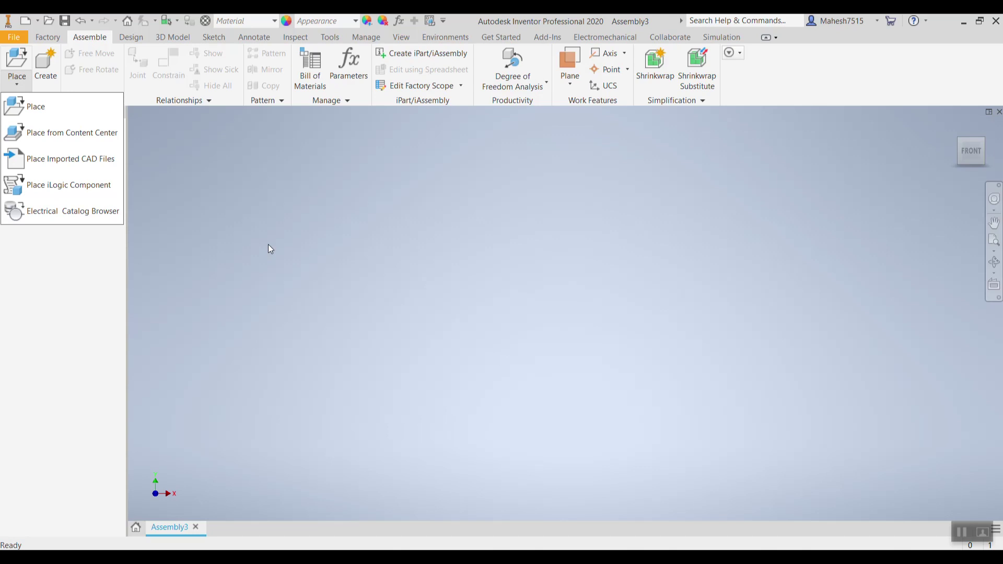
Step: Choose Straight Belt Conveyor.ipt from the Workspace folder as the component to place in Assembly3
{"action": "left_click", "coordinate": [64, 111]}
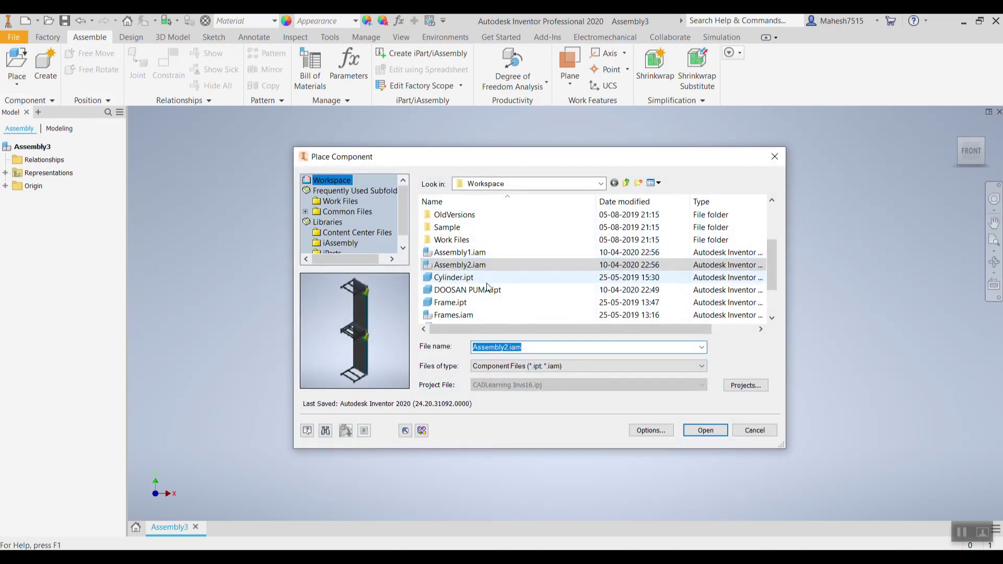
{"action": "left_click", "coordinate": [478, 280]}
{"action": "scroll", "coordinate": [478, 285], "scroll_direction": "down", "scroll_amount": 2}
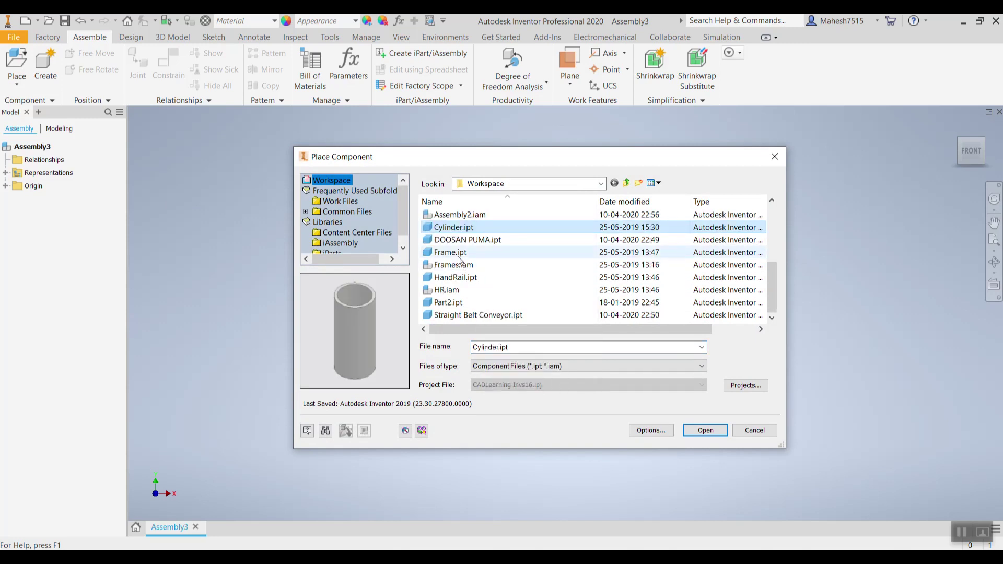
{"action": "left_click", "coordinate": [462, 303]}
{"action": "left_click", "coordinate": [465, 315]}
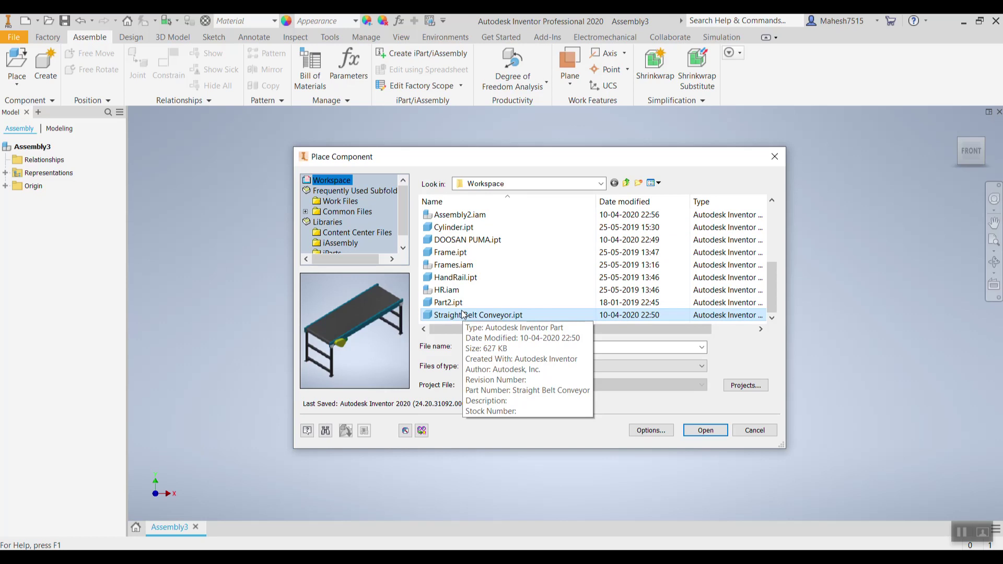
{"action": "left_click", "coordinate": [702, 431]}
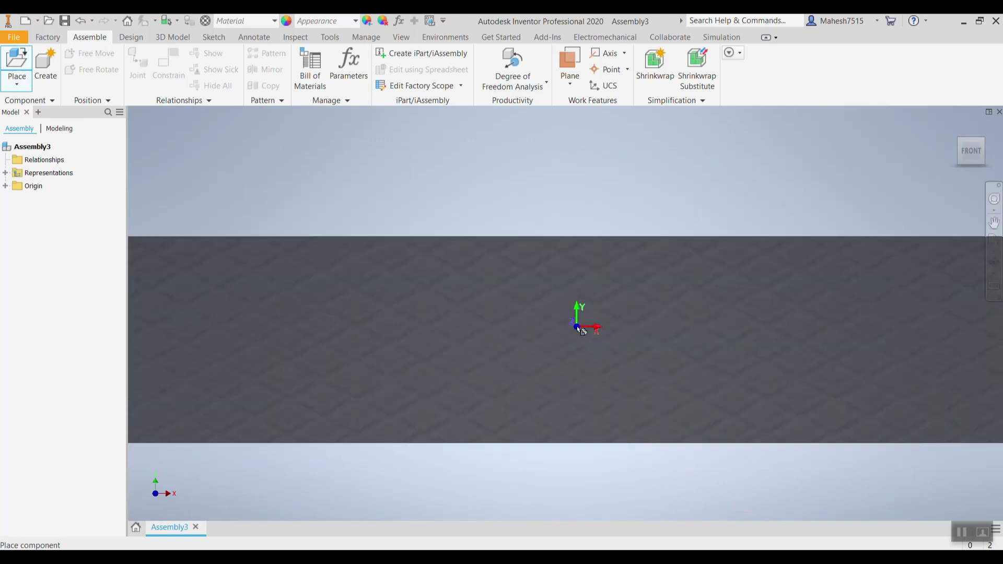
Step: Place one conveyor grounded at the assembly origin and end the placement
{"action": "scroll", "coordinate": [531, 347], "scroll_direction": "up", "scroll_amount": 5}
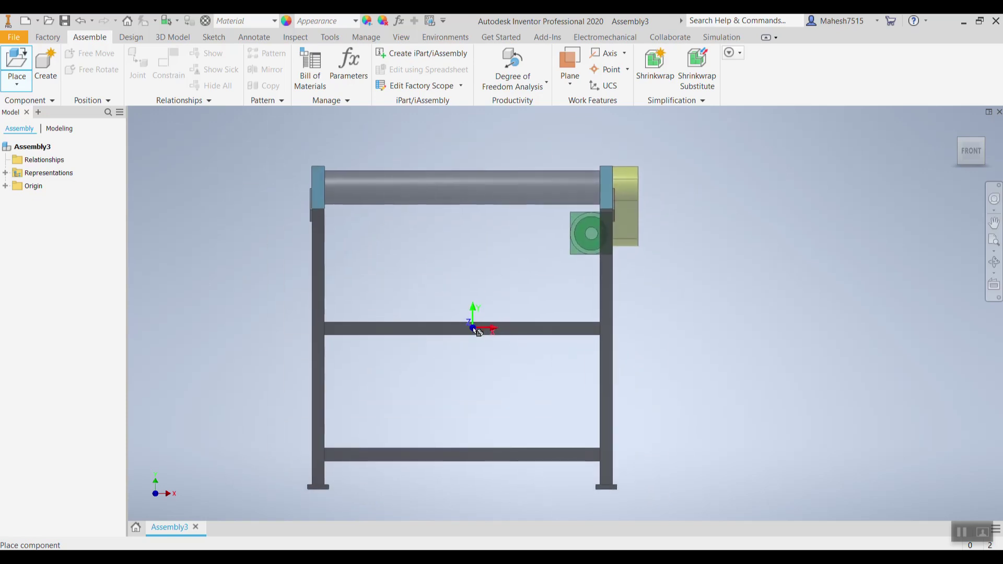
{"action": "right_click", "coordinate": [473, 328]}
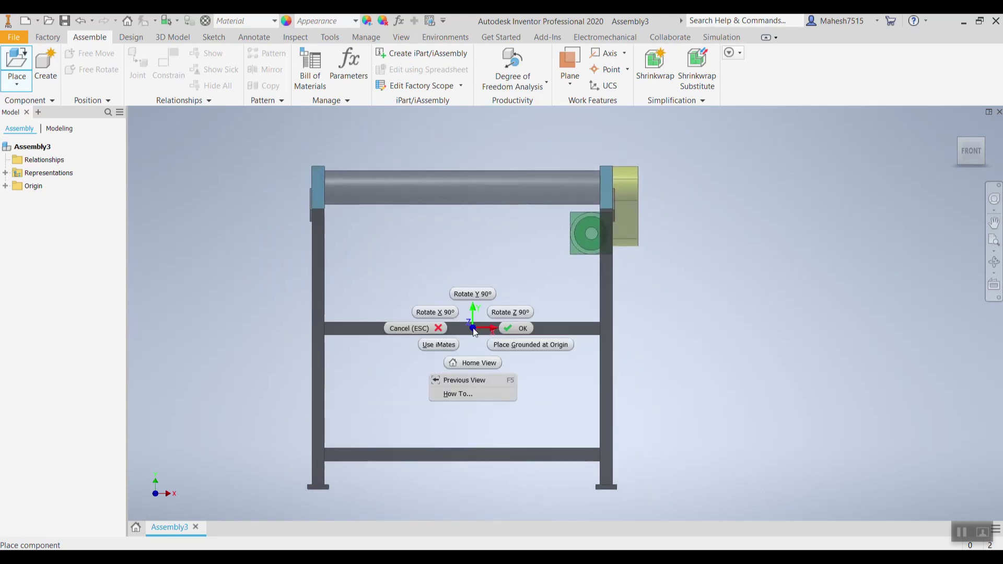
{"action": "left_click", "coordinate": [529, 345]}
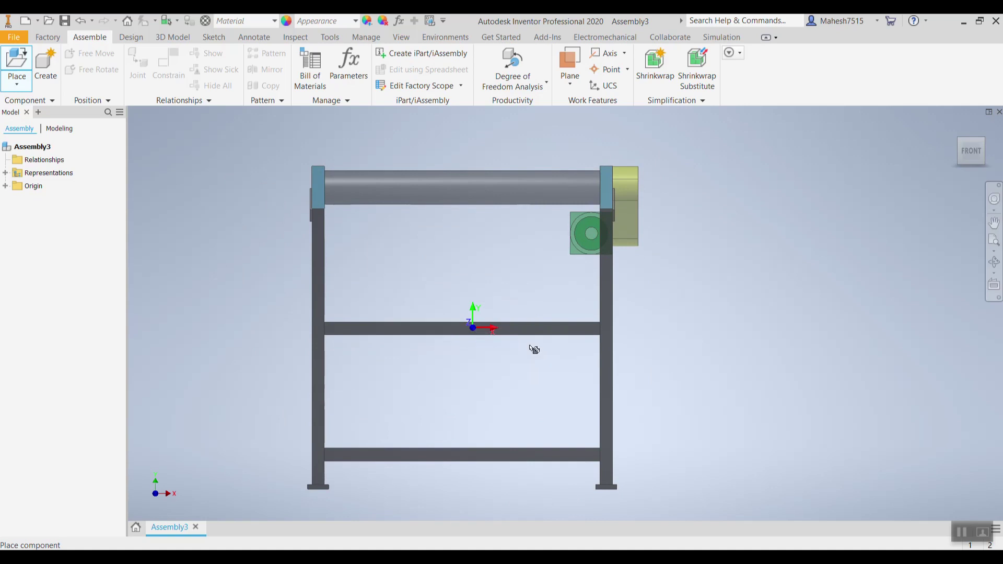
{"action": "key", "text": "Escape"}
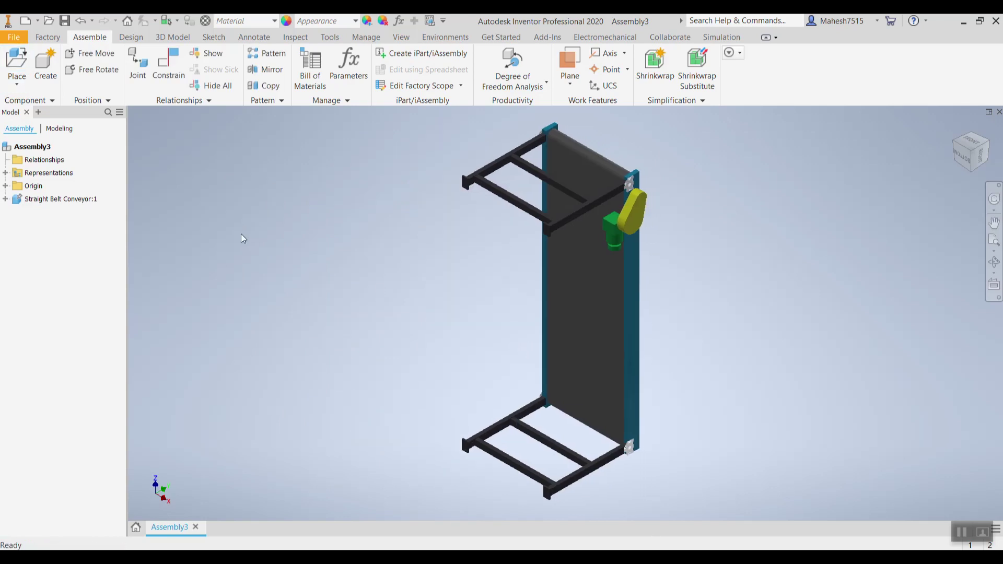
Step: Examine the placed conveyor's contents in the model tree and its geometry as a grounded component
{"action": "left_click", "coordinate": [5, 199]}
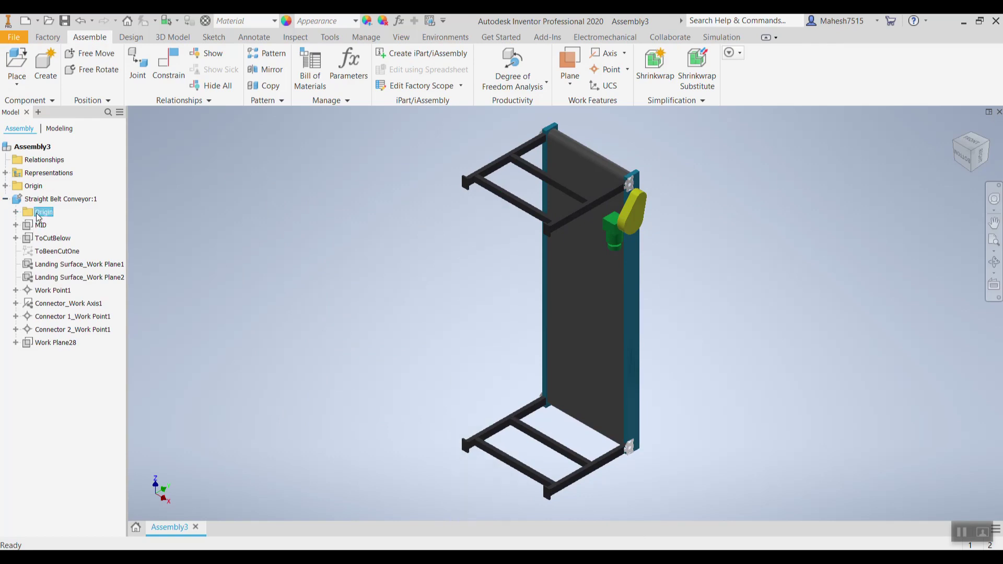
{"action": "left_click", "coordinate": [6, 199]}
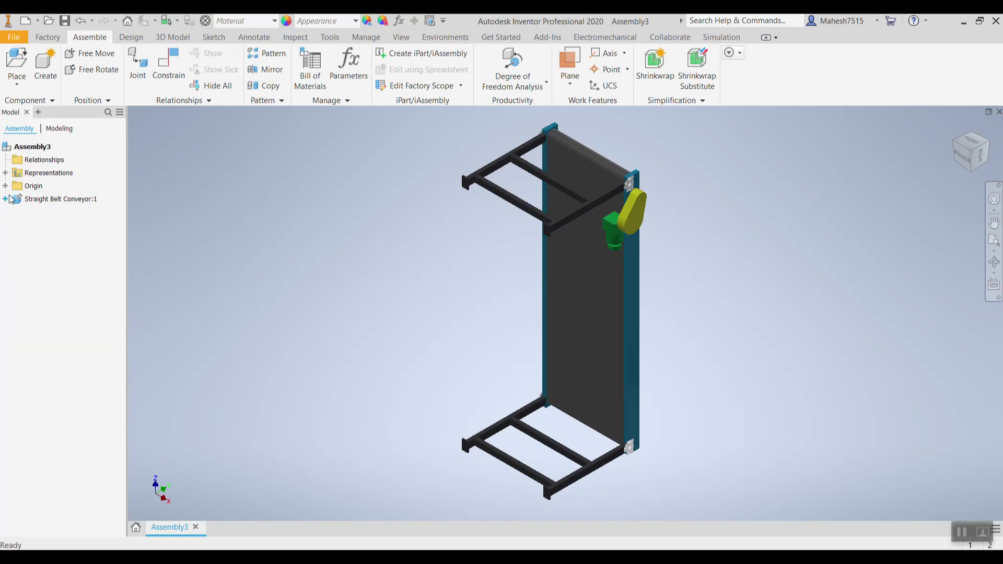
{"action": "left_click", "coordinate": [30, 191]}
{"action": "middle_click_drag", "start_coordinate": [381, 252], "coordinate": [222, 259], "text": "shift"}
{"action": "left_click", "coordinate": [434, 335]}
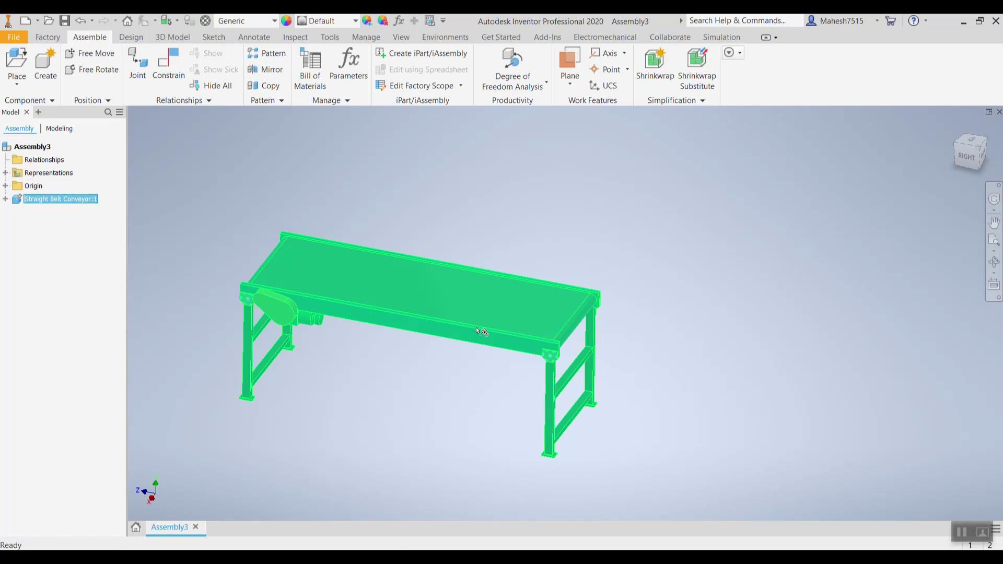
Step: Open the Check_Fixture_Start assembly from the recent documents
{"action": "left_click", "coordinate": [136, 527]}
{"action": "mouse_move", "coordinate": [405, 390]}
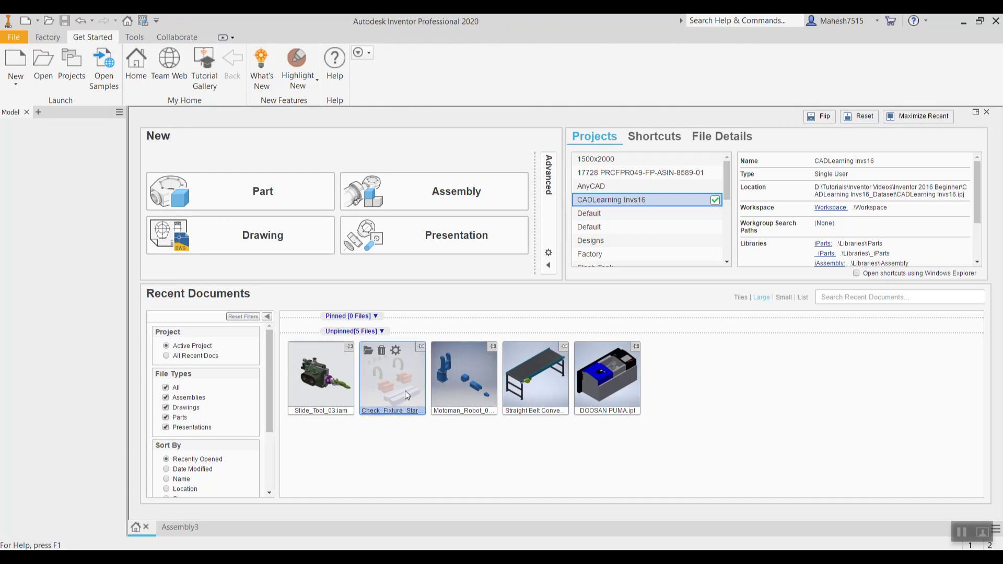
{"action": "left_click", "coordinate": [397, 380]}
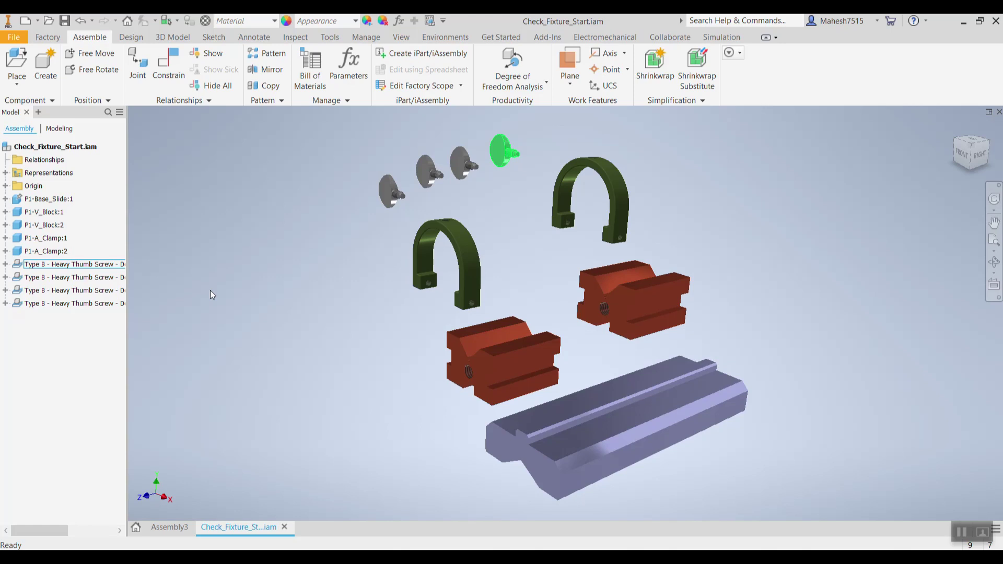
Step: Examine the check fixture's components, matching P1-Base_Slide:1 and P1-V_Block:2 in the model tree with their parts in the model
{"action": "middle_click_drag", "start_coordinate": [371, 367], "coordinate": [359, 351]}
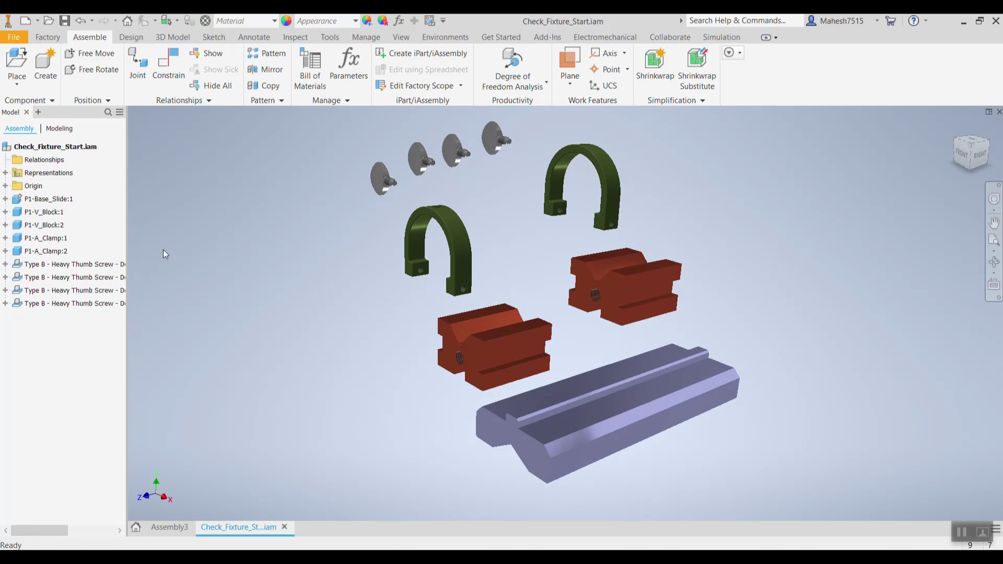
{"action": "left_click", "coordinate": [563, 459]}
{"action": "left_click", "coordinate": [44, 225]}
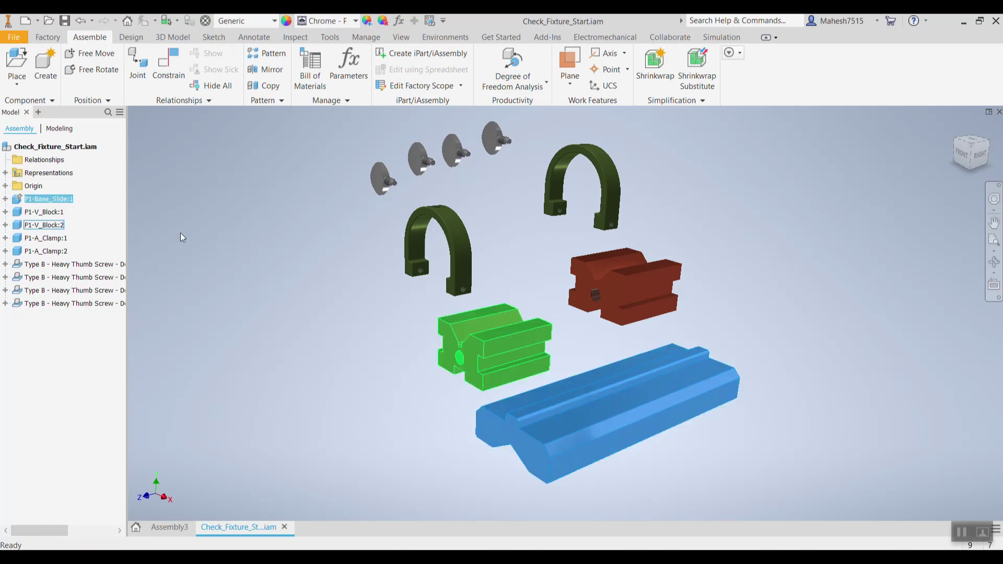
{"action": "left_click", "coordinate": [22, 199]}
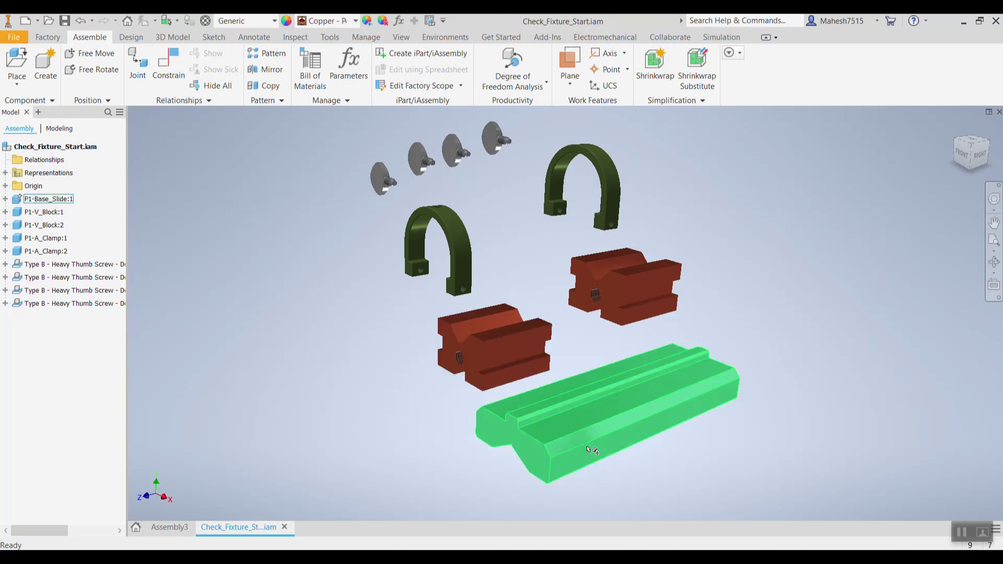
{"action": "left_click", "coordinate": [324, 397]}
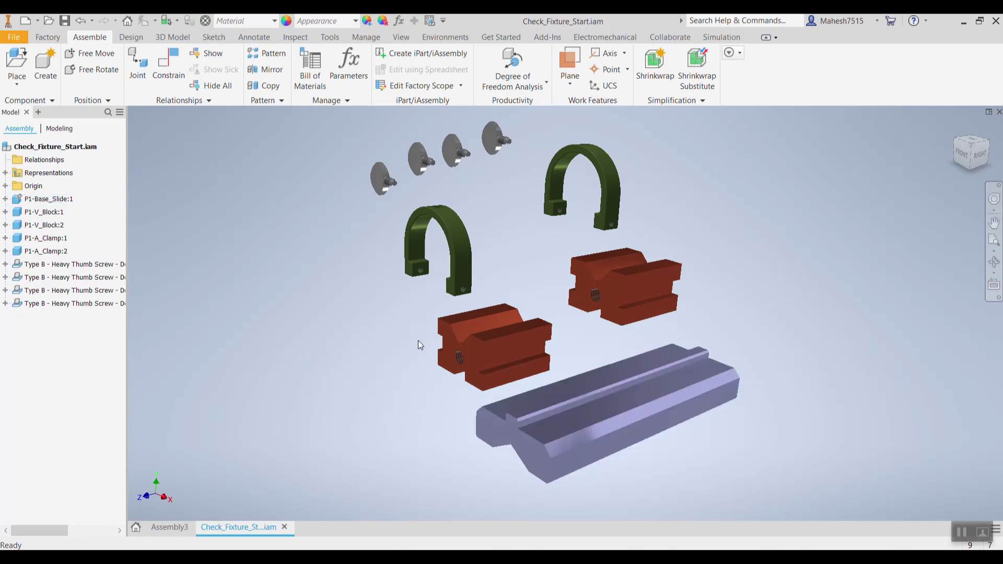
{"action": "middle_click_drag", "start_coordinate": [429, 433], "coordinate": [418, 418], "text": "shift"}
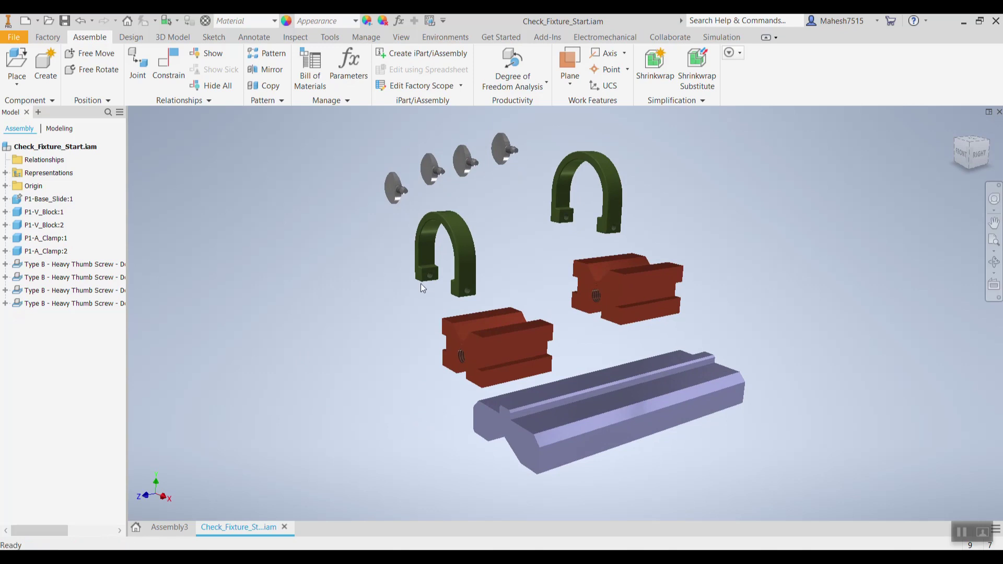
Step: Set the visual style to Shaded with Edges and return to the assembly commands
{"action": "left_click", "coordinate": [401, 37]}
{"action": "left_click", "coordinate": [249, 65]}
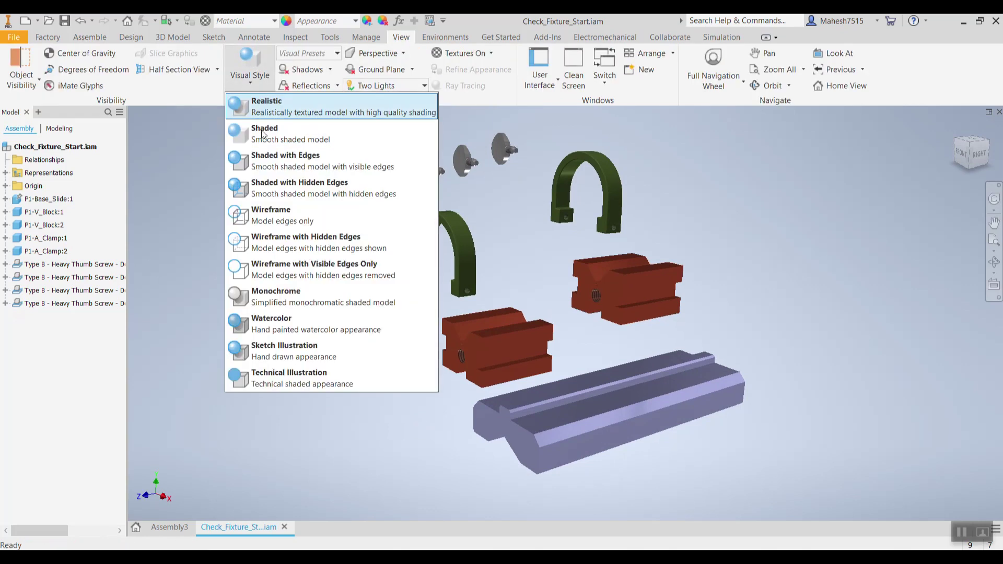
{"action": "left_click", "coordinate": [308, 158]}
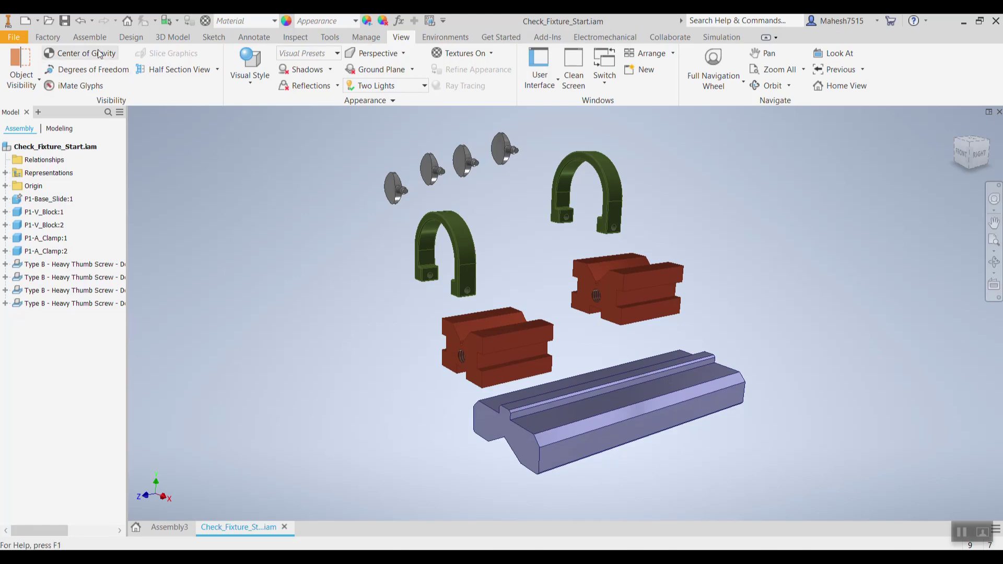
{"action": "left_click", "coordinate": [89, 37]}
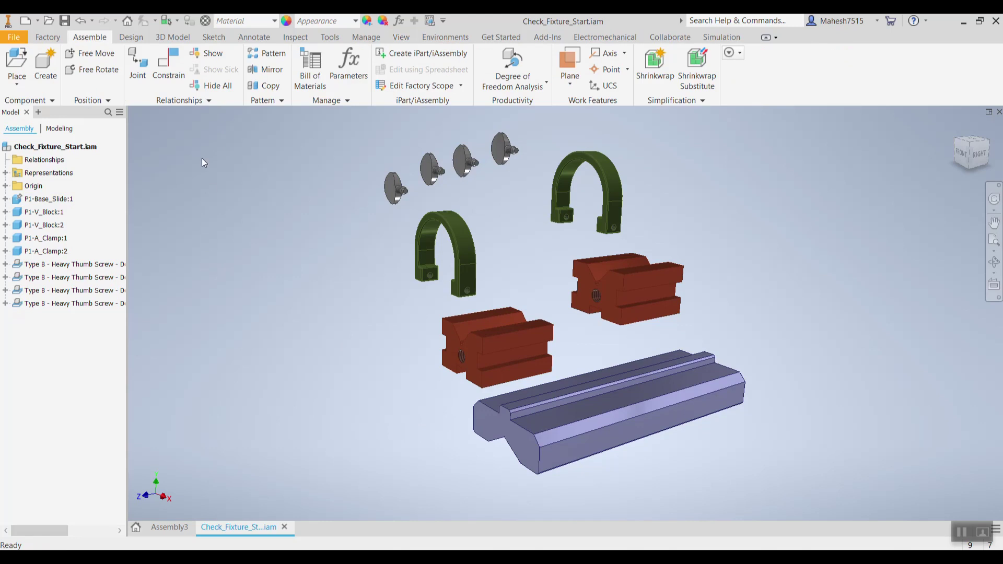
Step: Start a Mate constraint and pick the slot face on the underside of P1-V_Block:2 as the first selection
{"action": "left_click", "coordinate": [168, 65]}
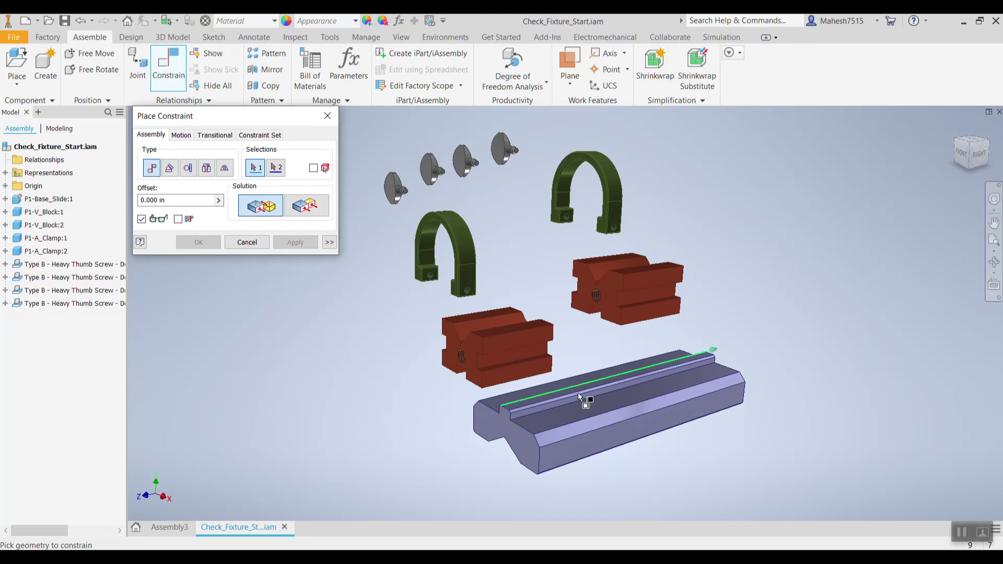
{"action": "scroll", "coordinate": [423, 433], "scroll_direction": "up", "scroll_amount": 5}
{"action": "middle_click_drag", "start_coordinate": [422, 434], "coordinate": [423, 458], "text": "shift"}
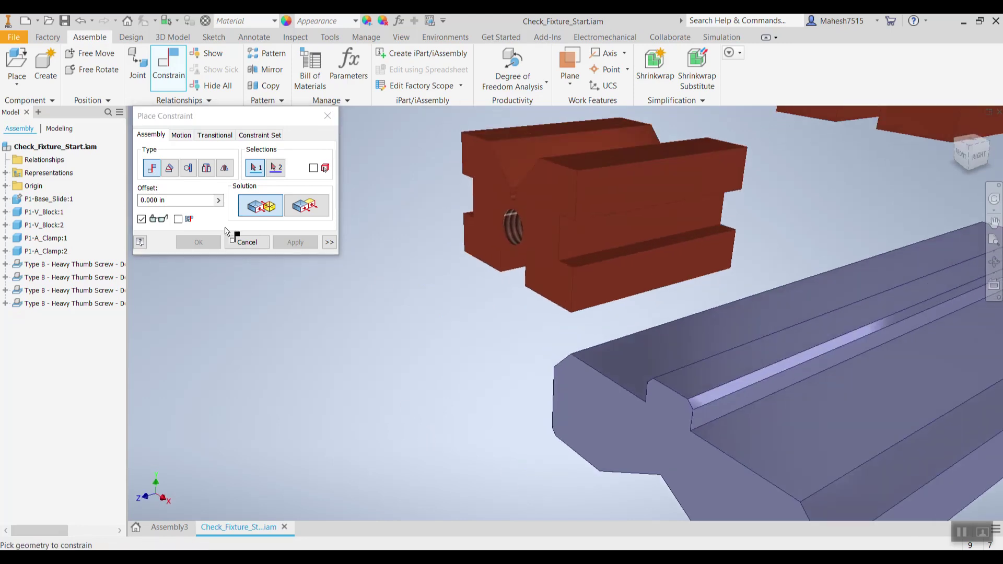
{"action": "middle_click_drag", "start_coordinate": [400, 295], "coordinate": [394, 287], "text": "shift"}
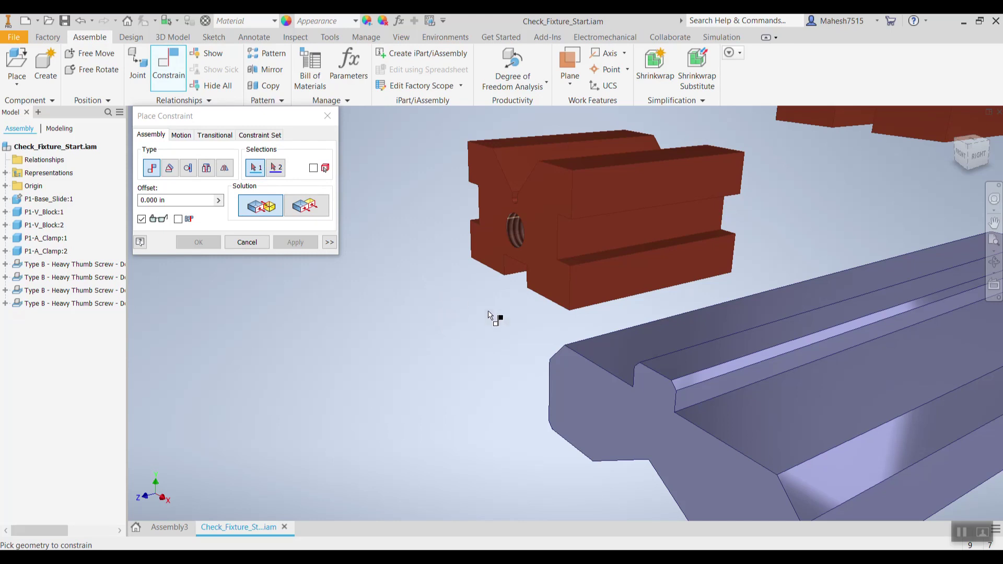
{"action": "scroll", "coordinate": [445, 311], "scroll_direction": "down", "scroll_amount": 5}
{"action": "middle_click_drag", "start_coordinate": [442, 312], "coordinate": [442, 314]}
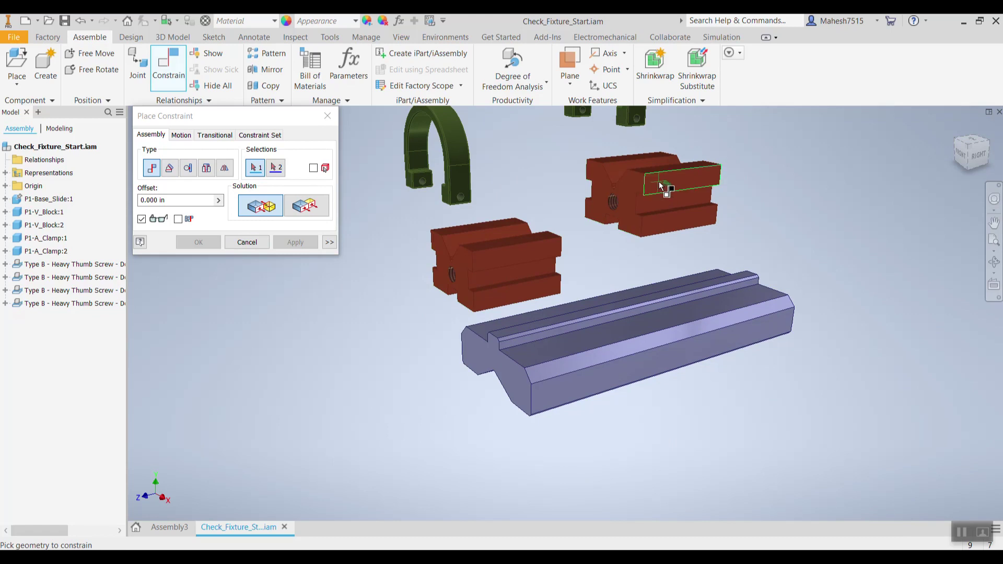
{"action": "mouse_move", "coordinate": [677, 202]}
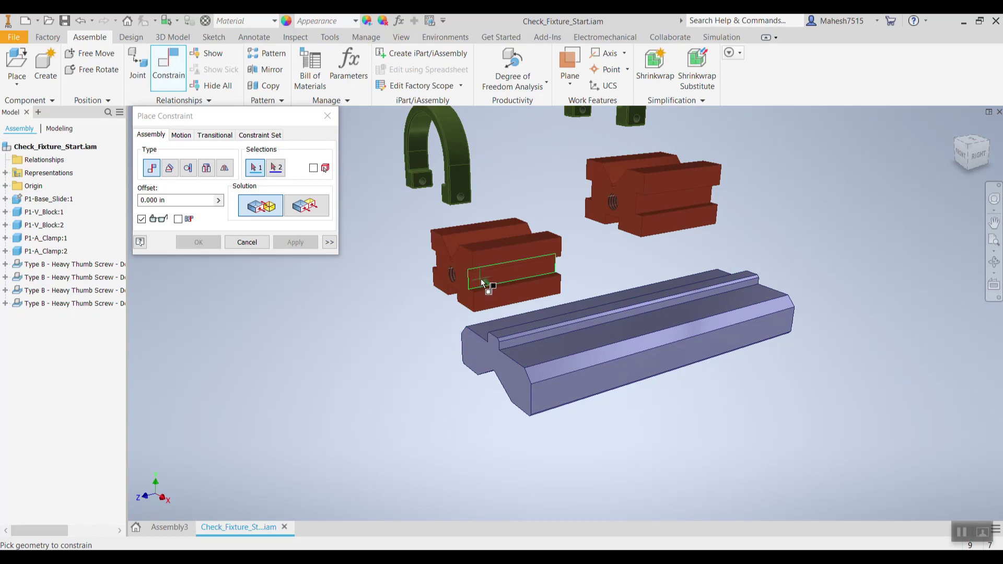
{"action": "mouse_move", "coordinate": [481, 282]}
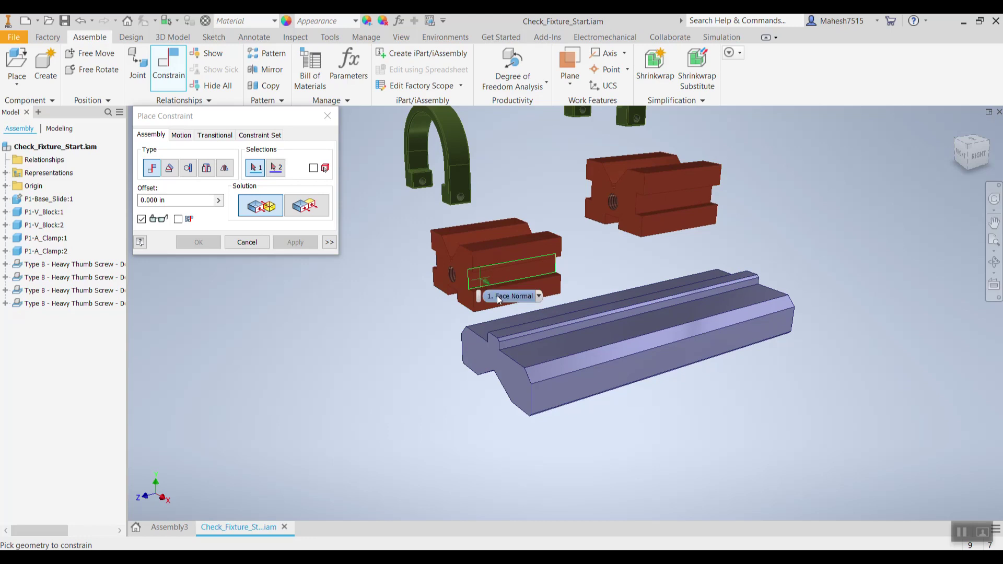
{"action": "middle_click_drag", "start_coordinate": [438, 346], "coordinate": [456, 290], "text": "shift"}
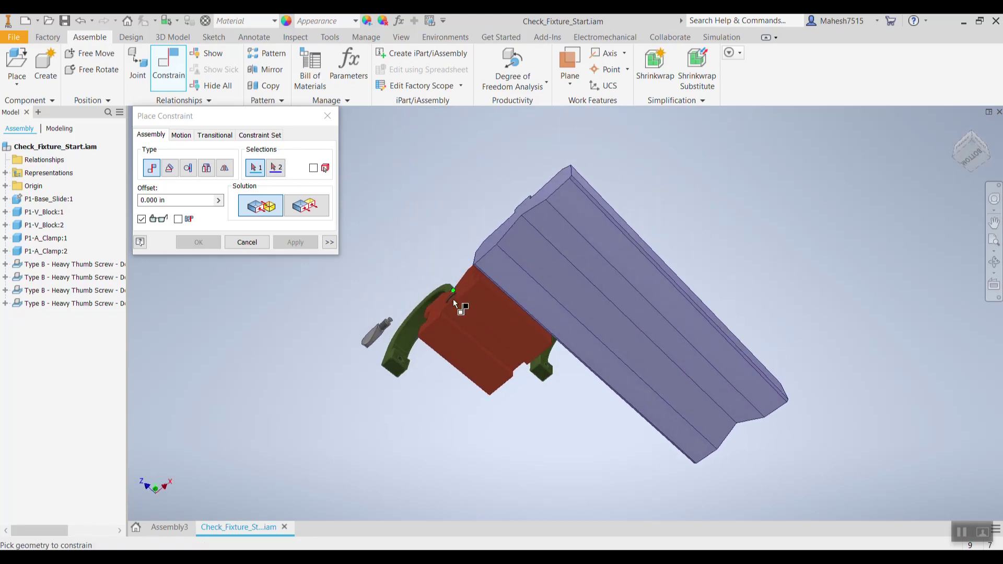
{"action": "left_click", "coordinate": [452, 314]}
{"action": "scroll", "coordinate": [453, 312], "scroll_direction": "up", "scroll_amount": 5}
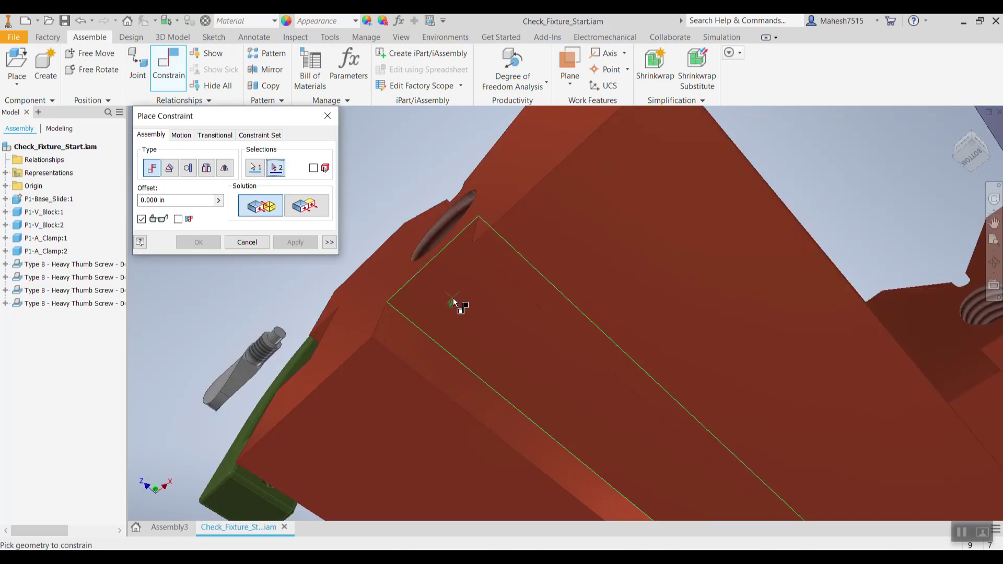
Step: Mate the picked slot face to the top face of the base slide's rail with 0.000 in offset and apply it
{"action": "scroll", "coordinate": [453, 303], "scroll_direction": "down", "scroll_amount": 6}
{"action": "middle_click_drag", "start_coordinate": [453, 299], "coordinate": [499, 359], "text": "shift"}
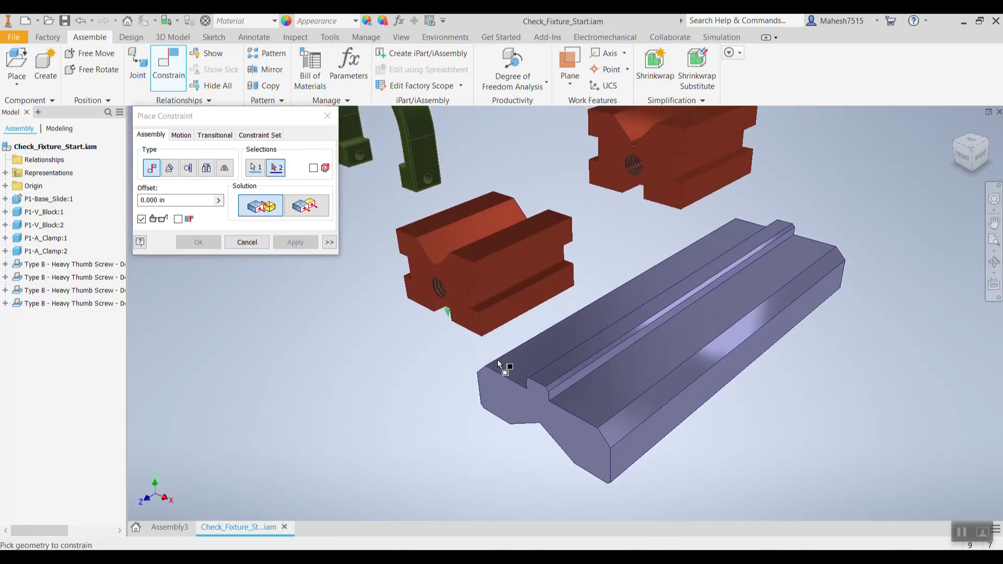
{"action": "left_click", "coordinate": [567, 361]}
{"action": "middle_click_drag", "start_coordinate": [393, 288], "coordinate": [420, 314], "text": "shift"}
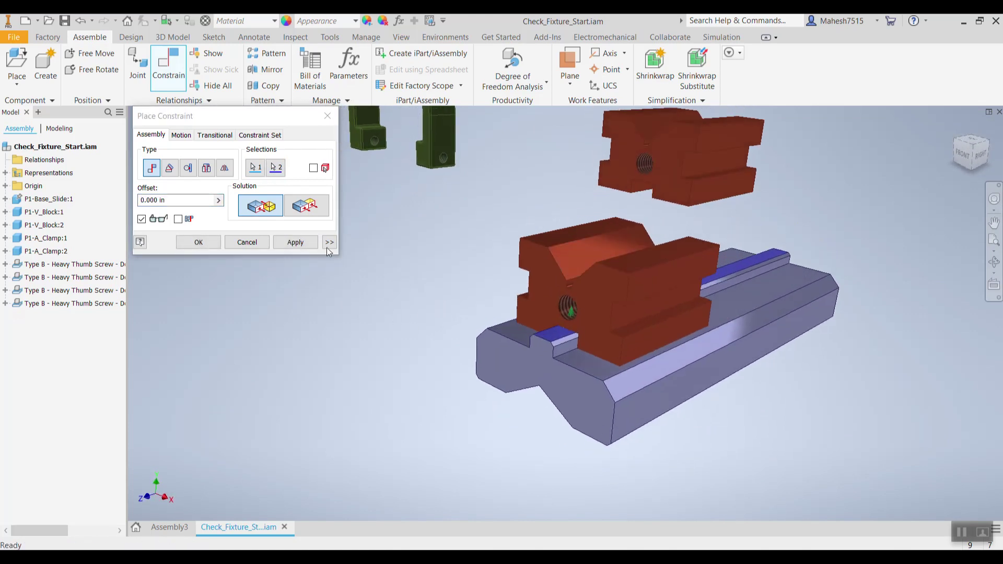
{"action": "left_click", "coordinate": [296, 243]}
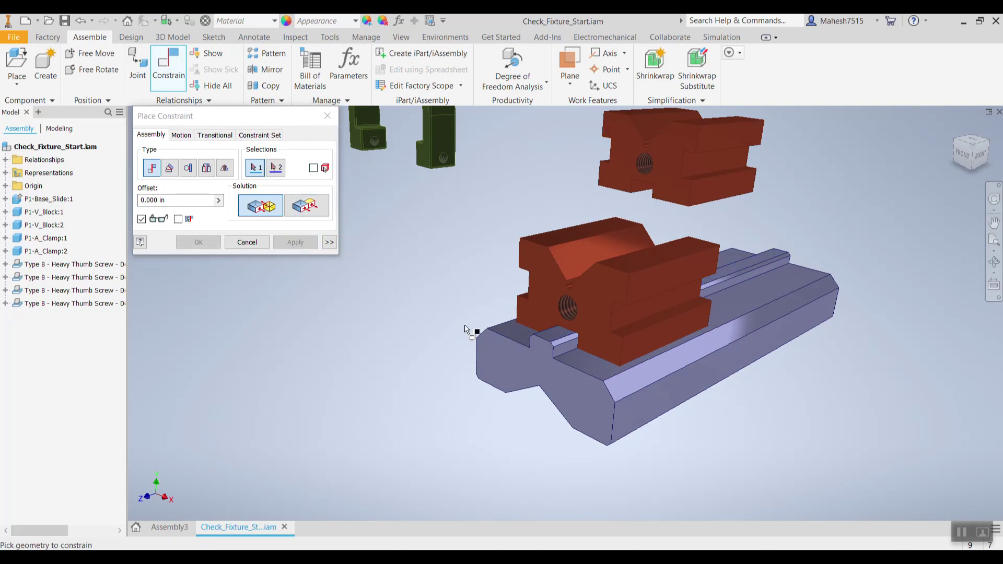
Step: Apply a Flush constraint with 0.000 in offset between the MidPlane of P1-V_Block:2 and the MidPlane of P1-Base_Slide:1
{"action": "middle_click_drag", "start_coordinate": [464, 326], "coordinate": [453, 321], "text": "shift"}
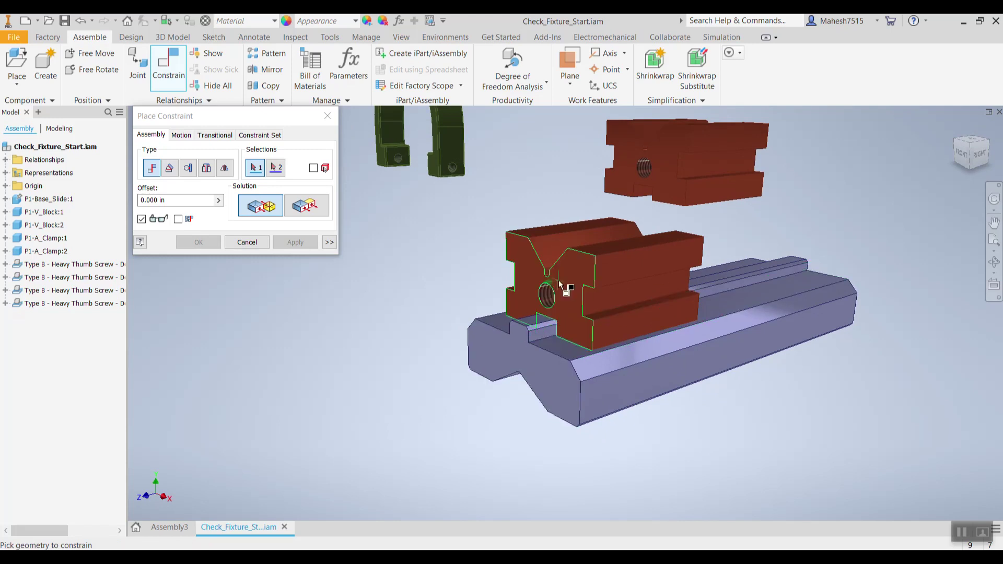
{"action": "left_click", "coordinate": [963, 152]}
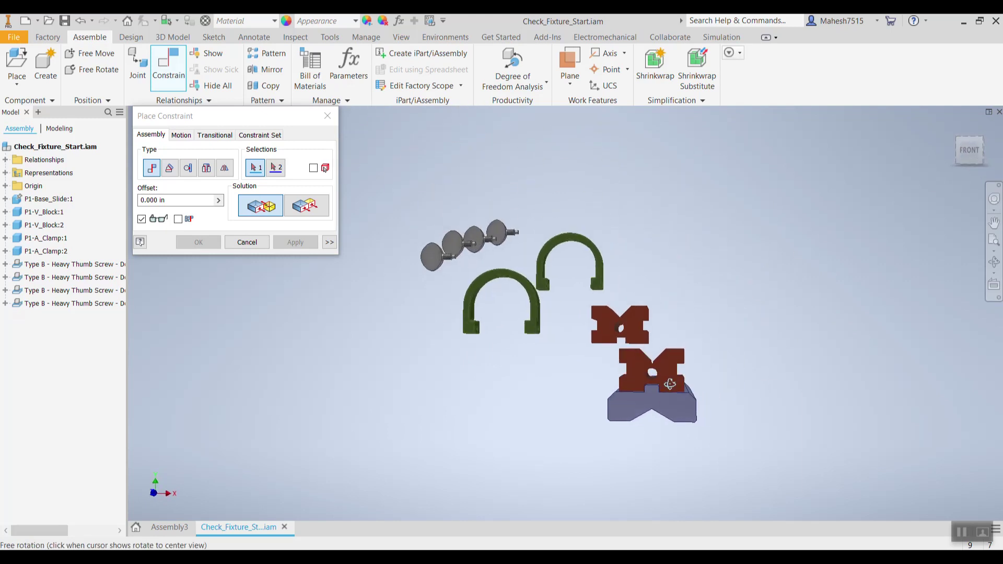
{"action": "scroll", "coordinate": [659, 392], "scroll_direction": "up", "scroll_amount": 10}
{"action": "scroll", "coordinate": [631, 349], "scroll_direction": "down", "scroll_amount": 10}
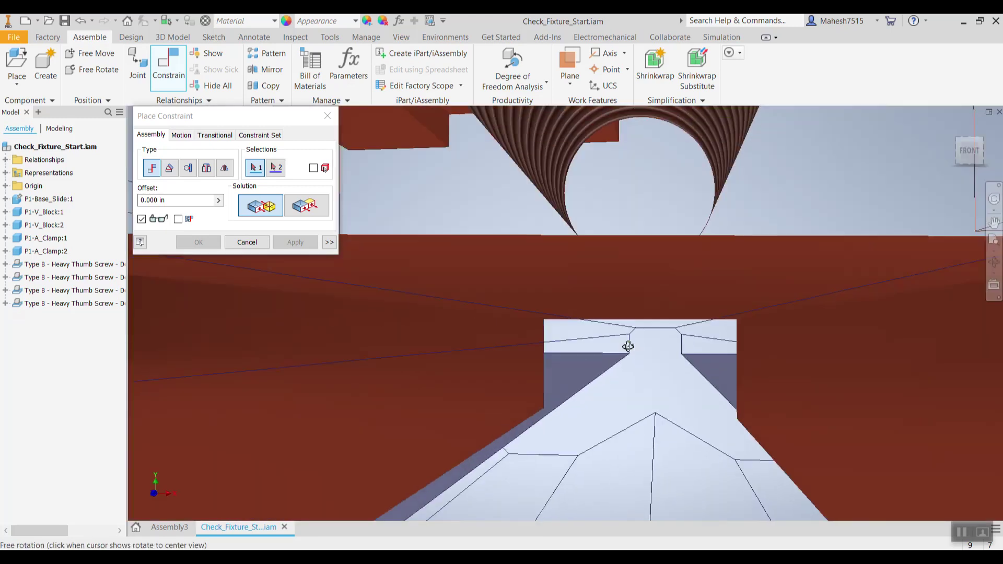
{"action": "middle_click_drag", "start_coordinate": [632, 358], "coordinate": [570, 376], "text": "shift"}
{"action": "scroll", "coordinate": [631, 361], "scroll_direction": "down", "scroll_amount": 6}
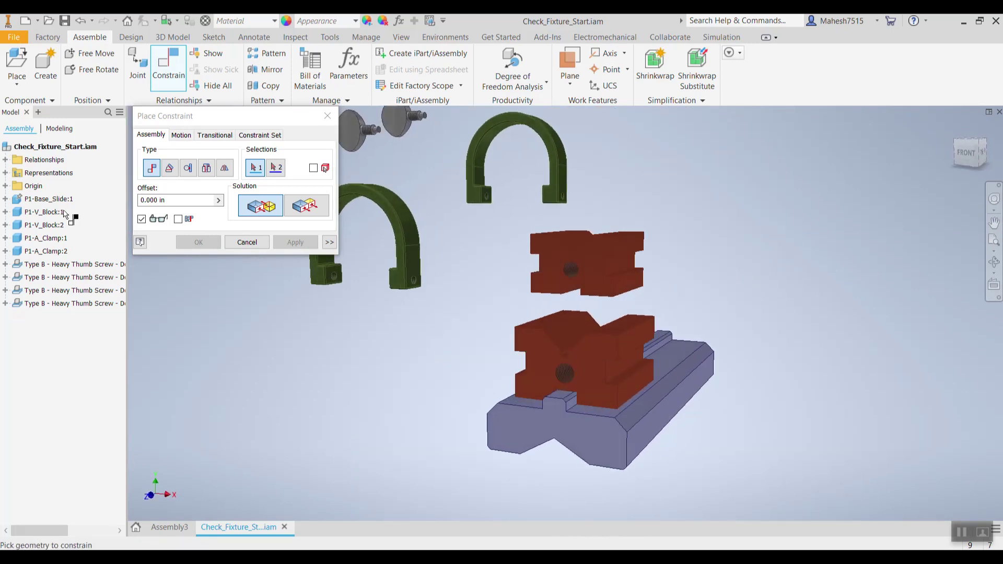
{"action": "left_click", "coordinate": [6, 199]}
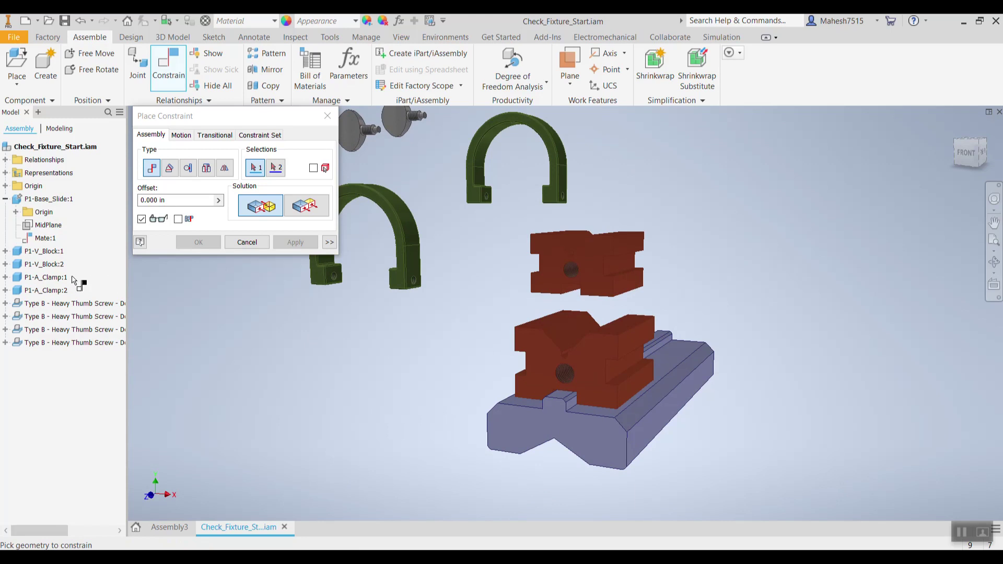
{"action": "left_click", "coordinate": [5, 264]}
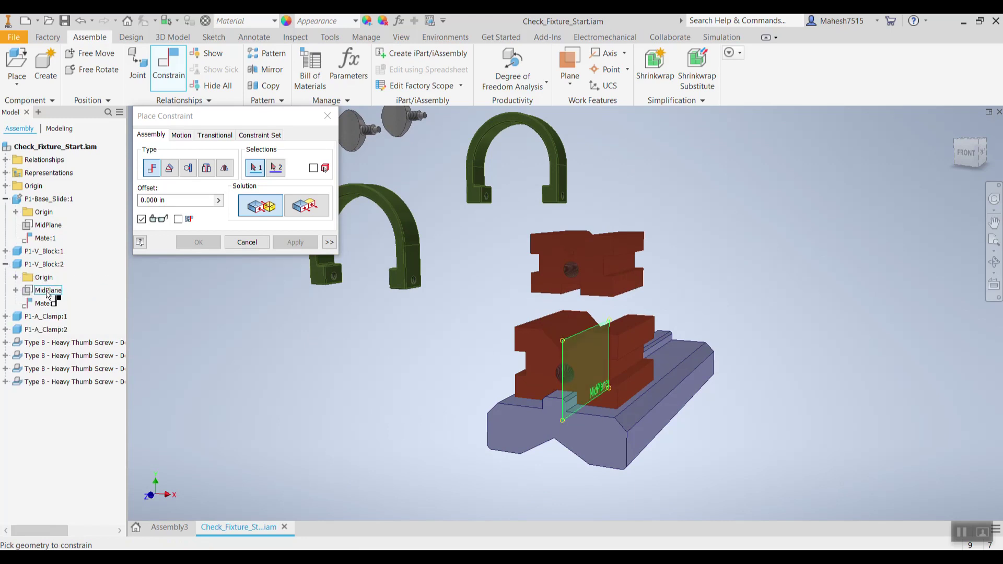
{"action": "left_click", "coordinate": [47, 291]}
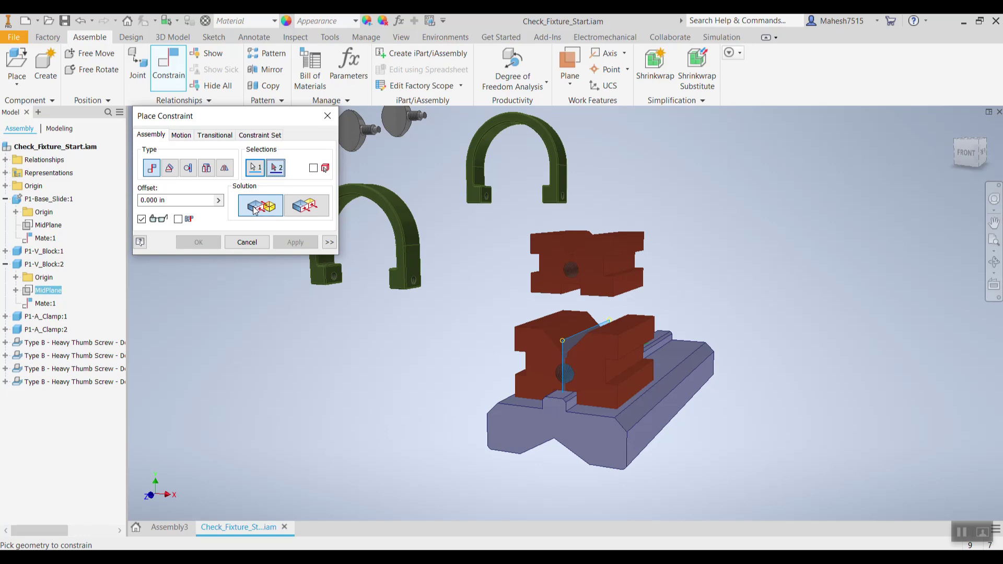
{"action": "left_click", "coordinate": [316, 209]}
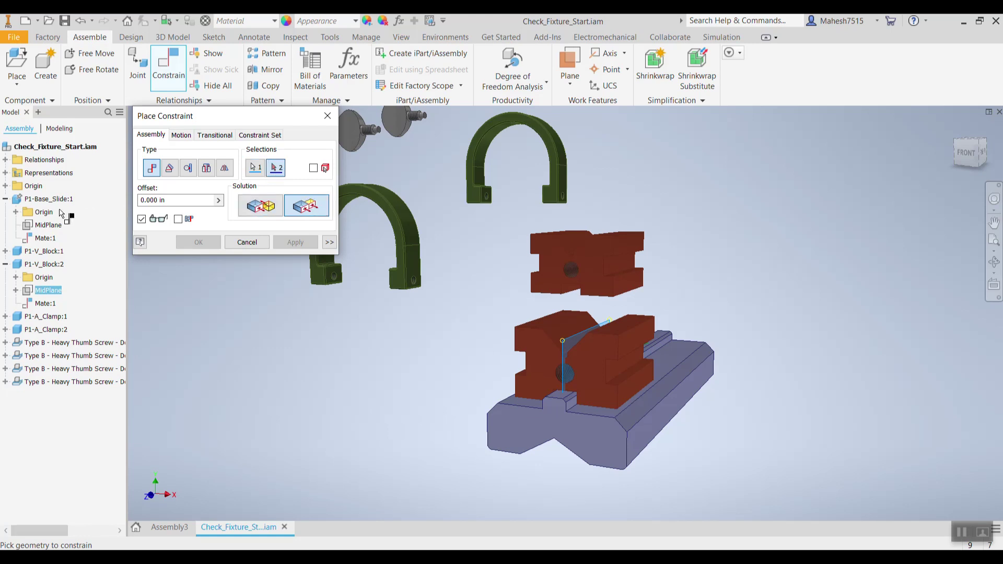
{"action": "left_click", "coordinate": [58, 227]}
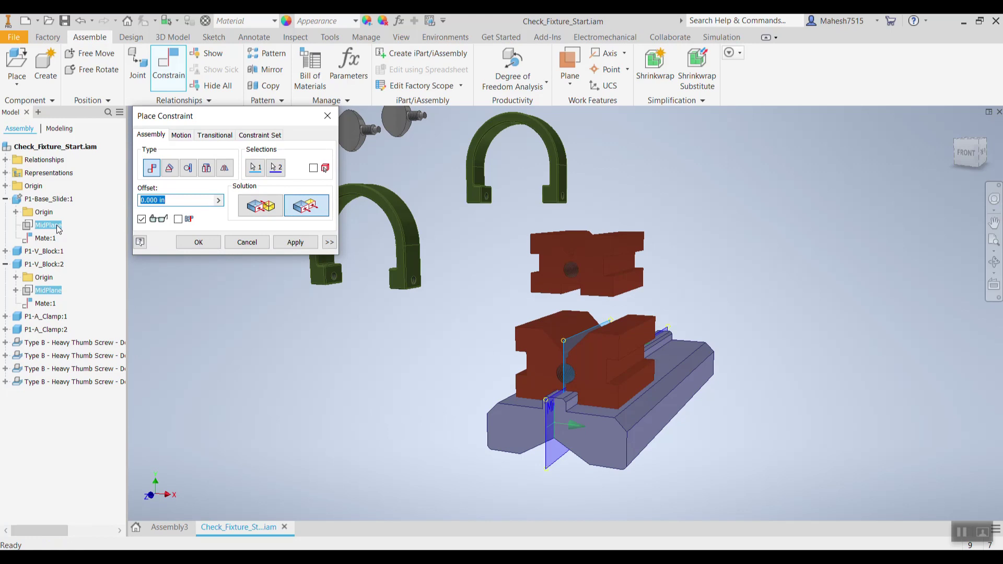
{"action": "left_click", "coordinate": [295, 243]}
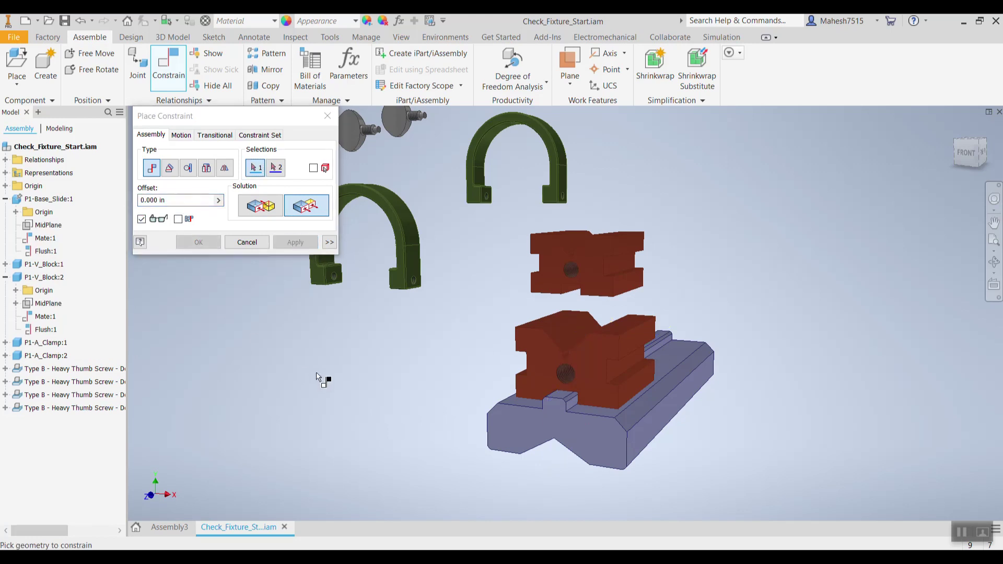
Step: Pick the front end face of P1-V_Block:2 and the matching end face of the base slide for another Flush constraint
{"action": "middle_click_drag", "start_coordinate": [447, 380], "coordinate": [391, 396], "text": "shift"}
{"action": "scroll", "coordinate": [437, 432], "scroll_direction": "down", "scroll_amount": 4}
{"action": "scroll", "coordinate": [436, 431], "scroll_direction": "up", "scroll_amount": 2}
{"action": "middle_click_drag", "start_coordinate": [437, 431], "coordinate": [405, 421]}
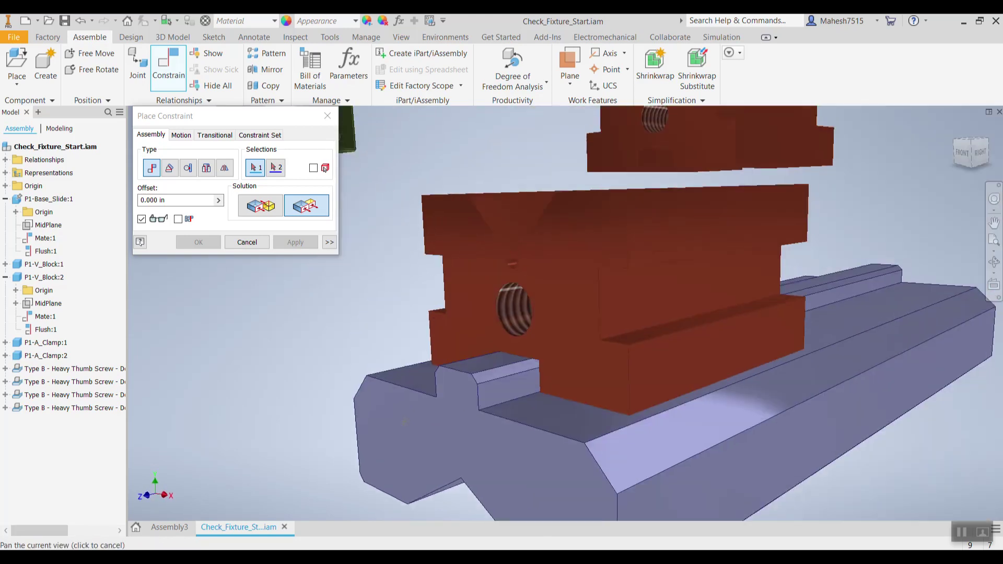
{"action": "scroll", "coordinate": [404, 422], "scroll_direction": "up", "scroll_amount": 2}
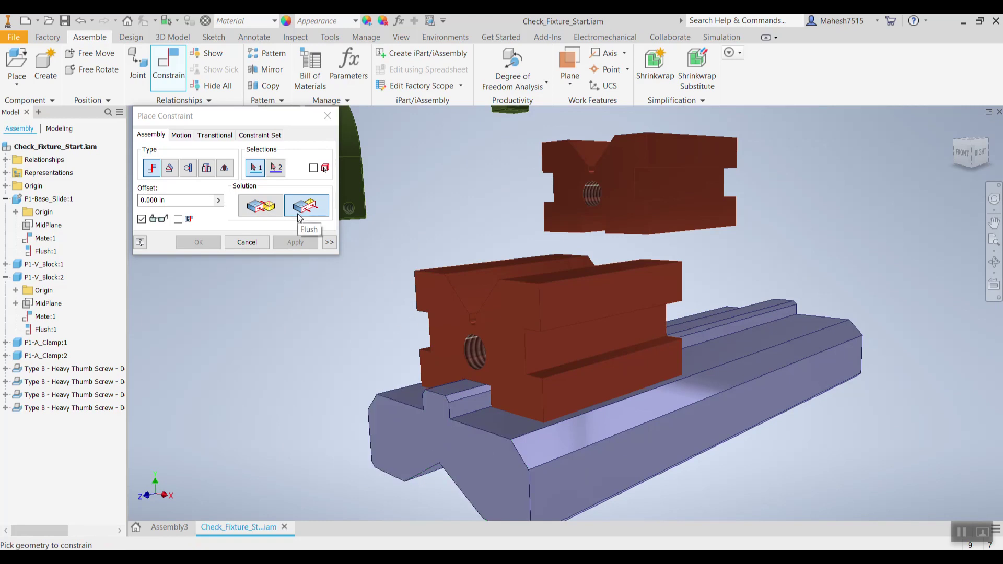
{"action": "left_click", "coordinate": [440, 332]}
{"action": "left_click", "coordinate": [413, 440]}
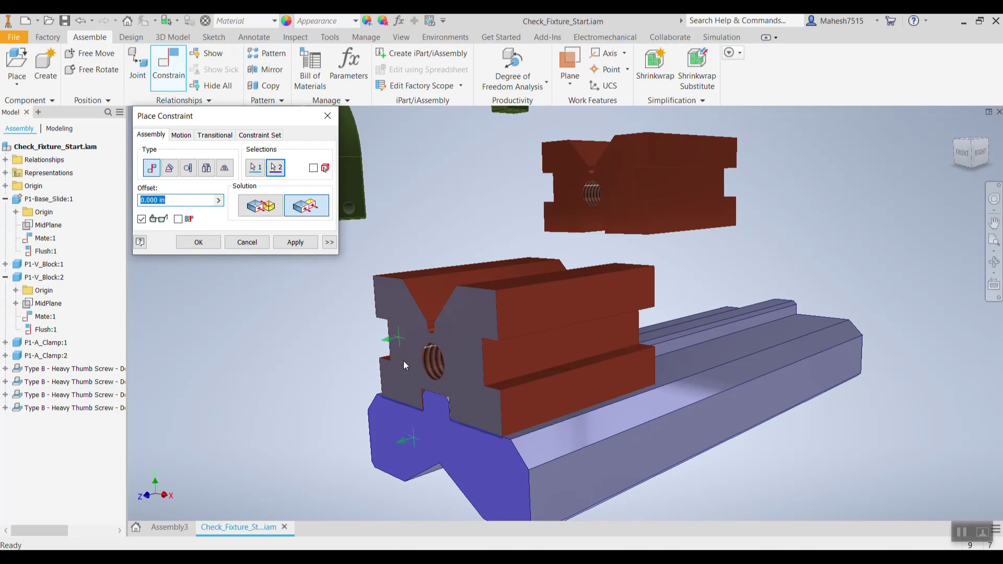
Step: Preview the end-face Flush constraint with offsets of 1 and -1 in to compare the V-block's positions
{"action": "middle_click_drag", "start_coordinate": [391, 364], "coordinate": [356, 308], "text": "shift"}
{"action": "left_click_drag", "start_coordinate": [176, 201], "coordinate": [138, 201]}
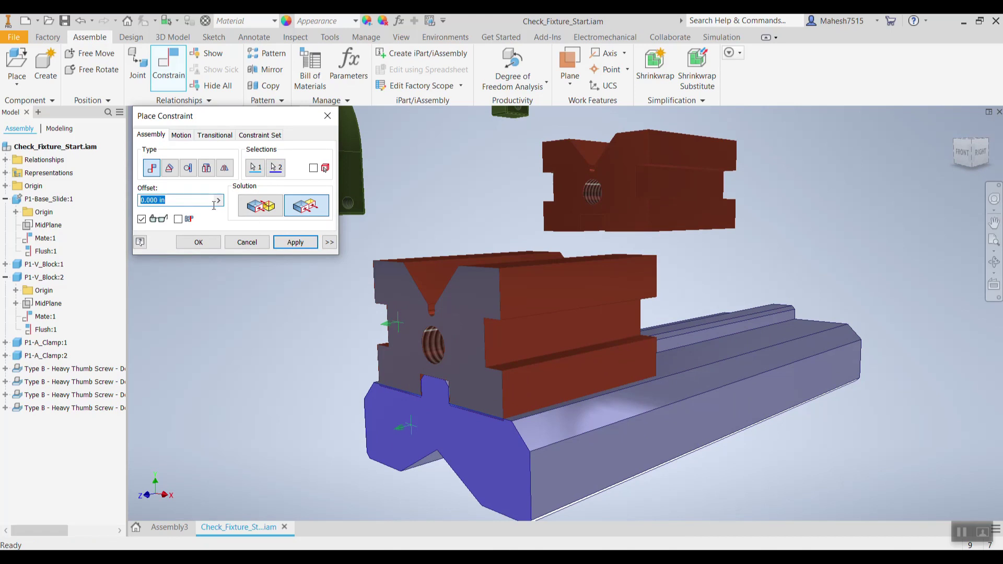
{"action": "type", "text": "1"}
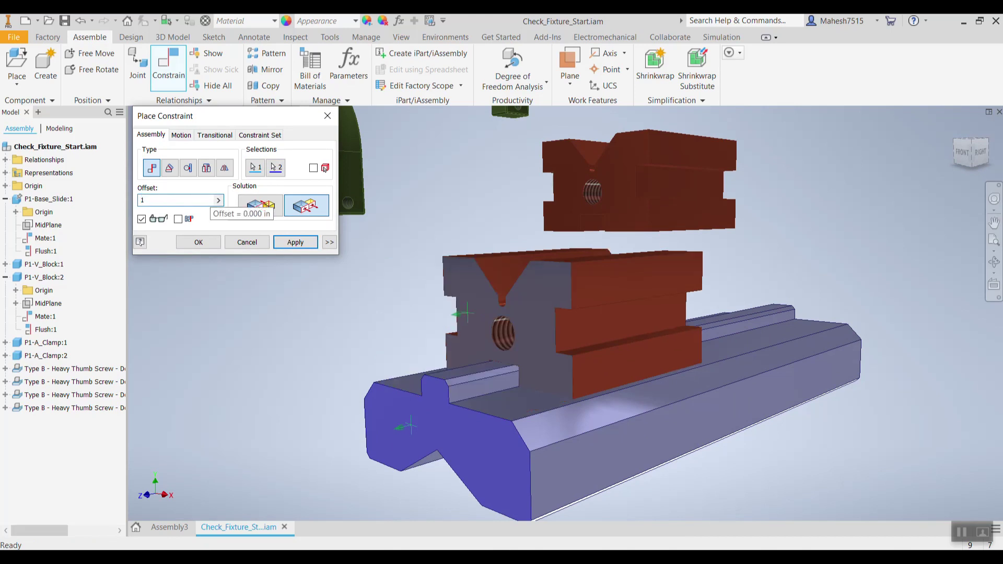
{"action": "scroll", "coordinate": [500, 352], "scroll_direction": "down", "scroll_amount": 5}
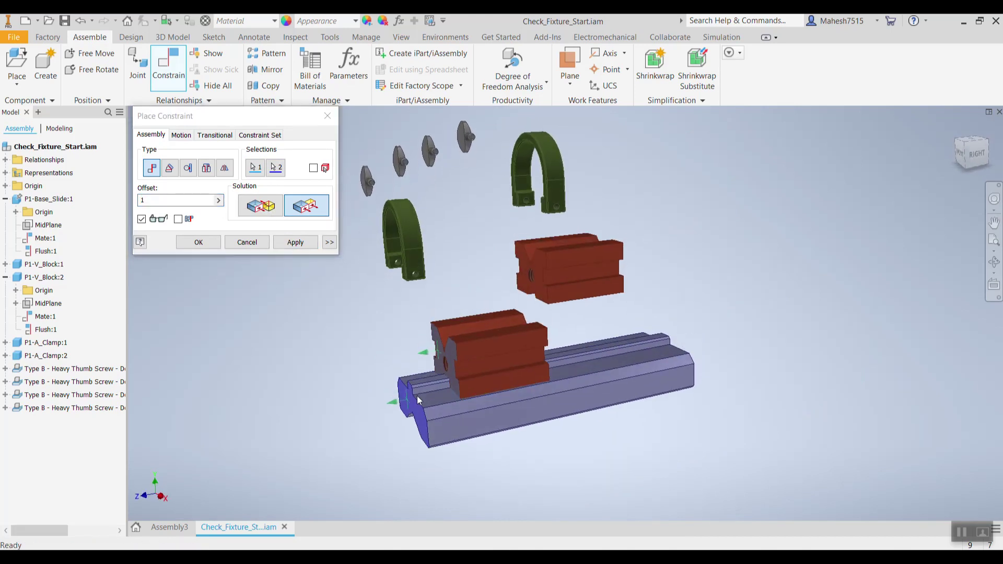
{"action": "scroll", "coordinate": [243, 220], "scroll_direction": "up", "scroll_amount": 1}
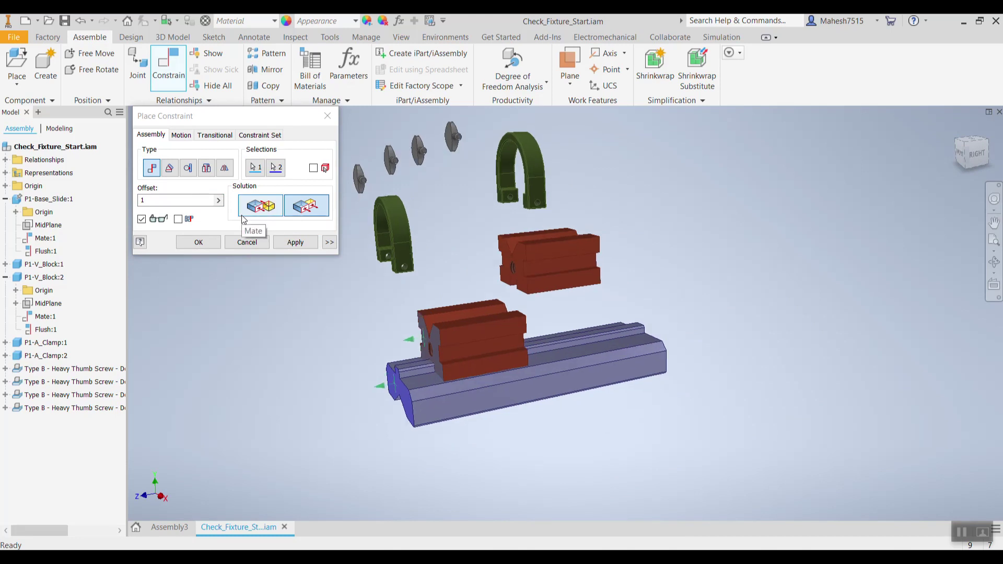
{"action": "scroll", "coordinate": [244, 220], "scroll_direction": "down", "scroll_amount": 2}
{"action": "left_click", "coordinate": [187, 198]}
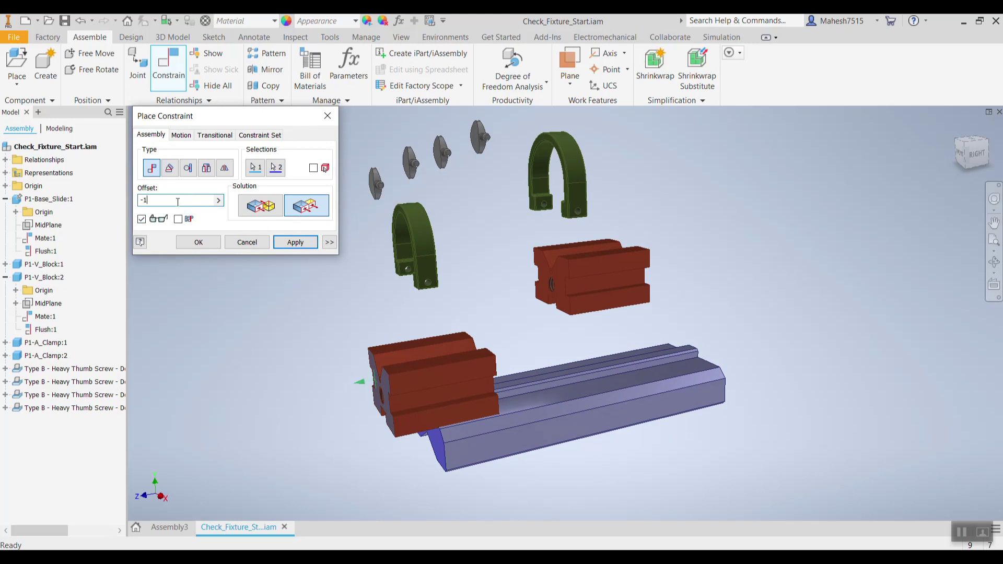
Step: Set the end-face Flush offset to 0, apply the constraint and finish placing constraints
{"action": "type", "text": "0"}
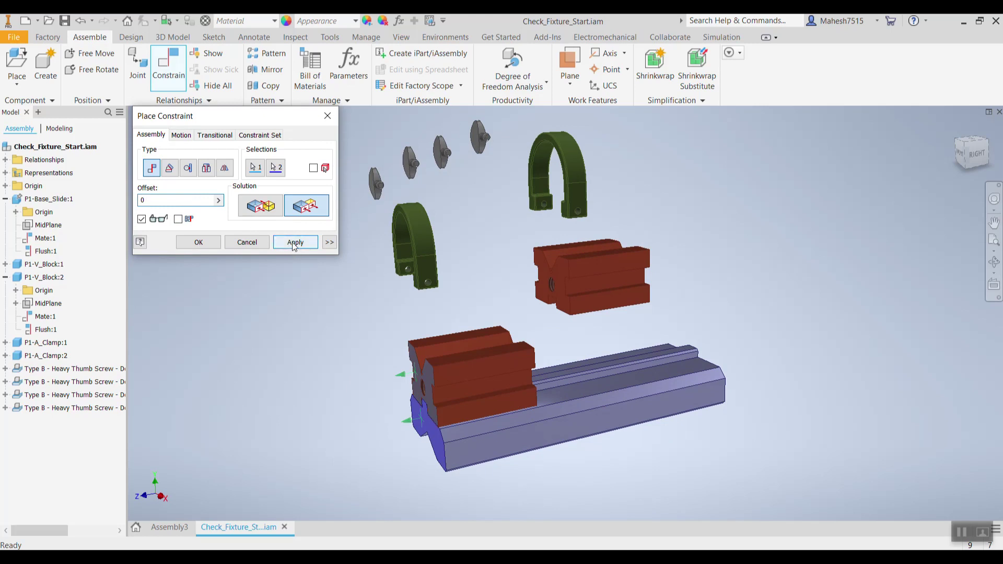
{"action": "left_click", "coordinate": [295, 242]}
{"action": "left_click", "coordinate": [328, 115]}
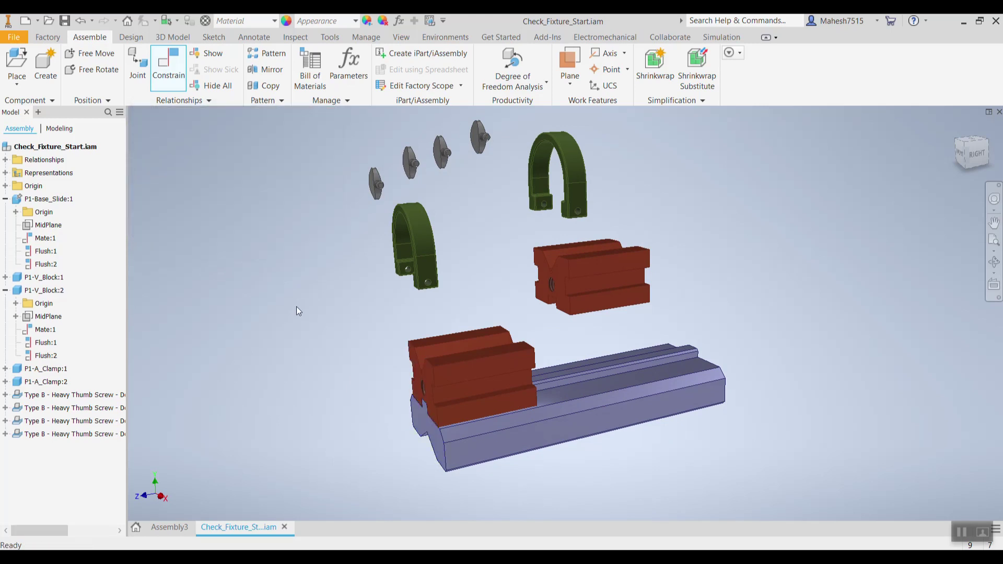
Step: Try to move P1-V_Block:2 along the base slide to test whether it is fully constrained
{"action": "middle_click_drag", "start_coordinate": [298, 311], "coordinate": [323, 303], "text": "shift"}
{"action": "scroll", "coordinate": [420, 343], "scroll_direction": "down", "scroll_amount": 3}
{"action": "middle_click_drag", "start_coordinate": [325, 323], "coordinate": [320, 336], "text": "shift"}
{"action": "left_click_drag", "start_coordinate": [409, 335], "coordinate": [430, 328]}
{"action": "left_click", "coordinate": [218, 399]}
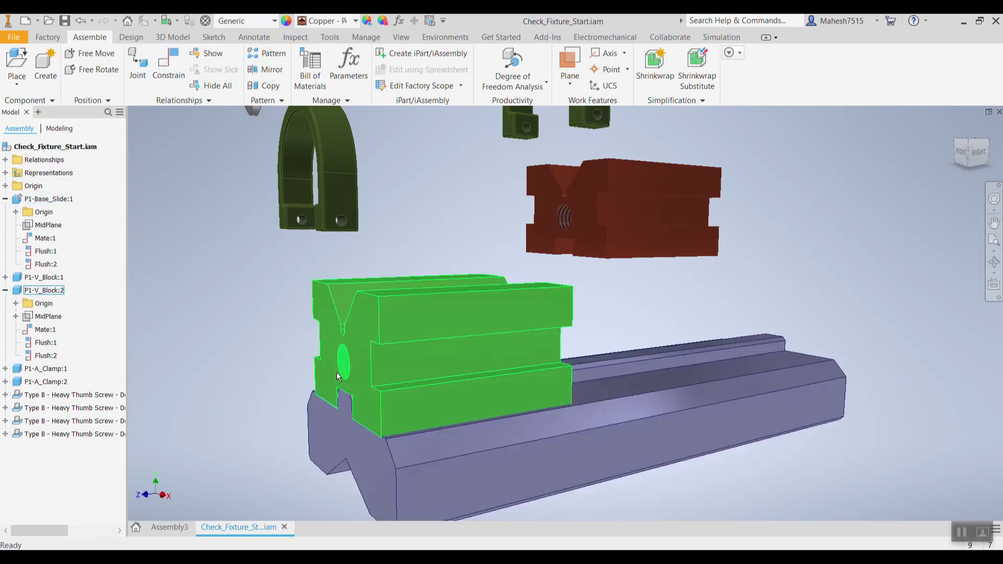
{"action": "middle_click_drag", "start_coordinate": [330, 370], "coordinate": [335, 375], "text": "shift"}
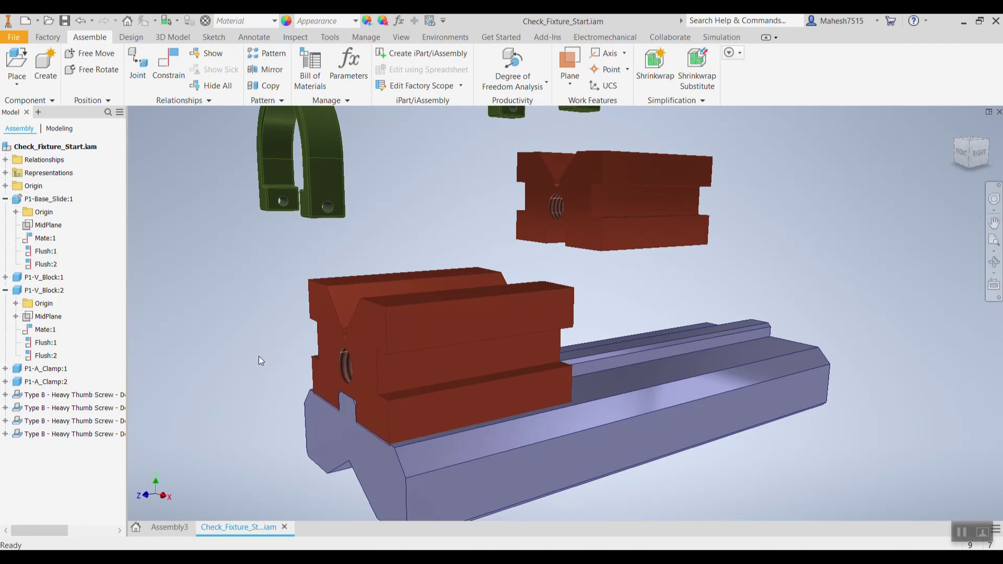
Step: Show the degrees of freedom symbols, compare the constrained and unconstrained V-blocks, and hide the symbols again
{"action": "left_click", "coordinate": [401, 37]}
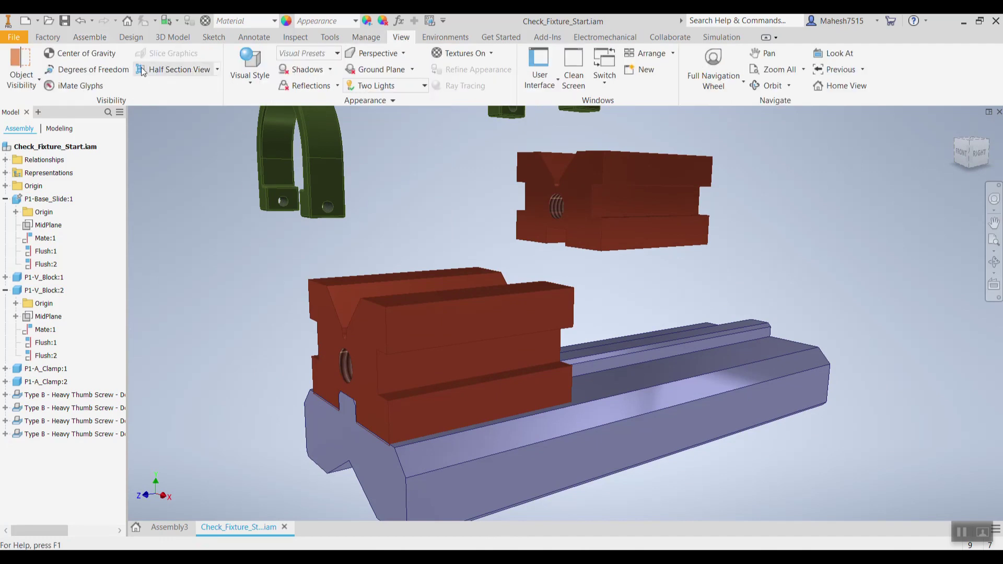
{"action": "left_click", "coordinate": [106, 72]}
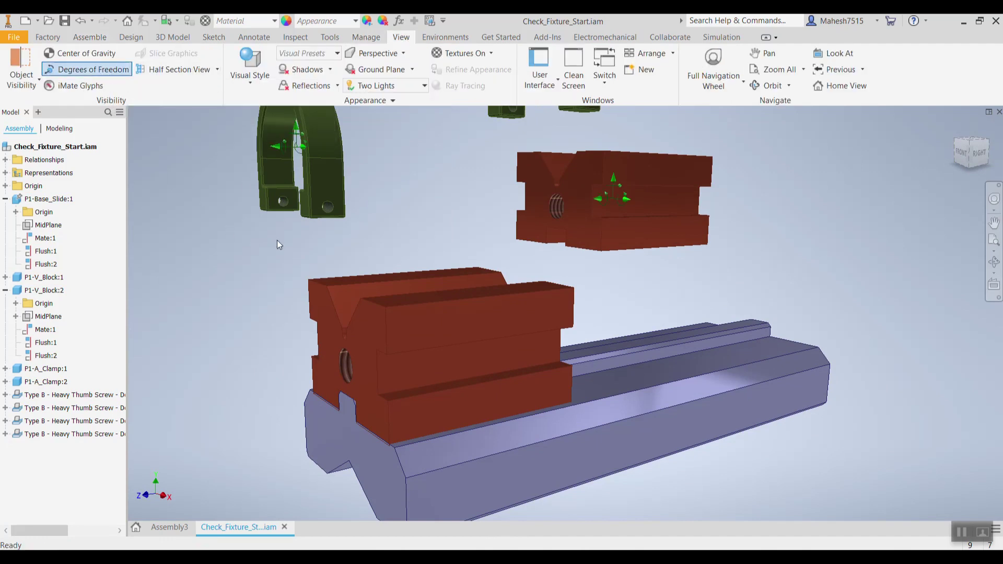
{"action": "middle_click_drag", "start_coordinate": [495, 277], "coordinate": [488, 291], "text": "shift"}
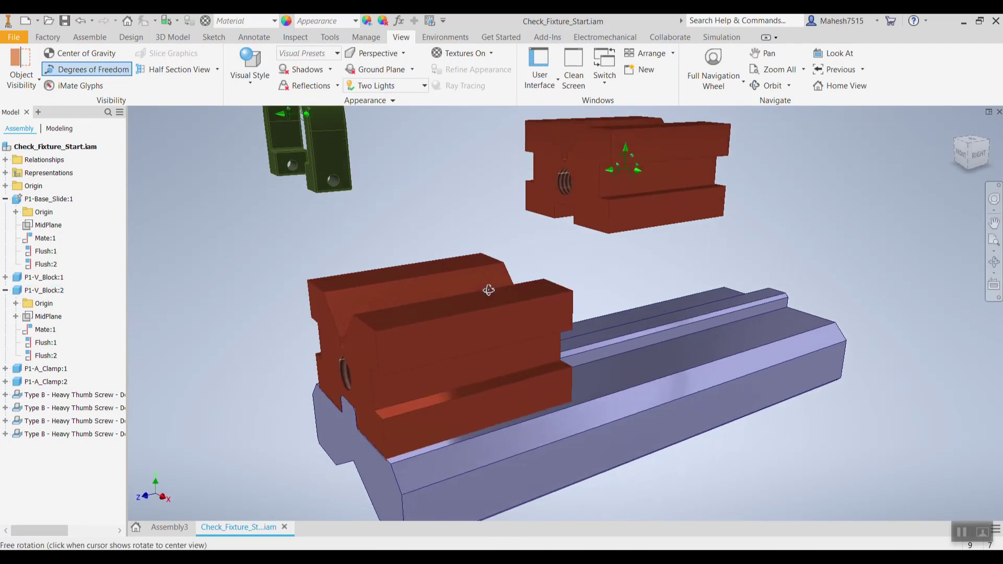
{"action": "middle_click_drag", "start_coordinate": [504, 243], "coordinate": [463, 317]}
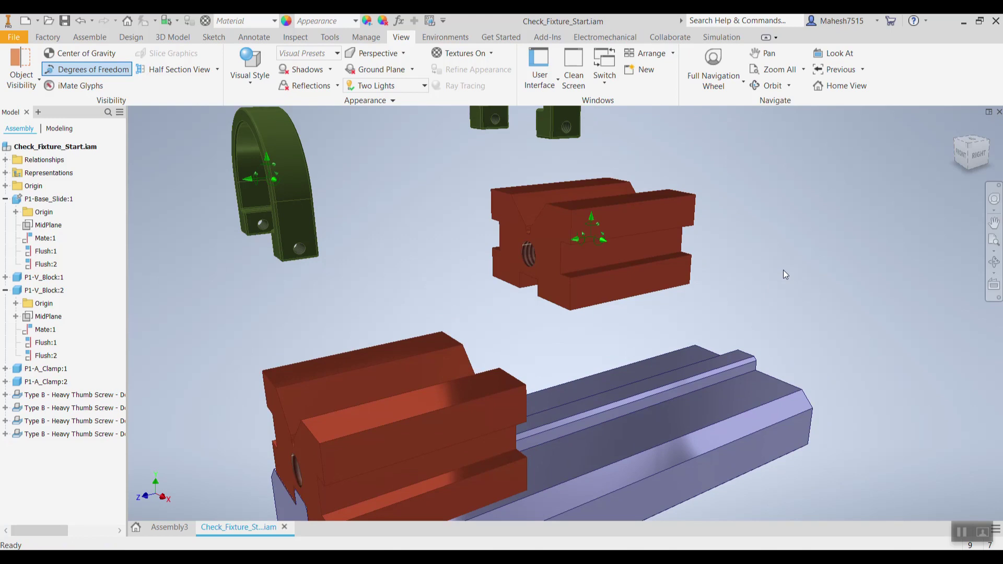
{"action": "left_click", "coordinate": [88, 72]}
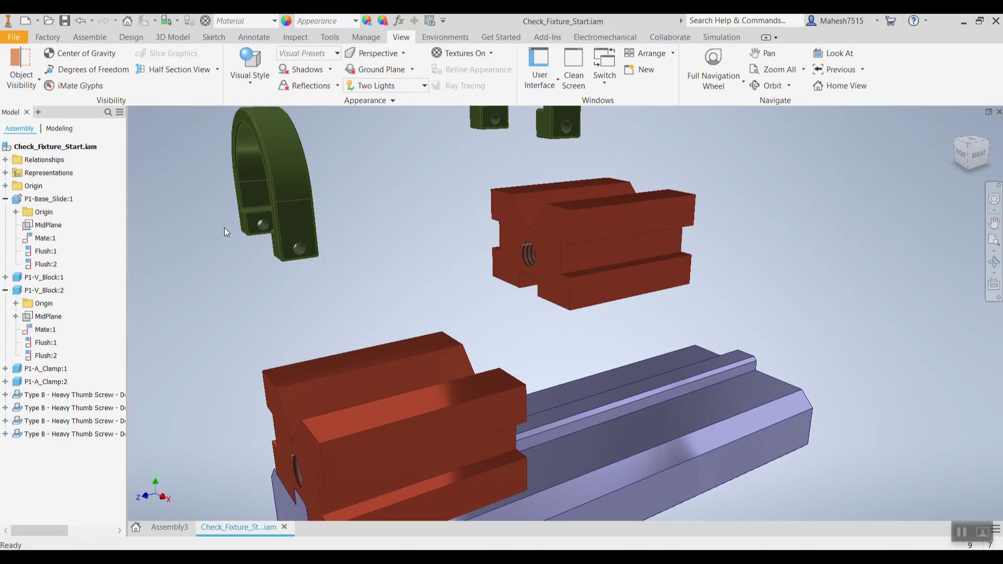
Step: Toggle the degrees of freedom display again to check P1-V_Block:2 for remaining freedom, leaving the display off
{"action": "key", "text": "ctrl+shift+e"}
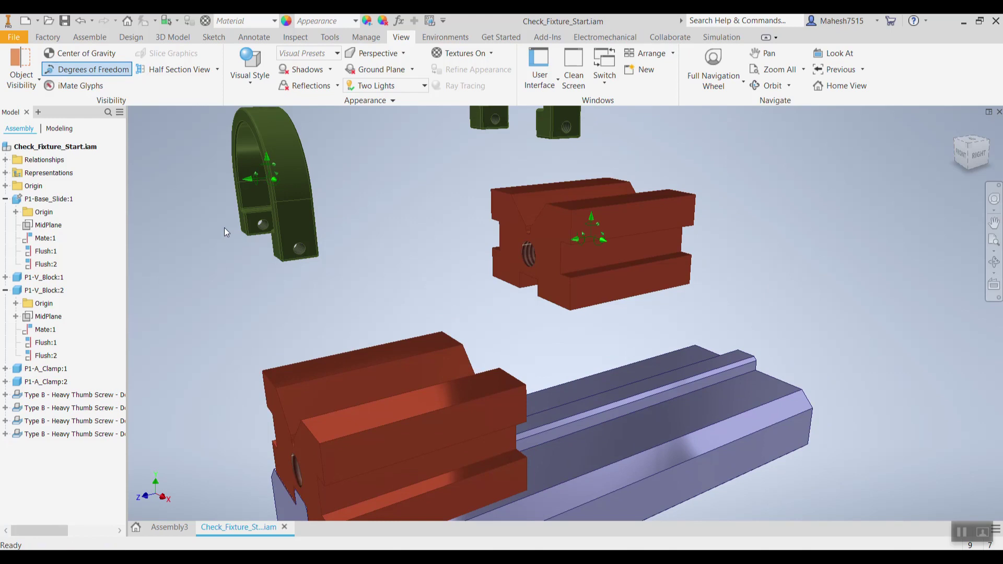
{"action": "key", "text": "ctrl+shift+e"}
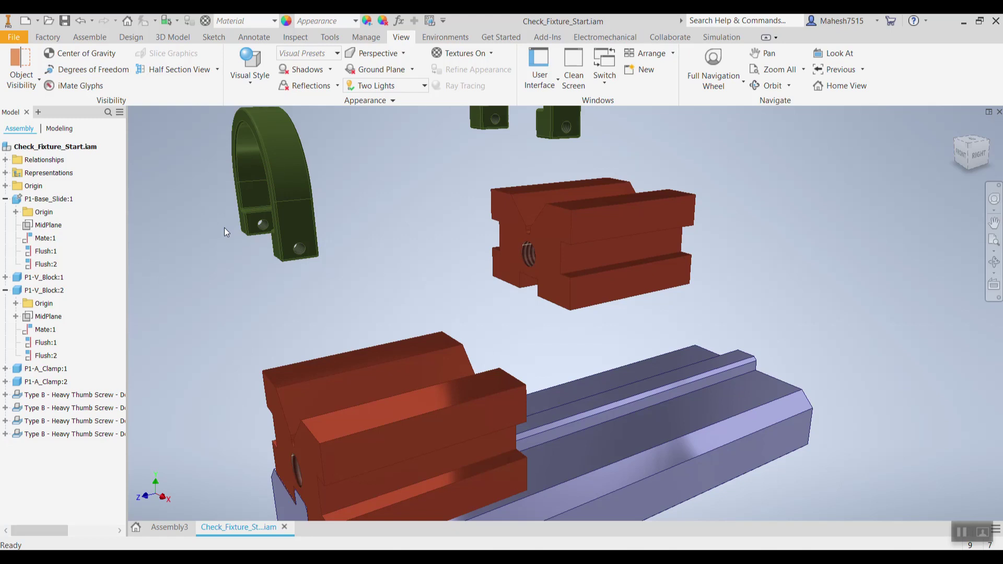
{"action": "middle_click_drag", "start_coordinate": [317, 275], "coordinate": [308, 246], "text": "shift"}
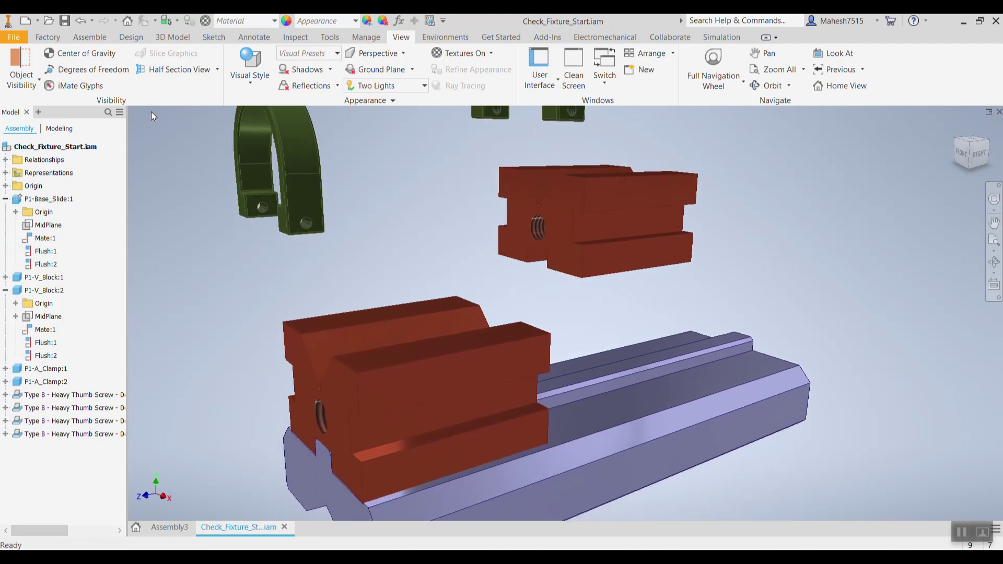
{"action": "left_click", "coordinate": [114, 69]}
{"action": "left_click", "coordinate": [327, 334]}
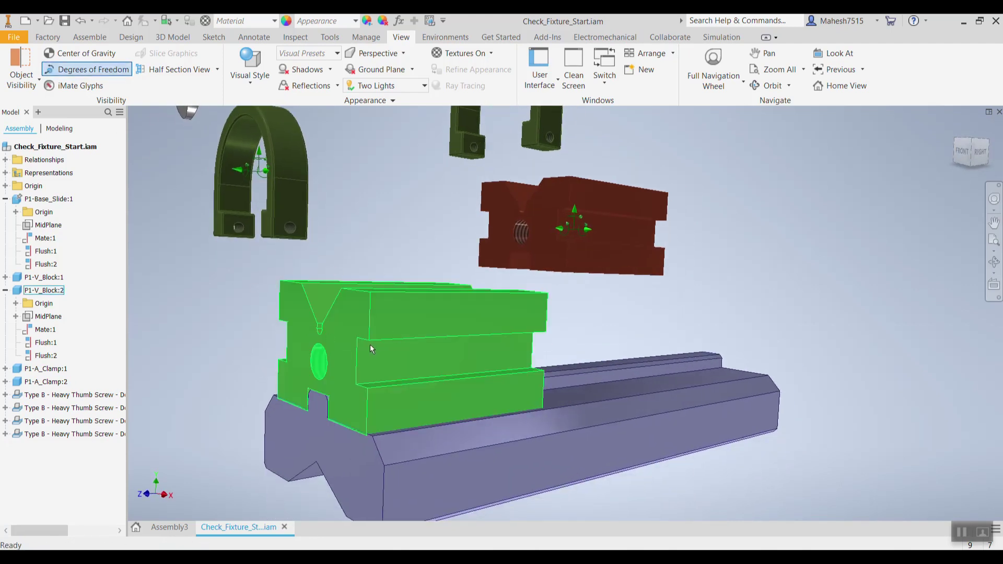
{"action": "middle_click_drag", "start_coordinate": [208, 293], "coordinate": [192, 301], "text": "shift"}
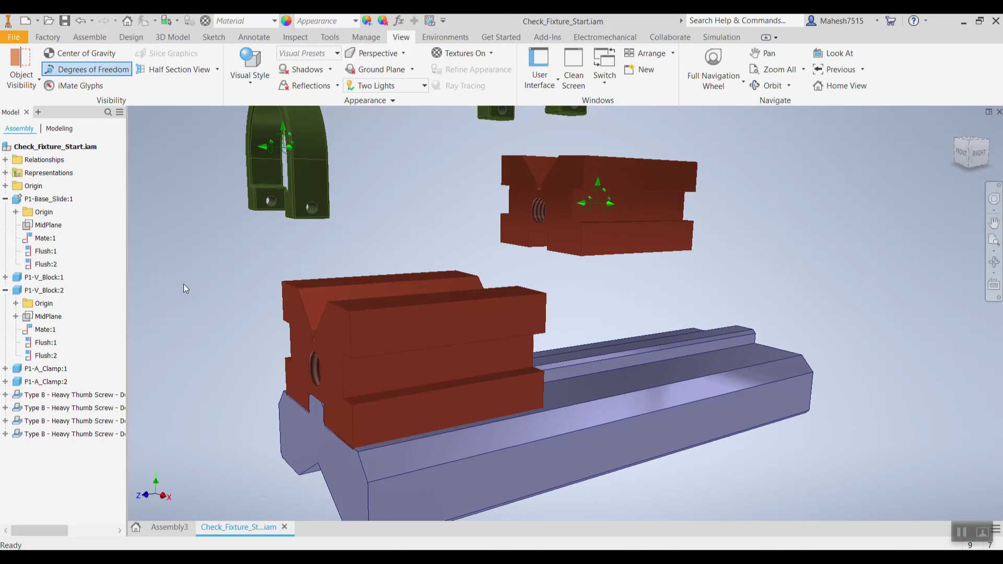
{"action": "left_click", "coordinate": [110, 76]}
Step: Collapse P1-Base_Slide:1 and P1-V_Block:2 in the model tree and expand the Relationships folder to review the assembly's constraints
{"action": "left_click", "coordinate": [5, 199]}
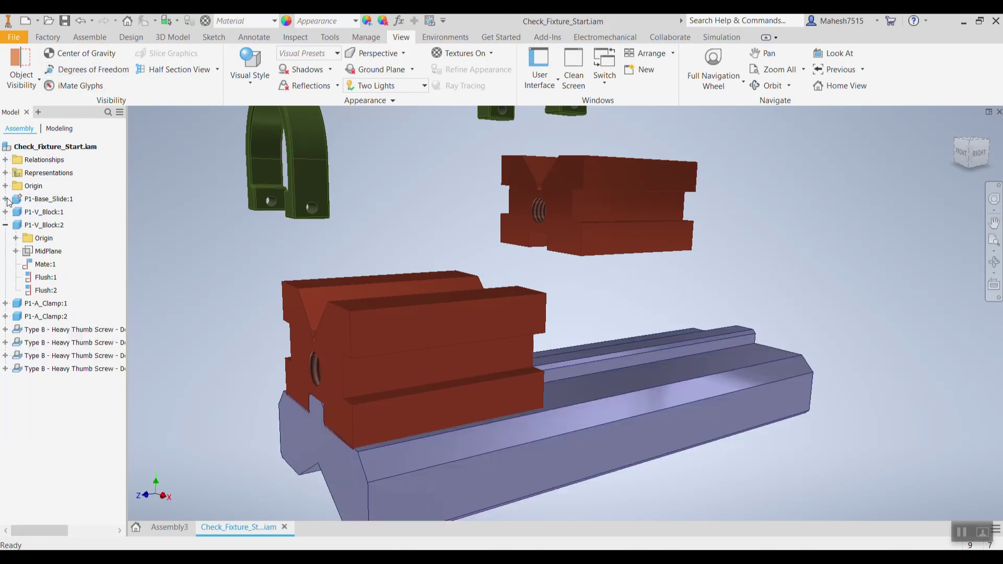
{"action": "left_click", "coordinate": [5, 224]}
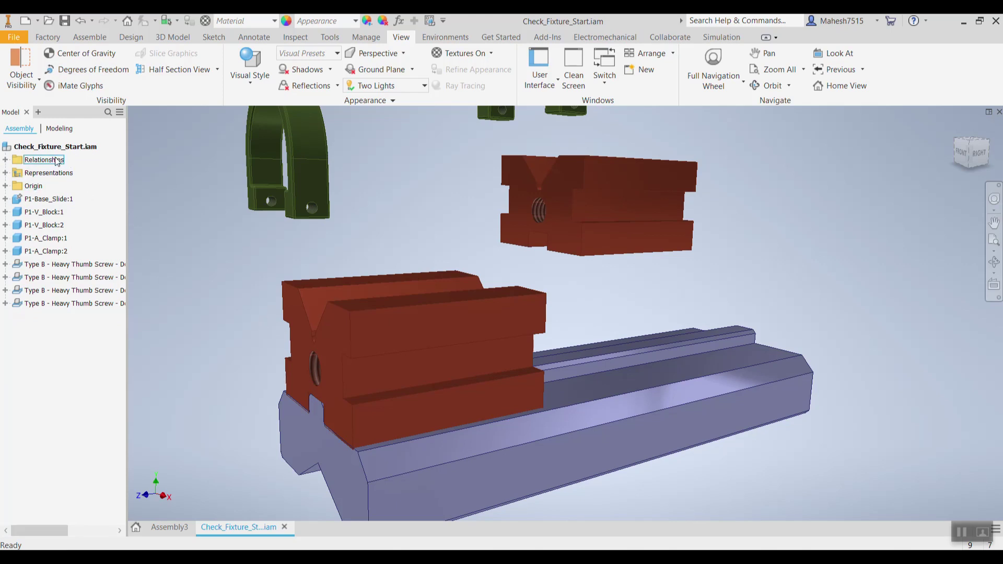
{"action": "left_click", "coordinate": [5, 159]}
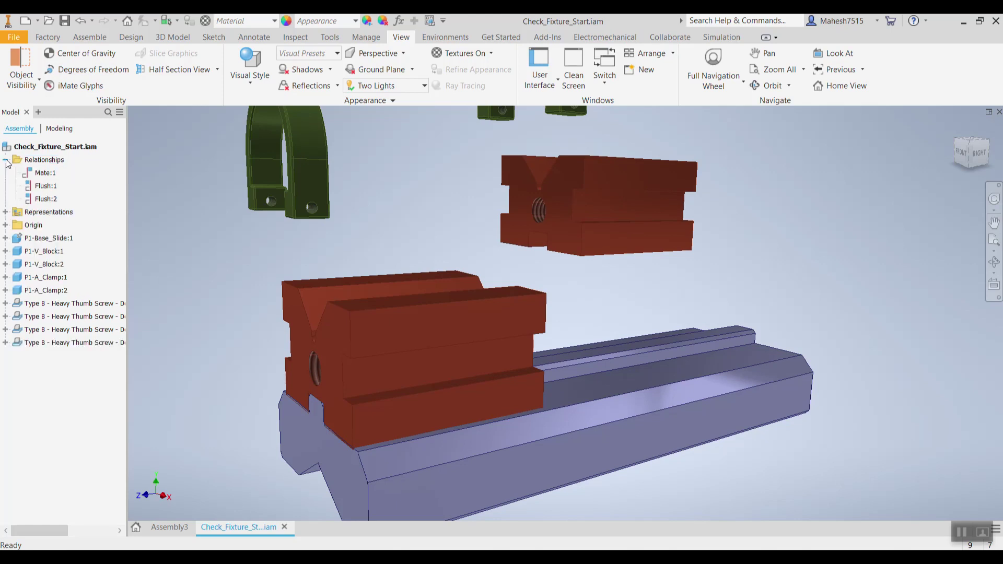
Step: Inspect the offset and constraint settings of Mate:1, closing its editing dialog without changing anything
{"action": "double_click", "coordinate": [45, 173]}
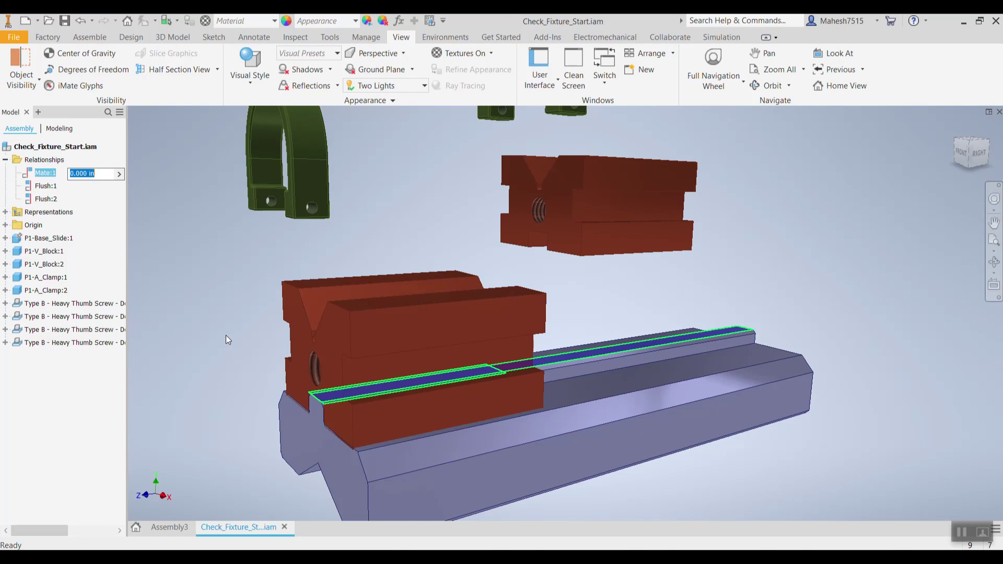
{"action": "left_click", "coordinate": [193, 206]}
{"action": "left_click", "coordinate": [51, 172]}
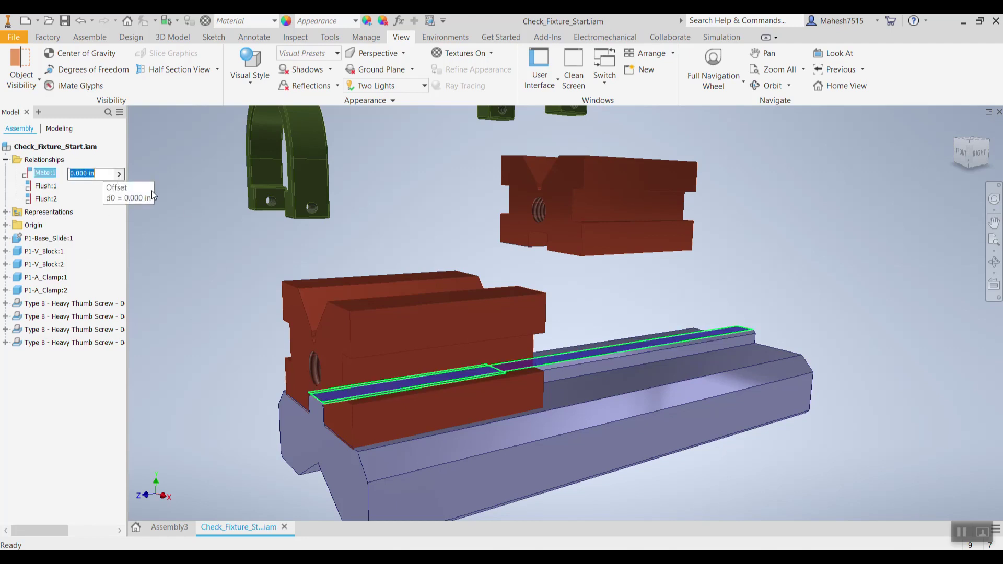
{"action": "right_click", "coordinate": [47, 172]}
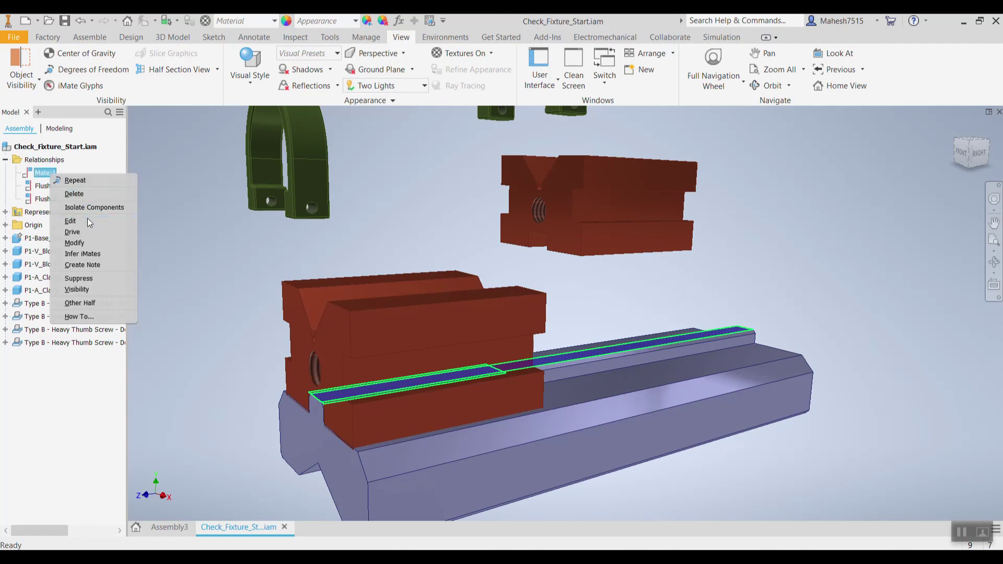
{"action": "left_click", "coordinate": [70, 221]}
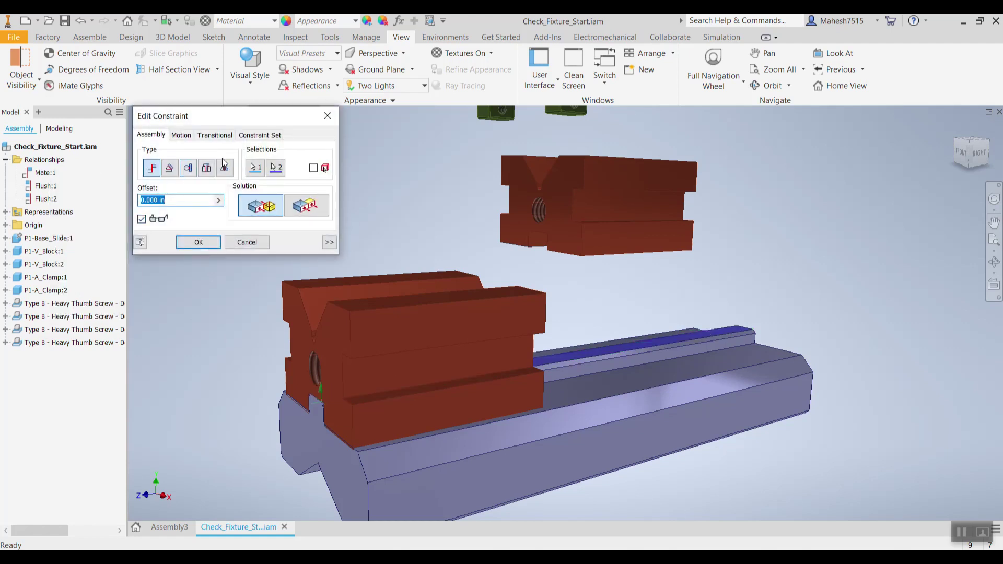
{"action": "left_click", "coordinate": [271, 173]}
{"action": "left_click", "coordinate": [327, 117]}
Step: Delete the Flush:2 constraint and briefly show the degrees of freedom symbols to check P1-V_Block:2
{"action": "right_click", "coordinate": [47, 199]}
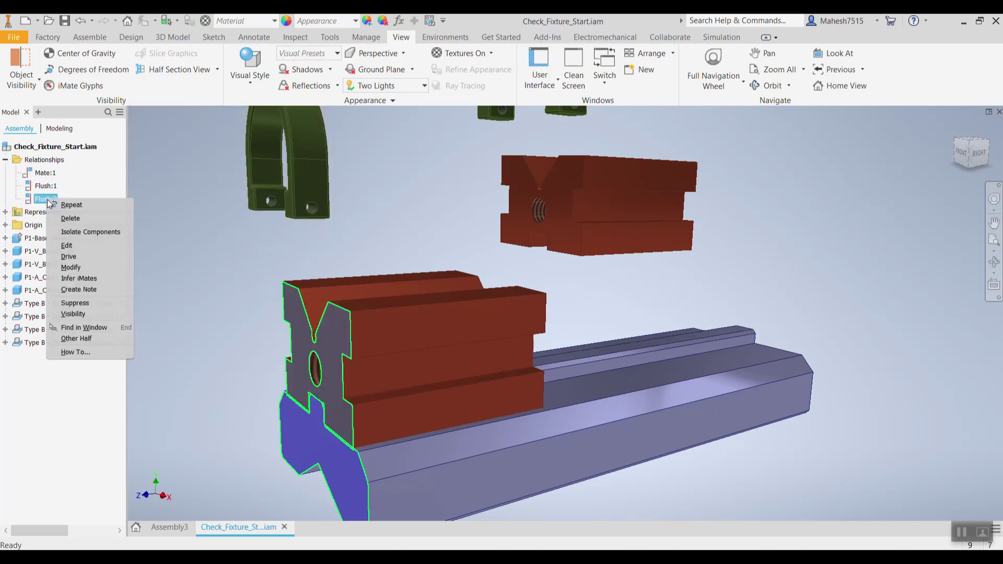
{"action": "left_click", "coordinate": [71, 218]}
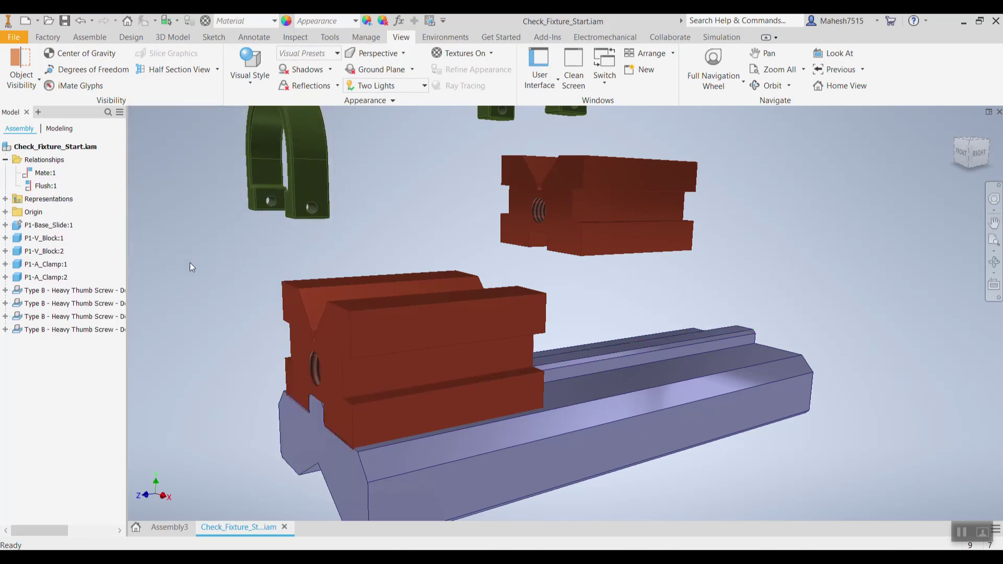
{"action": "left_click", "coordinate": [98, 74]}
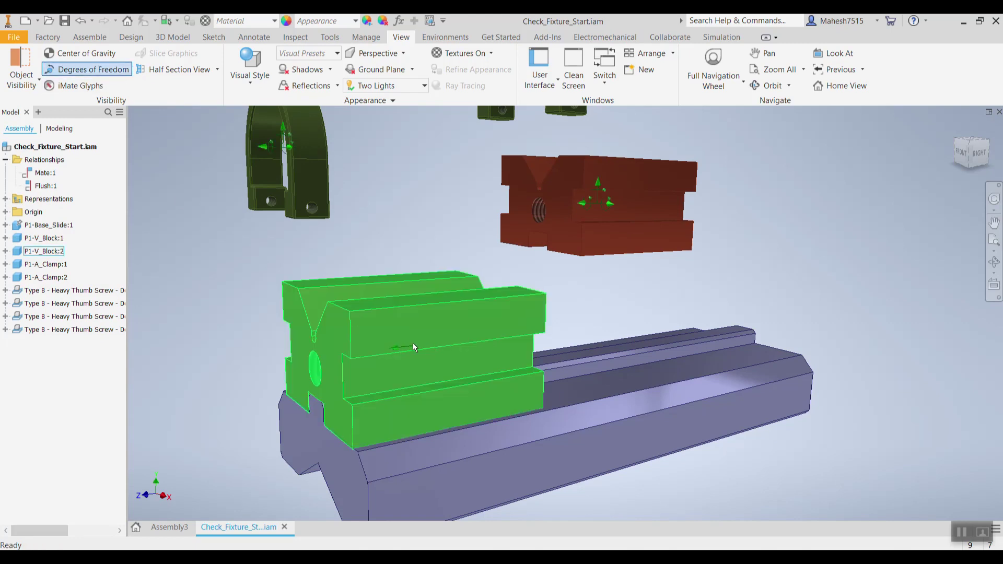
{"action": "left_click", "coordinate": [108, 71]}
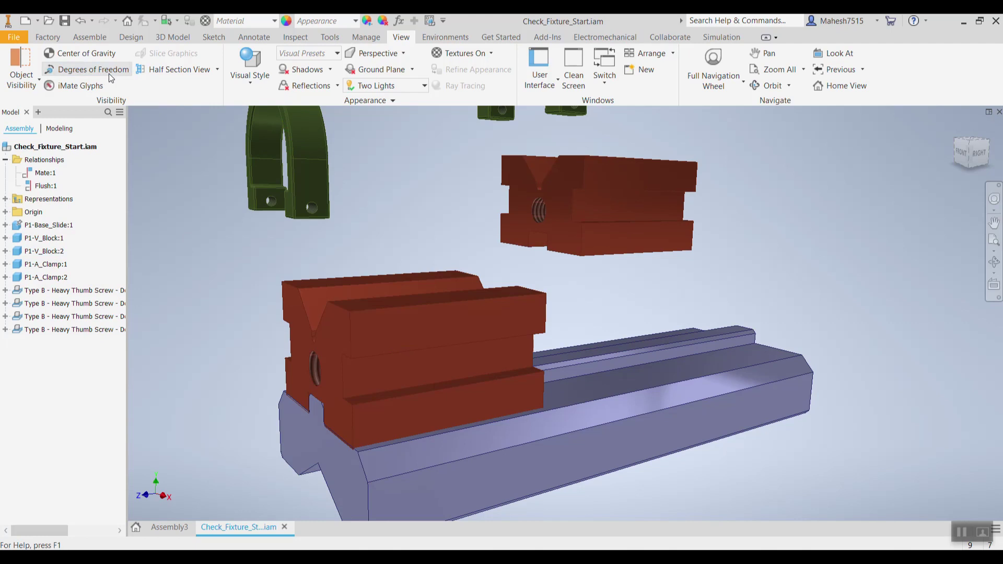
Step: Slide P1-V_Block:2 back and forth along the base slide, past its ends, to test its unlimited travel
{"action": "middle_click_drag", "start_coordinate": [282, 291], "coordinate": [356, 284], "text": "shift"}
{"action": "left_click_drag", "start_coordinate": [463, 303], "coordinate": [531, 333]}
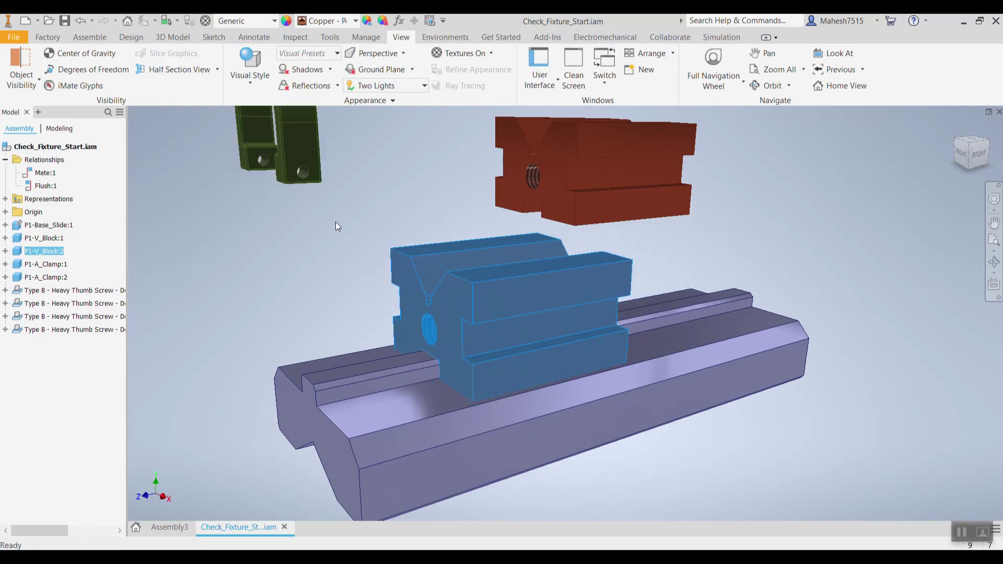
{"action": "left_click", "coordinate": [365, 245]}
{"action": "middle_click_drag", "start_coordinate": [364, 246], "coordinate": [535, 356], "text": "shift"}
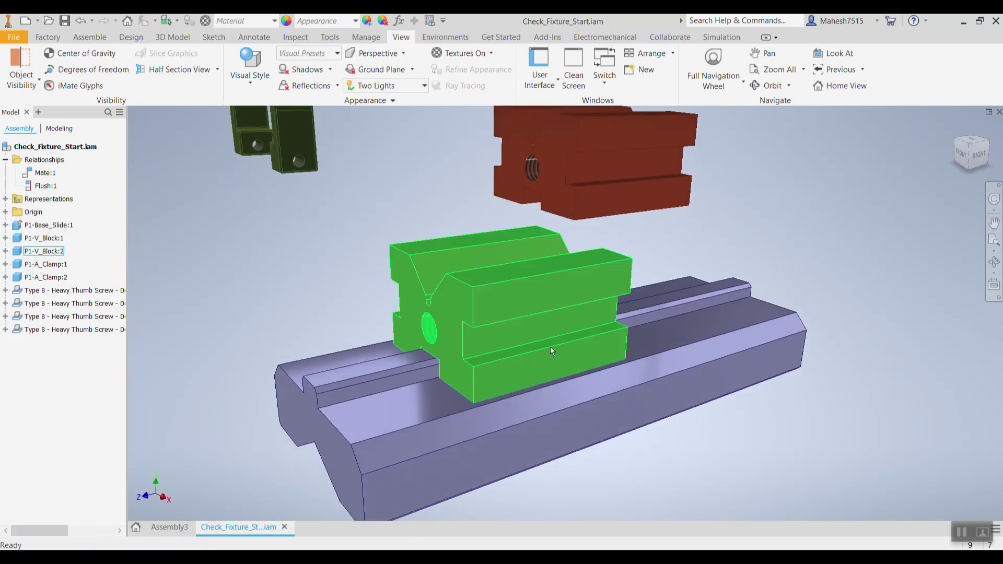
{"action": "left_click_drag", "start_coordinate": [562, 299], "coordinate": [465, 325]}
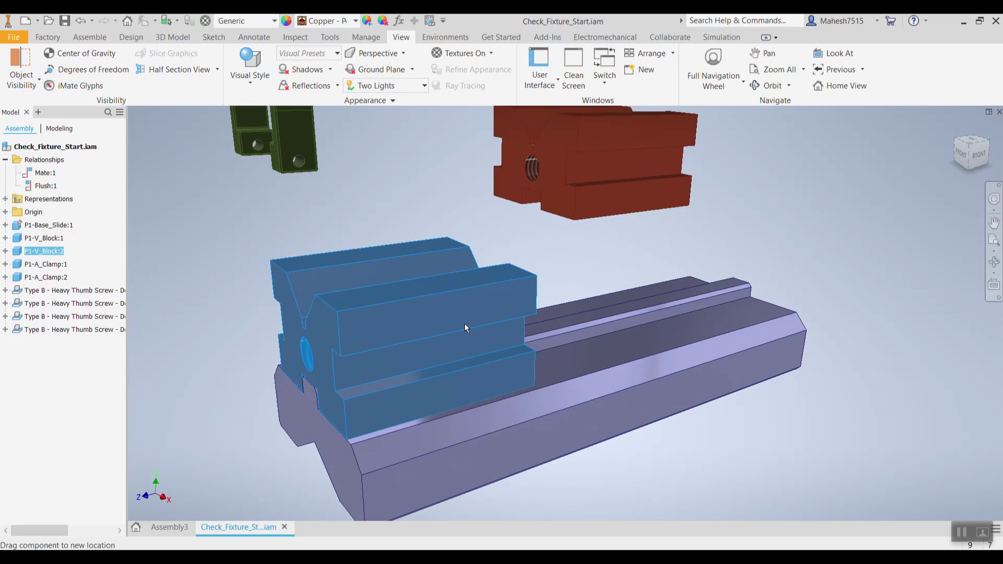
{"action": "left_click", "coordinate": [227, 419]}
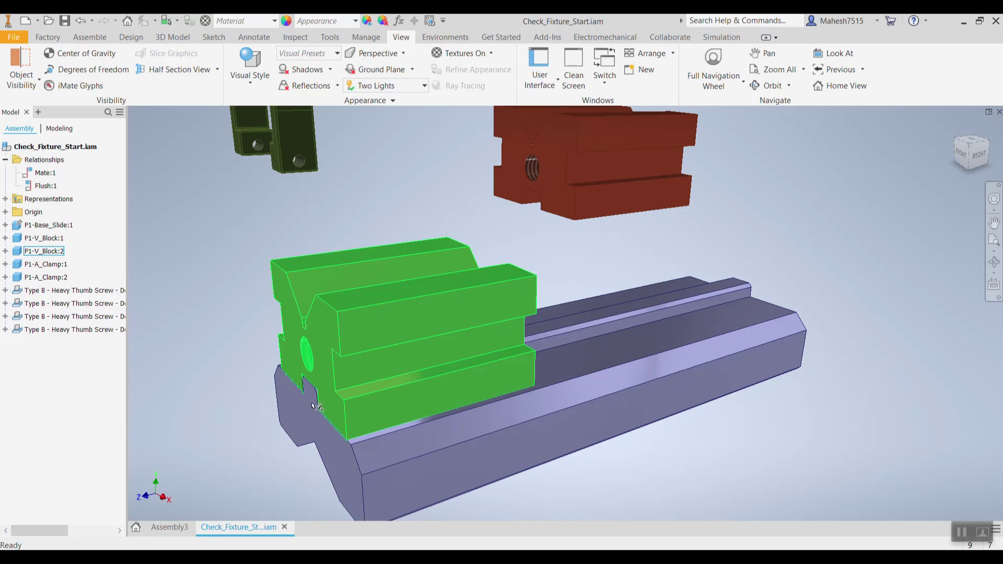
{"action": "left_click_drag", "start_coordinate": [431, 327], "coordinate": [807, 228]}
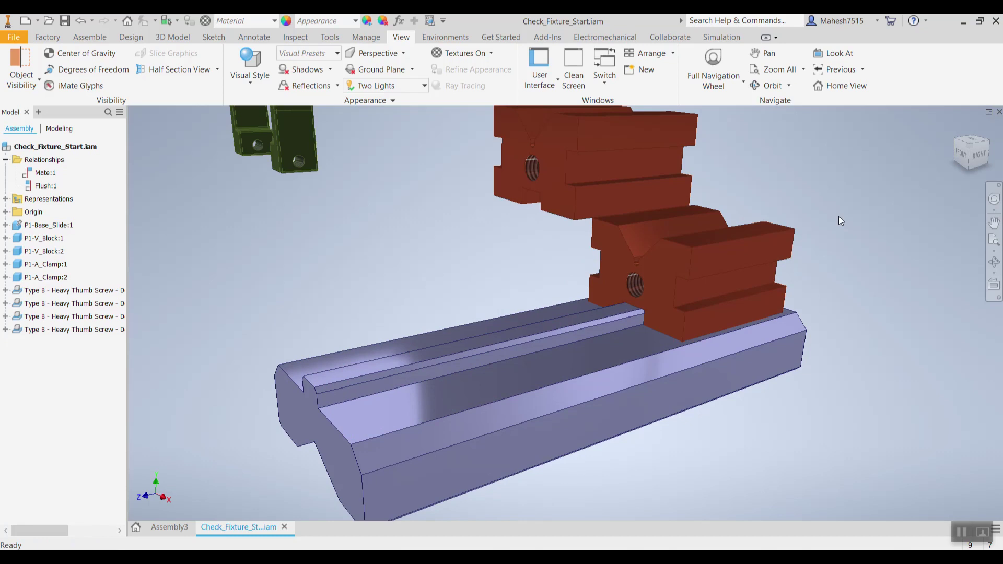
{"action": "left_click_drag", "start_coordinate": [730, 258], "coordinate": [497, 329]}
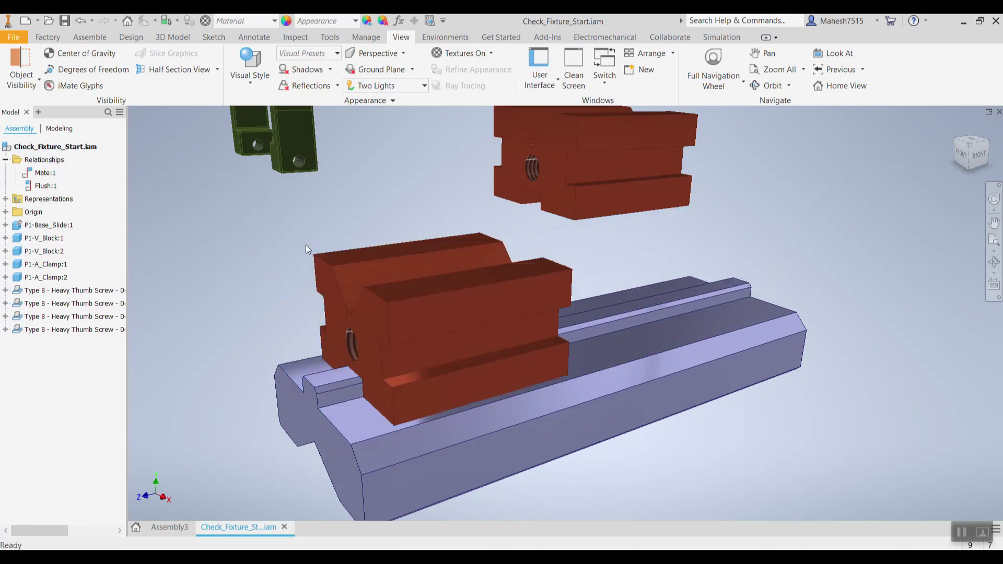
Step: Start a flush constraint between the front end face of P1-V_Block:2 and the matching end face of the base slide
{"action": "left_click", "coordinate": [88, 37]}
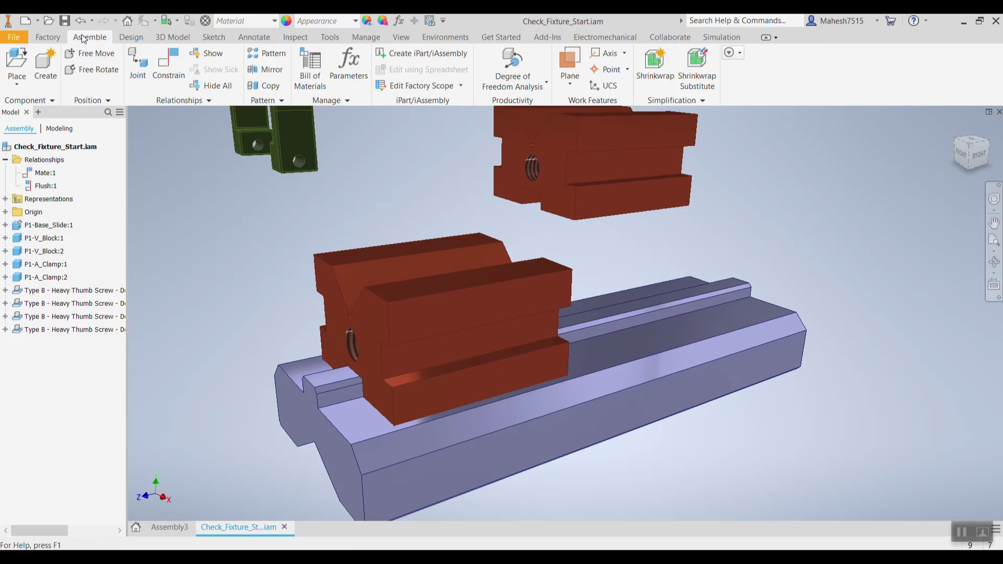
{"action": "left_click", "coordinate": [178, 82]}
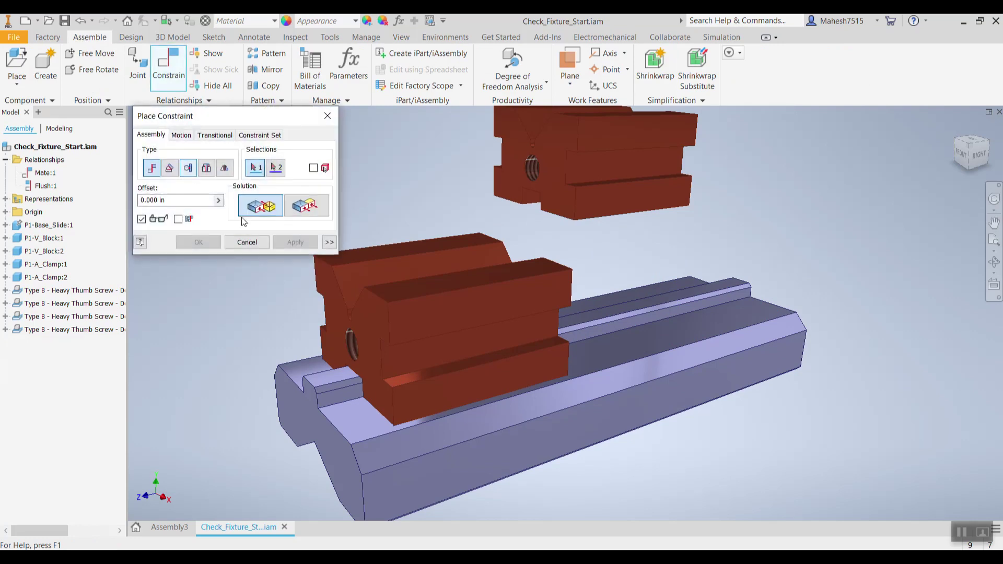
{"action": "left_click", "coordinate": [333, 296]}
{"action": "left_click", "coordinate": [306, 206]}
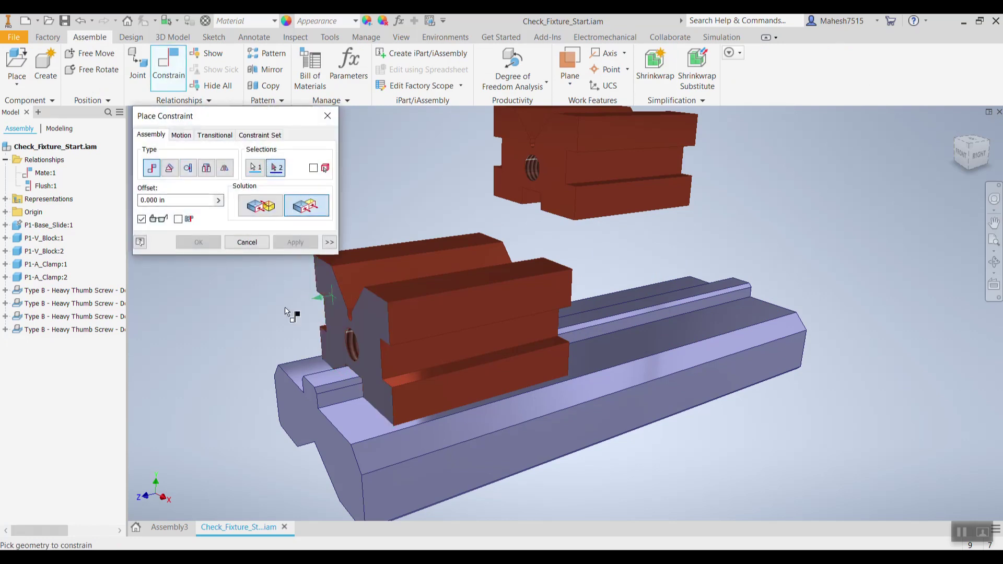
{"action": "left_click", "coordinate": [289, 407]}
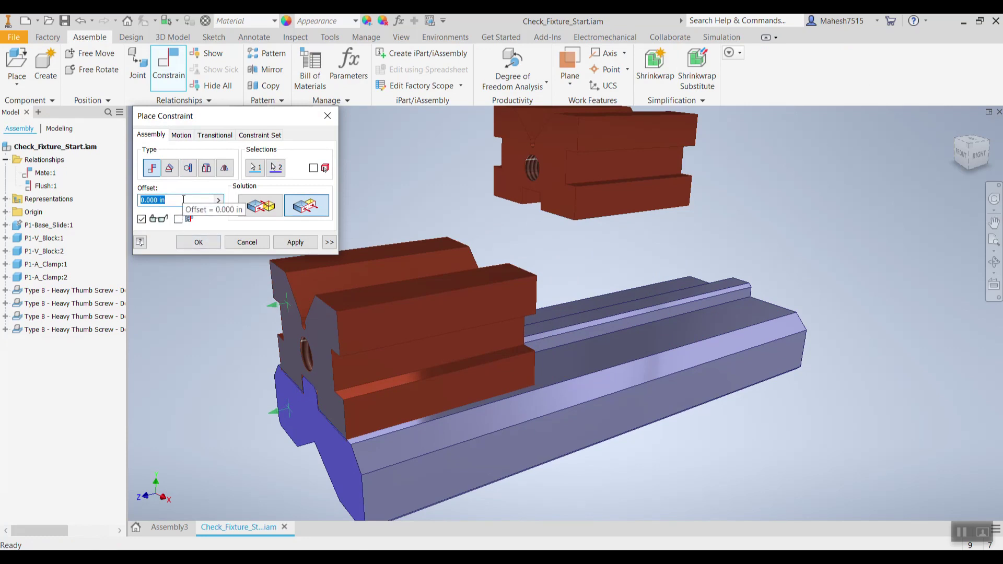
Step: Limit the flush constraint's offset to a maximum of 4.5 in and a minimum of 0 in, and apply it
{"action": "left_click", "coordinate": [330, 243]}
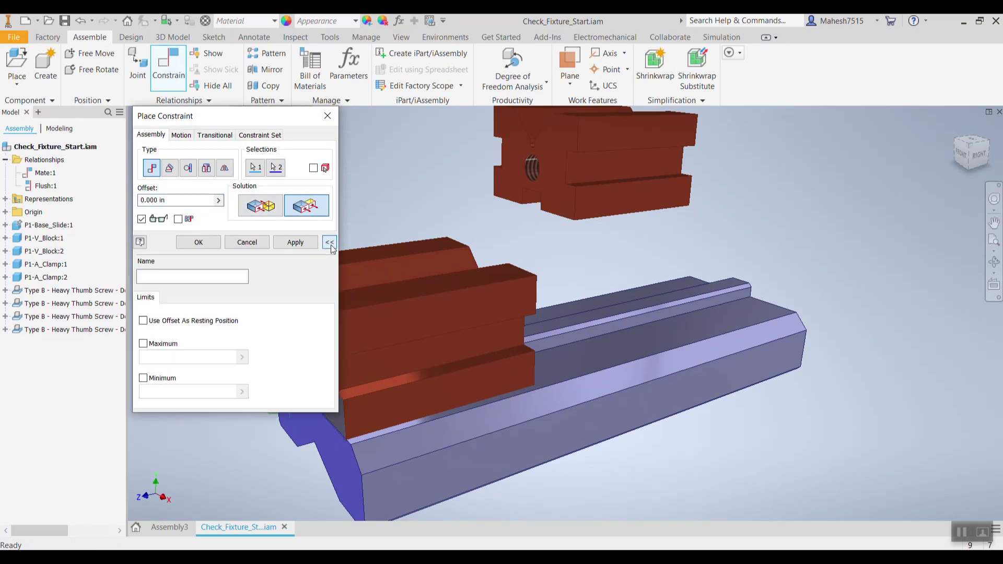
{"action": "left_click_drag", "start_coordinate": [240, 117], "coordinate": [170, 25]}
{"action": "left_click", "coordinate": [94, 254]}
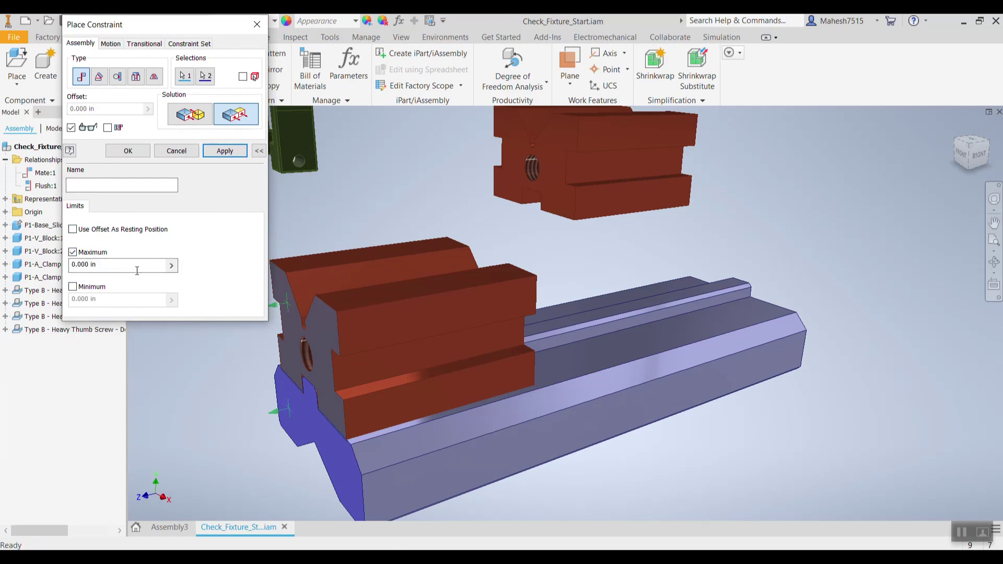
{"action": "left_click_drag", "start_coordinate": [90, 265], "coordinate": [42, 264]}
{"action": "type", "text": "4.5"}
{"action": "left_click", "coordinate": [72, 288]}
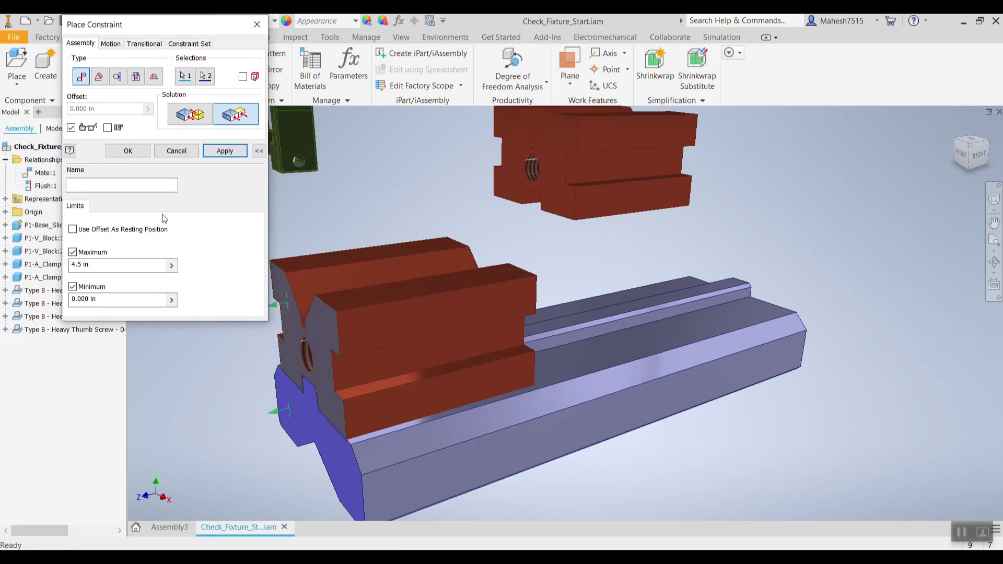
{"action": "left_click", "coordinate": [224, 150]}
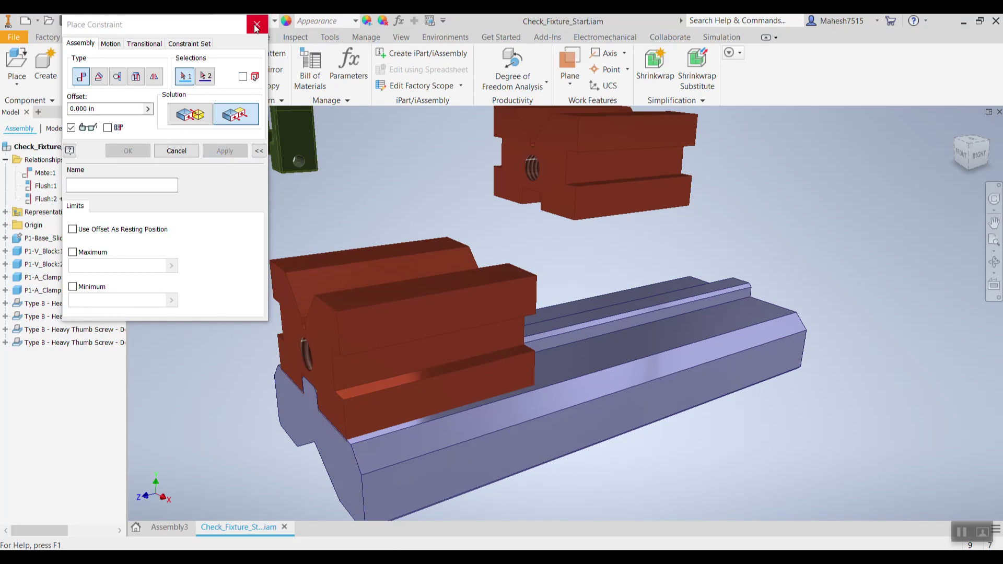
{"action": "left_click", "coordinate": [256, 26]}
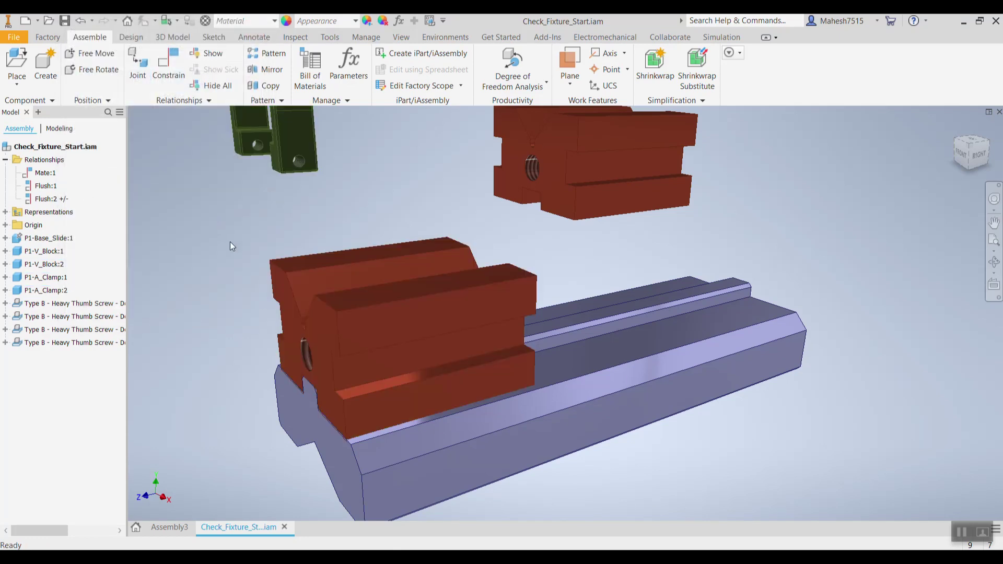
Step: Move P1-V_Block:2 to both ends of the base slide to test the travel limits
{"action": "left_click_drag", "start_coordinate": [359, 352], "coordinate": [721, 278]}
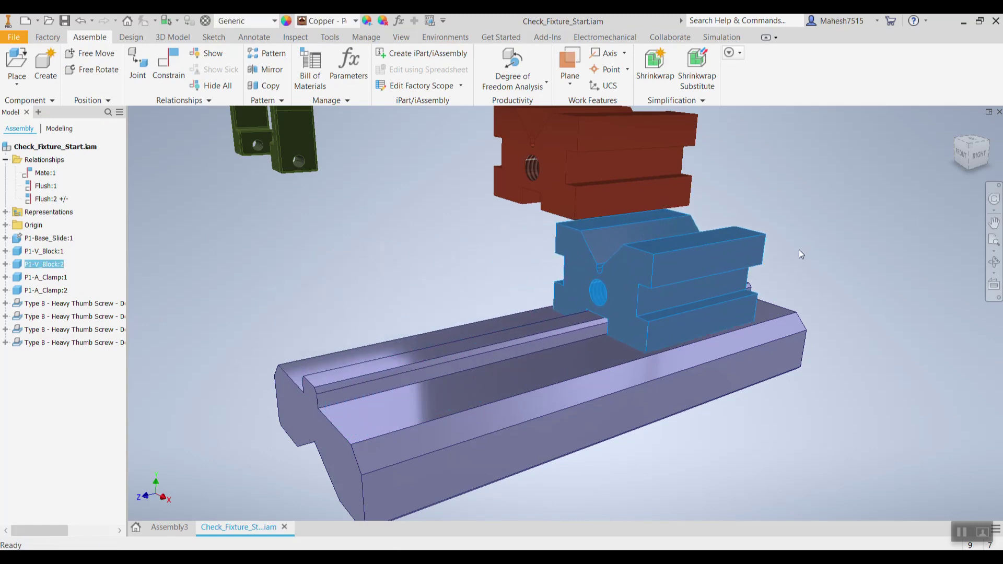
{"action": "middle_click_drag", "start_coordinate": [762, 288], "coordinate": [557, 299], "text": "shift"}
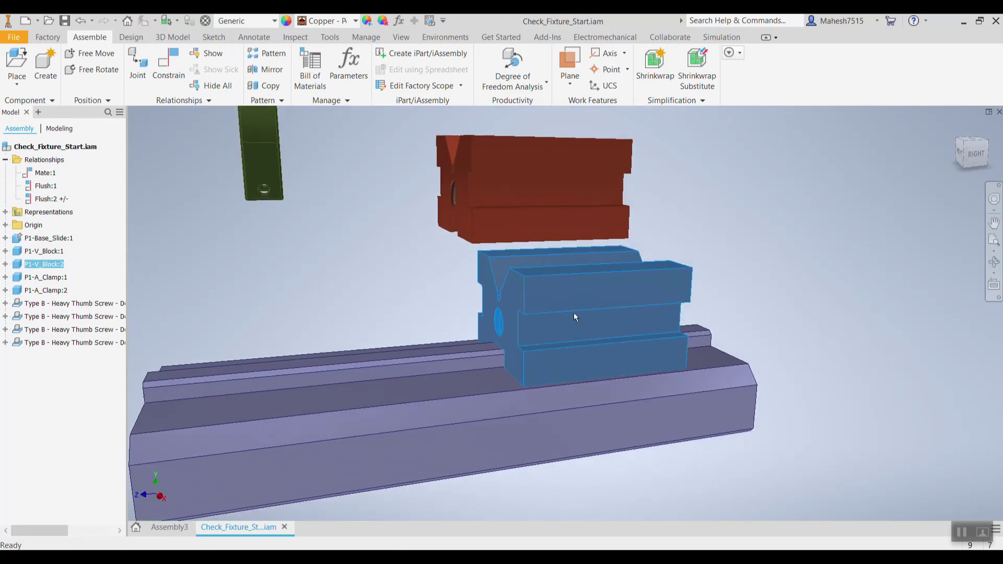
{"action": "key", "text": "Escape"}
{"action": "left_click_drag", "start_coordinate": [587, 311], "coordinate": [632, 308]}
{"action": "middle_click_drag", "start_coordinate": [730, 281], "coordinate": [551, 308], "text": "shift"}
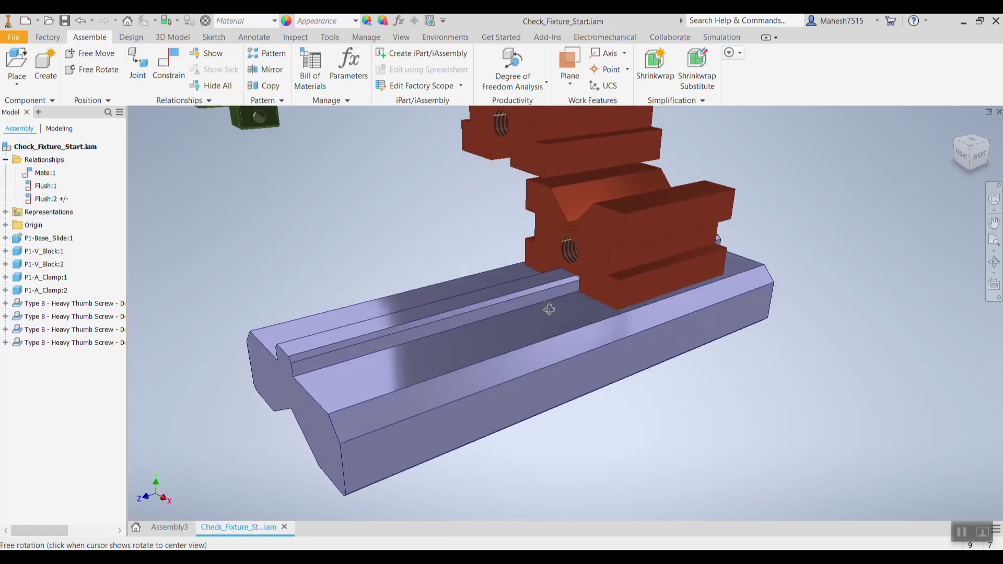
{"action": "left_click_drag", "start_coordinate": [620, 263], "coordinate": [202, 345]}
{"action": "middle_click_drag", "start_coordinate": [206, 315], "coordinate": [210, 312], "text": "shift"}
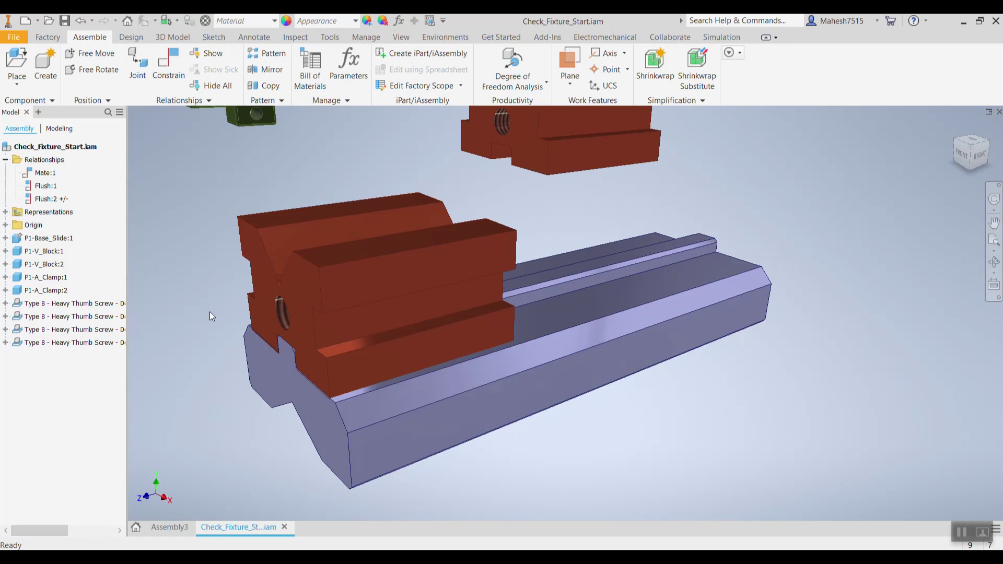
Step: Drive the limited Flush:2 constraint from 0 to 4.5 in, resetting and replaying the motion several times
{"action": "right_click", "coordinate": [48, 201]}
{"action": "left_click", "coordinate": [78, 259]}
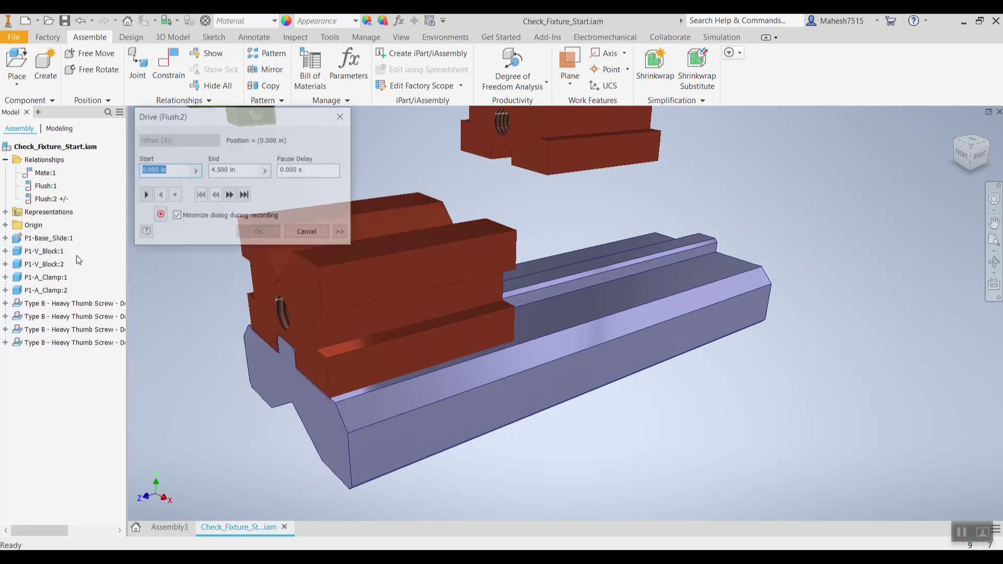
{"action": "left_click_drag", "start_coordinate": [226, 119], "coordinate": [155, 53]}
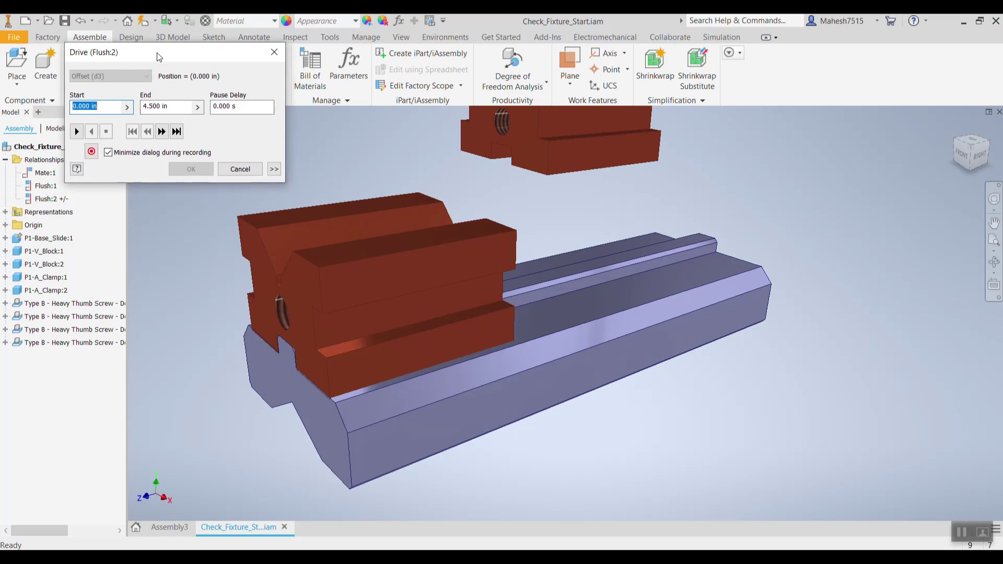
{"action": "left_click", "coordinate": [77, 132]}
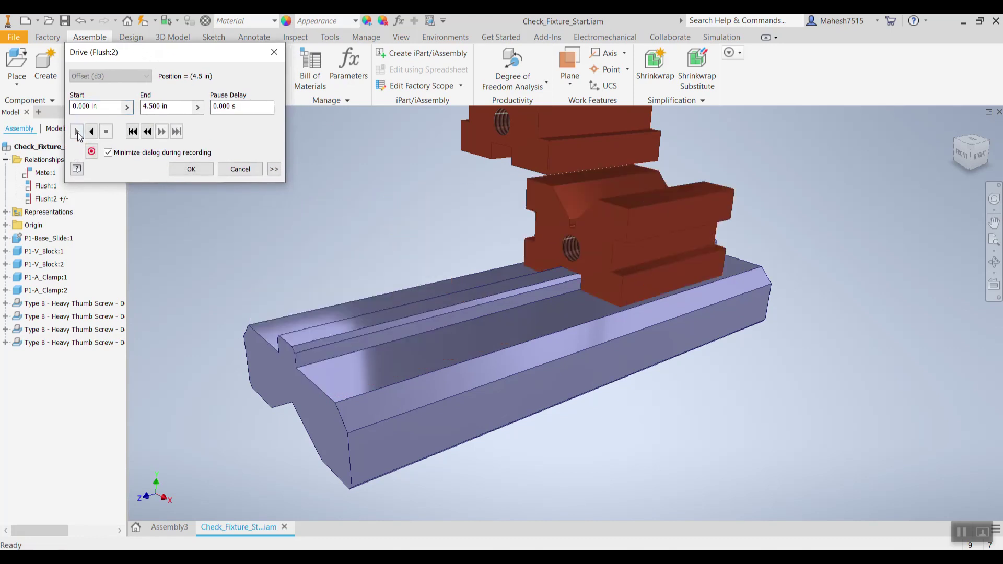
{"action": "left_click", "coordinate": [132, 134]}
{"action": "left_click", "coordinate": [78, 135]}
{"action": "left_click", "coordinate": [131, 136]}
{"action": "left_click", "coordinate": [78, 134]}
Step: Show the additional drive options, set the repetition mode to Start/End/Start, and play the motion in both directions
{"action": "left_click", "coordinate": [274, 169]}
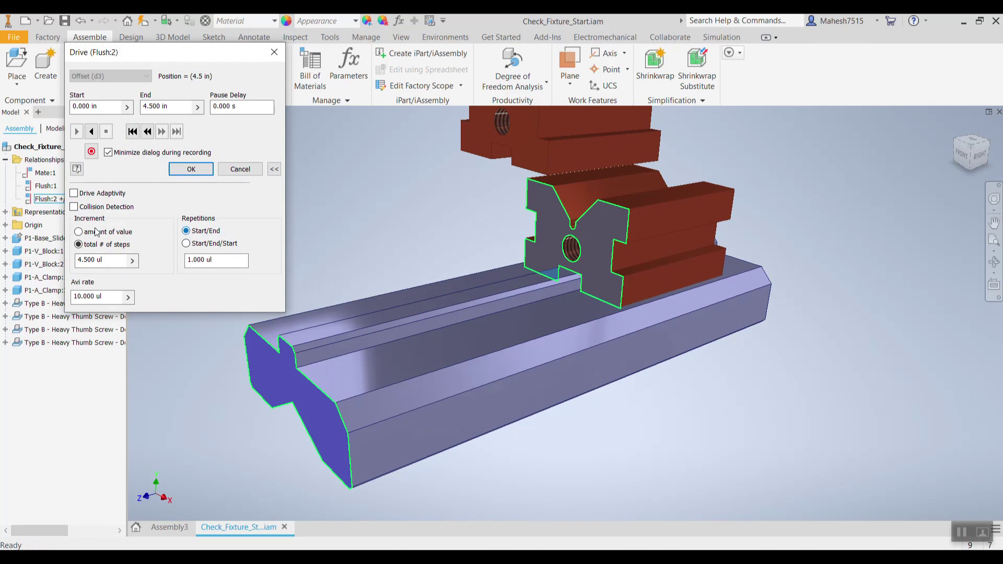
{"action": "left_click", "coordinate": [134, 132]}
{"action": "left_click", "coordinate": [77, 132]}
{"action": "left_click", "coordinate": [187, 244]}
{"action": "left_click", "coordinate": [92, 132]}
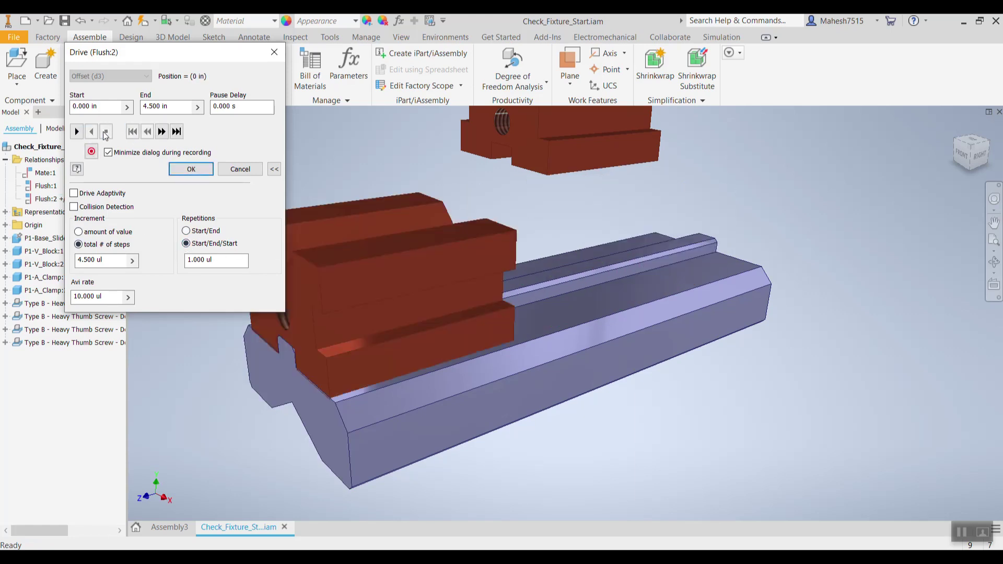
{"action": "left_click", "coordinate": [77, 132]}
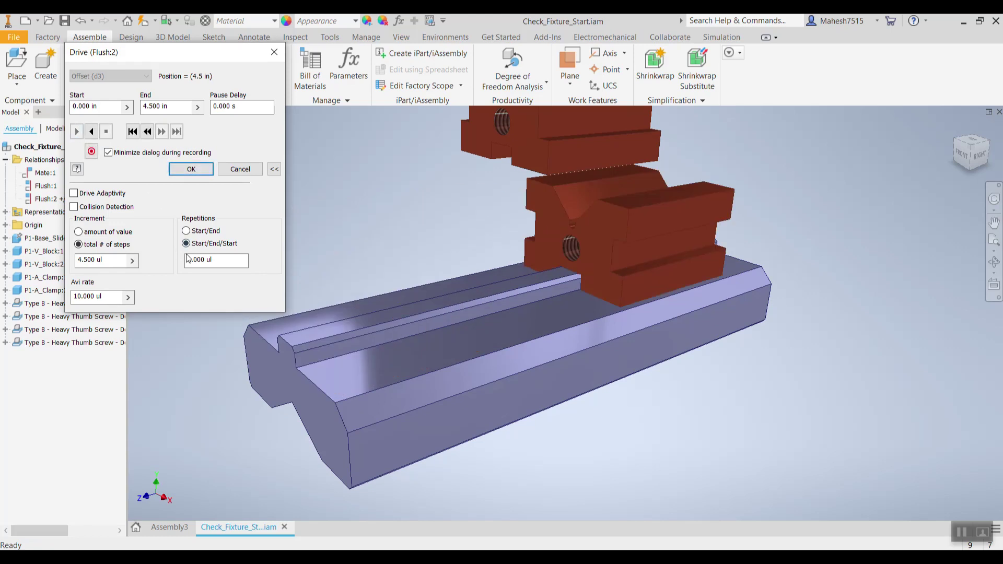
Step: Set the drive repetitions to 5, reset the block to its start position, and play the motion
{"action": "double_click", "coordinate": [206, 260]}
{"action": "type", "text": "5"}
{"action": "left_click", "coordinate": [131, 132]}
{"action": "left_click", "coordinate": [75, 131]}
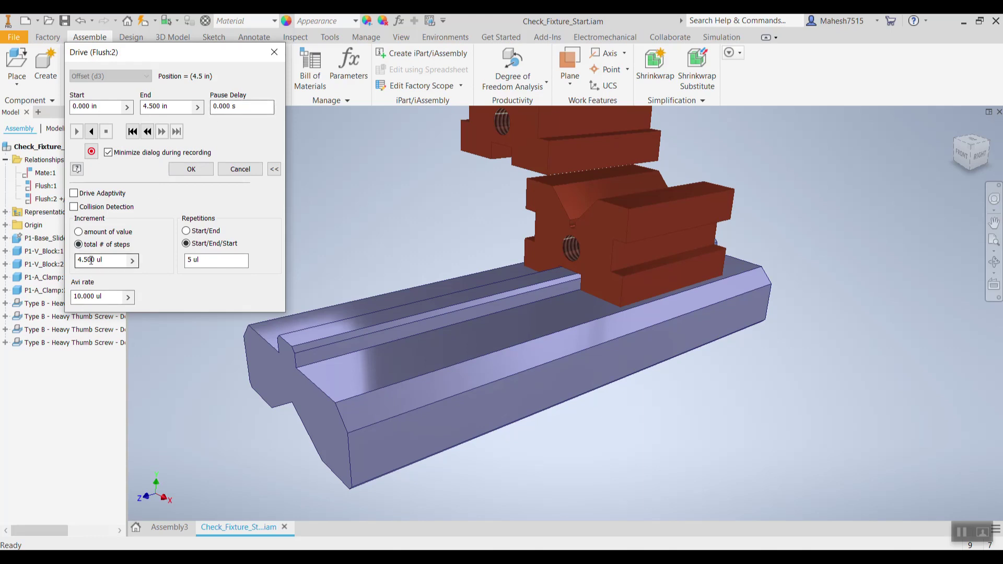
Step: Set the drive increment to 10 total steps, play the motion, and close the Drive dialog
{"action": "left_click_drag", "start_coordinate": [77, 259], "coordinate": [91, 260]}
{"action": "type", "text": "10"}
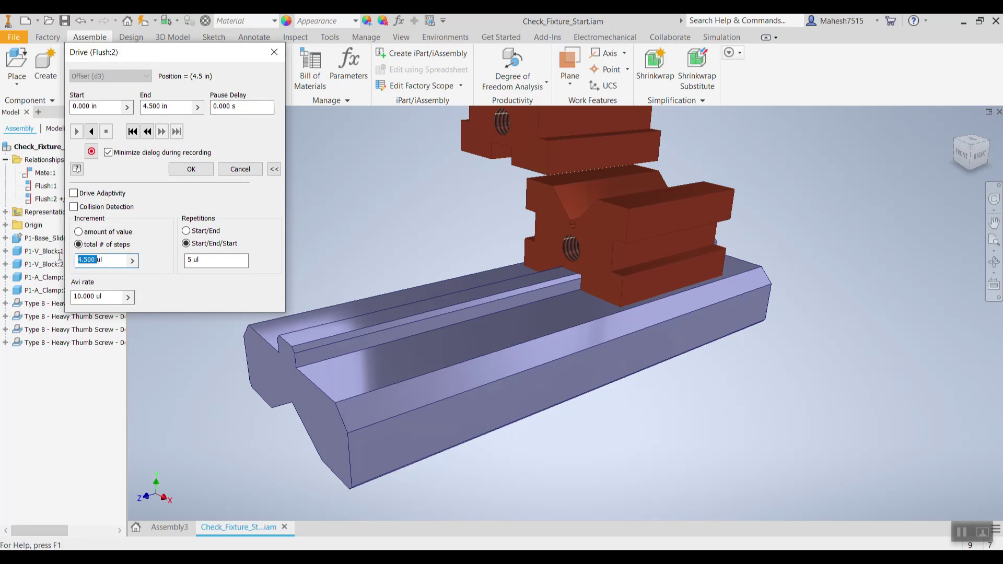
{"action": "key", "text": "Delete"}
{"action": "key", "text": "Delete"}
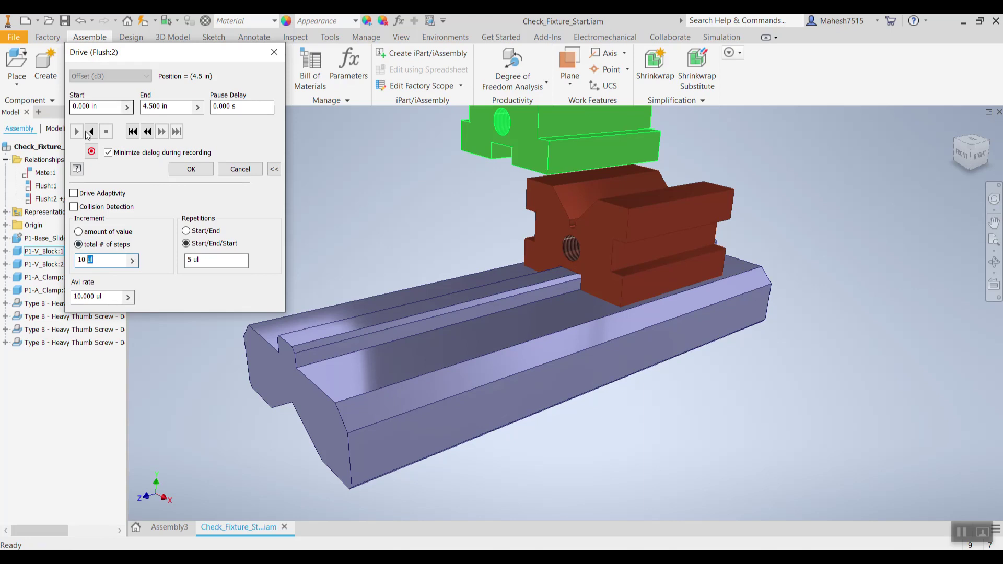
{"action": "left_click", "coordinate": [77, 132]}
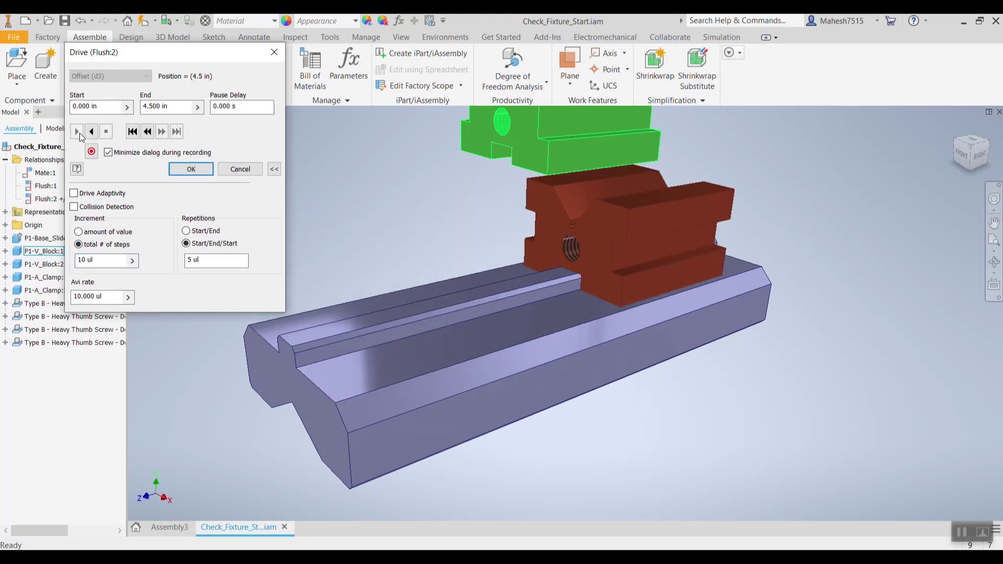
{"action": "left_click", "coordinate": [78, 132]}
{"action": "left_click", "coordinate": [275, 52]}
Step: Mate the underside slot face of P1-V_Block:1 to the top face of the base slide's rail with zero offset
{"action": "scroll", "coordinate": [355, 209], "scroll_direction": "down", "scroll_amount": 3}
{"action": "middle_click_drag", "start_coordinate": [357, 210], "coordinate": [361, 202], "text": "shift"}
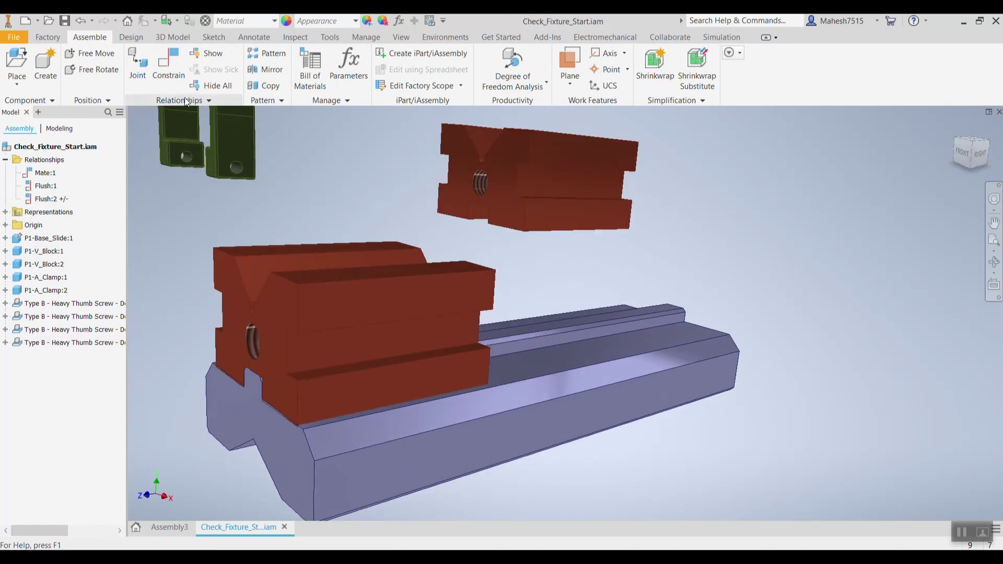
{"action": "left_click", "coordinate": [168, 65]}
{"action": "middle_click_drag", "start_coordinate": [409, 197], "coordinate": [452, 218], "text": "shift"}
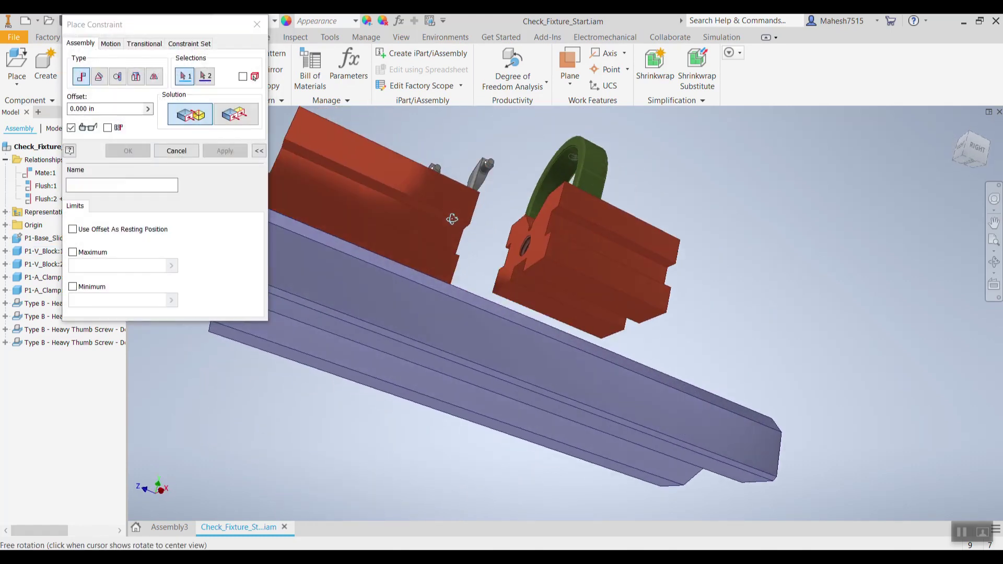
{"action": "scroll", "coordinate": [521, 272], "scroll_direction": "up", "scroll_amount": 2}
{"action": "left_click", "coordinate": [520, 268]}
{"action": "middle_click_drag", "start_coordinate": [507, 267], "coordinate": [522, 282], "text": "shift"}
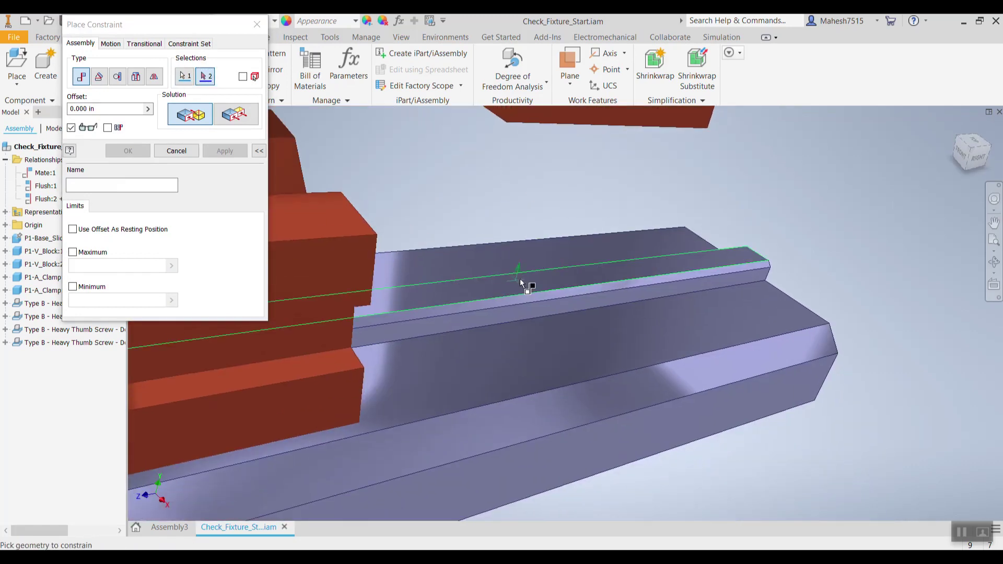
{"action": "left_click", "coordinate": [617, 265]}
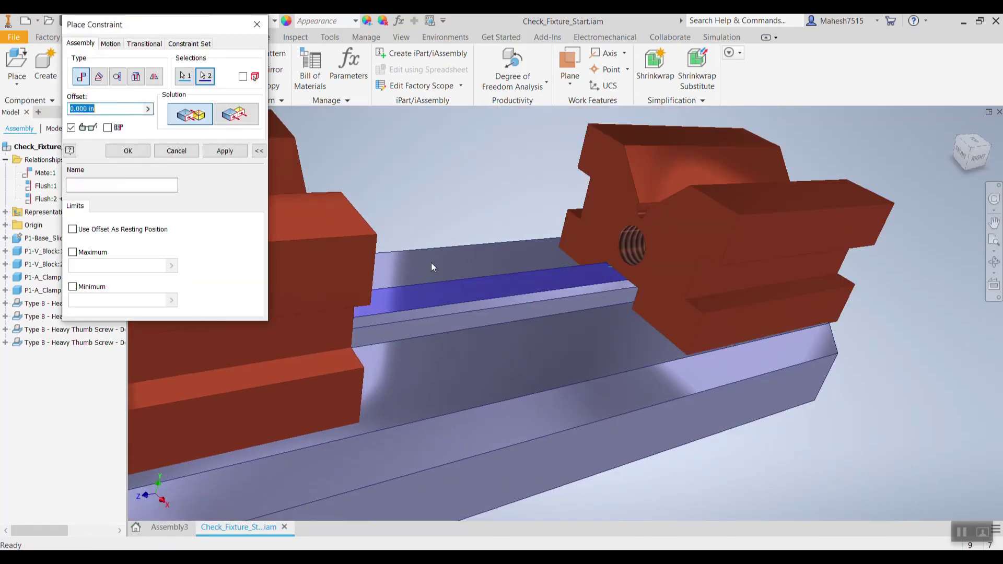
{"action": "left_click", "coordinate": [225, 151]}
{"action": "left_click", "coordinate": [257, 24]}
Step: Drive the Flush:2 constraint with Collision Detection enabled, dismiss the collision notice, and close the Drive dialog
{"action": "middle_click_drag", "start_coordinate": [397, 199], "coordinate": [490, 198], "text": "shift"}
{"action": "scroll", "coordinate": [460, 237], "scroll_direction": "down", "scroll_amount": 4}
{"action": "middle_click_drag", "start_coordinate": [460, 238], "coordinate": [521, 251], "text": "shift"}
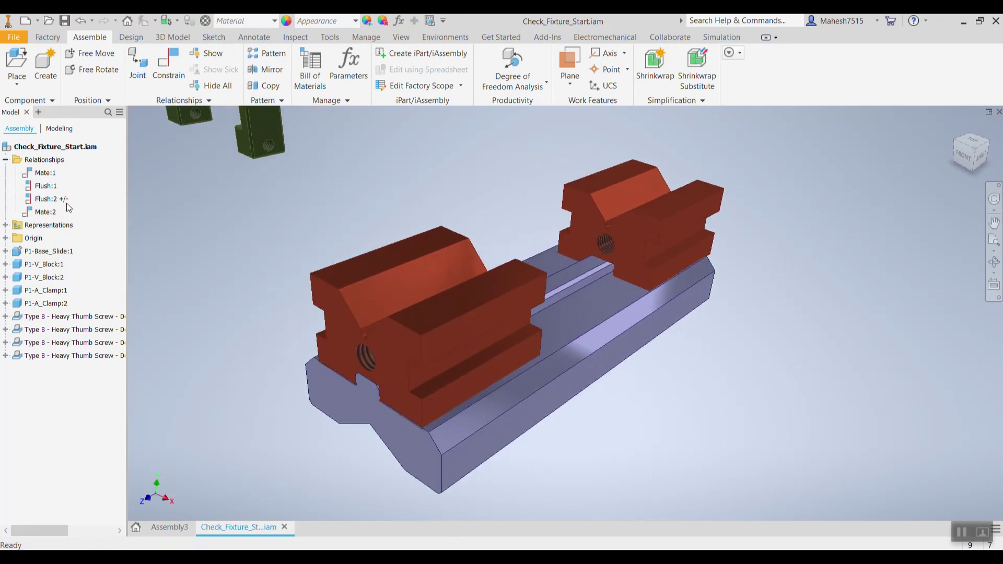
{"action": "right_click", "coordinate": [51, 196]}
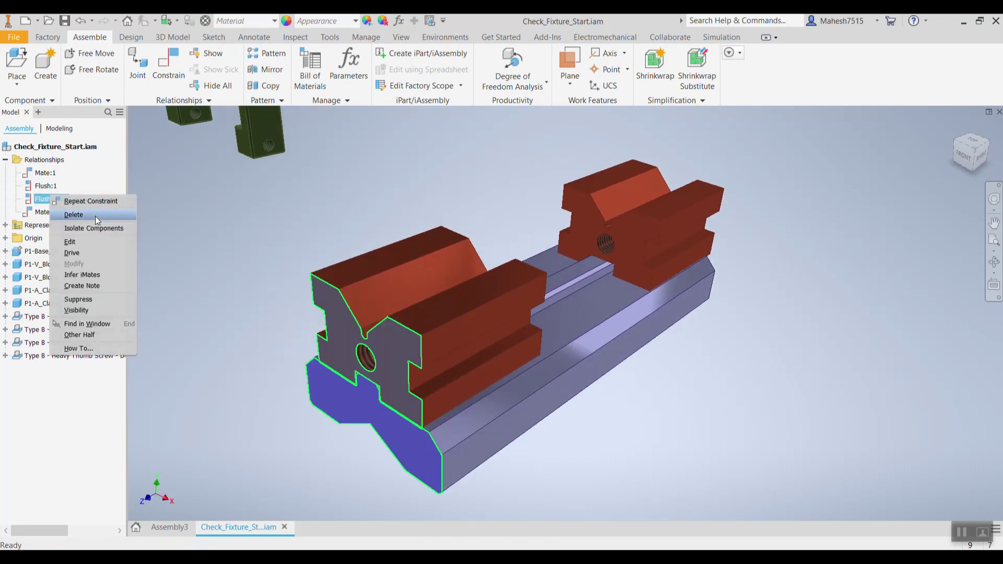
{"action": "left_click", "coordinate": [90, 252]}
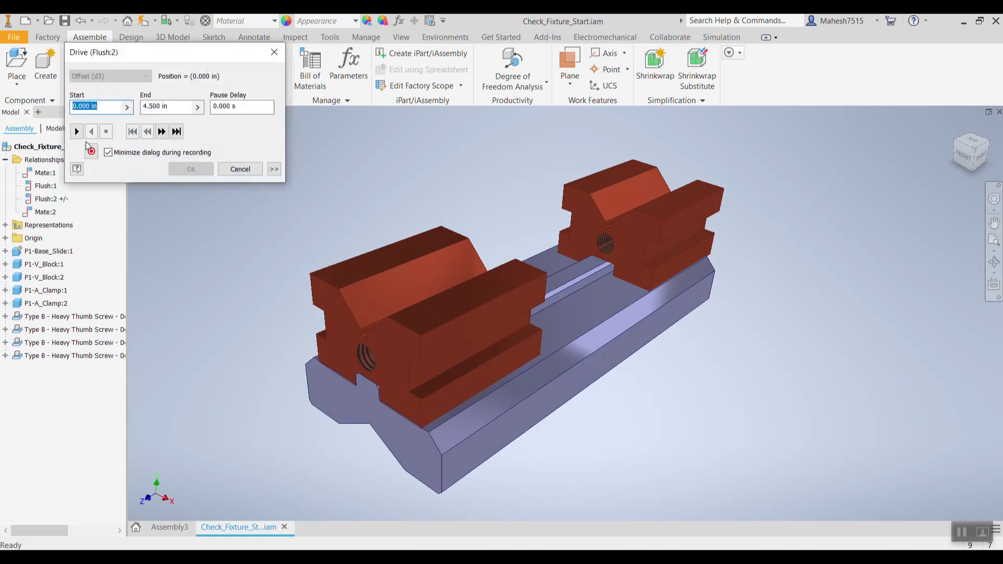
{"action": "left_click", "coordinate": [274, 170]}
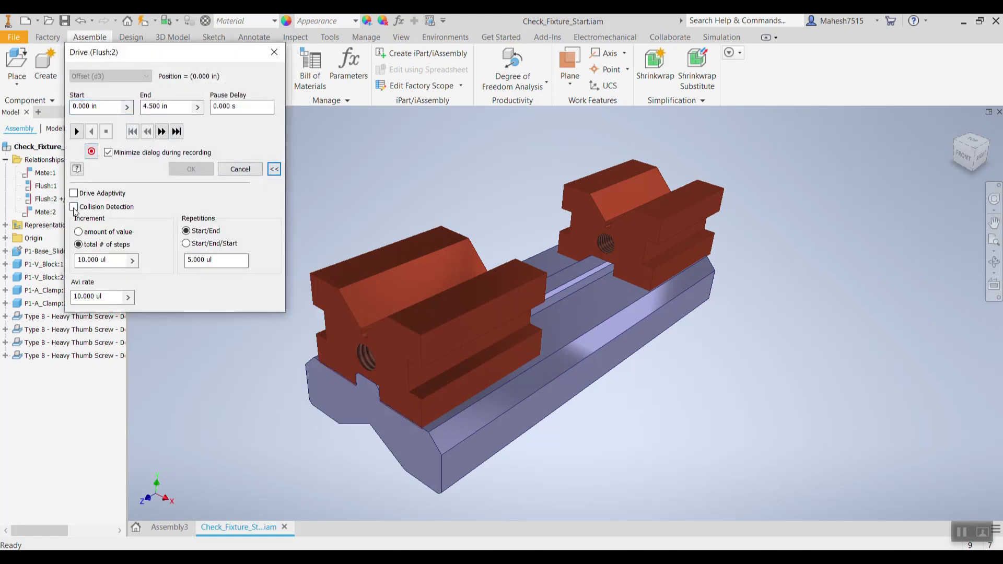
{"action": "left_click", "coordinate": [78, 132]}
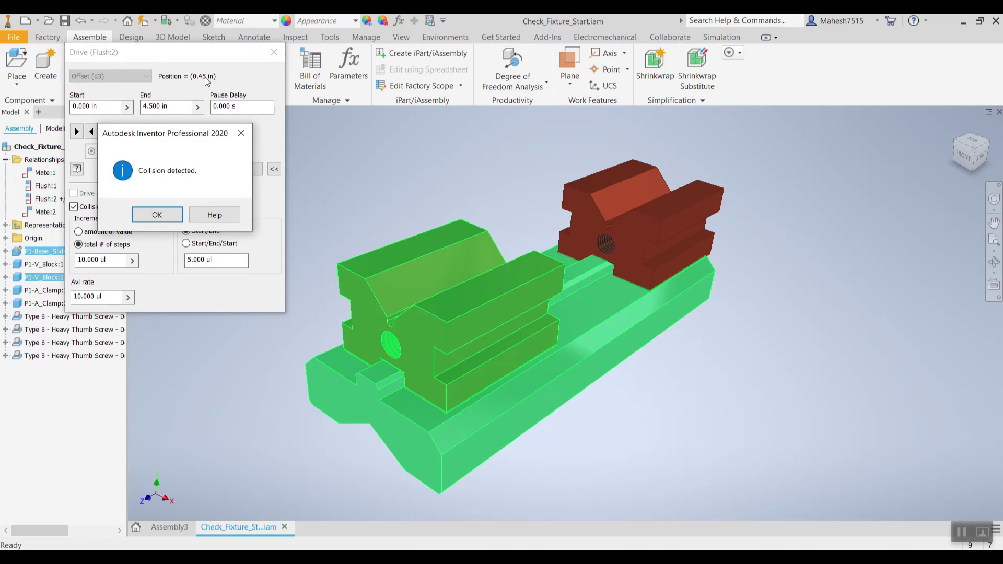
{"action": "left_click", "coordinate": [158, 215]}
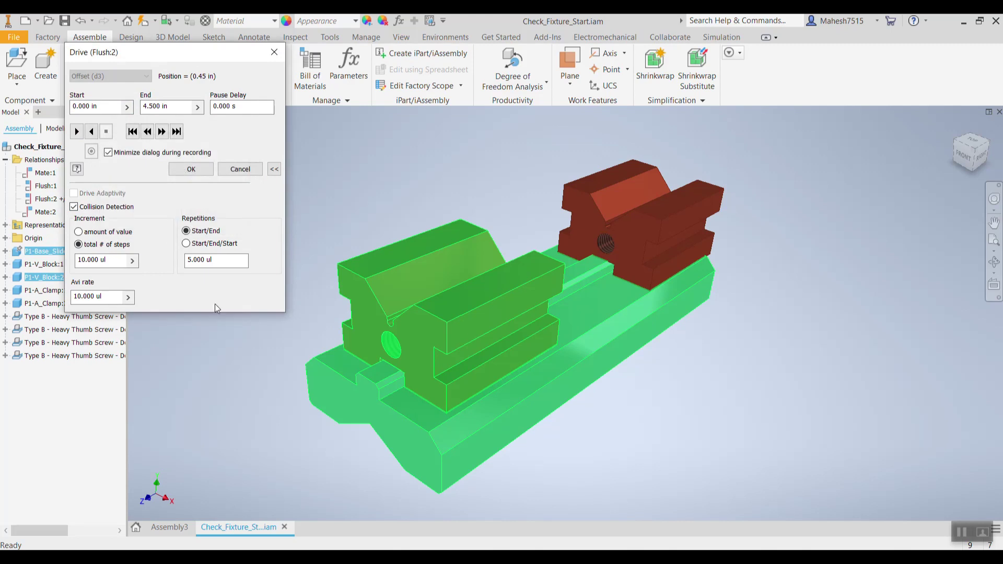
{"action": "left_click", "coordinate": [274, 52]}
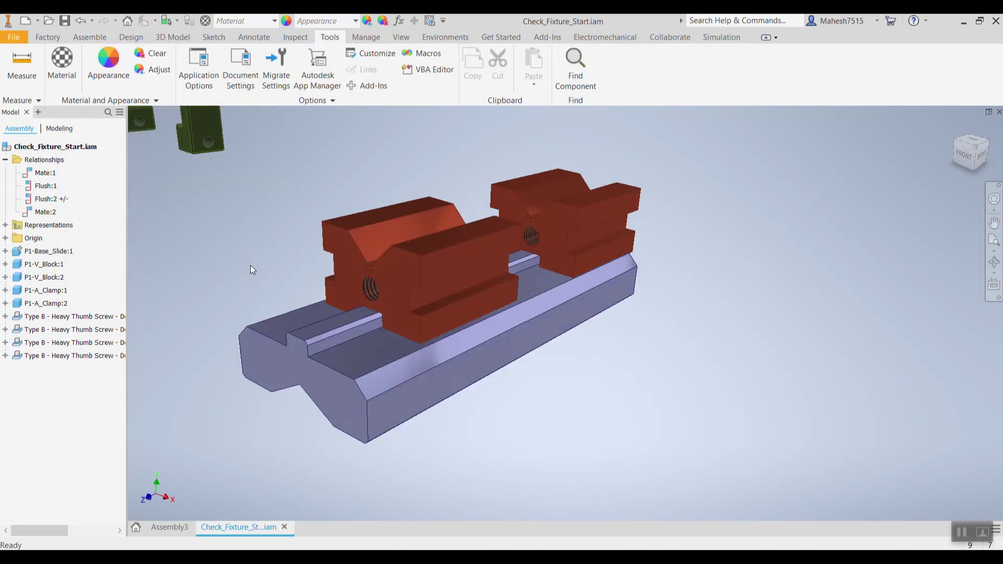
Step: Mate a thumb screw's axis to the threaded hole in P1-A_Clamp:2, flipping the solution so the screw head sits outside the clamp
{"action": "left_click", "coordinate": [58, 199]}
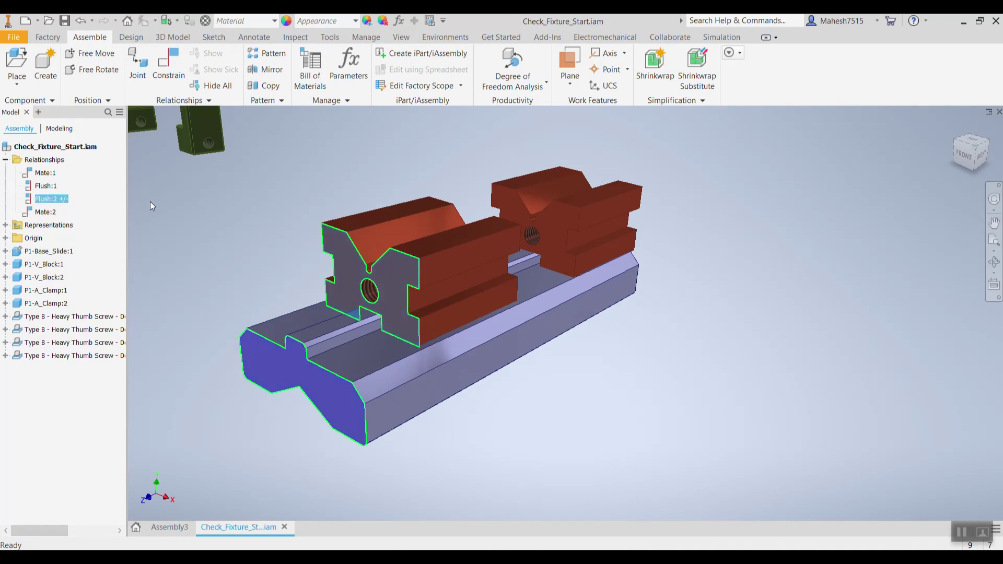
{"action": "middle_click_drag", "start_coordinate": [188, 190], "coordinate": [402, 432]}
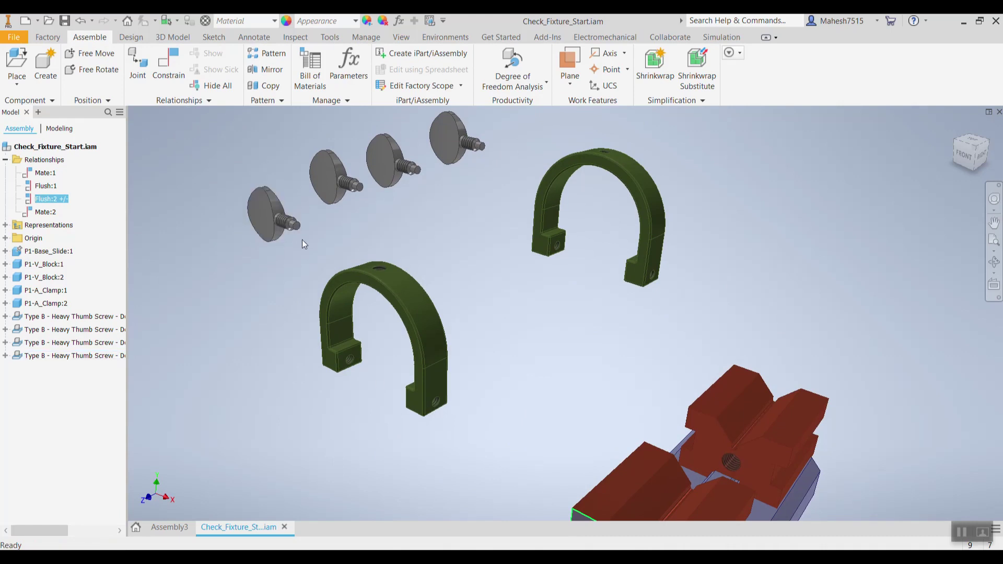
{"action": "scroll", "coordinate": [302, 239], "scroll_direction": "up", "scroll_amount": 4}
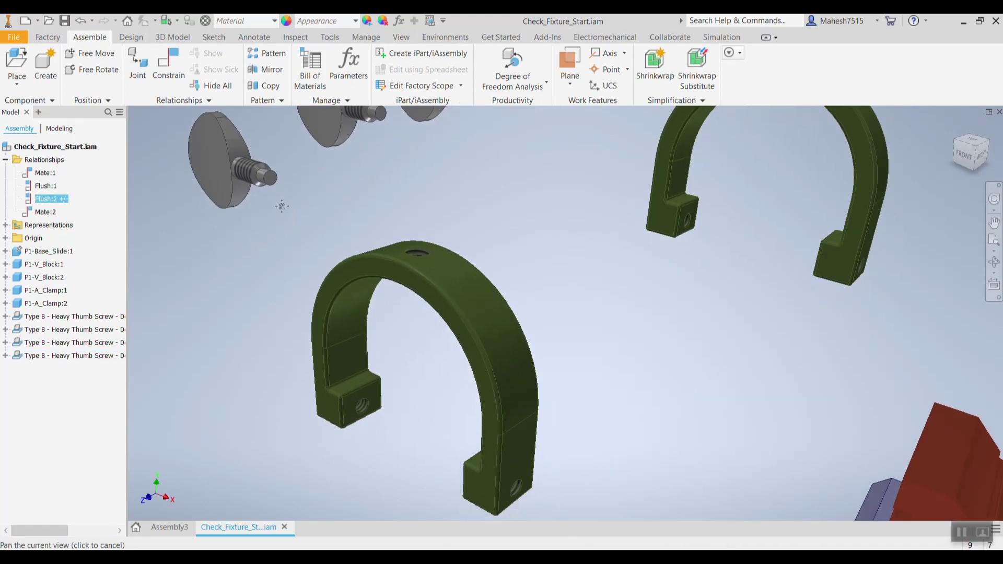
{"action": "scroll", "coordinate": [502, 455], "scroll_direction": "down", "scroll_amount": 3}
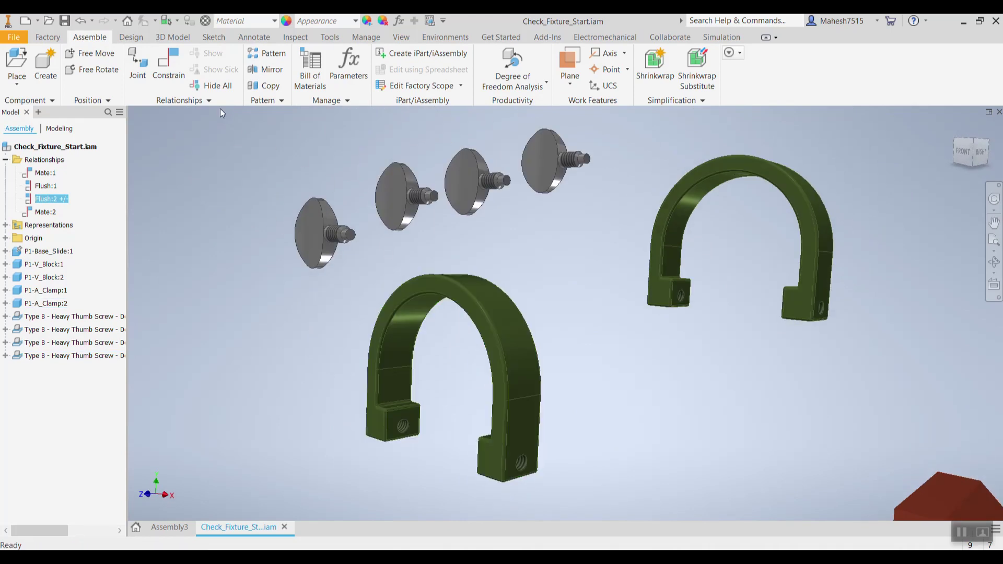
{"action": "left_click", "coordinate": [171, 75]}
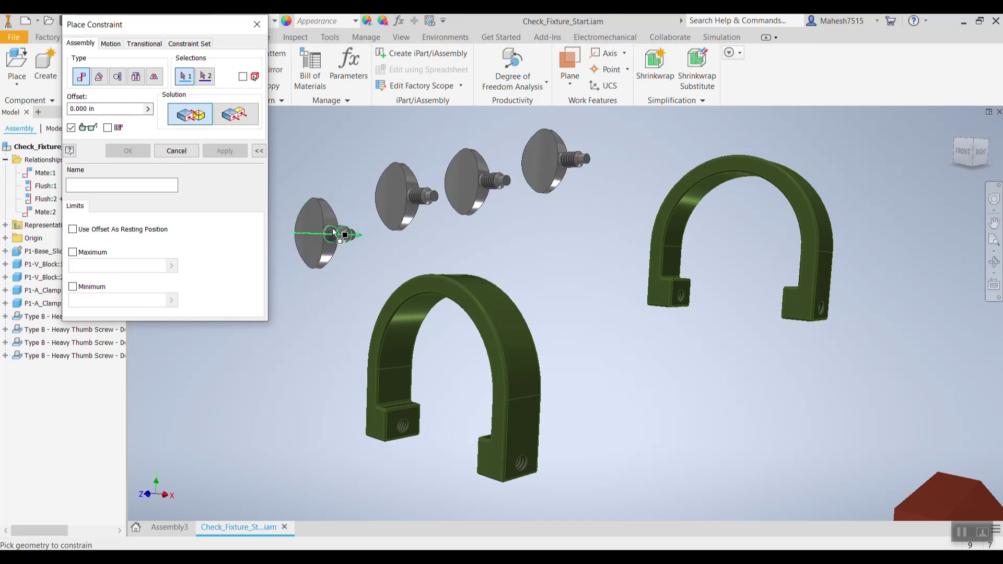
{"action": "middle_click_drag", "start_coordinate": [459, 366], "coordinate": [441, 324], "text": "shift"}
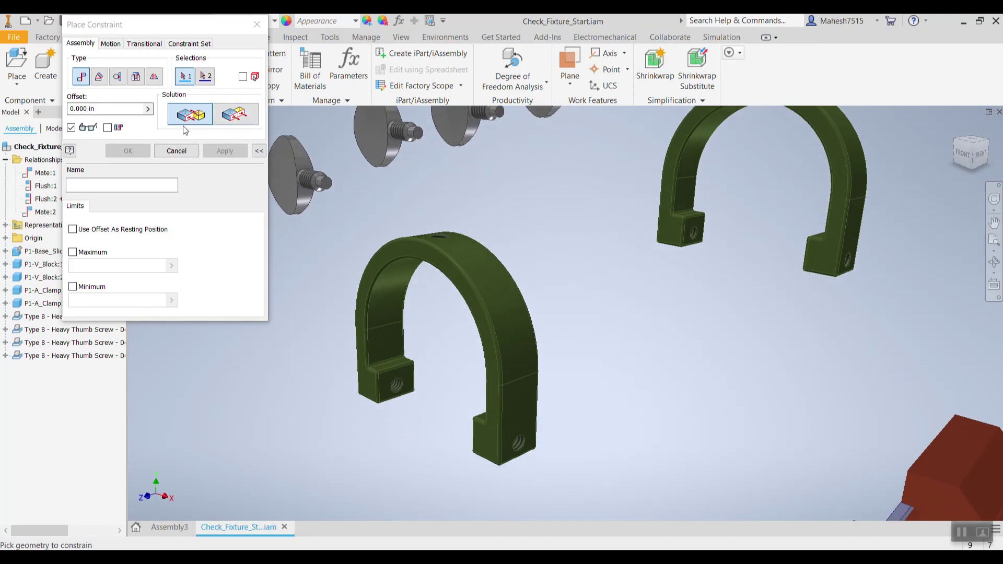
{"action": "left_click", "coordinate": [308, 182]}
{"action": "scroll", "coordinate": [517, 466], "scroll_direction": "down", "scroll_amount": 3}
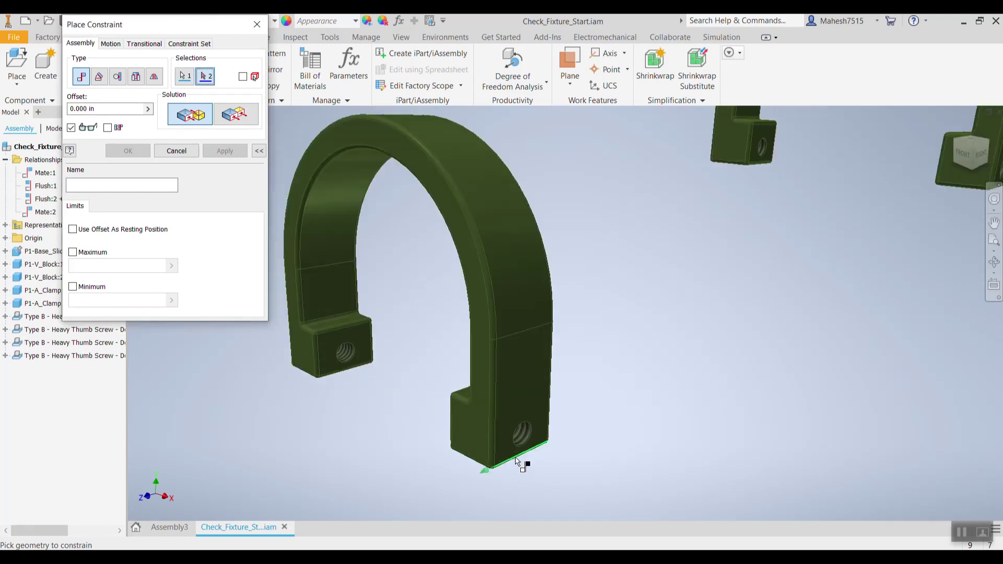
{"action": "left_click", "coordinate": [521, 437]}
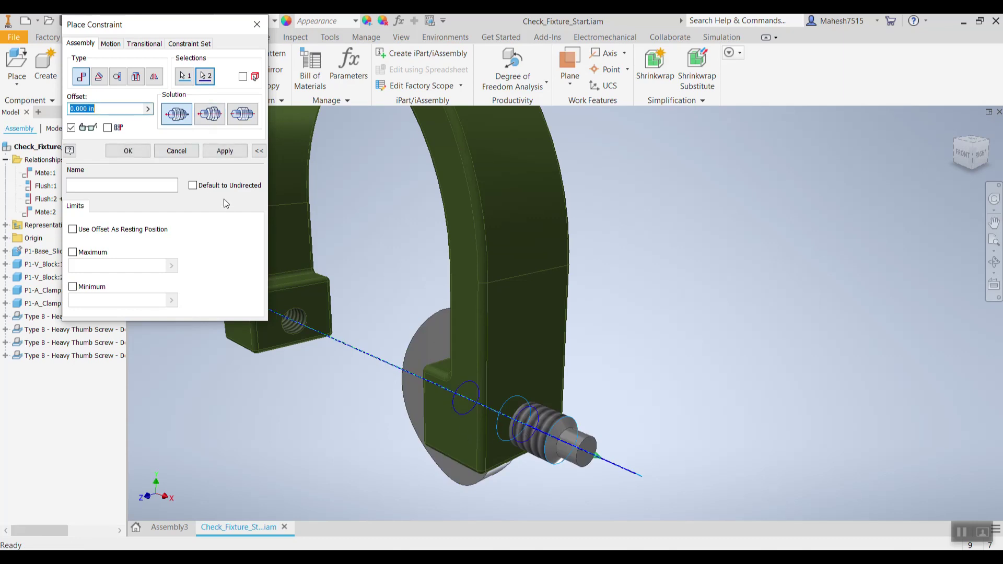
{"action": "left_click", "coordinate": [211, 118]}
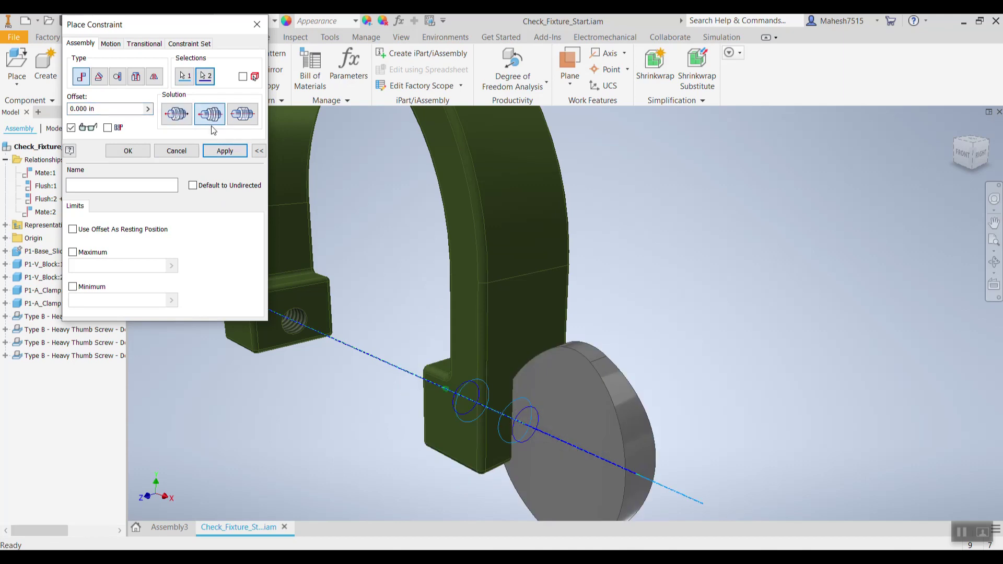
{"action": "left_click", "coordinate": [225, 151]}
{"action": "middle_click_drag", "start_coordinate": [381, 223], "coordinate": [457, 230], "text": "shift"}
{"action": "left_click_drag", "start_coordinate": [556, 392], "coordinate": [599, 390]}
{"action": "middle_click_drag", "start_coordinate": [599, 391], "coordinate": [674, 382], "text": "shift"}
{"action": "scroll", "coordinate": [575, 298], "scroll_direction": "up", "scroll_amount": 6}
{"action": "middle_click_drag", "start_coordinate": [578, 318], "coordinate": [625, 333], "text": "shift"}
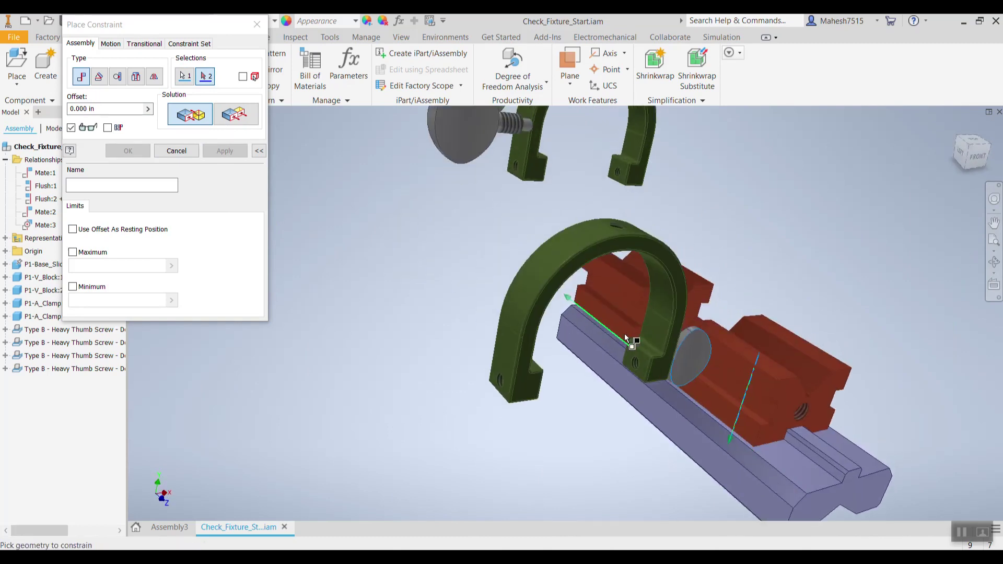
{"action": "scroll", "coordinate": [638, 356], "scroll_direction": "down", "scroll_amount": 5}
{"action": "scroll", "coordinate": [640, 361], "scroll_direction": "up", "scroll_amount": 4}
{"action": "middle_click_drag", "start_coordinate": [575, 245], "coordinate": [553, 324]}
{"action": "scroll", "coordinate": [574, 282], "scroll_direction": "up", "scroll_amount": 2}
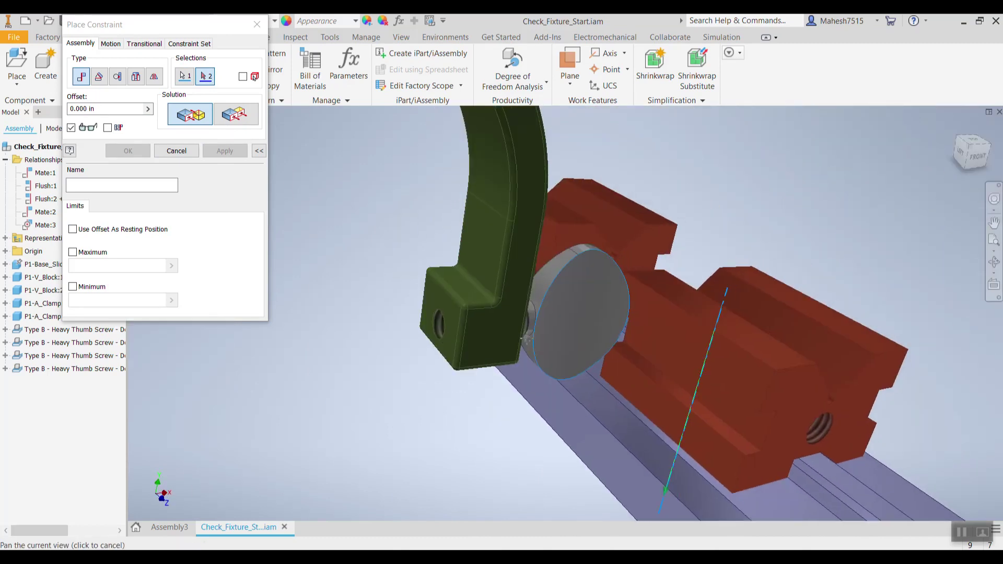
{"action": "left_click", "coordinate": [553, 322]}
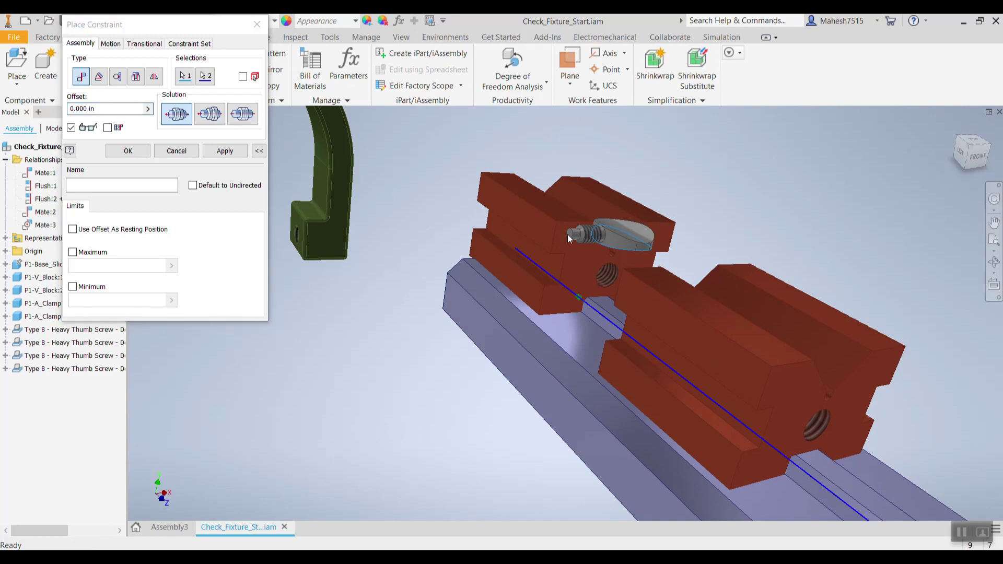
{"action": "key", "text": "Escape"}
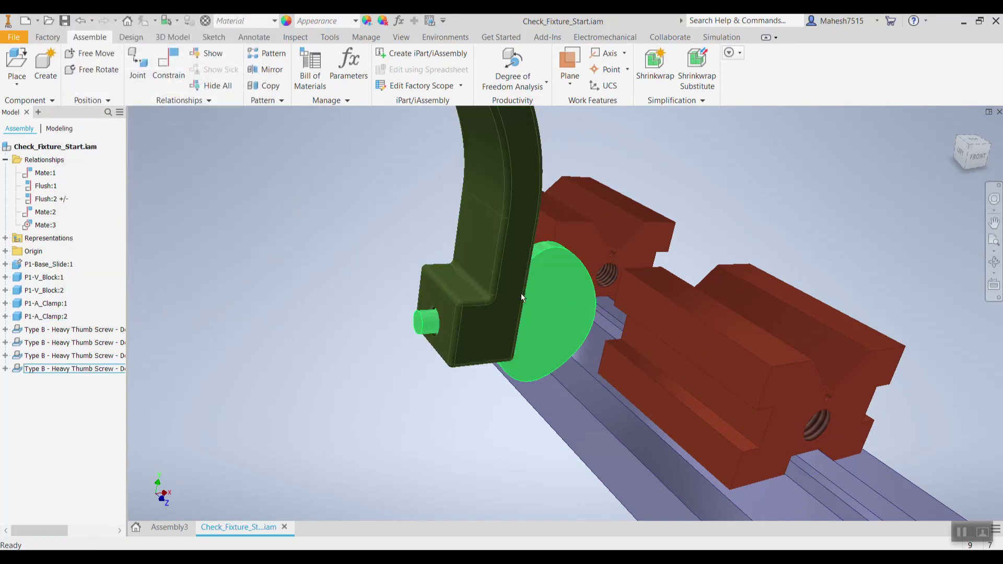
Step: Constrain the thumb screw's tip face flush with the inner face around the clamp hole, with zero offset
{"action": "left_click", "coordinate": [168, 63]}
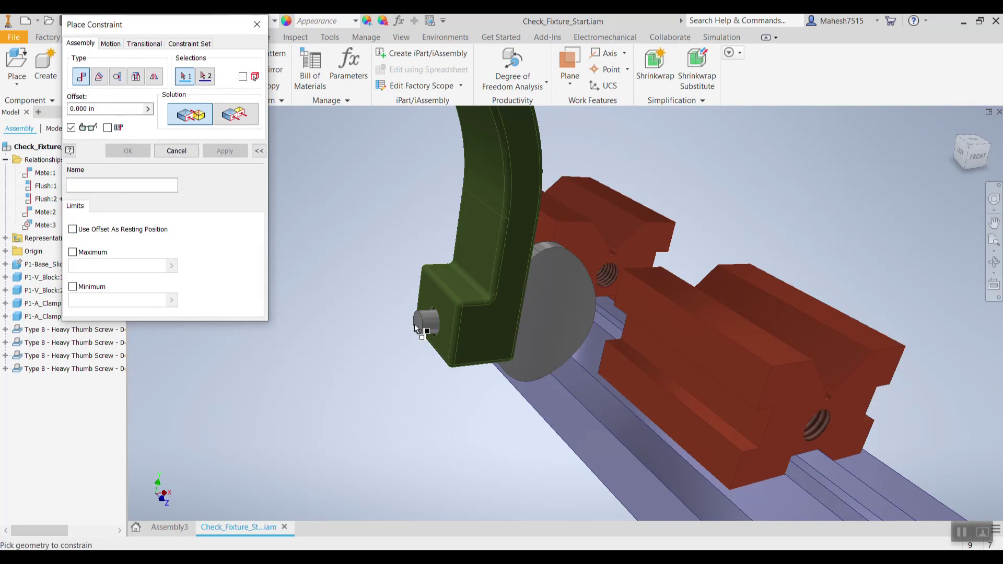
{"action": "scroll", "coordinate": [416, 324], "scroll_direction": "down", "scroll_amount": 5}
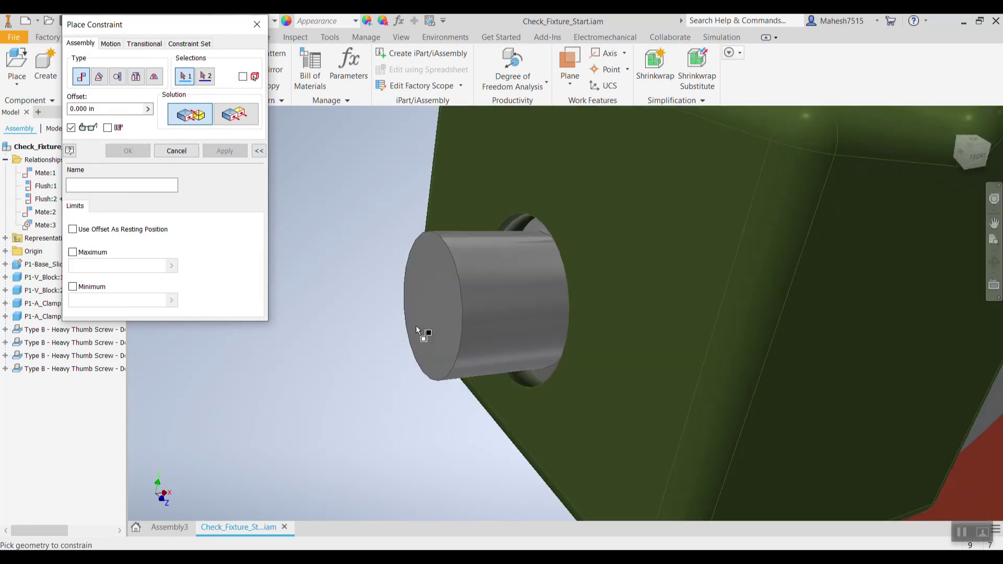
{"action": "left_click", "coordinate": [422, 282]}
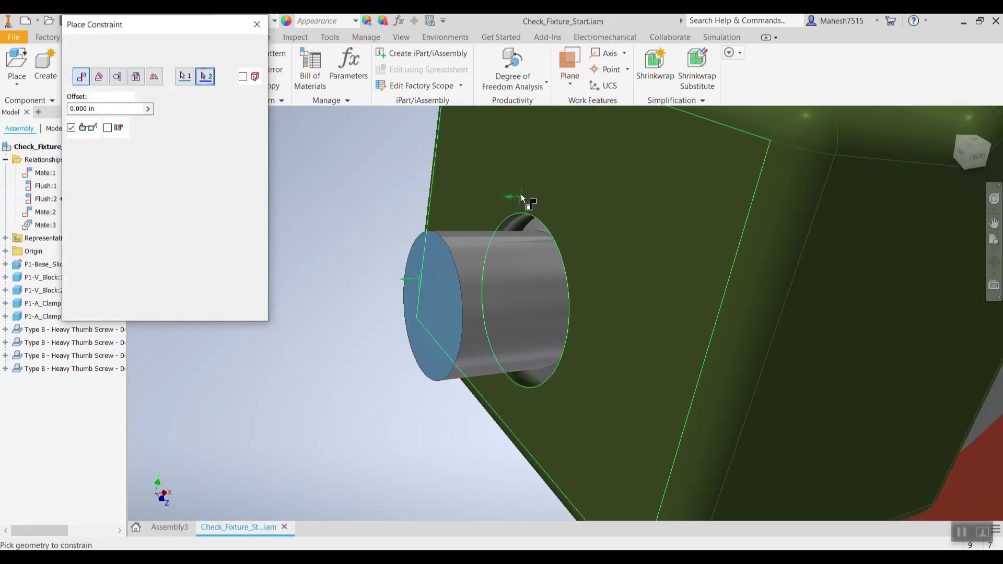
{"action": "left_click", "coordinate": [516, 182]}
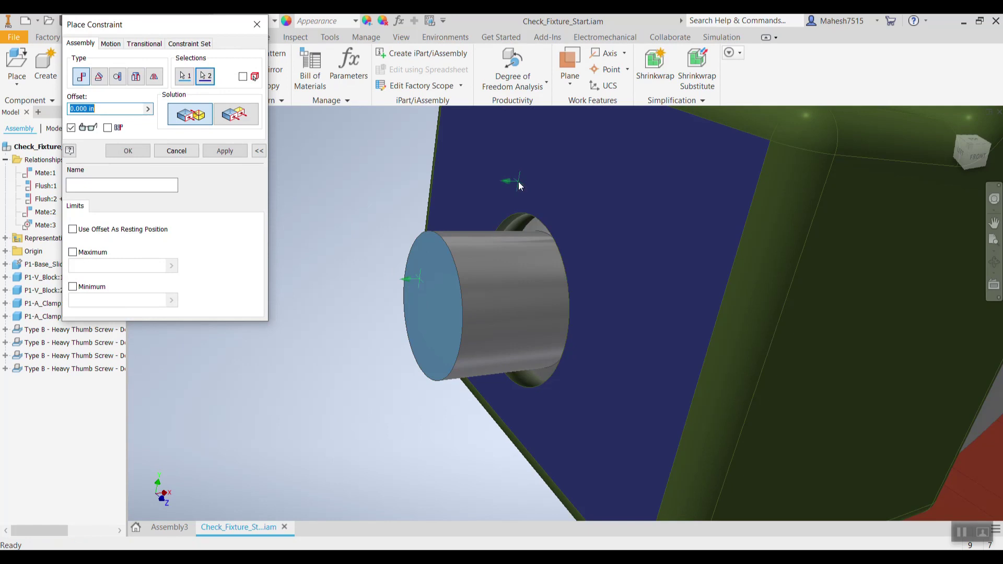
{"action": "left_click", "coordinate": [245, 120]}
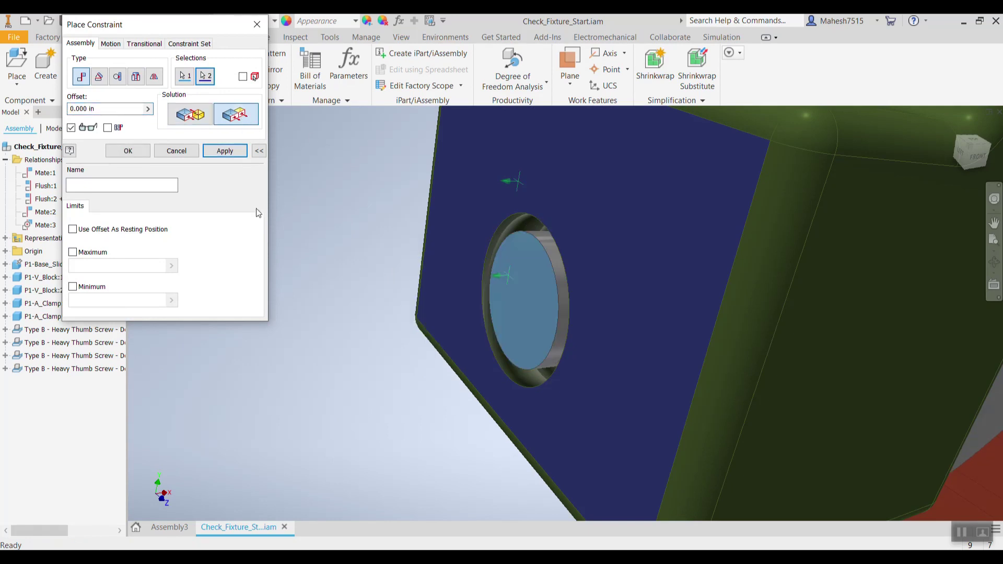
{"action": "left_click", "coordinate": [237, 154]}
{"action": "left_click", "coordinate": [257, 25]}
Step: Rotate the thumb screw in the clamp to test its remaining freedom of movement
{"action": "scroll", "coordinate": [307, 183], "scroll_direction": "up", "scroll_amount": 10}
{"action": "middle_click_drag", "start_coordinate": [308, 207], "coordinate": [280, 190], "text": "shift"}
{"action": "scroll", "coordinate": [281, 190], "scroll_direction": "down", "scroll_amount": 6}
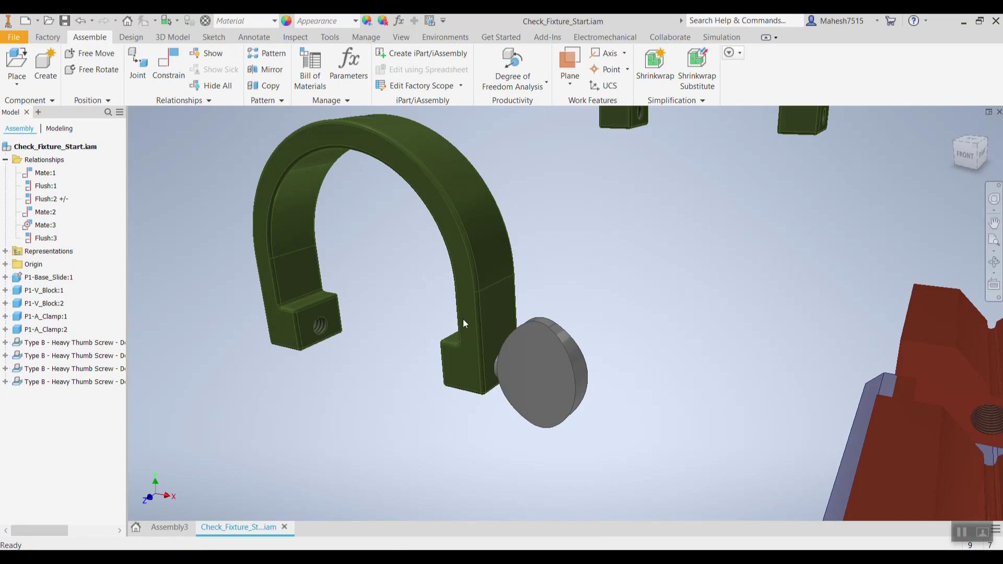
{"action": "left_click_drag", "start_coordinate": [538, 354], "coordinate": [569, 384]}
{"action": "left_click", "coordinate": [625, 312]}
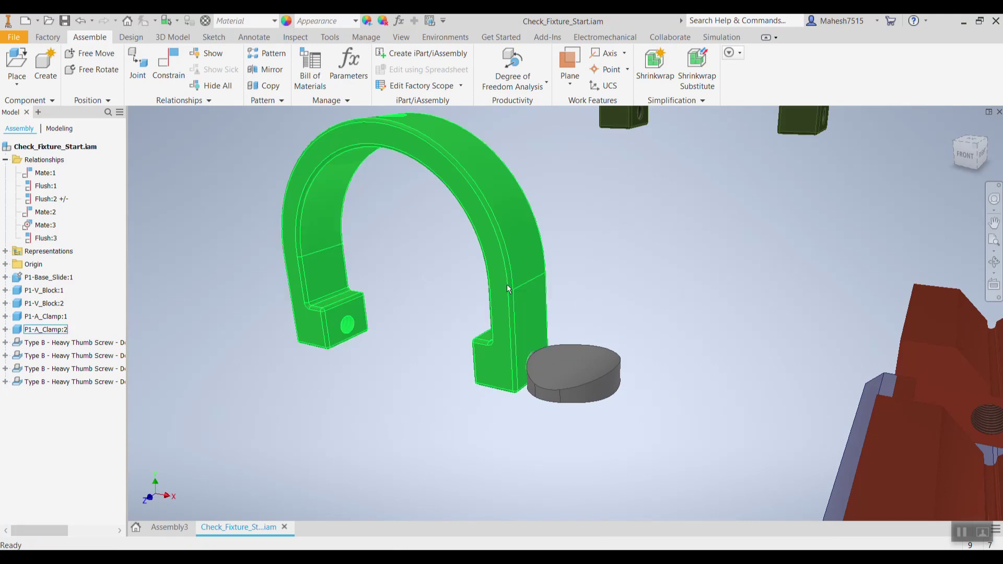
Step: Ground P1-A_Clamp:2 and rotate the thumb screw fitted in its threaded hole
{"action": "right_click", "coordinate": [520, 248]}
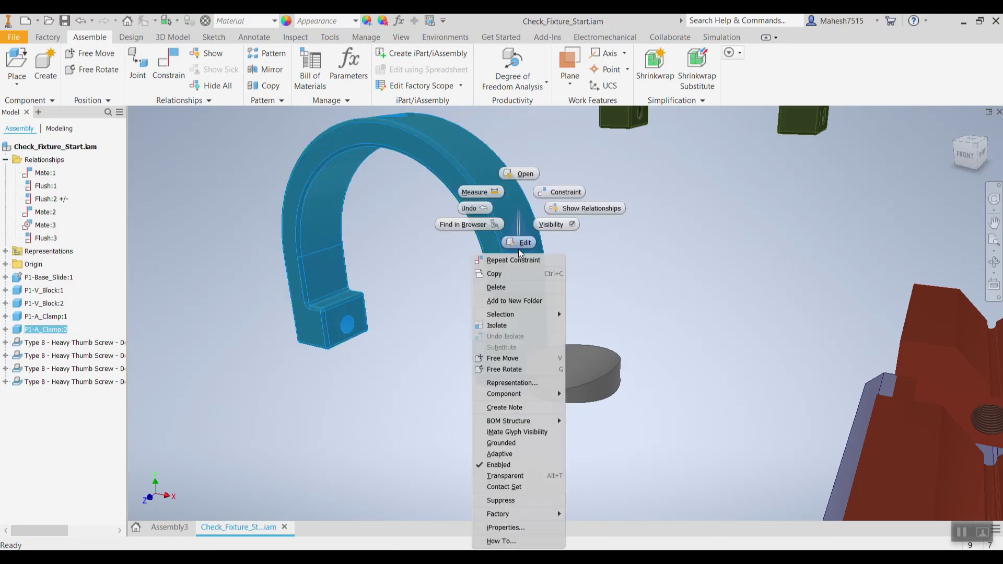
{"action": "left_click", "coordinate": [569, 381]}
{"action": "left_click_drag", "start_coordinate": [569, 381], "coordinate": [594, 392]}
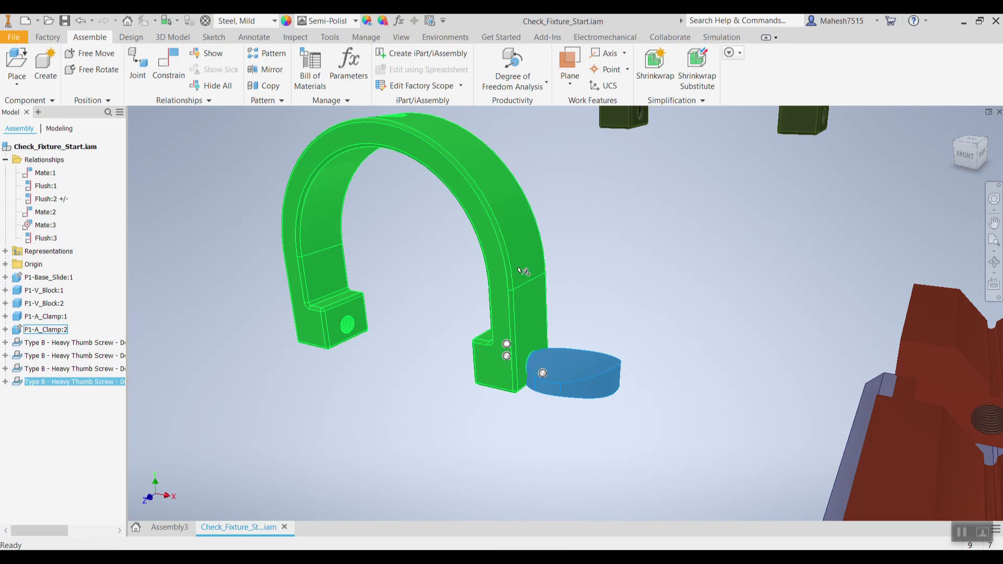
{"action": "right_click", "coordinate": [512, 170]}
{"action": "left_click", "coordinate": [493, 443]}
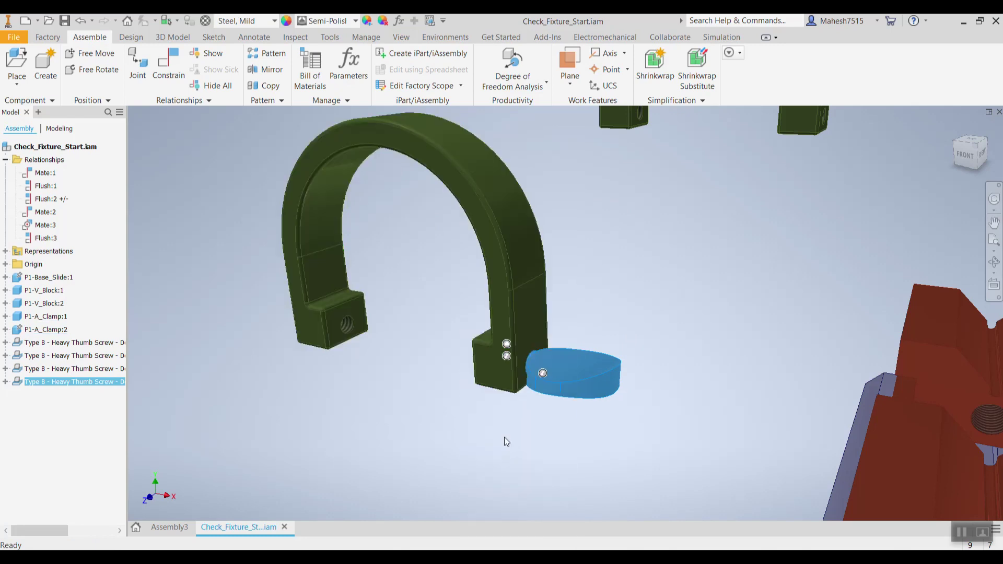
{"action": "right_click", "coordinate": [525, 170]}
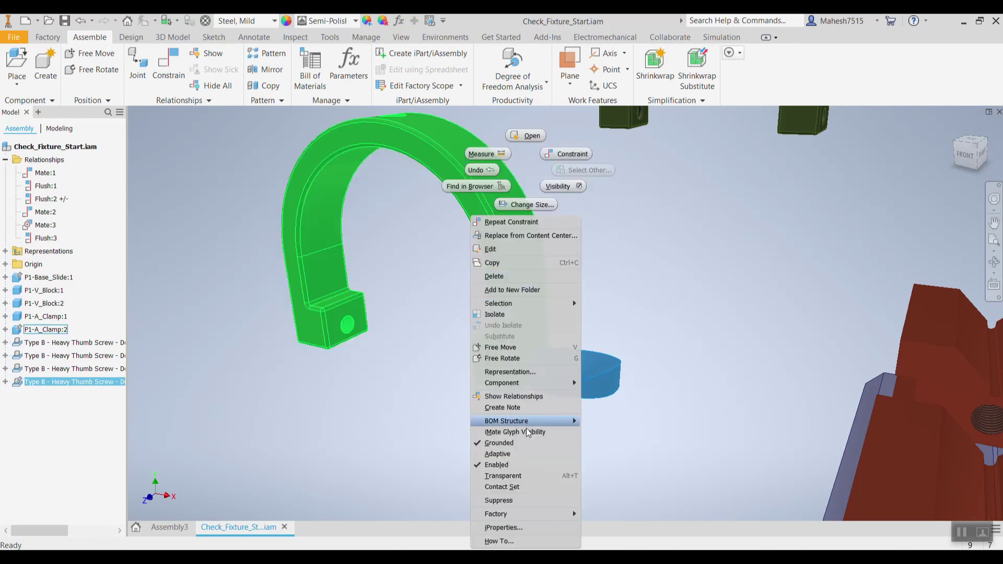
{"action": "left_click", "coordinate": [523, 442]}
Step: Rotate the thumb screw inside the grounded P1-A_Clamp:2 to test its remaining freedom of movement
{"action": "middle_click_drag", "start_coordinate": [597, 292], "coordinate": [602, 291], "text": "shift"}
{"action": "left_click", "coordinate": [580, 338]}
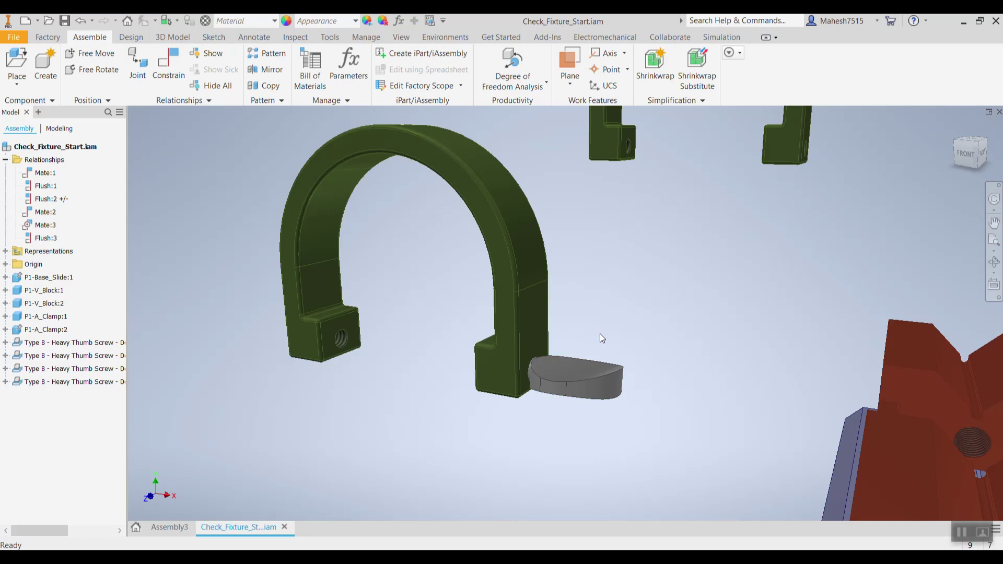
{"action": "left_click", "coordinate": [519, 208]}
{"action": "right_click", "coordinate": [519, 208]}
{"action": "left_click", "coordinate": [541, 467]}
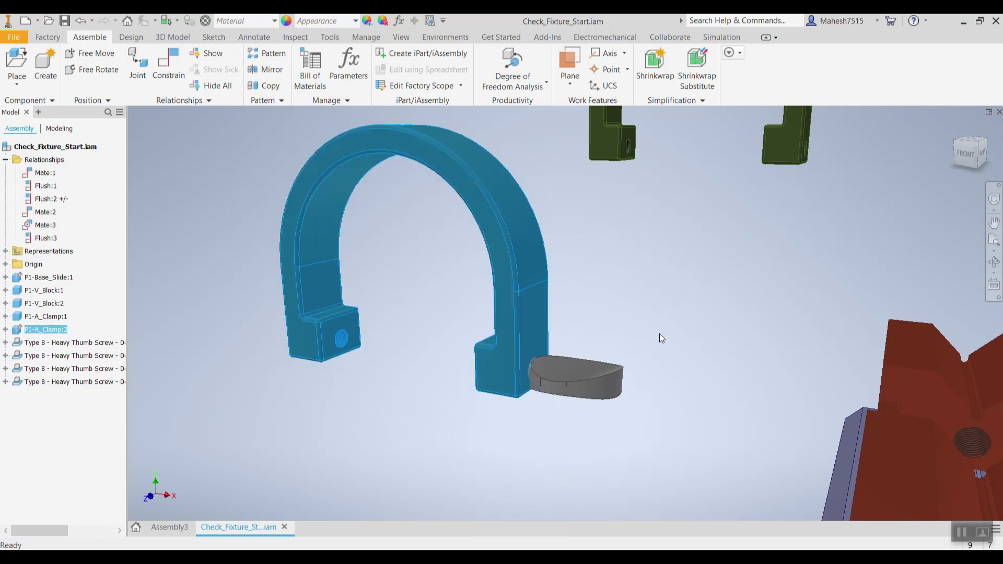
{"action": "left_click", "coordinate": [650, 330]}
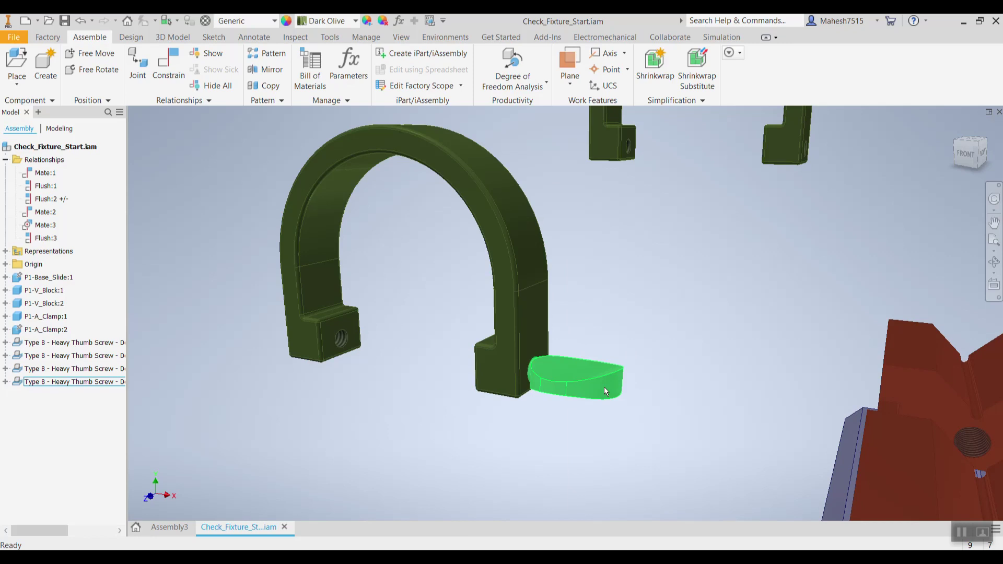
{"action": "mouse_move", "coordinate": [576, 391]}
{"action": "left_mouse_down"}
{"action": "mouse_move", "coordinate": [588, 328]}
{"action": "mouse_move", "coordinate": [652, 339]}
{"action": "mouse_move", "coordinate": [559, 400]}
{"action": "mouse_move", "coordinate": [631, 404]}
{"action": "mouse_move", "coordinate": [580, 391]}
{"action": "left_mouse_up"}
{"action": "left_click", "coordinate": [669, 304]}
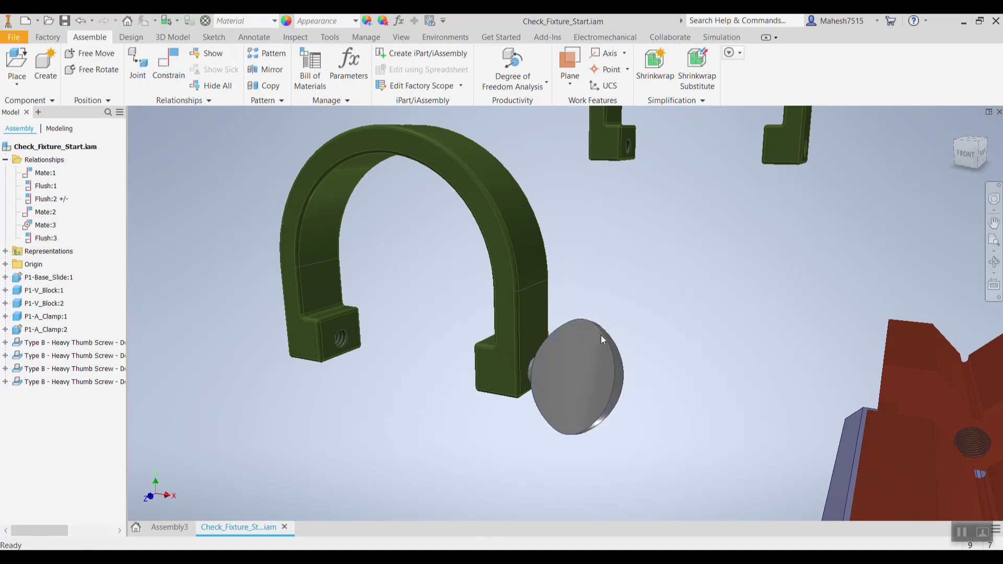
{"action": "left_click_drag", "start_coordinate": [589, 340], "coordinate": [663, 307]}
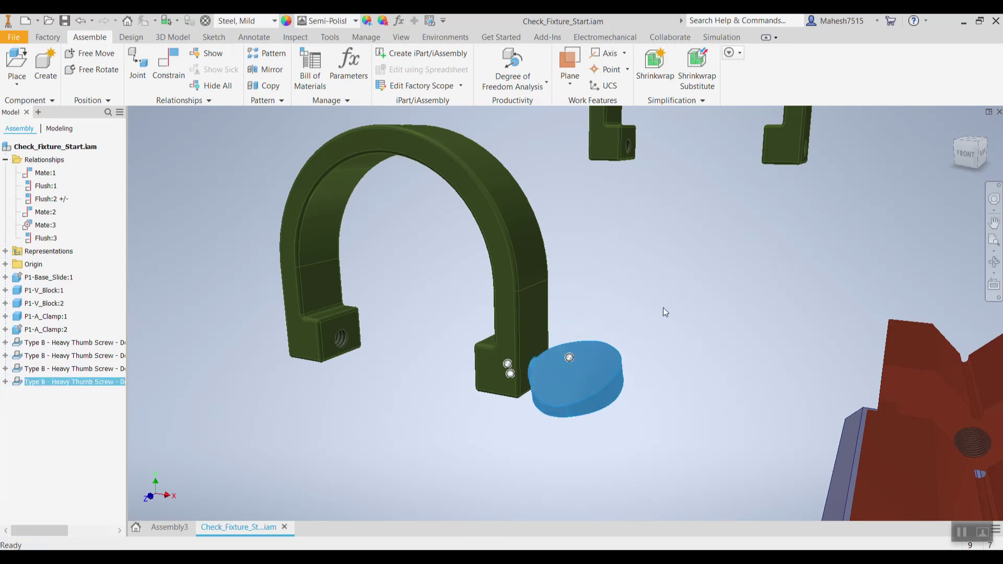
{"action": "left_click", "coordinate": [663, 308]}
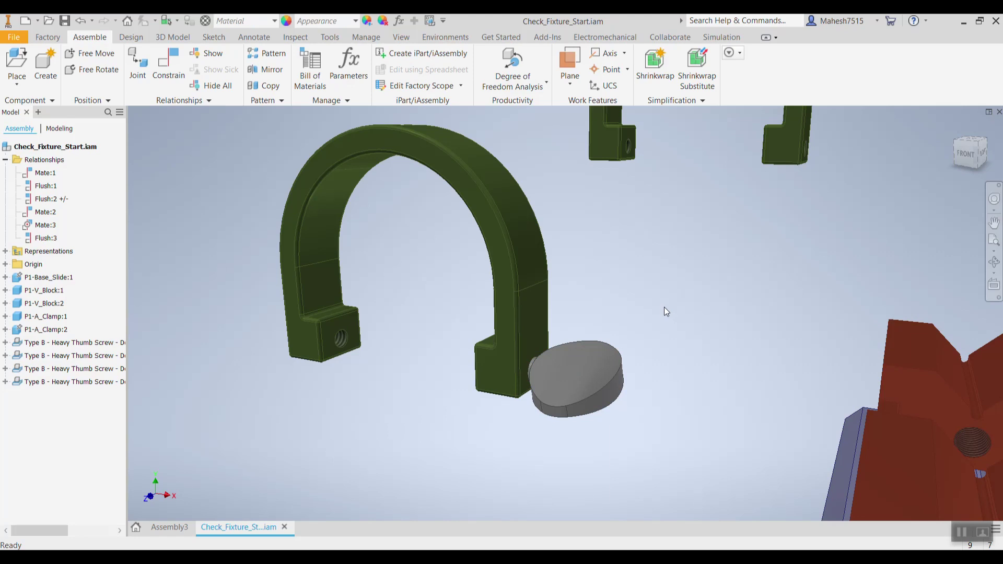
Step: Start an Insert constraint and select the circular tip edge of the nearest free thumb screw as the first selection
{"action": "middle_click_drag", "start_coordinate": [633, 240], "coordinate": [563, 374]}
{"action": "left_click", "coordinate": [168, 65]}
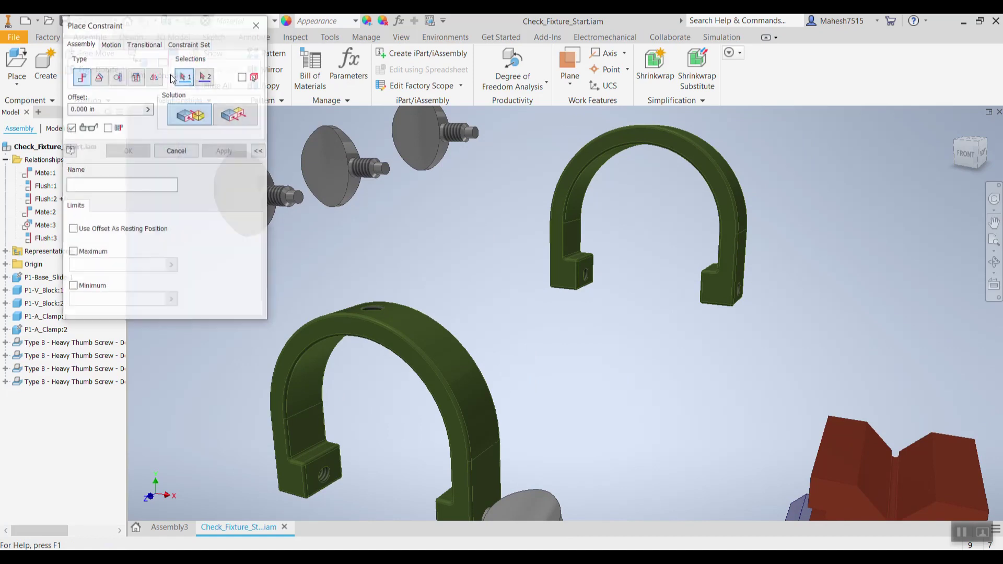
{"action": "left_click", "coordinate": [135, 76]}
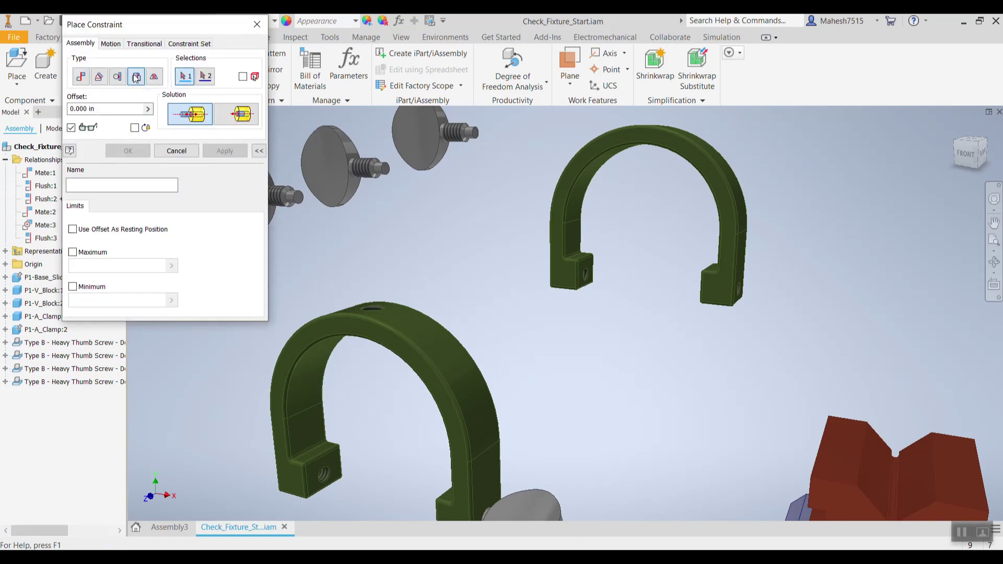
{"action": "middle_click_drag", "start_coordinate": [334, 227], "coordinate": [449, 251]}
{"action": "left_click", "coordinate": [259, 151]}
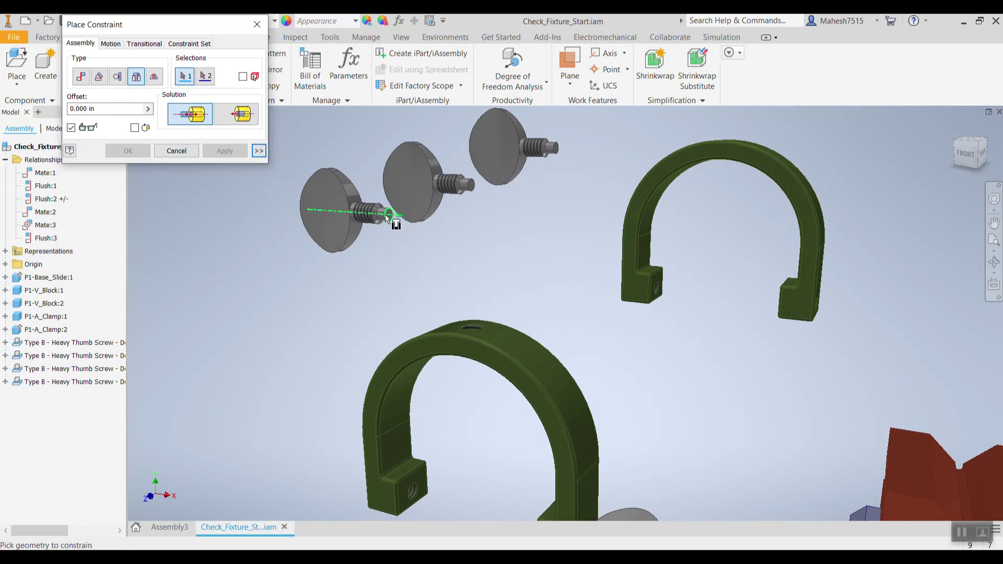
{"action": "scroll", "coordinate": [387, 216], "scroll_direction": "down", "scroll_amount": 2}
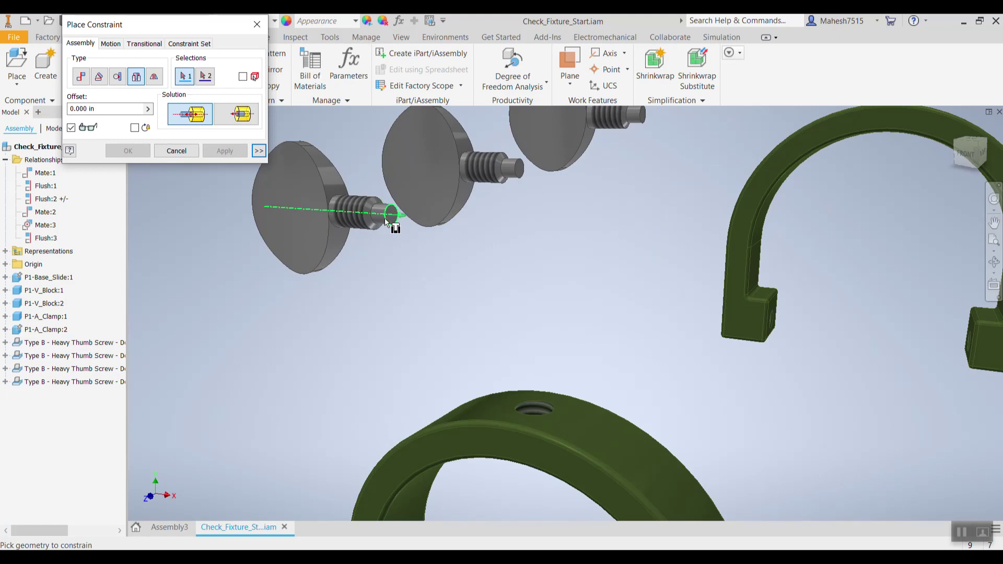
{"action": "mouse_move", "coordinate": [393, 226]}
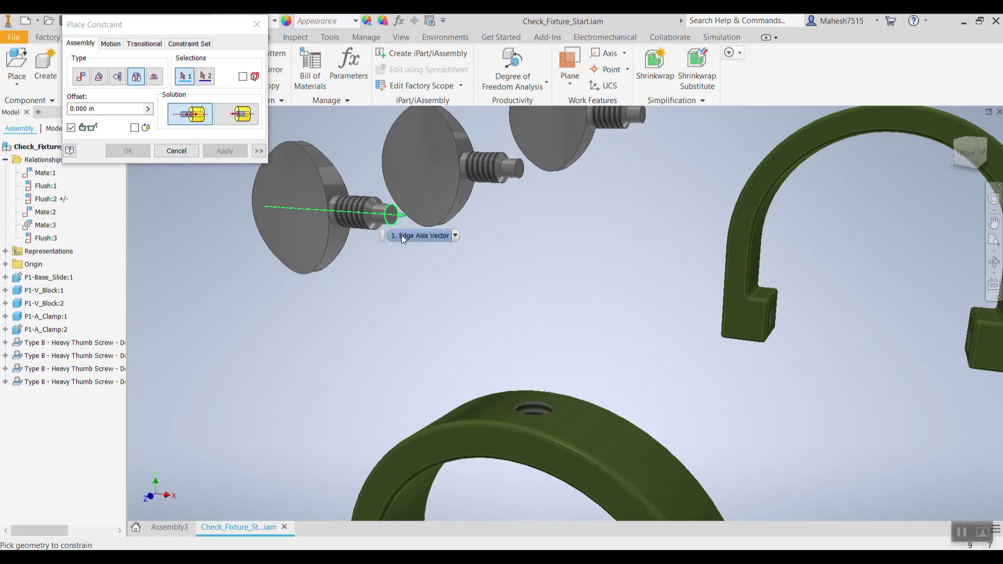
{"action": "left_click", "coordinate": [395, 226]}
Step: Insert the thumb screw's tip at the inner hole edge of P1-A_Clamp:1, using the aligned solution and 0.000 in offset
{"action": "scroll", "coordinate": [524, 304], "scroll_direction": "up", "scroll_amount": 4}
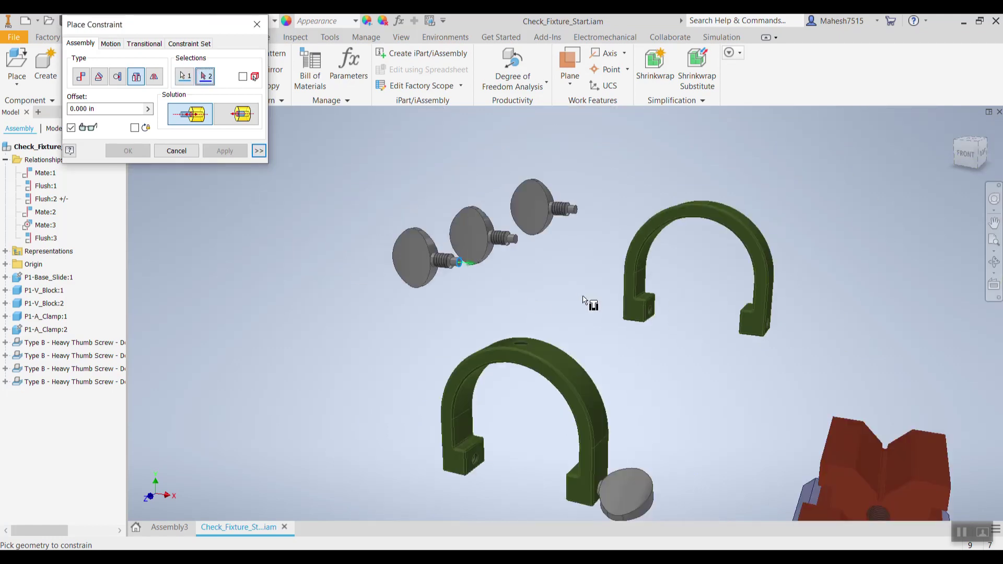
{"action": "middle_click_drag", "start_coordinate": [561, 295], "coordinate": [333, 257]}
{"action": "middle_click_drag", "start_coordinate": [399, 275], "coordinate": [515, 287], "text": "shift"}
{"action": "scroll", "coordinate": [335, 264], "scroll_direction": "down", "scroll_amount": 3}
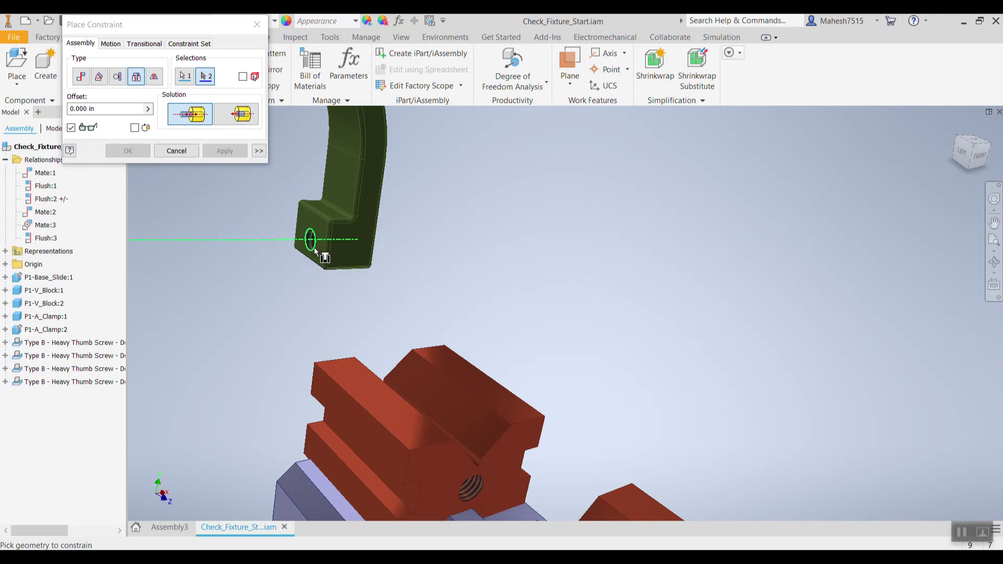
{"action": "left_click", "coordinate": [315, 248]}
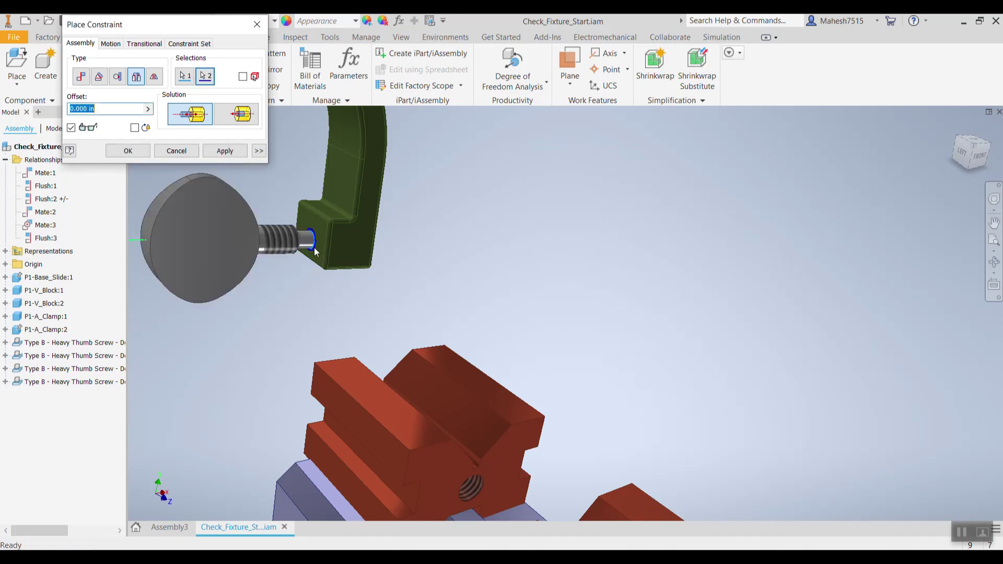
{"action": "left_click", "coordinate": [238, 117]}
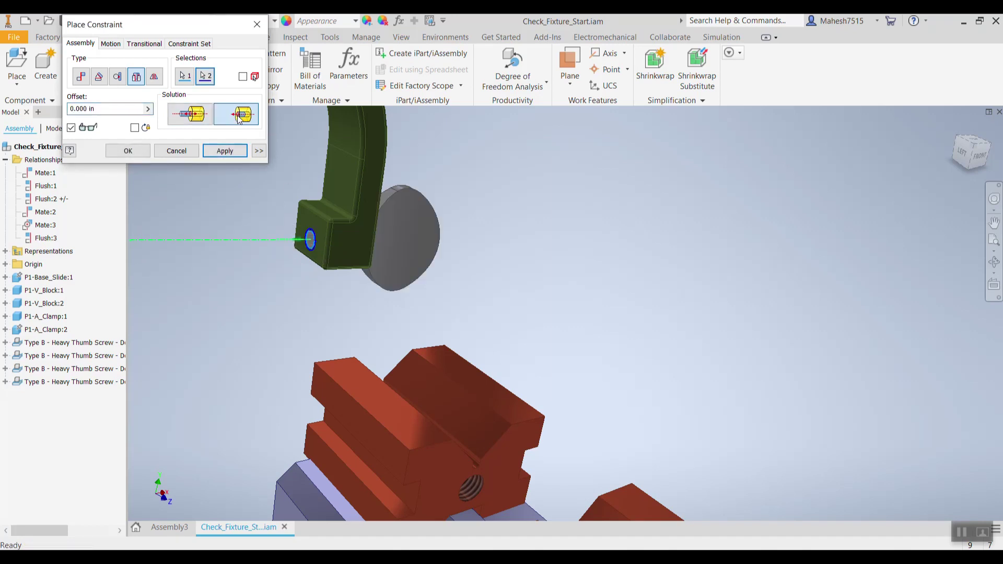
{"action": "middle_click_drag", "start_coordinate": [308, 233], "coordinate": [233, 259], "text": "shift"}
{"action": "middle_click_drag", "start_coordinate": [732, 363], "coordinate": [567, 321]}
{"action": "left_click", "coordinate": [233, 153]}
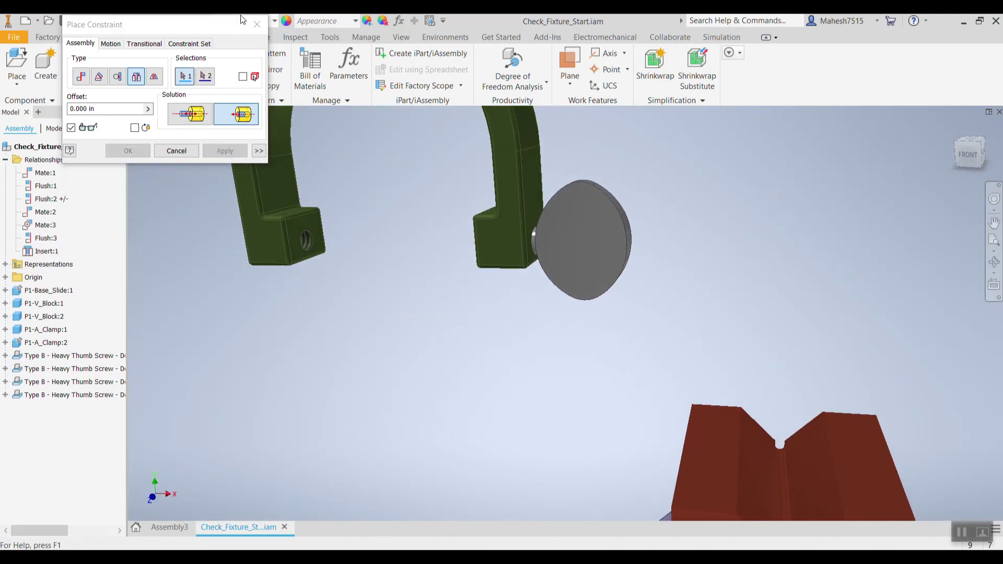
{"action": "left_click", "coordinate": [256, 24]}
Step: Examine the inserted thumb screw in P1-A_Clamp:1 and rotate it to test its remaining movement
{"action": "mouse_move", "coordinate": [517, 194]}
{"action": "middle_mouse_down", "text": "shift"}
{"action": "mouse_move", "coordinate": [467, 203]}
{"action": "mouse_move", "coordinate": [525, 202]}
{"action": "middle_mouse_up", "text": "shift"}
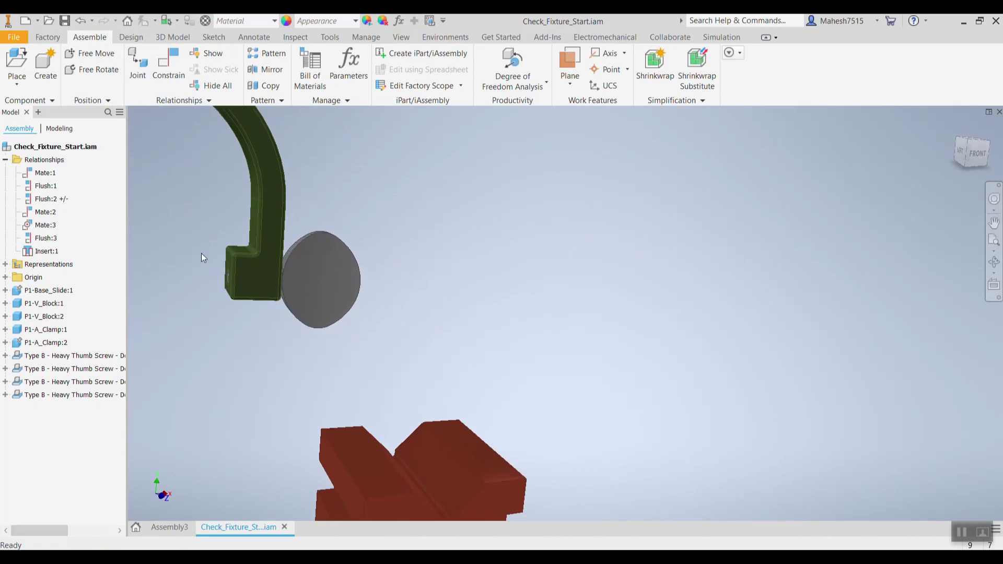
{"action": "scroll", "coordinate": [201, 254], "scroll_direction": "down", "scroll_amount": 1}
{"action": "scroll", "coordinate": [259, 297], "scroll_direction": "down", "scroll_amount": 1}
{"action": "middle_click_drag", "start_coordinate": [265, 294], "coordinate": [309, 301]}
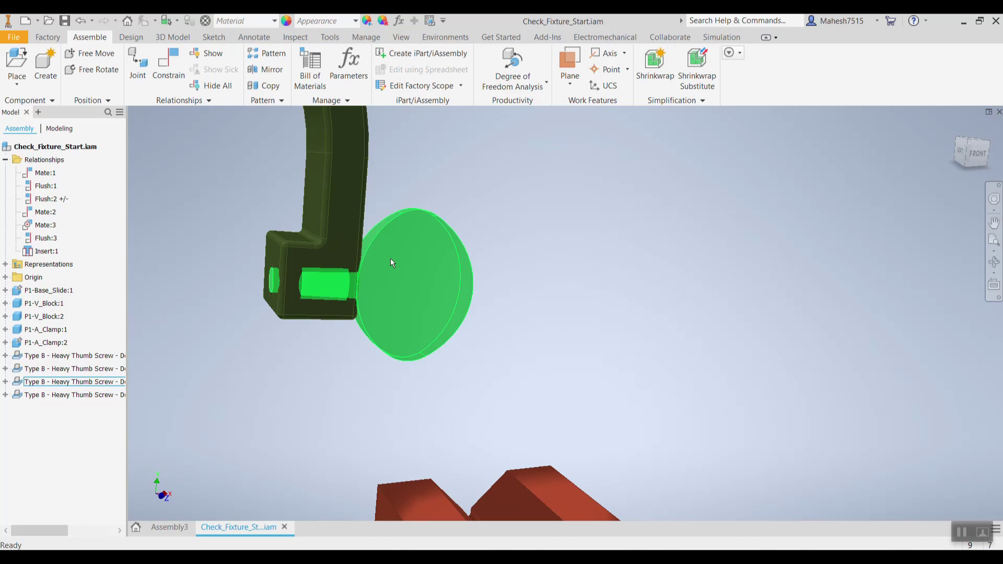
{"action": "middle_click_drag", "start_coordinate": [522, 290], "coordinate": [463, 292], "text": "shift"}
{"action": "middle_click_drag", "start_coordinate": [392, 365], "coordinate": [327, 372]}
{"action": "left_click_drag", "start_coordinate": [727, 240], "coordinate": [674, 246]}
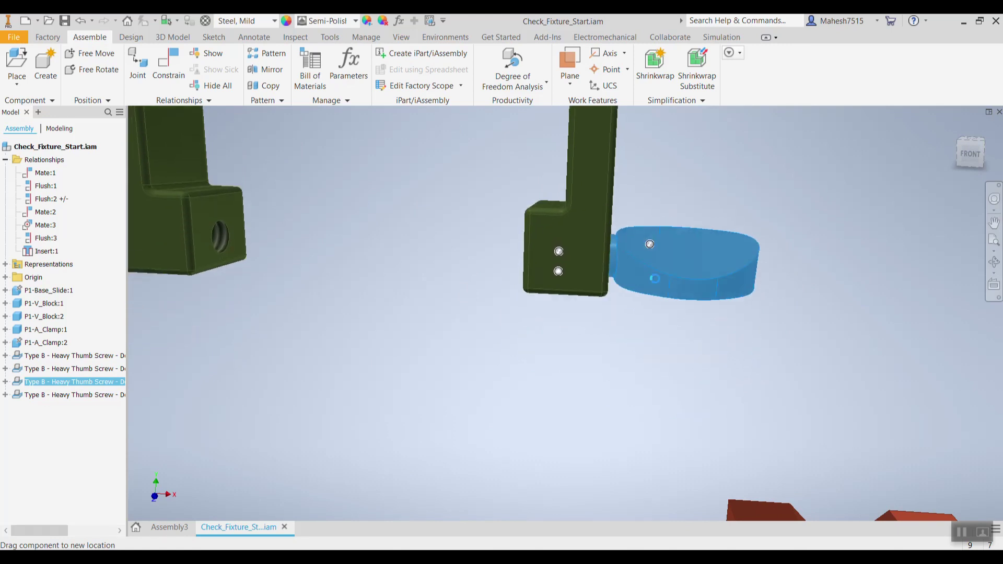
{"action": "right_click", "coordinate": [592, 171]}
{"action": "left_click", "coordinate": [580, 444]}
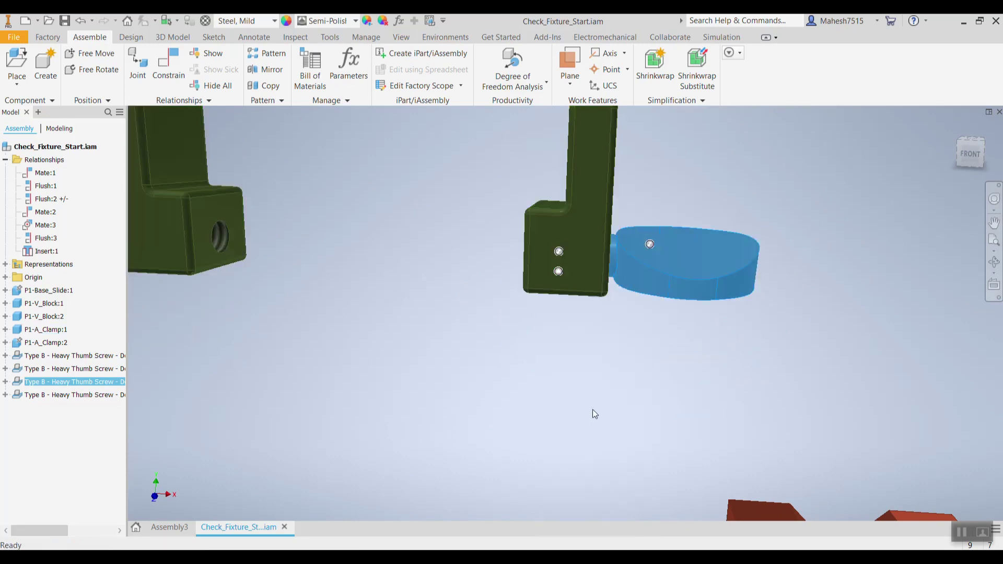
{"action": "left_click_drag", "start_coordinate": [675, 252], "coordinate": [691, 201]}
{"action": "middle_click_drag", "start_coordinate": [638, 229], "coordinate": [601, 229], "text": "shift"}
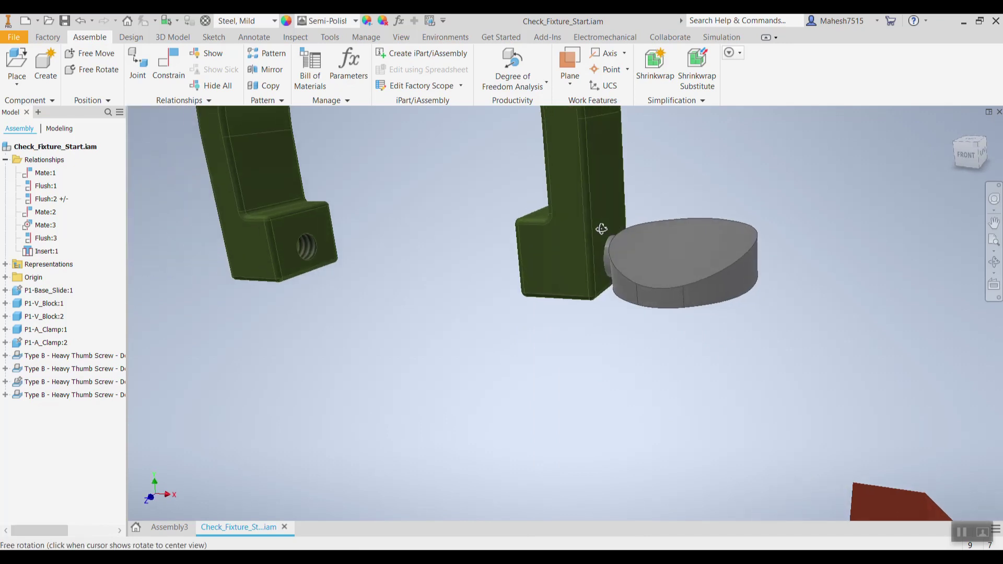
{"action": "right_click", "coordinate": [564, 192]}
{"action": "left_click", "coordinate": [673, 337]}
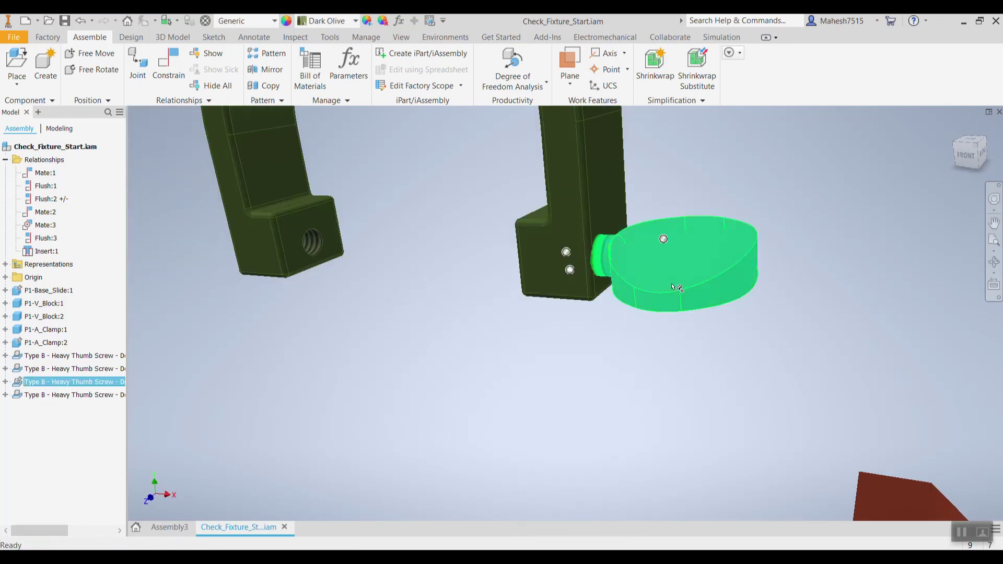
{"action": "right_click", "coordinate": [671, 281]}
{"action": "left_click", "coordinate": [665, 443]}
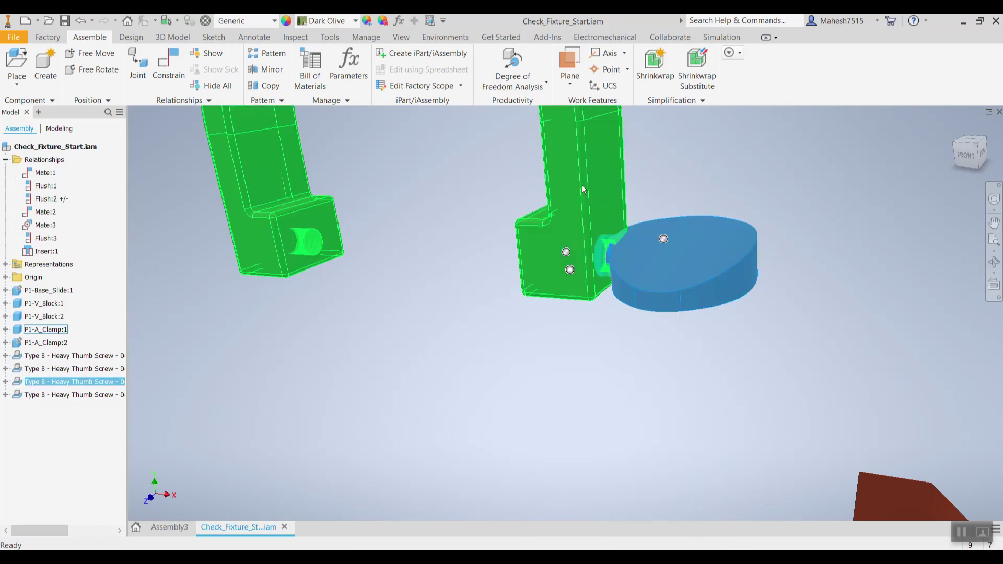
Step: Ground P1-A_Clamp:1 and rotate its thumb screw about the hole axis
{"action": "right_click", "coordinate": [582, 189]}
{"action": "left_click", "coordinate": [565, 420]}
{"action": "left_click_drag", "start_coordinate": [697, 299], "coordinate": [783, 302]}
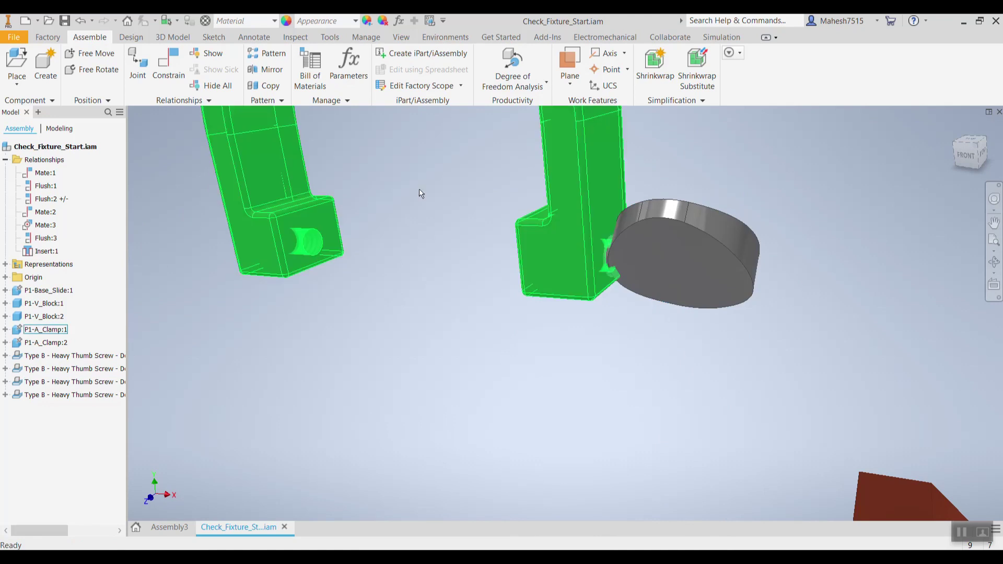
Step: Edit the Insert:1 constraint to lock rotation, and test whether the thumb screw in P1-A_Clamp:1 still turns
{"action": "right_click", "coordinate": [45, 252]}
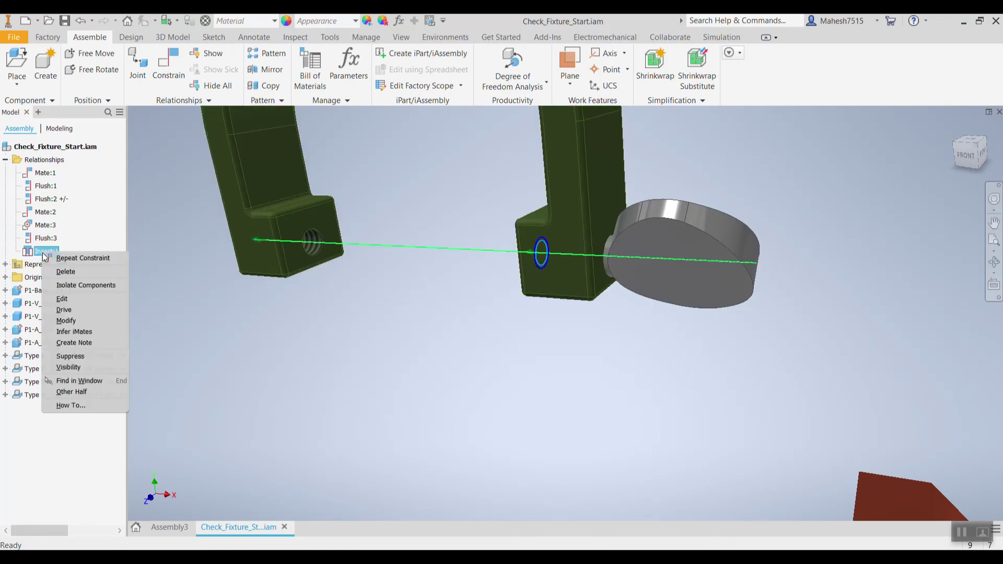
{"action": "left_click", "coordinate": [68, 299]}
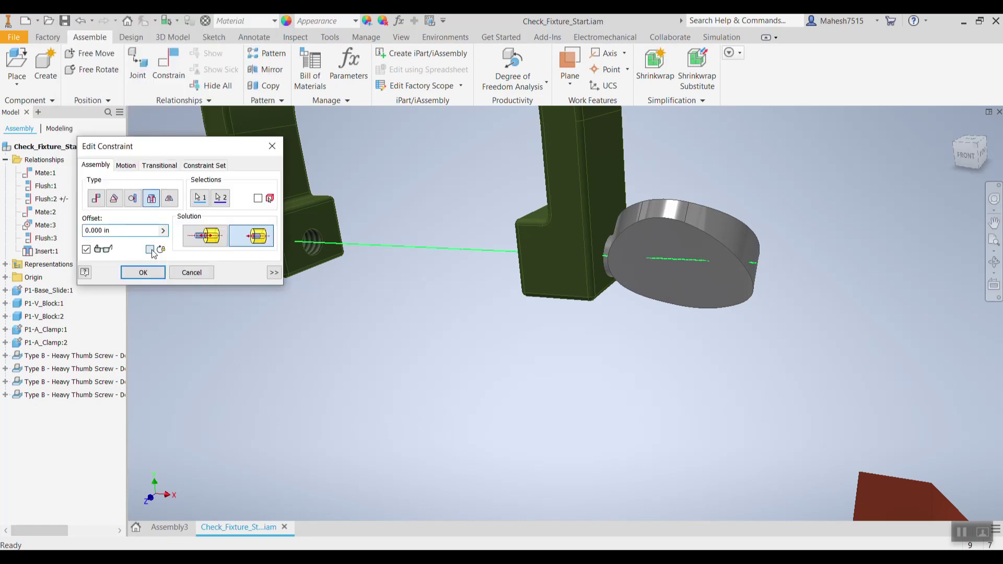
{"action": "left_click", "coordinate": [150, 250]}
{"action": "left_click", "coordinate": [143, 272]}
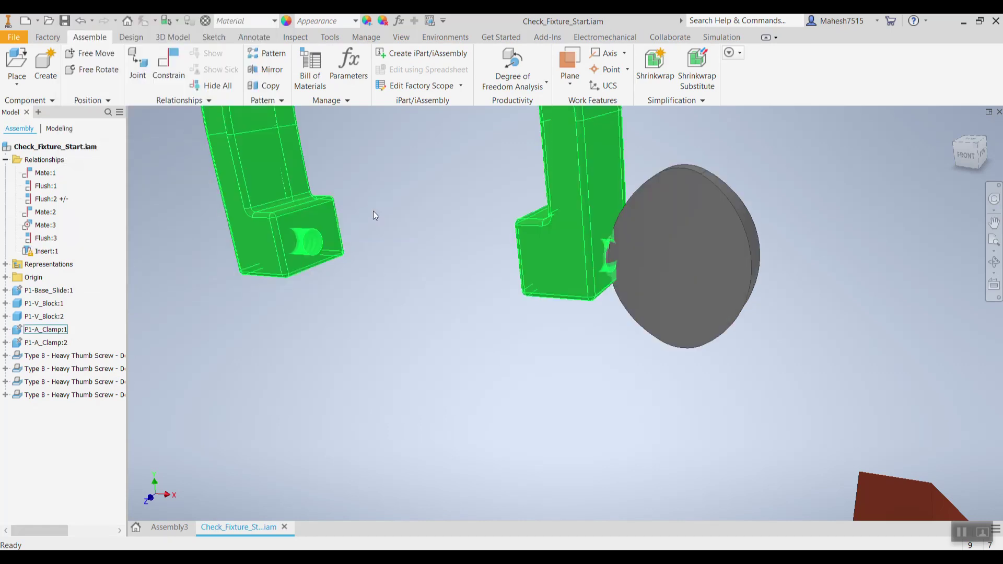
{"action": "left_click", "coordinate": [698, 219]}
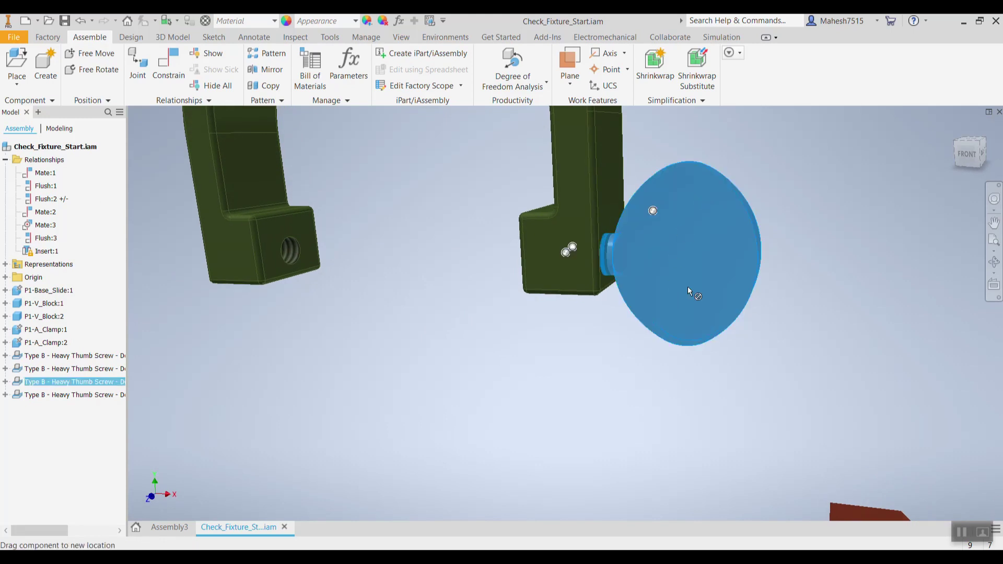
{"action": "middle_click_drag", "start_coordinate": [470, 341], "coordinate": [459, 414], "text": "shift"}
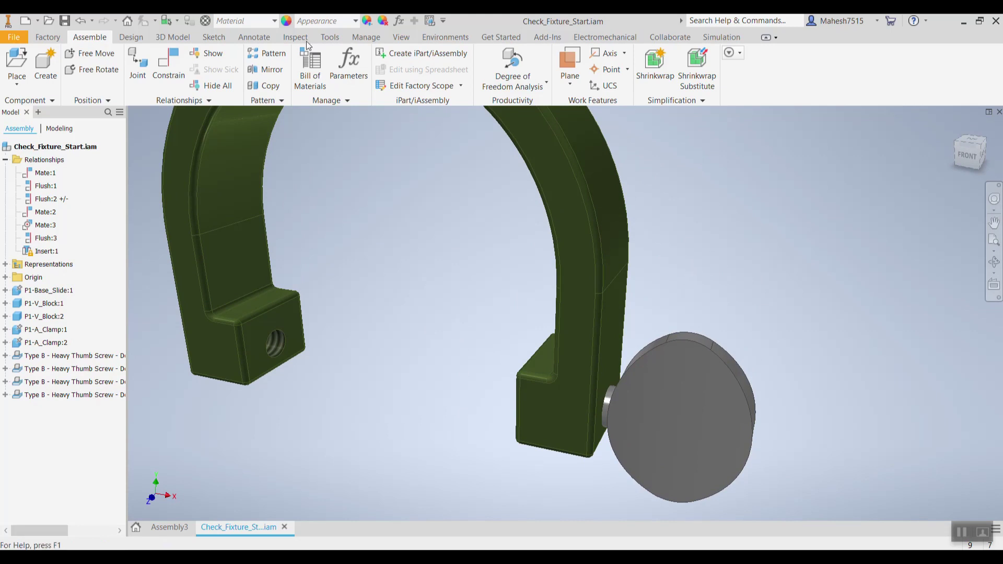
Step: Examine the motion constraint options, comparing the Rotation type's ratio with the Rotation-Translation type's distance
{"action": "left_click", "coordinate": [171, 73]}
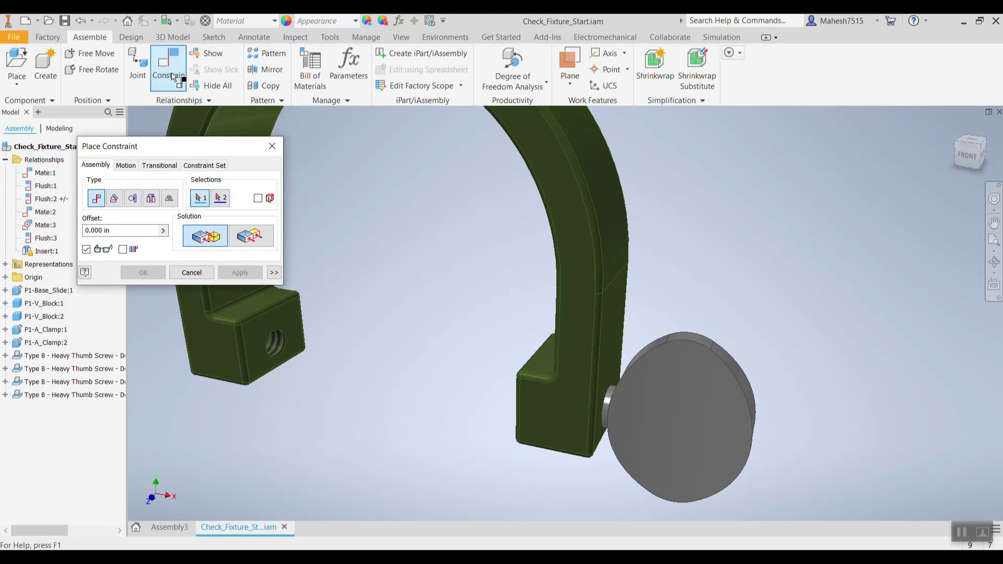
{"action": "left_click", "coordinate": [125, 165]}
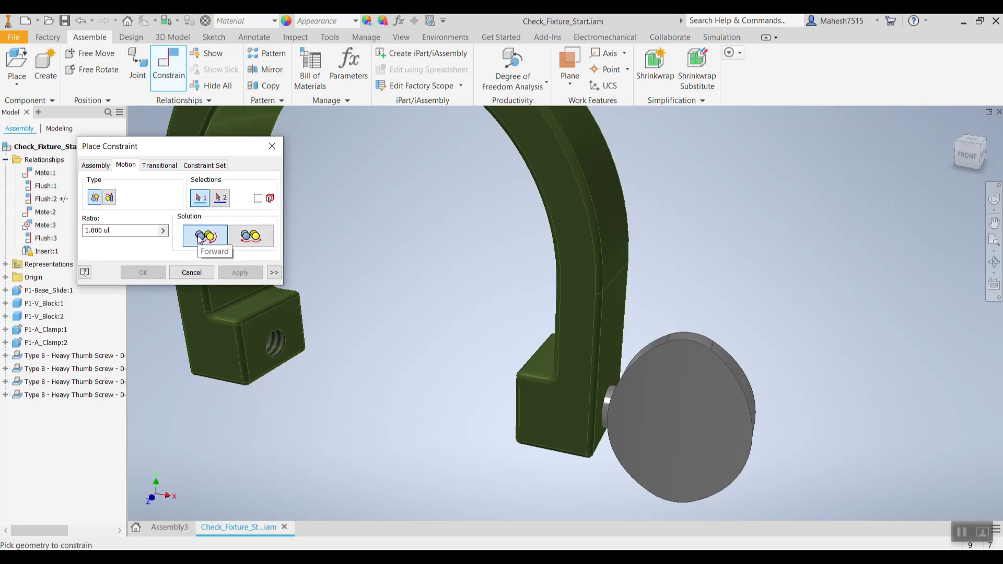
{"action": "left_click_drag", "start_coordinate": [116, 230], "coordinate": [85, 230]}
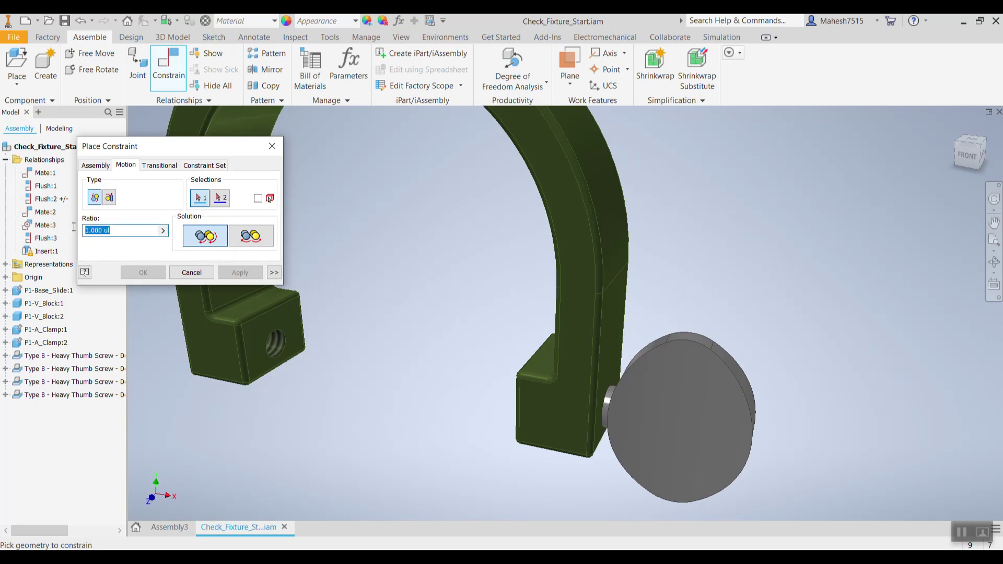
{"action": "left_click", "coordinate": [109, 198]}
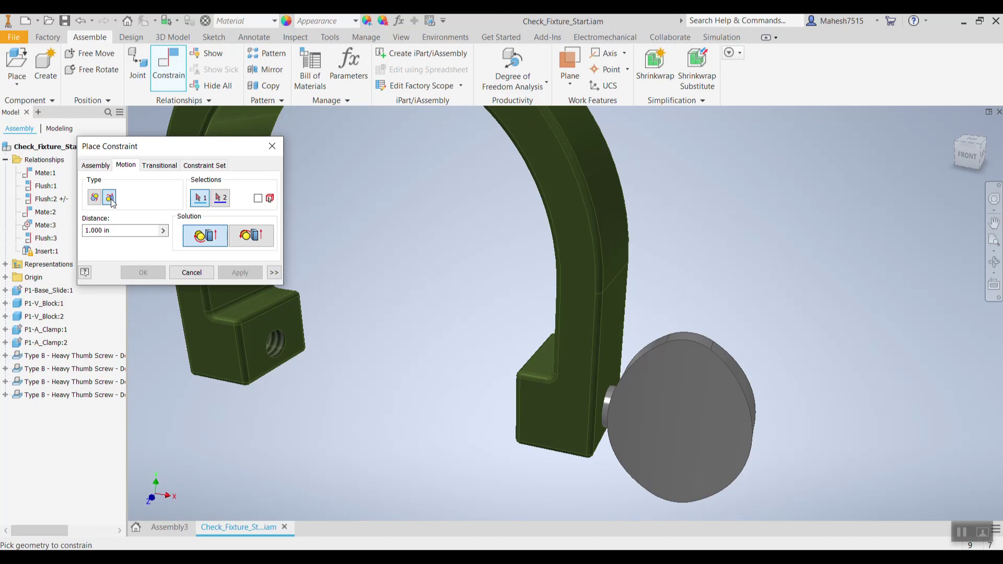
{"action": "left_click", "coordinate": [192, 273]}
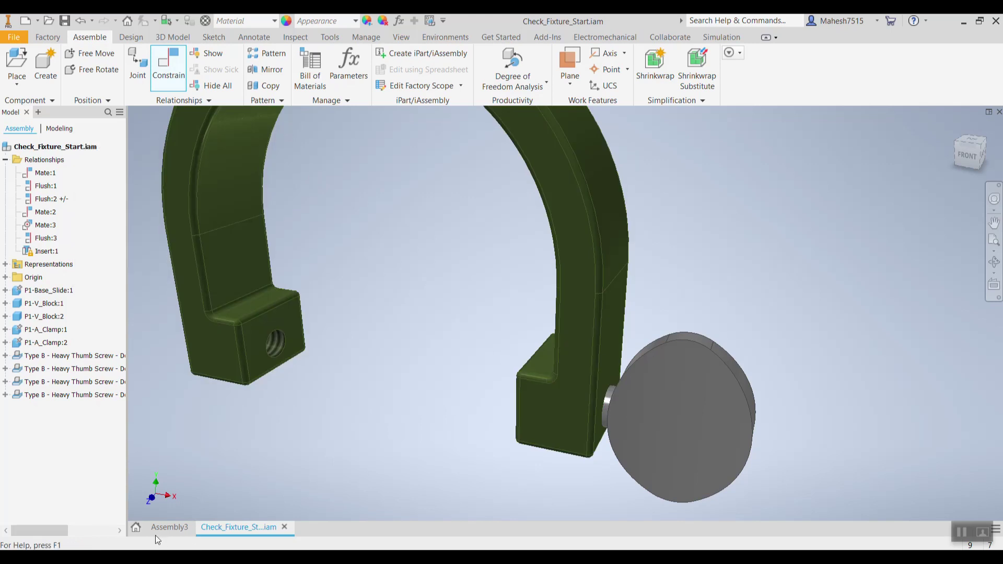
Step: Open the recent assembly Slide_Tool_03.iam
{"action": "left_click", "coordinate": [136, 527]}
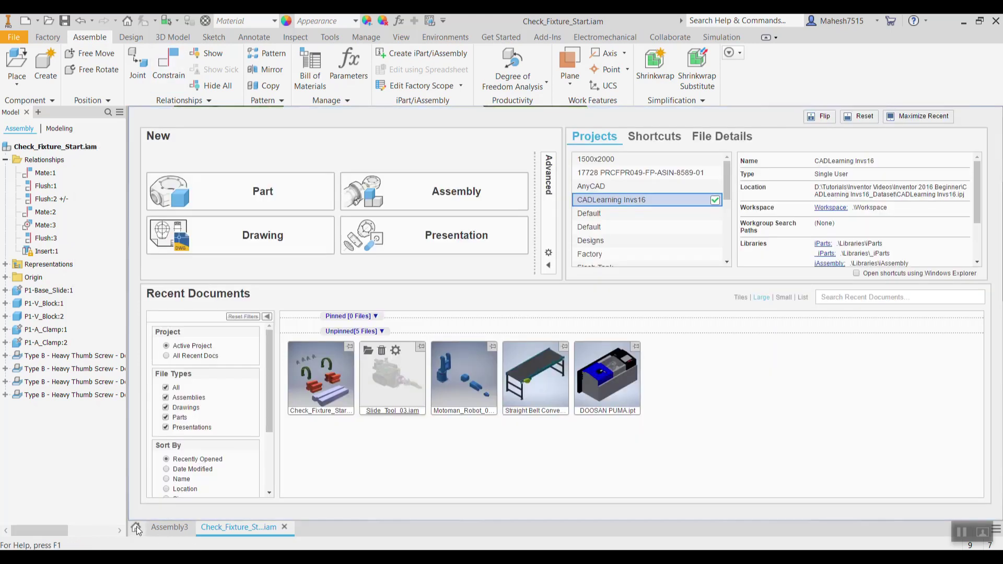
{"action": "left_click", "coordinate": [382, 379]}
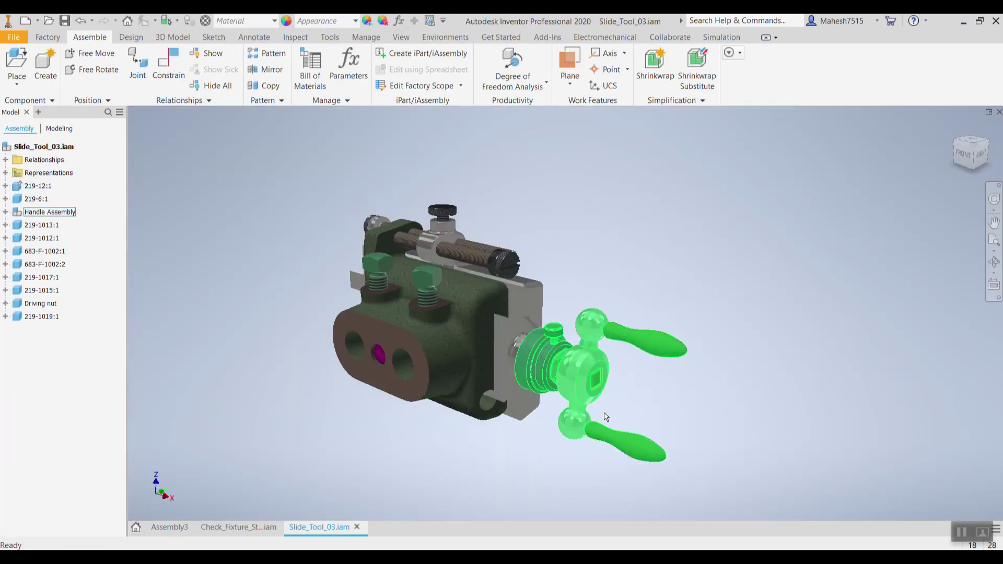
Step: Rotate Handle Assembly and slide 219-6:1 to test whether the two components move independently
{"action": "left_click_drag", "start_coordinate": [666, 346], "coordinate": [716, 369]}
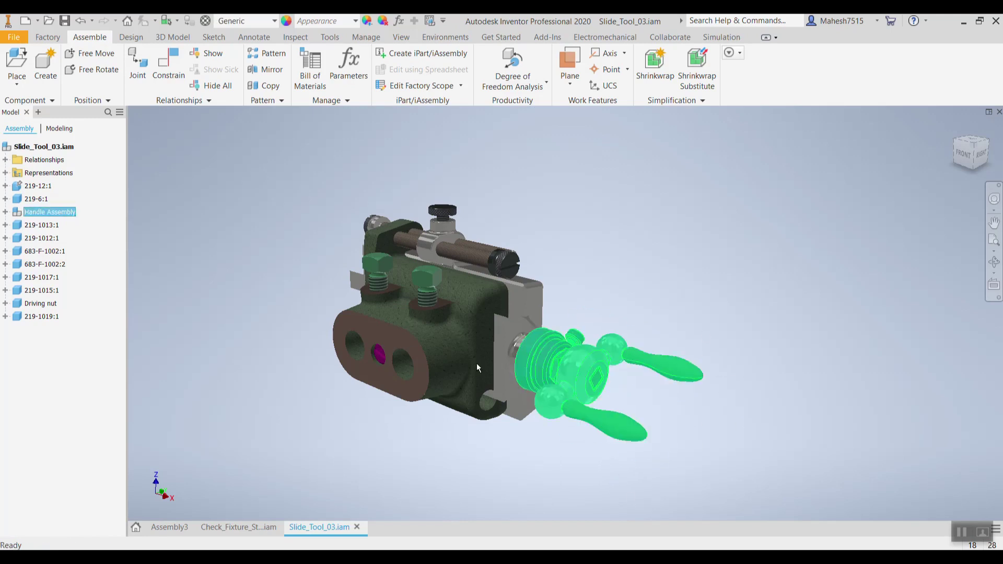
{"action": "left_click_drag", "start_coordinate": [481, 372], "coordinate": [447, 338]}
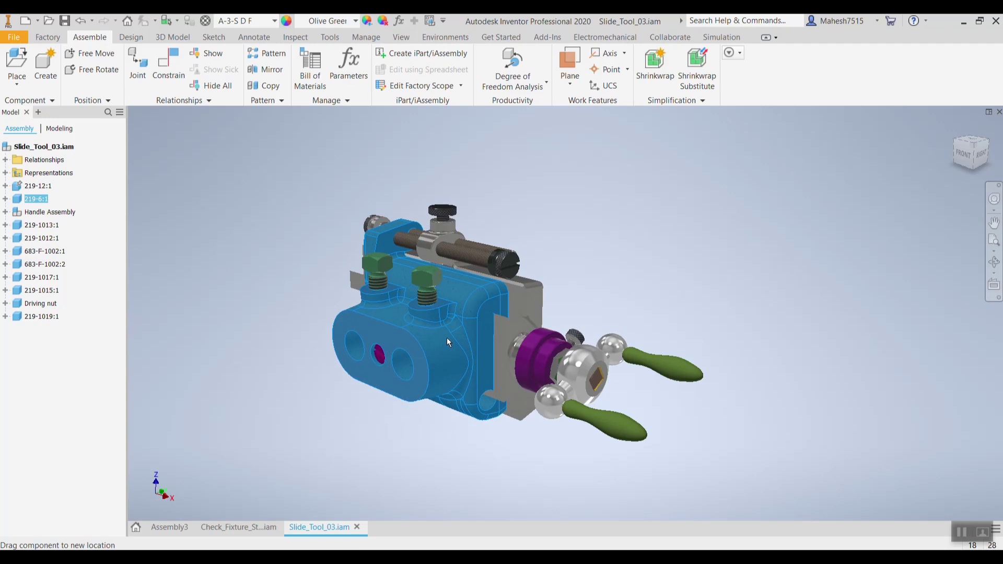
{"action": "left_click", "coordinate": [559, 322]}
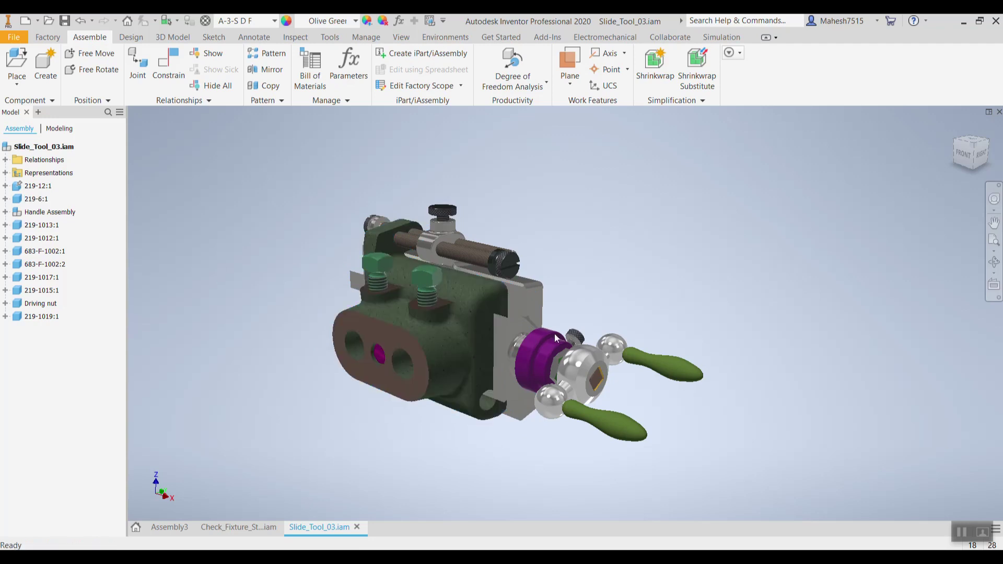
{"action": "left_click_drag", "start_coordinate": [668, 366], "coordinate": [669, 377]}
{"action": "left_click_drag", "start_coordinate": [451, 350], "coordinate": [472, 356]}
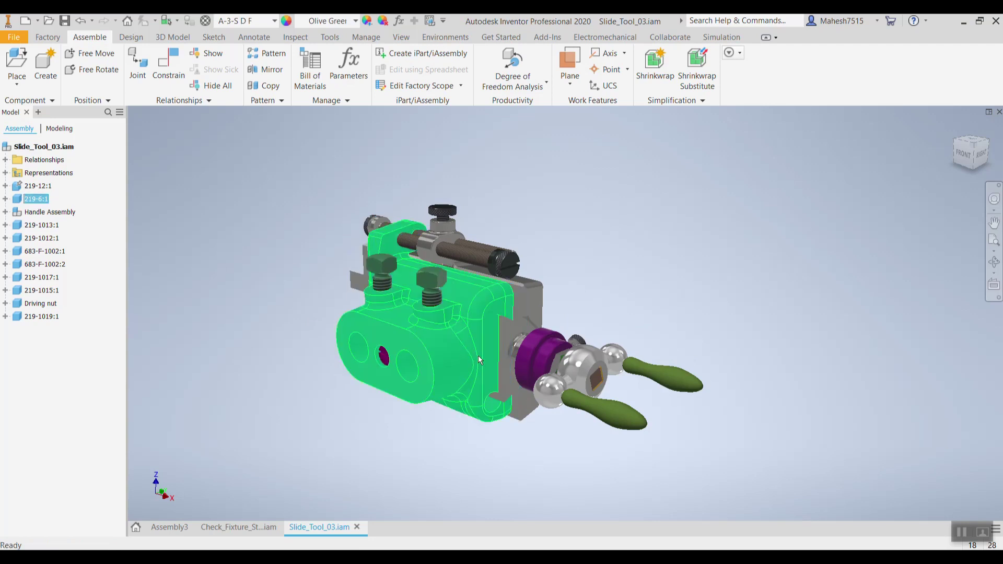
{"action": "scroll", "coordinate": [476, 352], "scroll_direction": "up", "scroll_amount": 3}
{"action": "key", "text": "F2"}
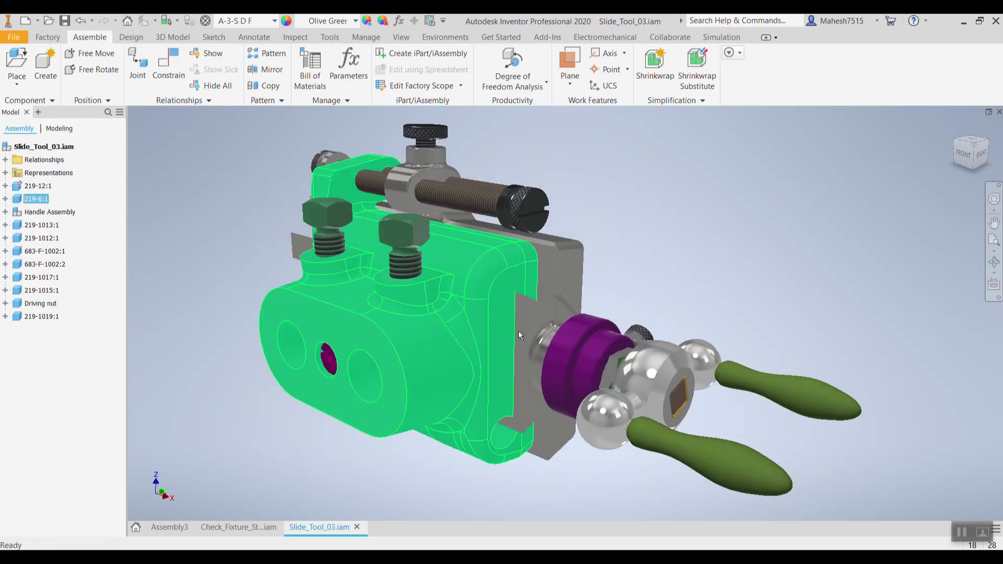
{"action": "left_click", "coordinate": [174, 85]}
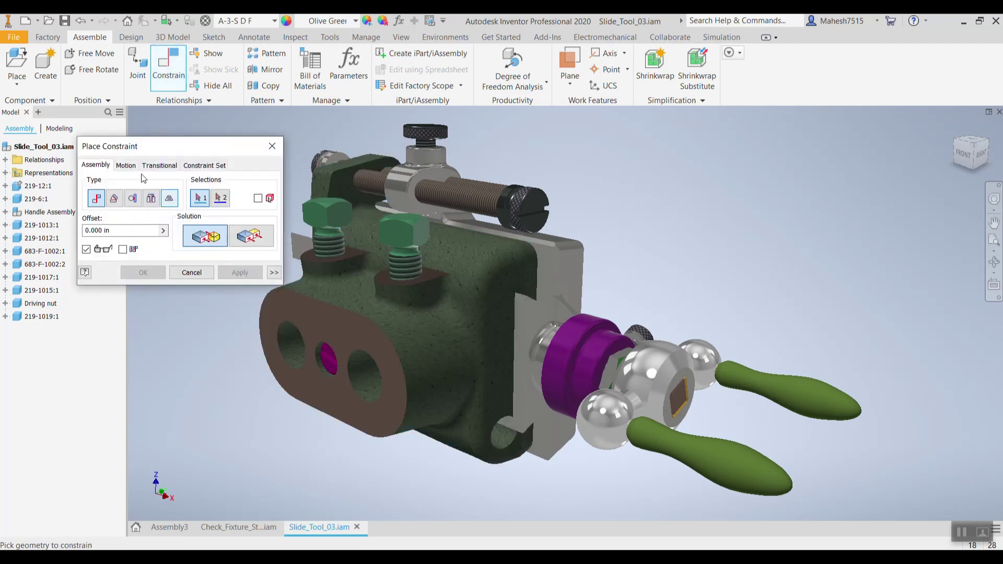
{"action": "left_click", "coordinate": [126, 165]}
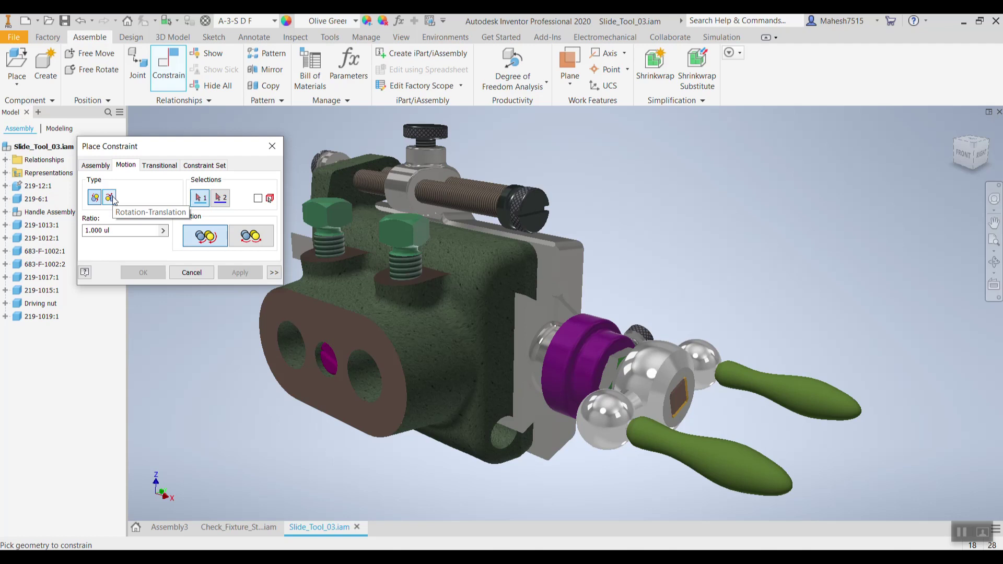
{"action": "left_click", "coordinate": [273, 147]}
Step: Isolate Handle Assembly together with Driving nut, hiding all other components of the slide tool
{"action": "middle_click_drag", "start_coordinate": [206, 225], "coordinate": [224, 233]}
{"action": "scroll", "coordinate": [223, 233], "scroll_direction": "up", "scroll_amount": 1}
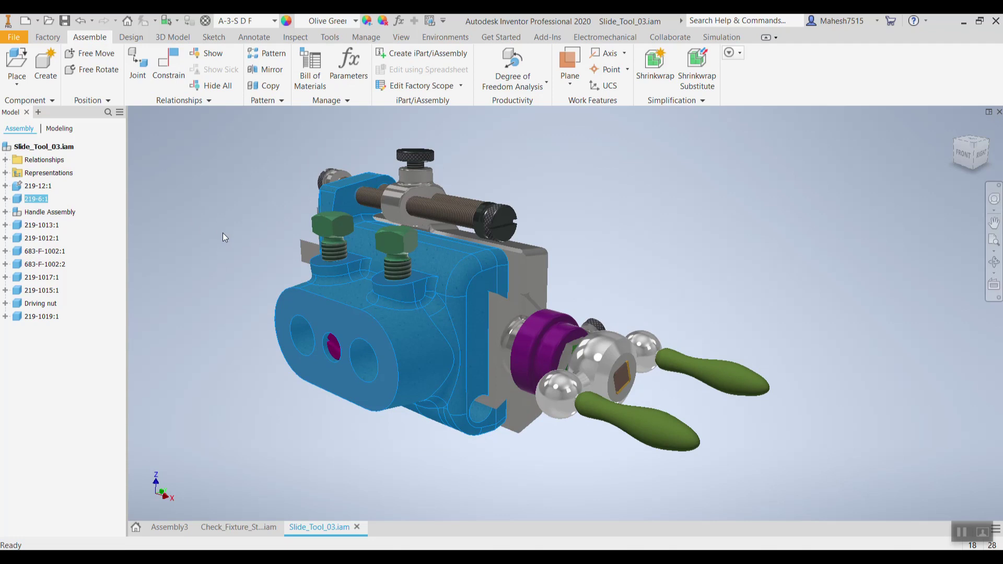
{"action": "left_click", "coordinate": [56, 214]}
{"action": "left_click", "coordinate": [47, 304]}
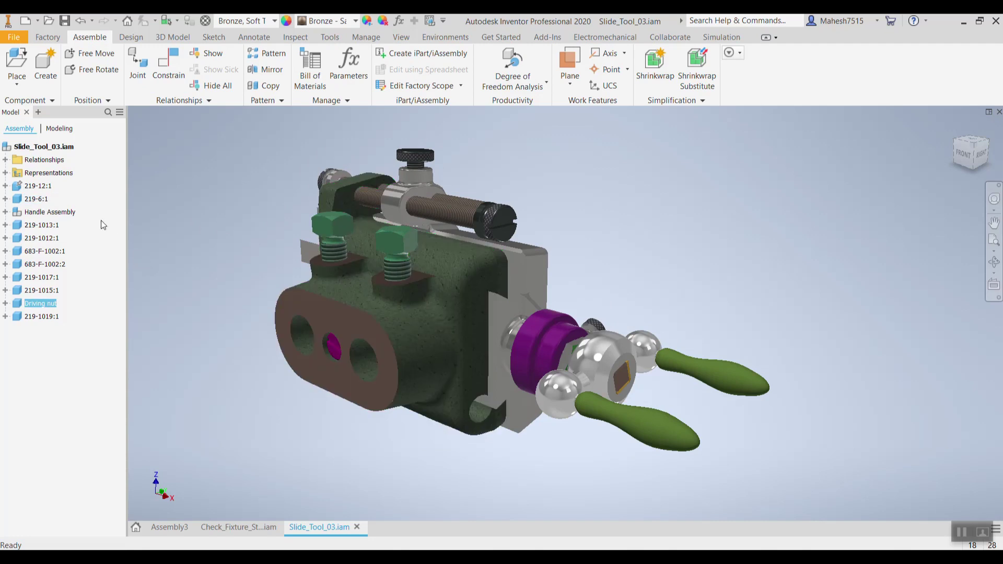
{"action": "left_click", "coordinate": [71, 213], "text": "ctrl"}
{"action": "right_click", "coordinate": [70, 211]}
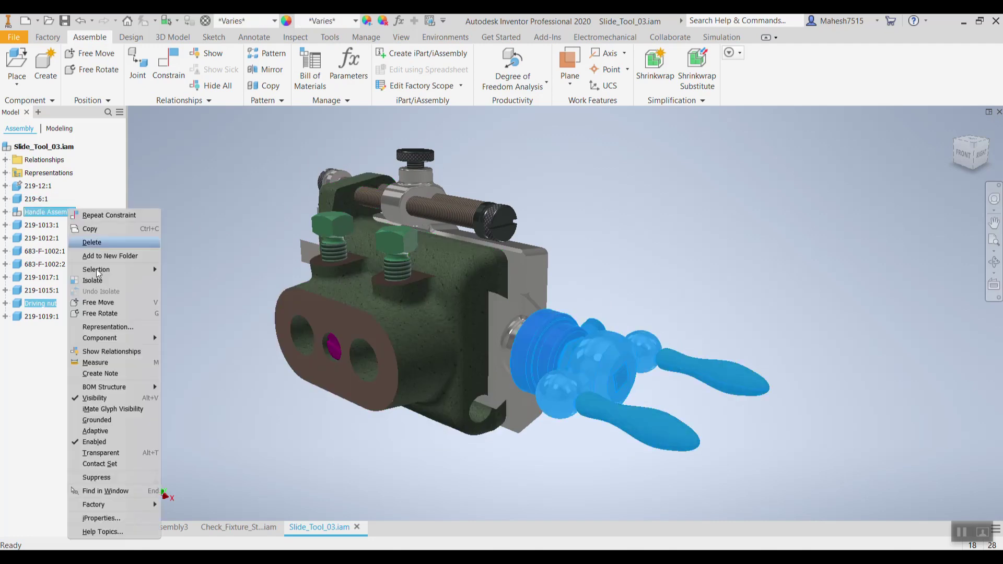
{"action": "left_click", "coordinate": [111, 282]}
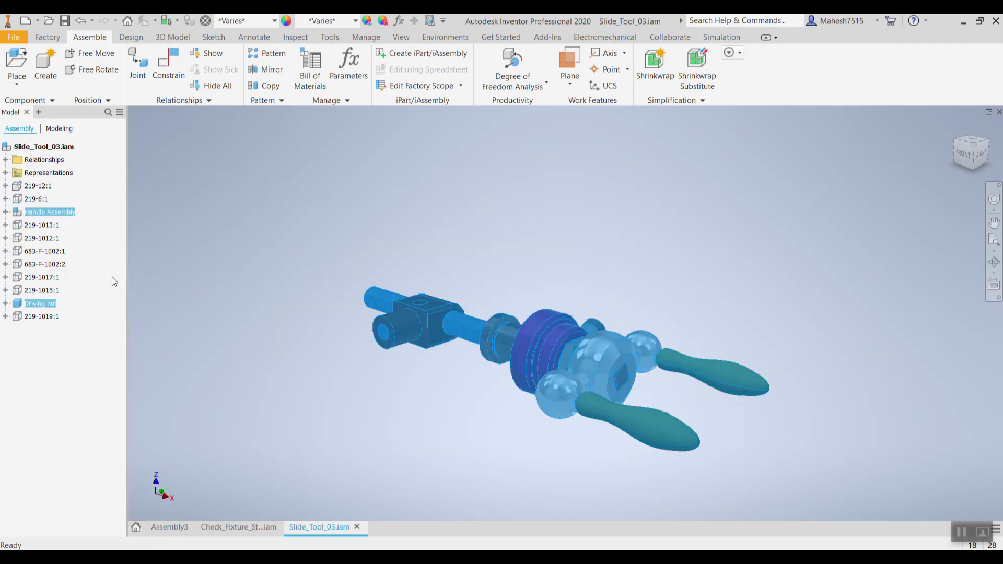
{"action": "left_click", "coordinate": [410, 261]}
Step: Rotate the isolated Handle Assembly to test its movement relative to Driving nut
{"action": "scroll", "coordinate": [439, 330], "scroll_direction": "down", "scroll_amount": 4}
{"action": "scroll", "coordinate": [544, 329], "scroll_direction": "up", "scroll_amount": 3}
{"action": "left_click_drag", "start_coordinate": [709, 407], "coordinate": [741, 366]}
{"action": "left_click", "coordinate": [433, 223]}
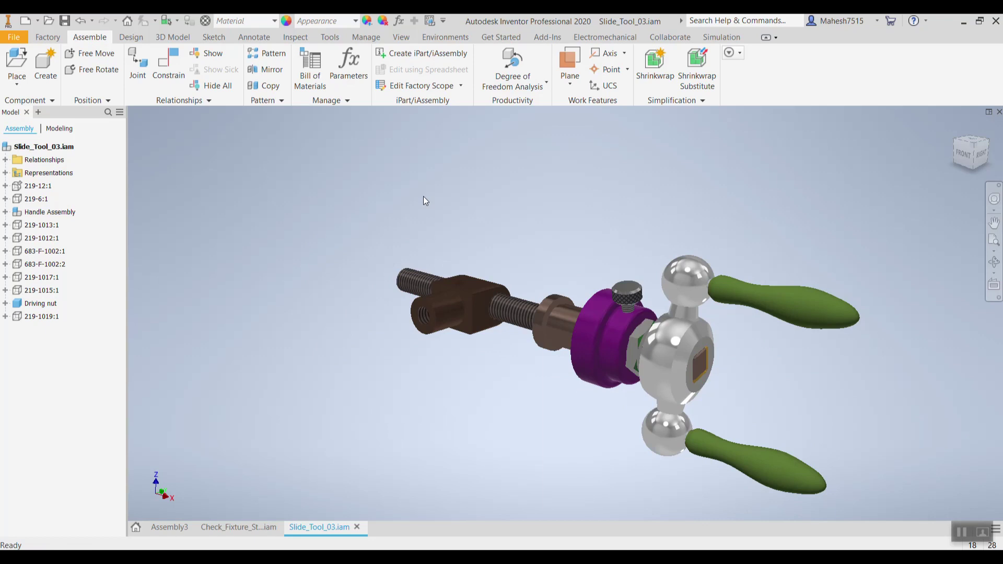
Step: Add a Rotation-Translation motion constraint between the threaded shaft's axis and the Driving nut's face toward the handle, with 0.10 in distance and the forward solution
{"action": "left_click", "coordinate": [166, 74]}
{"action": "left_click", "coordinate": [129, 167]}
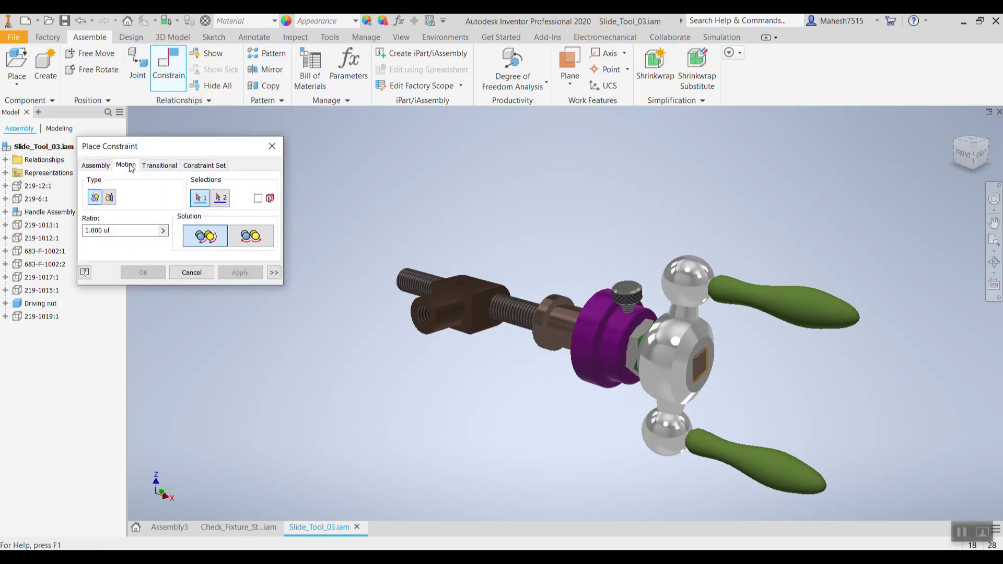
{"action": "left_click", "coordinate": [109, 198]}
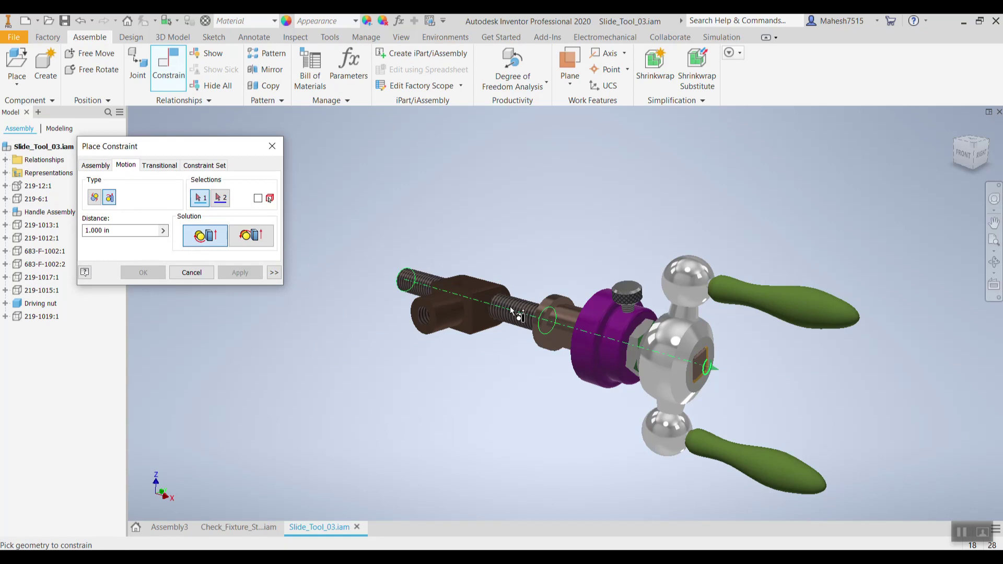
{"action": "mouse_move", "coordinate": [527, 325]}
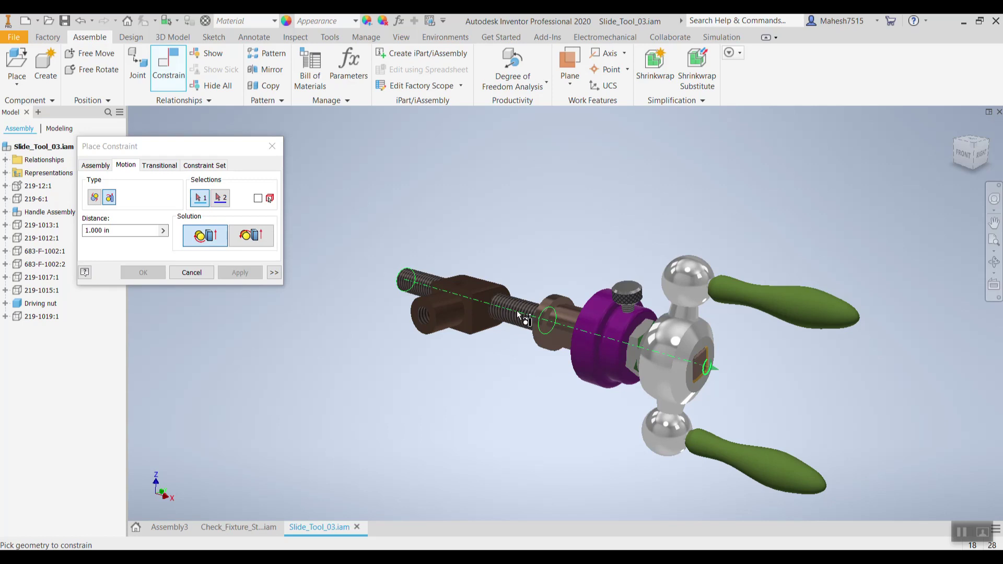
{"action": "left_click", "coordinate": [519, 315]}
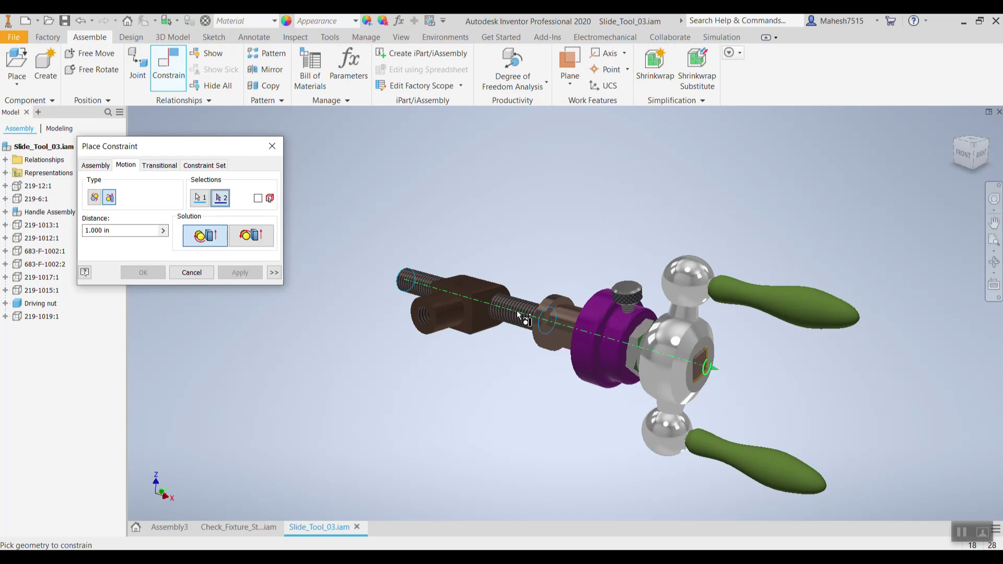
{"action": "left_click", "coordinate": [483, 313]}
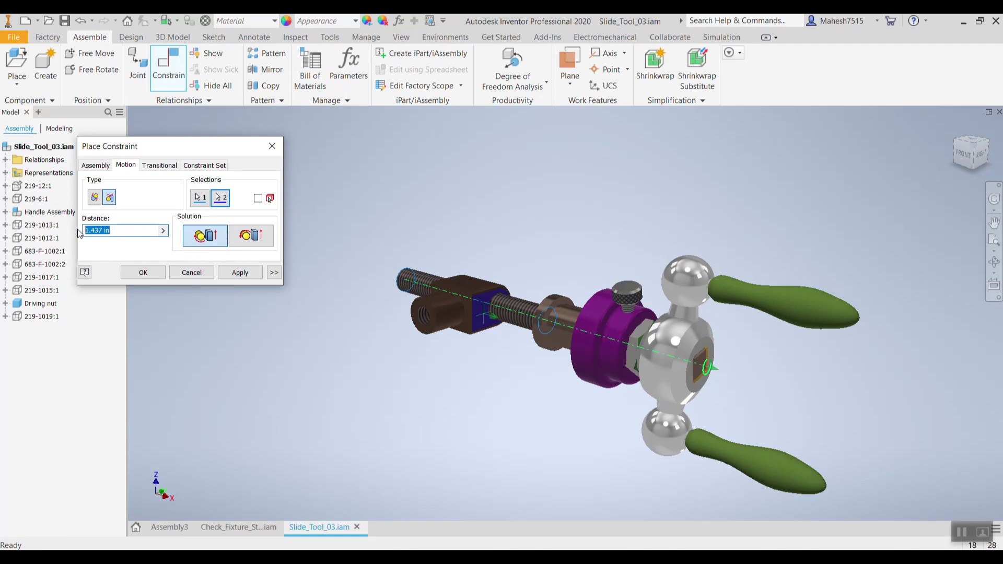
{"action": "type", "text": "0.10"}
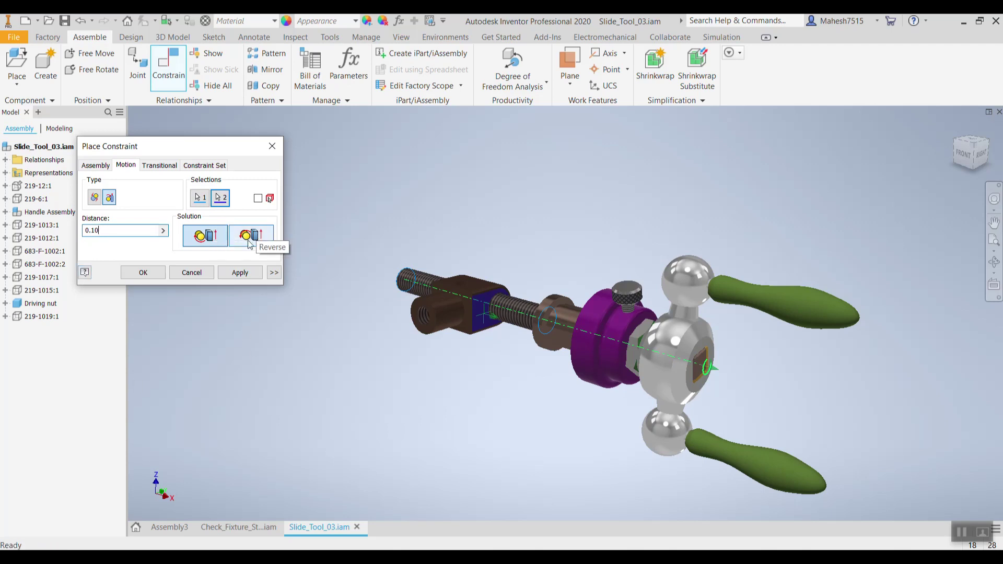
{"action": "left_click", "coordinate": [237, 274]}
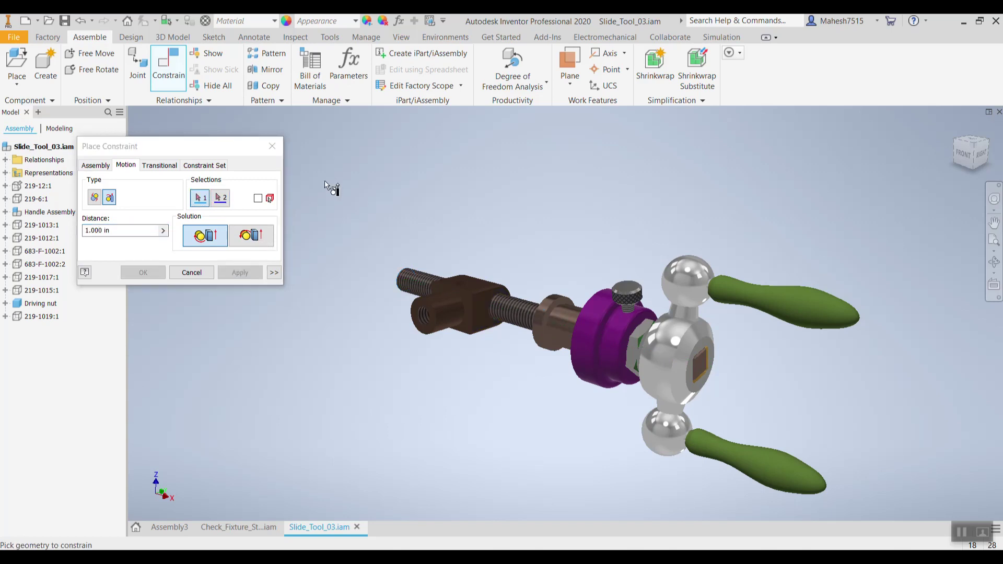
{"action": "left_click", "coordinate": [277, 146]}
Step: Turn the handle to test the driving nut's travel, and undo the isolation to restore the hidden components
{"action": "left_click_drag", "start_coordinate": [817, 308], "coordinate": [632, 127]}
{"action": "left_click", "coordinate": [632, 126]}
{"action": "right_click", "coordinate": [317, 229]}
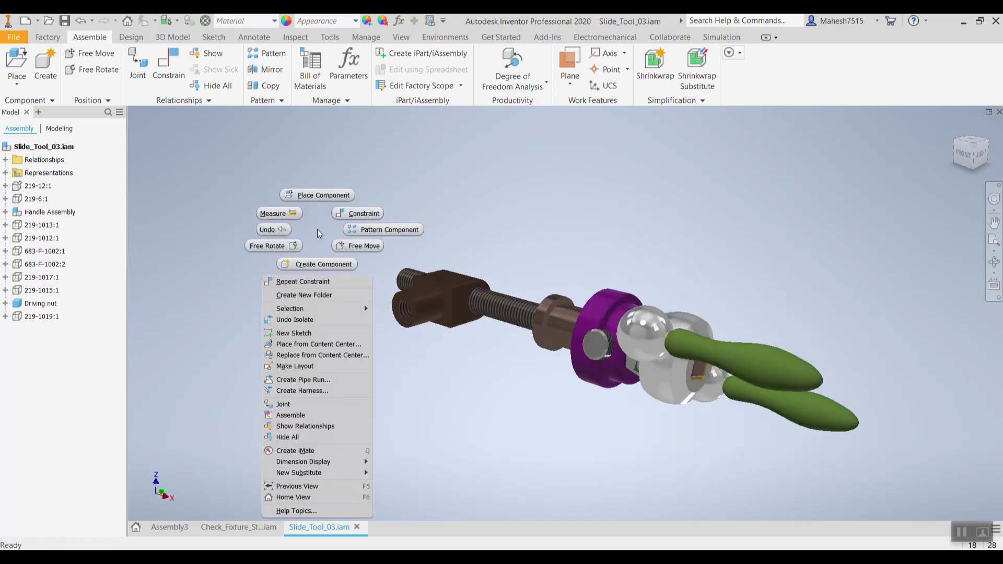
{"action": "left_click", "coordinate": [296, 320]}
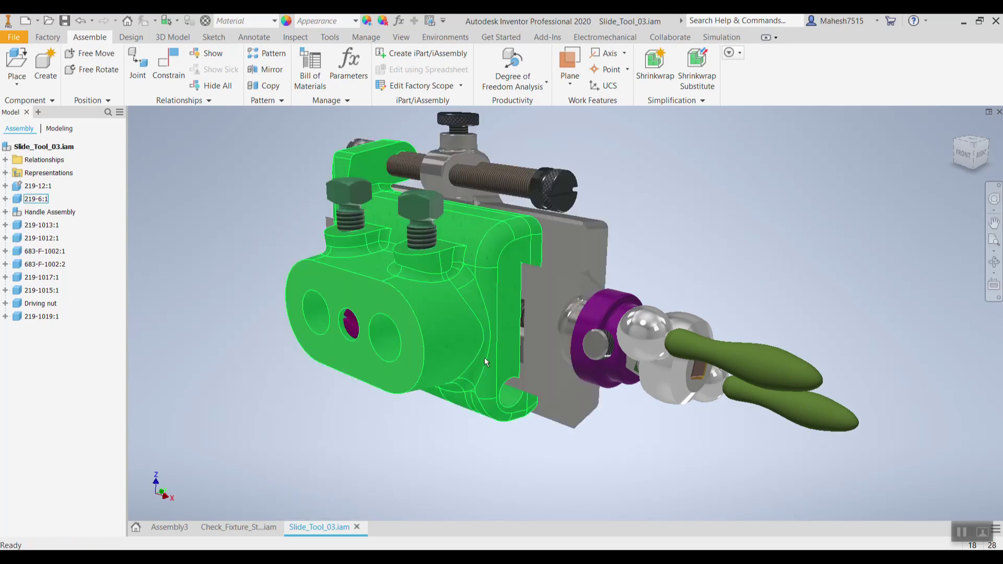
Step: Turn Handle Assembly repeatedly to test how its rotation drives 219-6:1 along the slide
{"action": "scroll", "coordinate": [460, 329], "scroll_direction": "up", "scroll_amount": 3}
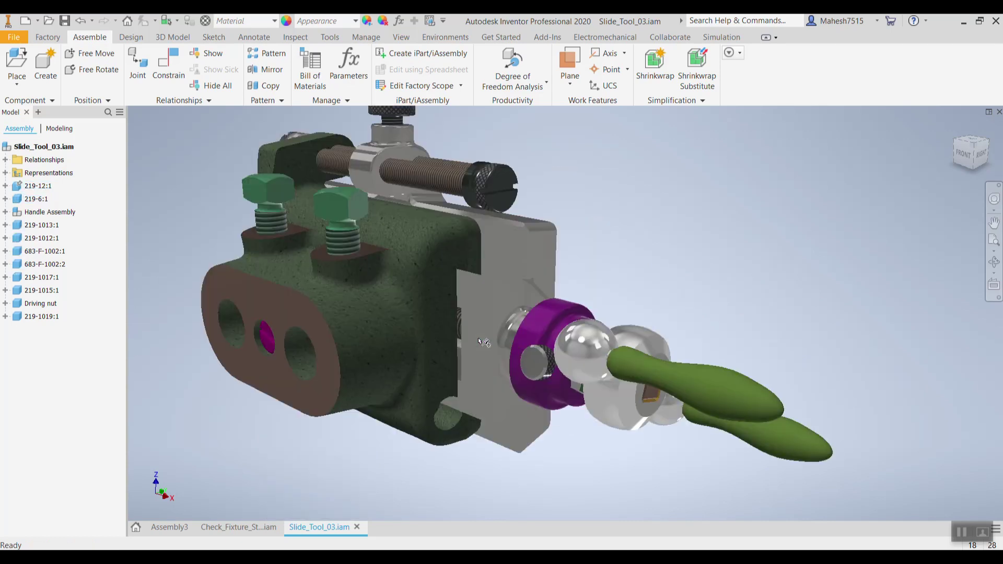
{"action": "scroll", "coordinate": [499, 355], "scroll_direction": "down", "scroll_amount": 3}
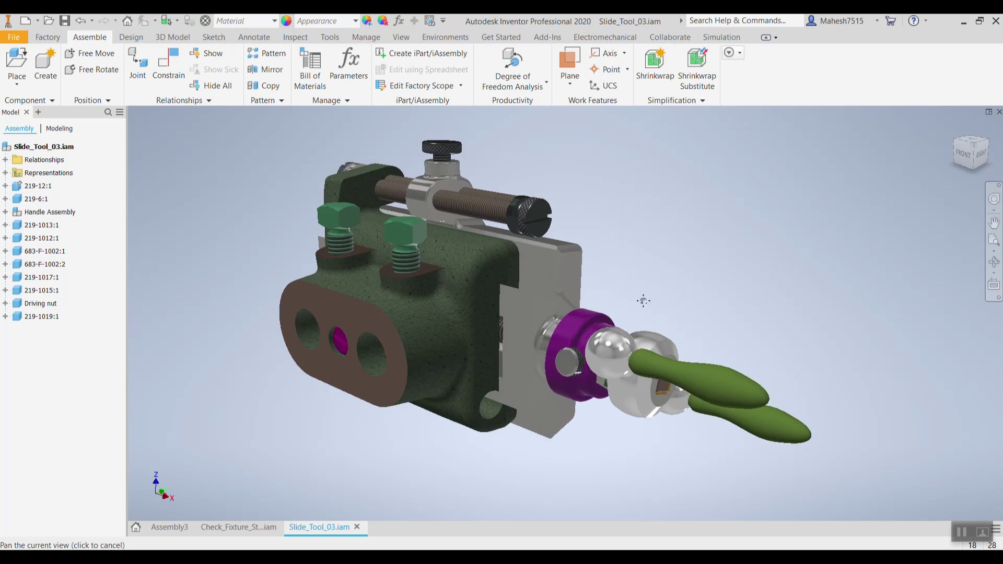
{"action": "left_click", "coordinate": [673, 368]}
{"action": "left_click_drag", "start_coordinate": [673, 363], "coordinate": [591, 306]}
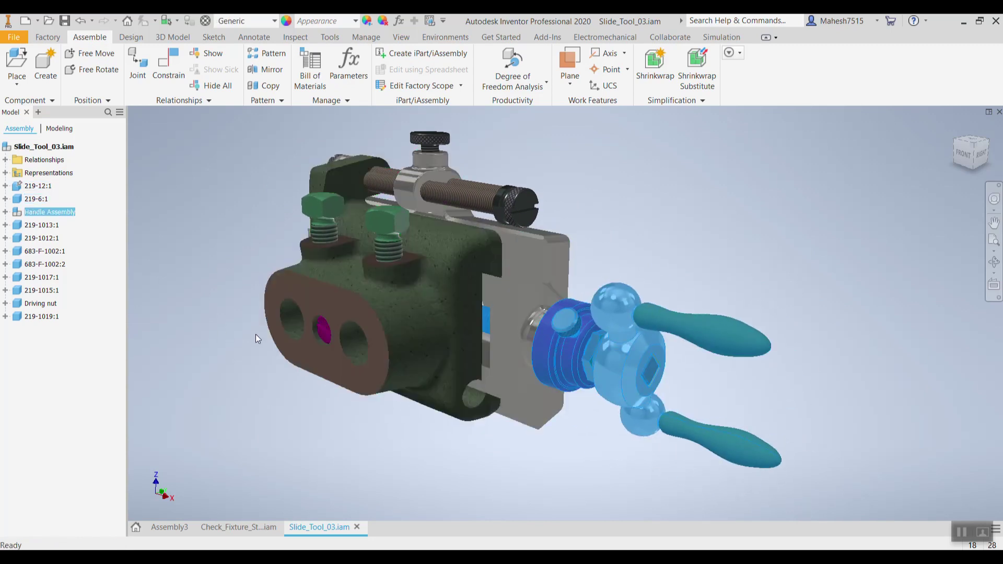
{"action": "left_click", "coordinate": [386, 303]}
{"action": "left_click", "coordinate": [387, 303]}
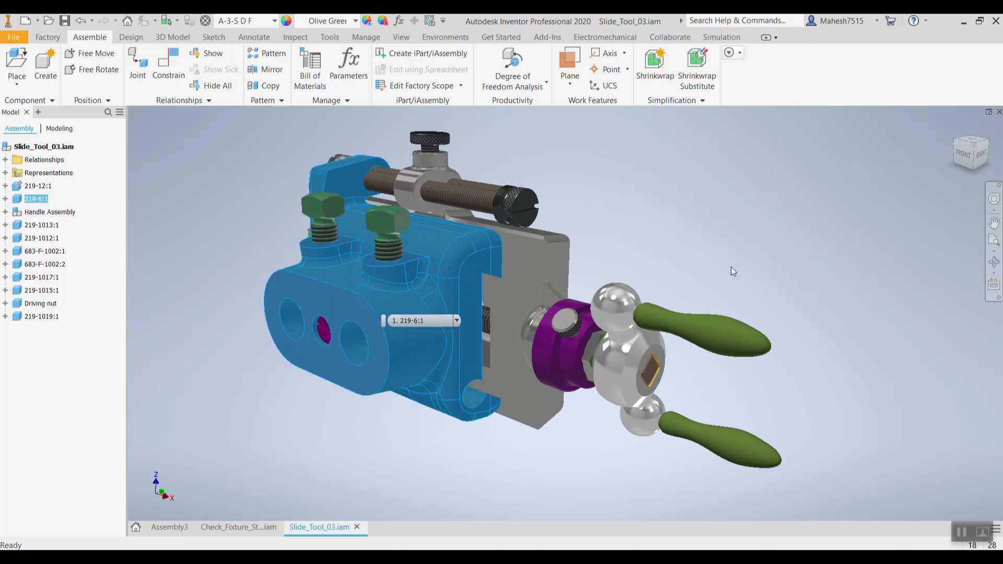
{"action": "left_click", "coordinate": [581, 328]}
{"action": "left_click_drag", "start_coordinate": [707, 331], "coordinate": [707, 447]}
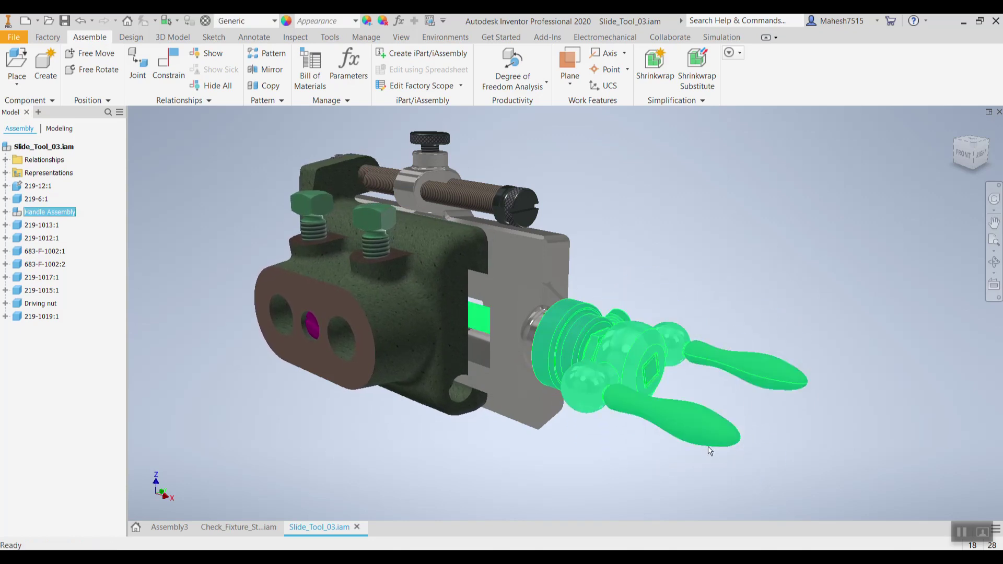
{"action": "left_click_drag", "start_coordinate": [710, 448], "coordinate": [906, 415]}
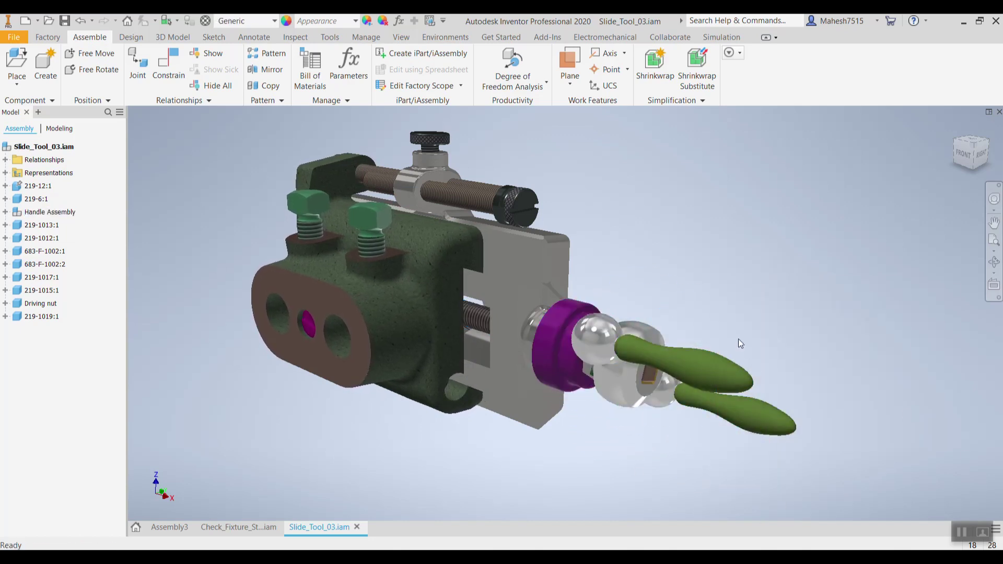
{"action": "left_click_drag", "start_coordinate": [726, 367], "coordinate": [467, 209]}
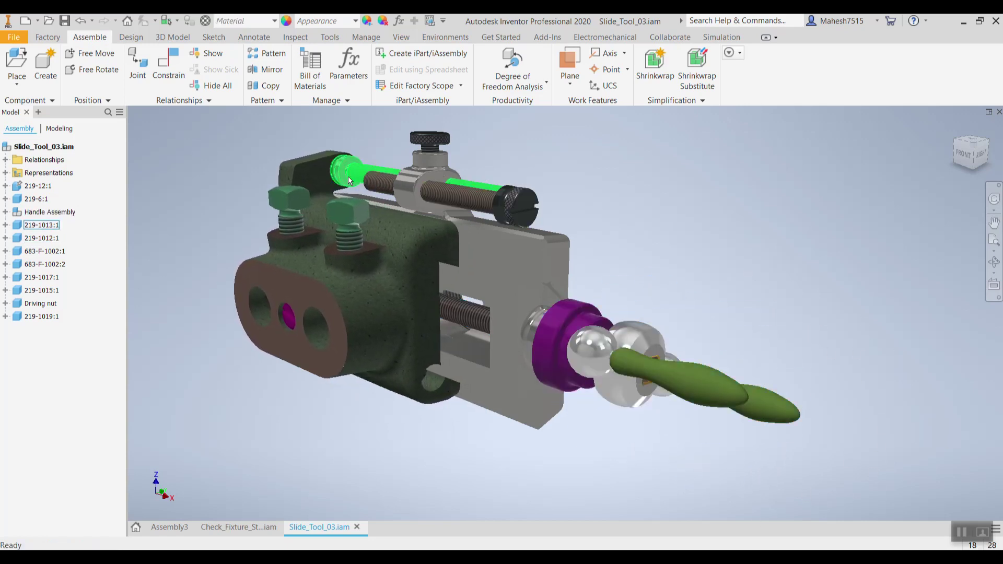
Step: Examine 219-6:1 and the screw 219-1013:1 from both ends of the slide, shifting 219-6:1 to see how they meet
{"action": "middle_click_drag", "start_coordinate": [409, 239], "coordinate": [521, 244], "text": "shift"}
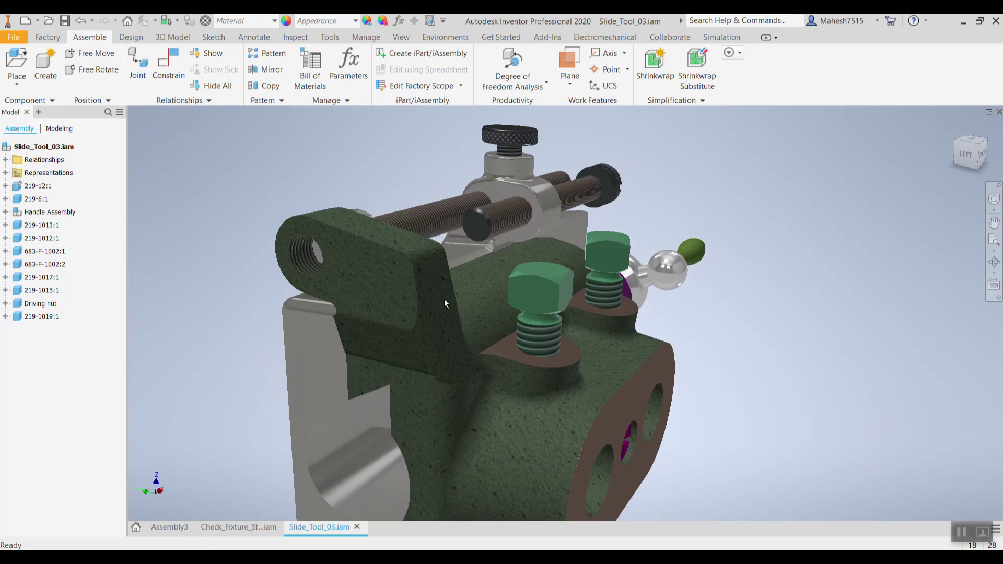
{"action": "left_click_drag", "start_coordinate": [416, 299], "coordinate": [465, 285]}
{"action": "left_click", "coordinate": [734, 291]}
{"action": "middle_click_drag", "start_coordinate": [726, 293], "coordinate": [524, 262], "text": "shift"}
{"action": "scroll", "coordinate": [524, 263], "scroll_direction": "down", "scroll_amount": 2}
{"action": "middle_click_drag", "start_coordinate": [765, 305], "coordinate": [661, 305]}
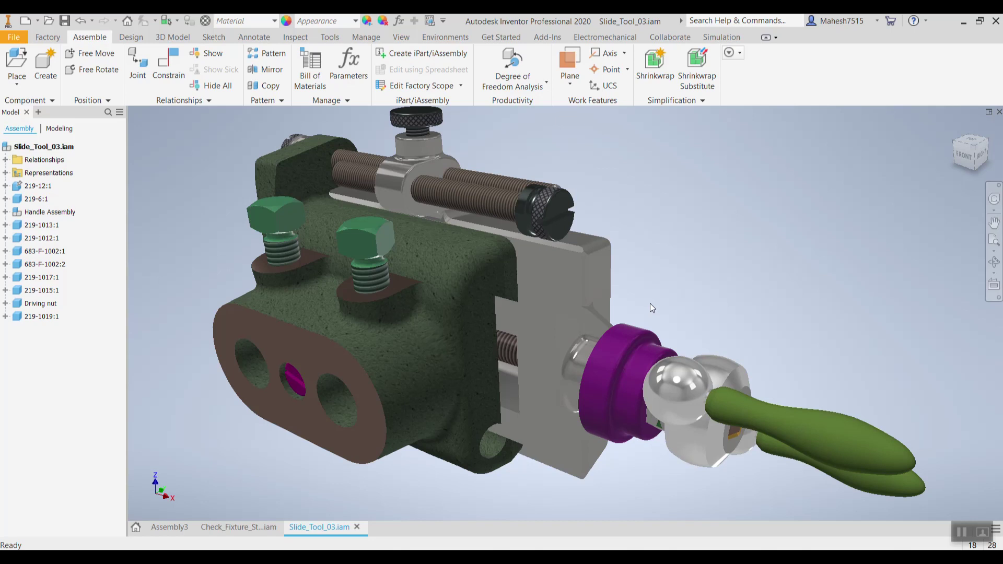
{"action": "mouse_move", "coordinate": [663, 277]}
{"action": "middle_mouse_down", "text": "shift"}
{"action": "mouse_move", "coordinate": [705, 258]}
{"action": "mouse_move", "coordinate": [663, 260]}
{"action": "middle_mouse_up", "text": "shift"}
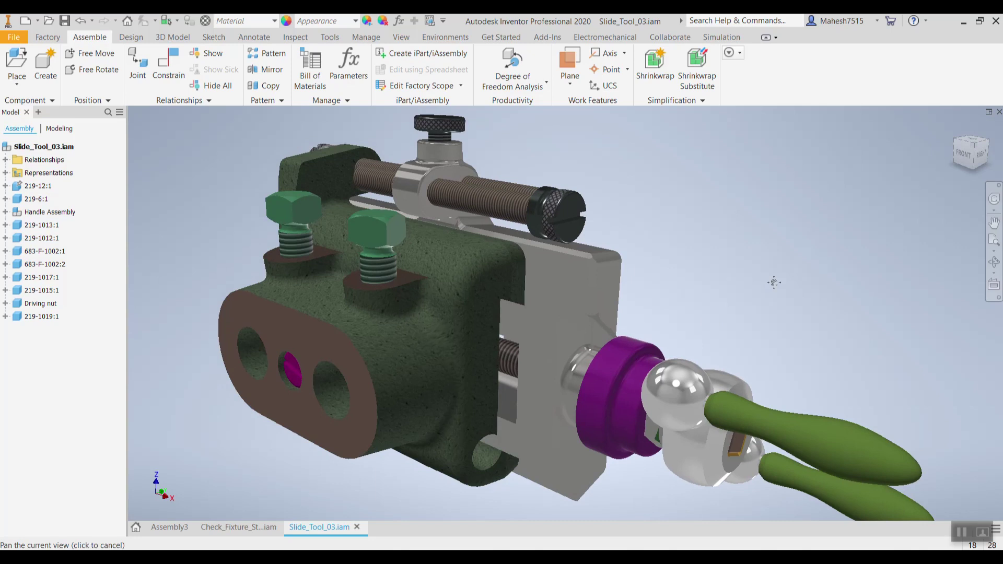
Step: Include 219-6:1, 219-1013:1 and 219-12:1 in the contact set
{"action": "left_click", "coordinate": [360, 293]}
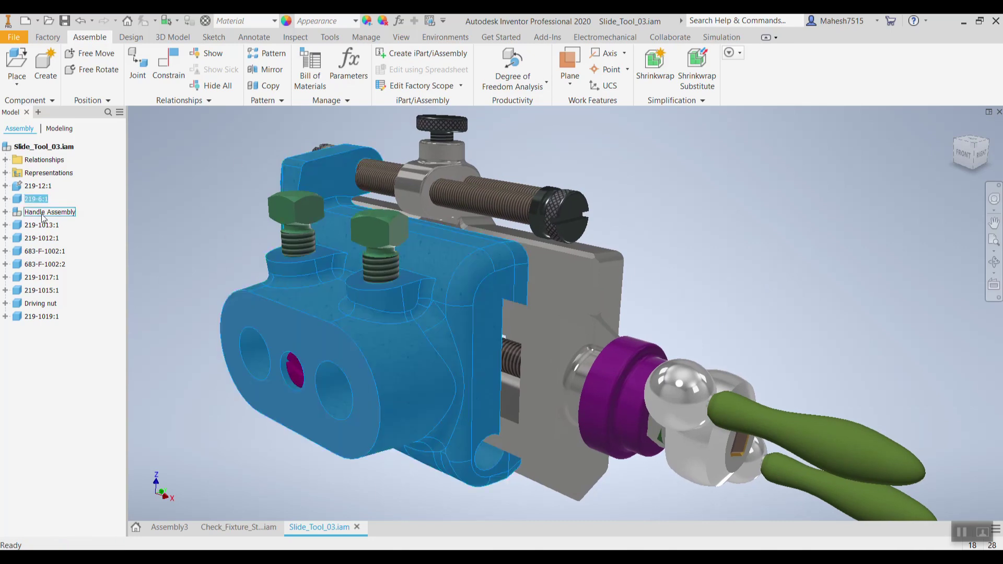
{"action": "right_click", "coordinate": [32, 199]}
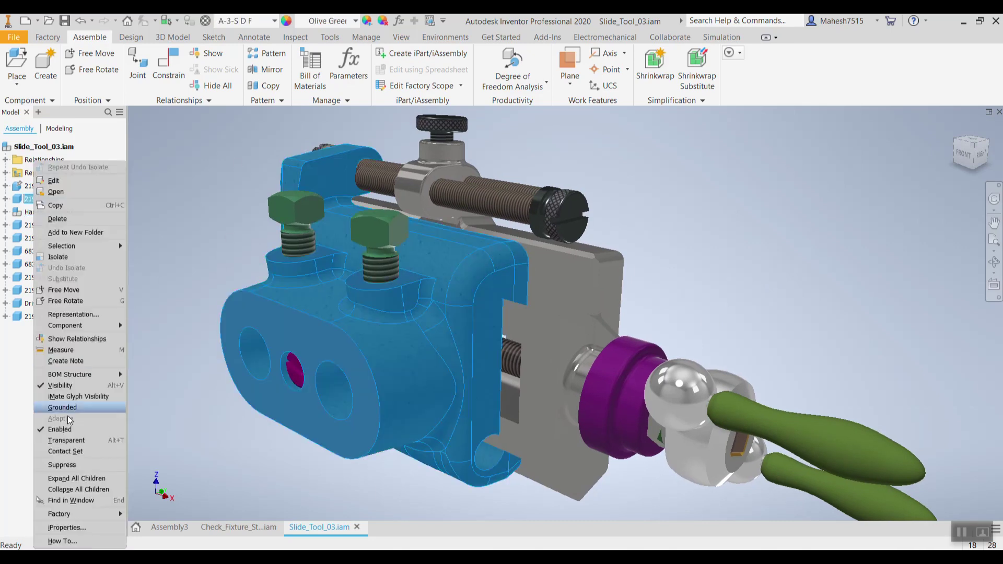
{"action": "left_click", "coordinate": [71, 453]}
{"action": "left_click", "coordinate": [202, 198]}
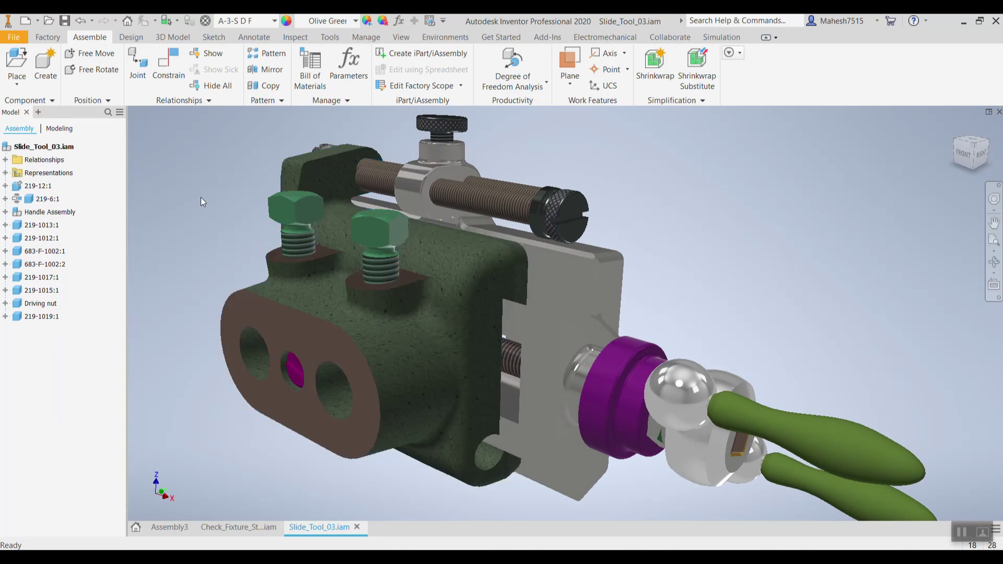
{"action": "left_click", "coordinate": [382, 169]}
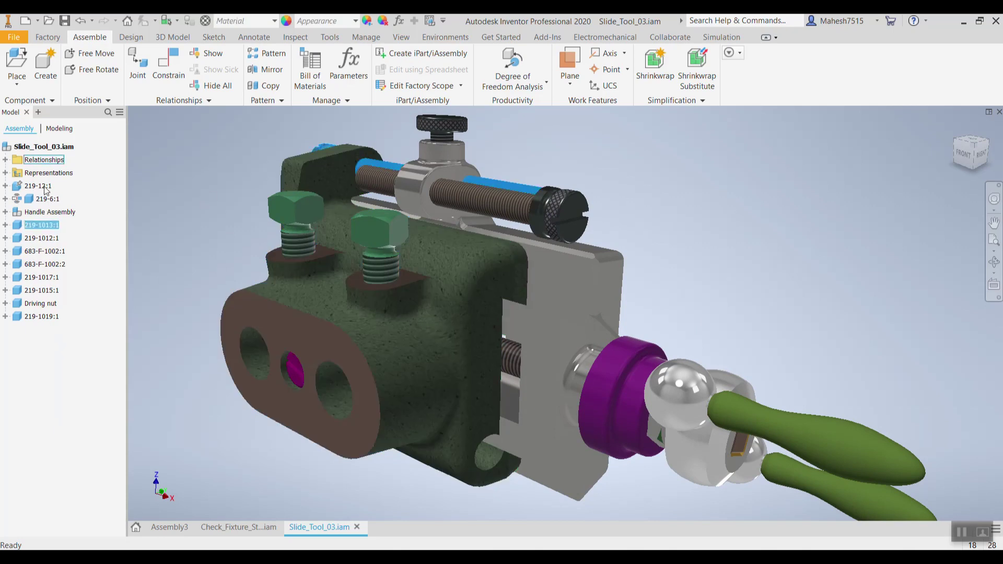
{"action": "right_click", "coordinate": [31, 224]}
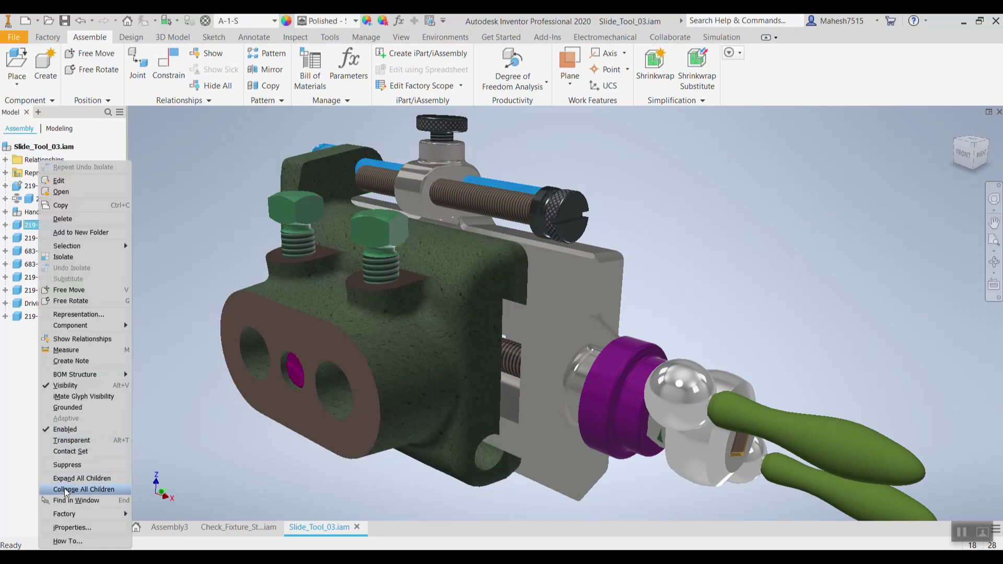
{"action": "left_click", "coordinate": [72, 452]}
{"action": "left_click", "coordinate": [181, 185]}
{"action": "left_click", "coordinate": [42, 186]}
{"action": "right_click", "coordinate": [44, 187]}
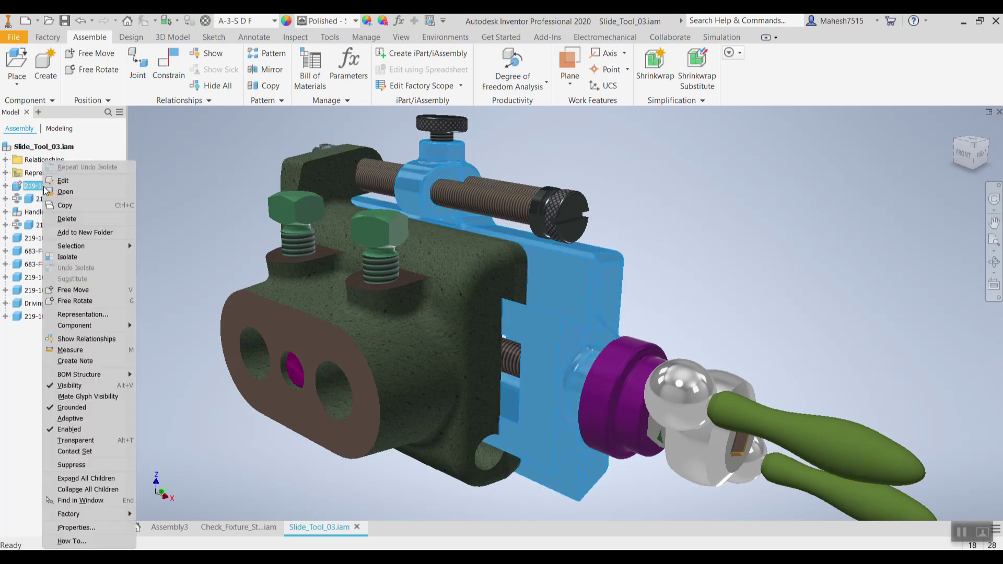
{"action": "left_click", "coordinate": [79, 452]}
{"action": "left_click", "coordinate": [221, 212]}
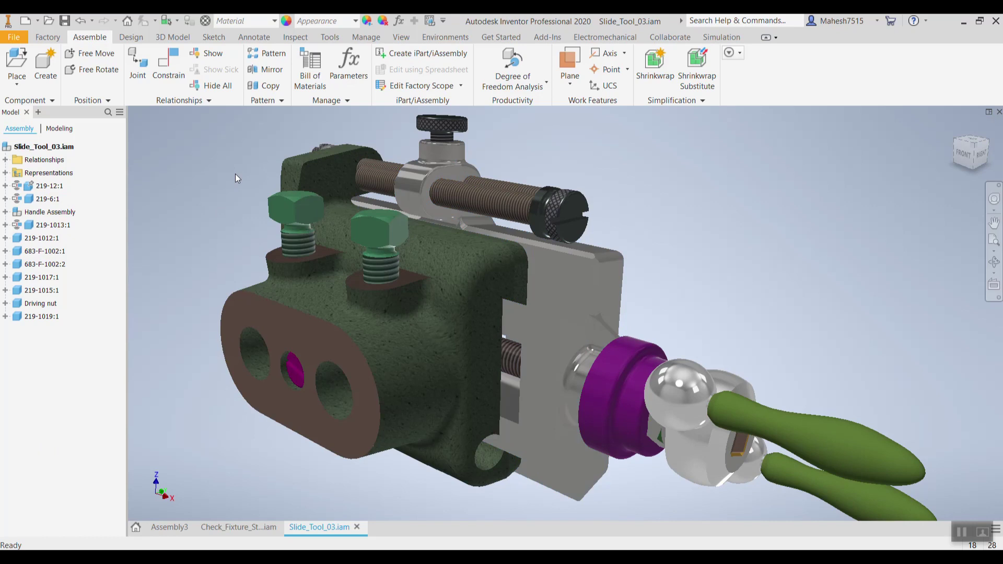
Step: Switch the contact solver off and back on
{"action": "left_click", "coordinate": [295, 38]}
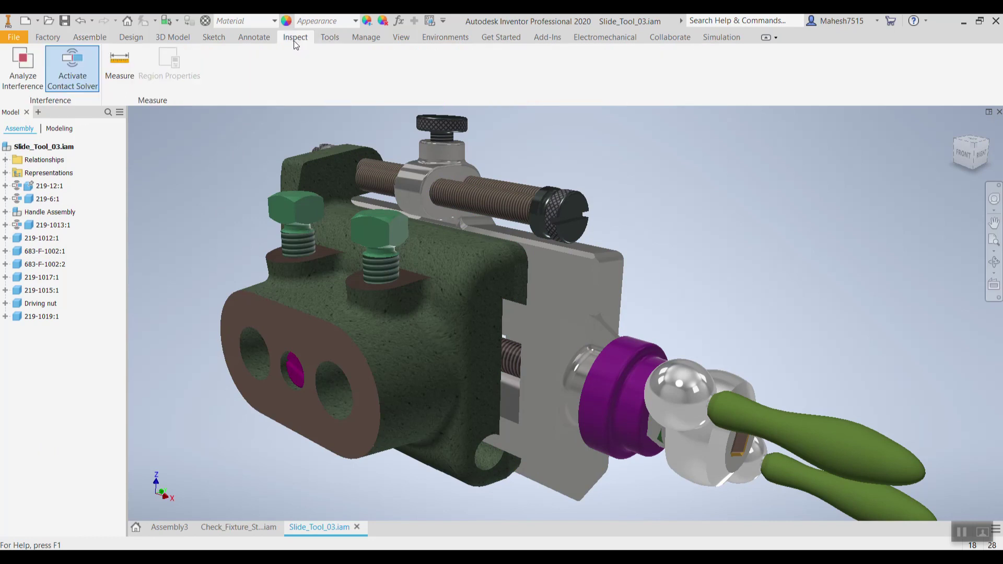
{"action": "left_click", "coordinate": [86, 80]}
{"action": "left_click", "coordinate": [73, 82]}
Step: Turn Handle Assembly to test the travel limit of 219-6:1 toward the handle with contact detection active
{"action": "left_click_drag", "start_coordinate": [812, 433], "coordinate": [914, 367]}
{"action": "middle_click_drag", "start_coordinate": [851, 370], "coordinate": [796, 320]}
{"action": "scroll", "coordinate": [796, 321], "scroll_direction": "up", "scroll_amount": 2}
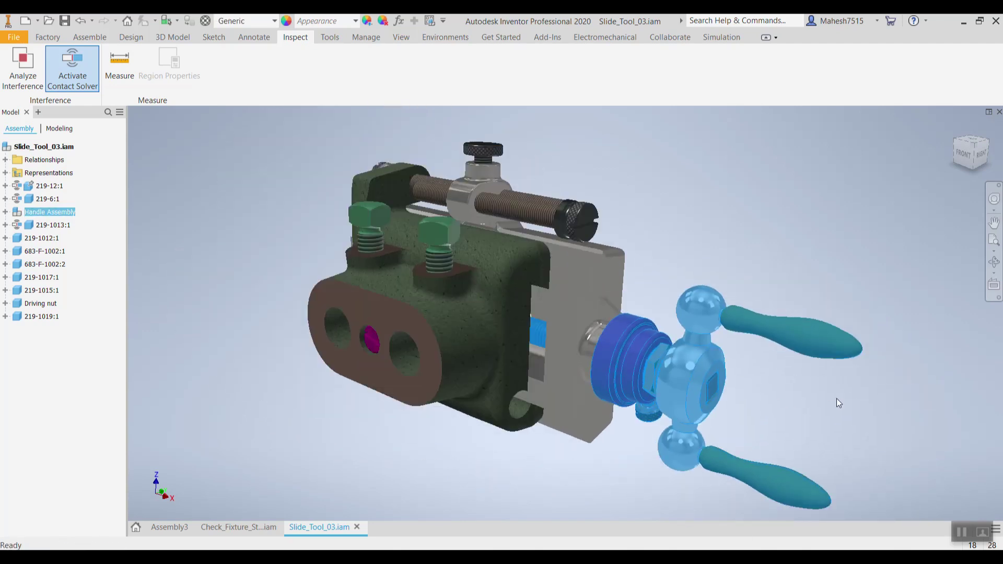
{"action": "left_click_drag", "start_coordinate": [830, 342], "coordinate": [825, 388]}
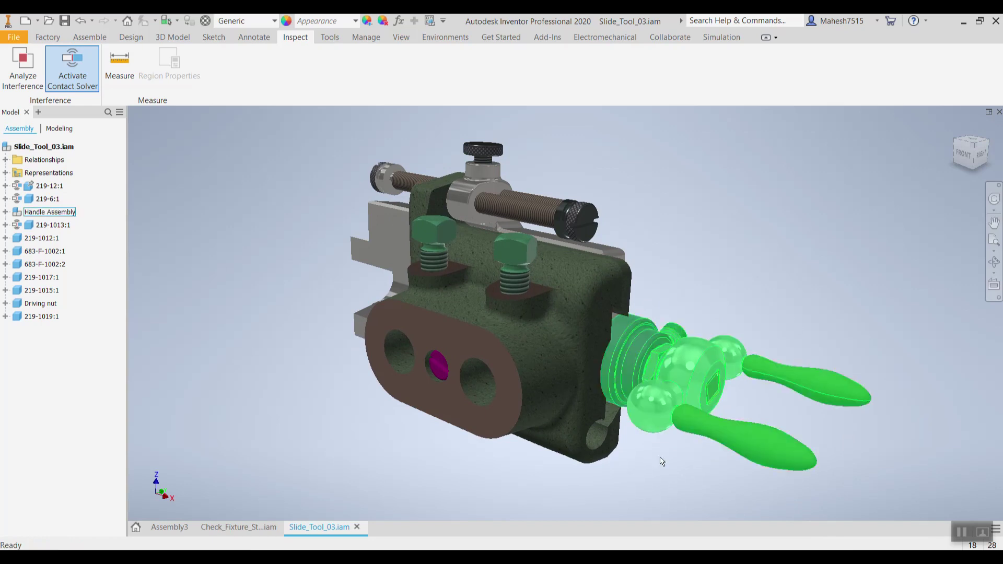
{"action": "left_click_drag", "start_coordinate": [726, 432], "coordinate": [644, 418]}
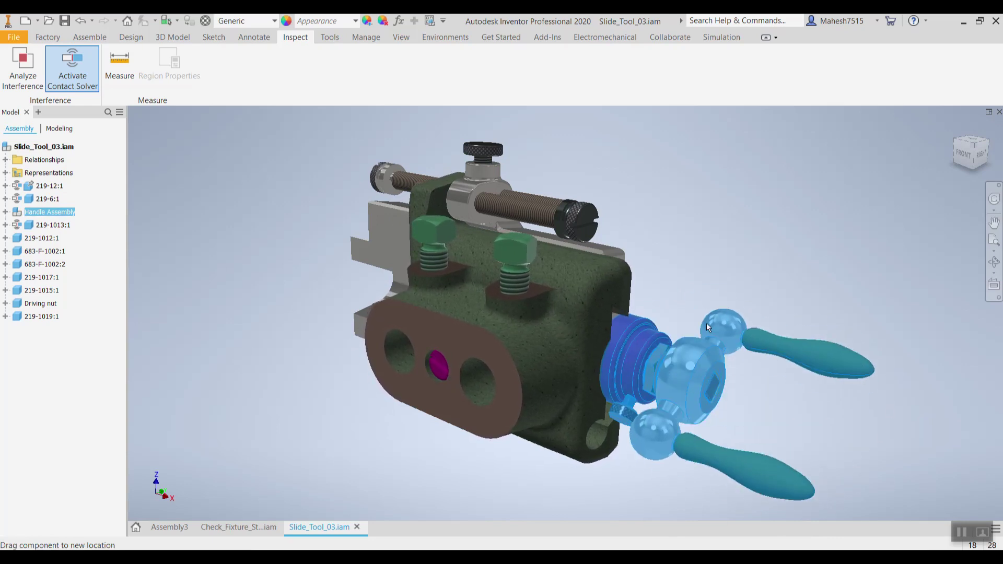
{"action": "left_click_drag", "start_coordinate": [754, 340], "coordinate": [786, 403]}
{"action": "left_click", "coordinate": [707, 271]}
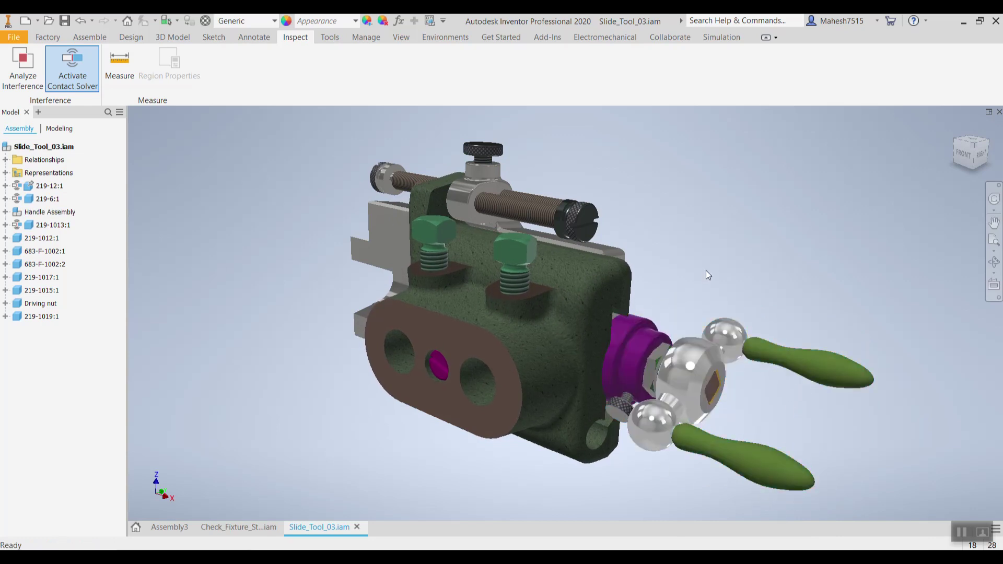
Step: Pull 219-6:1 away from the handle and turn Handle Assembly repeatedly to test how contact limits its travel along the slide
{"action": "left_click_drag", "start_coordinate": [721, 416], "coordinate": [490, 318]}
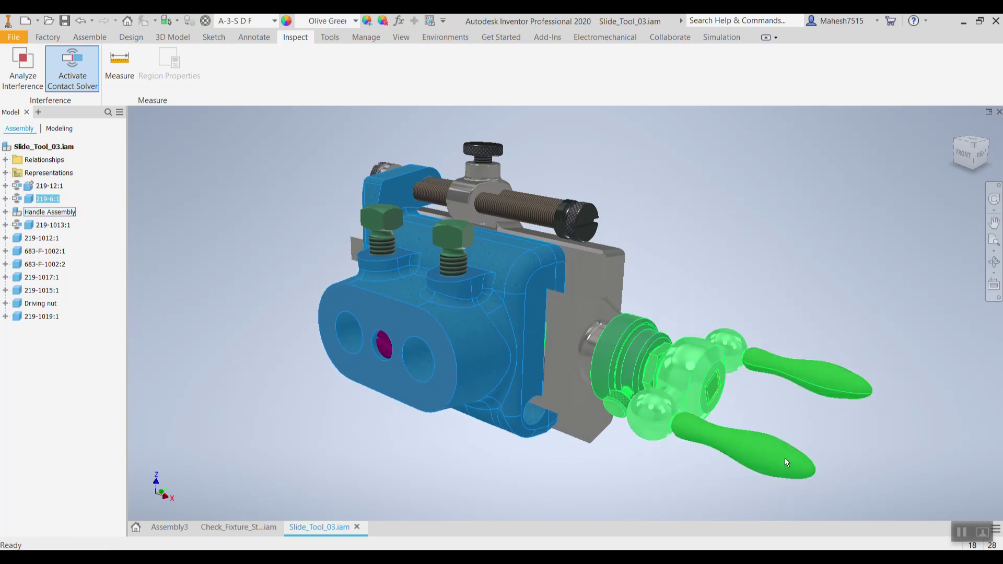
{"action": "left_click_drag", "start_coordinate": [744, 371], "coordinate": [703, 445]}
{"action": "middle_click_drag", "start_coordinate": [633, 363], "coordinate": [686, 408], "text": "shift"}
{"action": "left_click_drag", "start_coordinate": [798, 306], "coordinate": [671, 430]}
{"action": "left_click_drag", "start_coordinate": [754, 407], "coordinate": [733, 260]}
{"action": "middle_click_drag", "start_coordinate": [727, 400], "coordinate": [695, 397], "text": "shift"}
{"action": "left_click_drag", "start_coordinate": [804, 425], "coordinate": [792, 394]}
{"action": "left_click_drag", "start_coordinate": [771, 464], "coordinate": [875, 186]}
{"action": "left_click_drag", "start_coordinate": [781, 470], "coordinate": [769, 285]}
{"action": "left_click", "coordinate": [419, 375]}
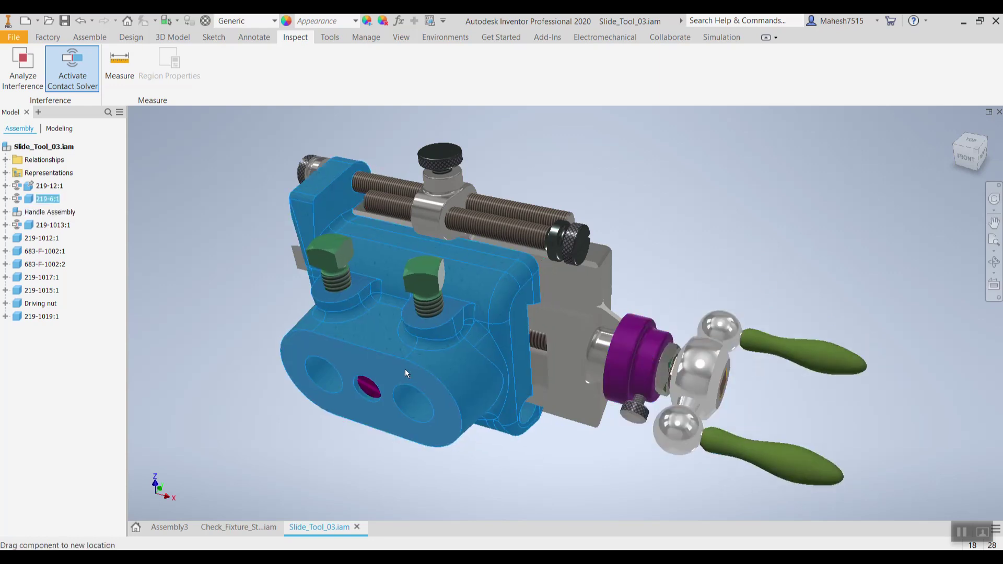
{"action": "mouse_move", "coordinate": [393, 367]}
{"action": "left_mouse_down"}
{"action": "mouse_move", "coordinate": [410, 370]}
{"action": "mouse_move", "coordinate": [387, 356]}
{"action": "left_mouse_up"}
{"action": "left_click", "coordinate": [214, 292]}
Step: Deactivate the contact solver for the slide tool assembly
{"action": "left_click", "coordinate": [96, 81]}
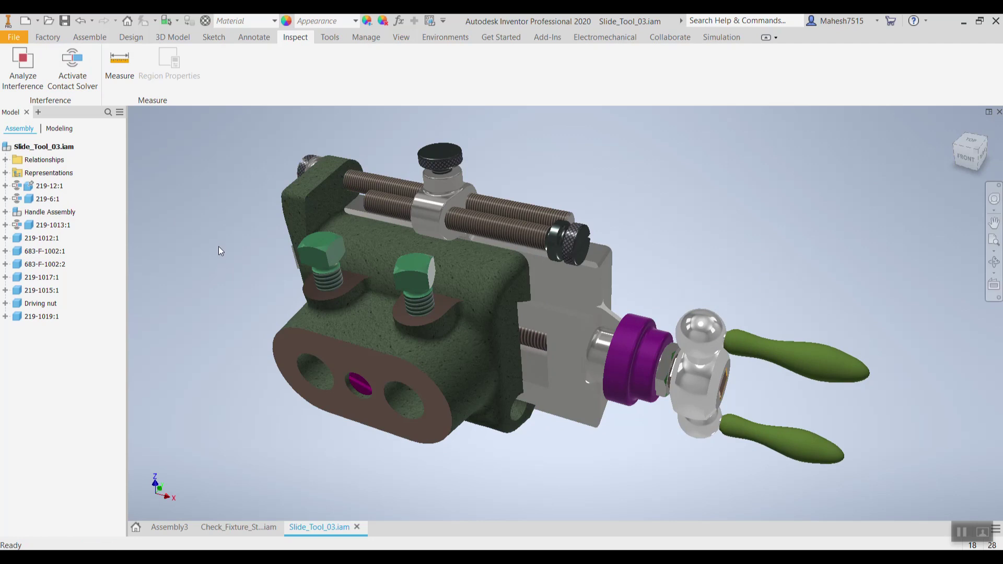
{"action": "middle_click_drag", "start_coordinate": [209, 293], "coordinate": [224, 275], "text": "shift"}
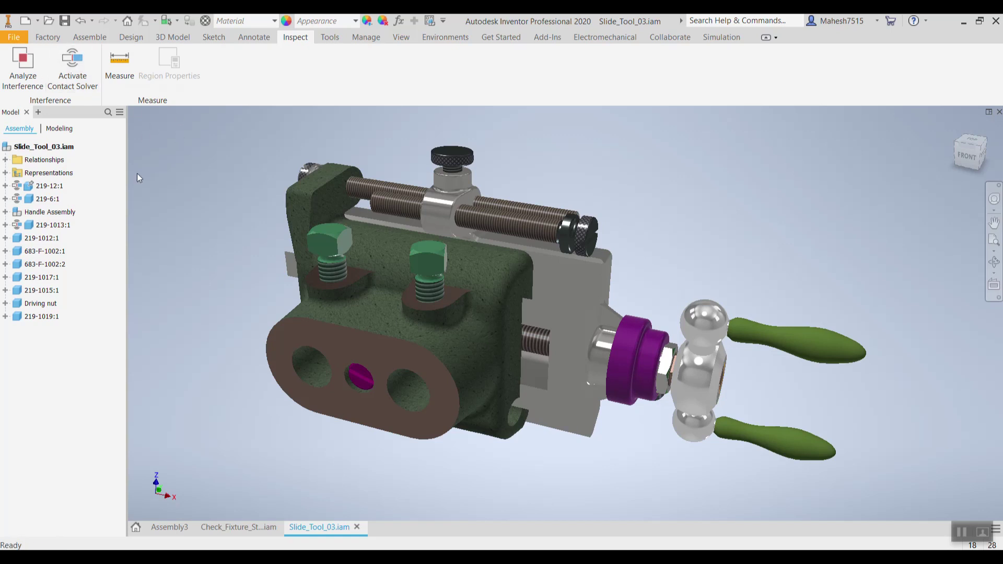
{"action": "left_click", "coordinate": [55, 214]}
{"action": "mouse_move", "coordinate": [209, 343]}
{"action": "middle_mouse_down", "text": "shift"}
{"action": "mouse_move", "coordinate": [217, 321]}
{"action": "mouse_move", "coordinate": [213, 335]}
{"action": "middle_mouse_up", "text": "shift"}
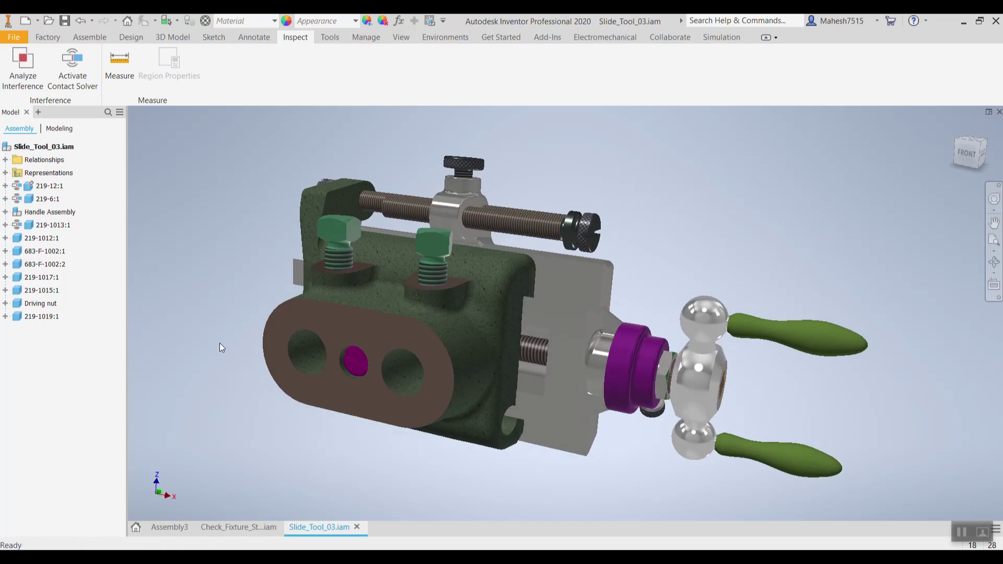
Step: Review the Assembly and Transitional constraint options, and leave the Constrain command without placing a constraint
{"action": "left_click", "coordinate": [89, 36]}
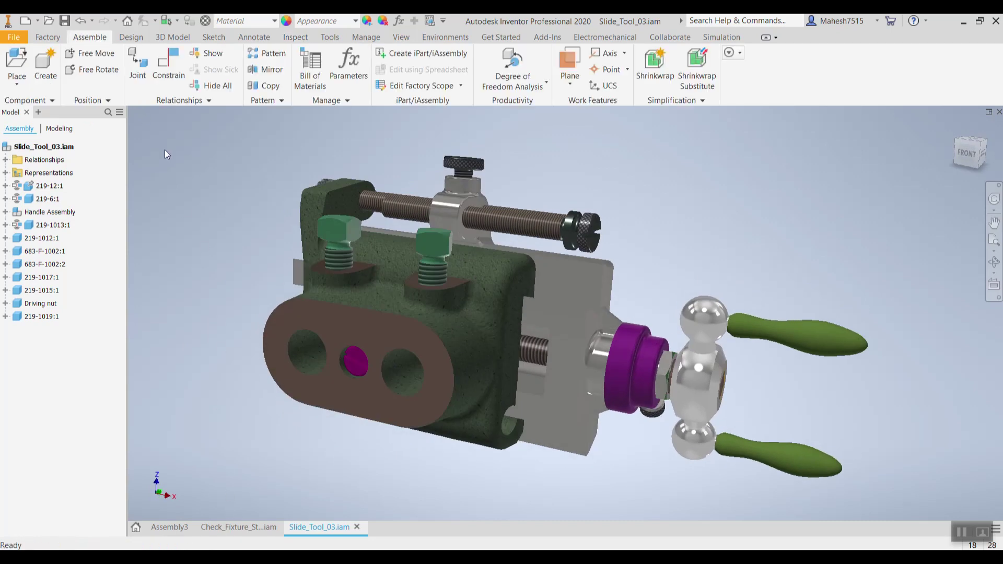
{"action": "left_click", "coordinate": [168, 65]}
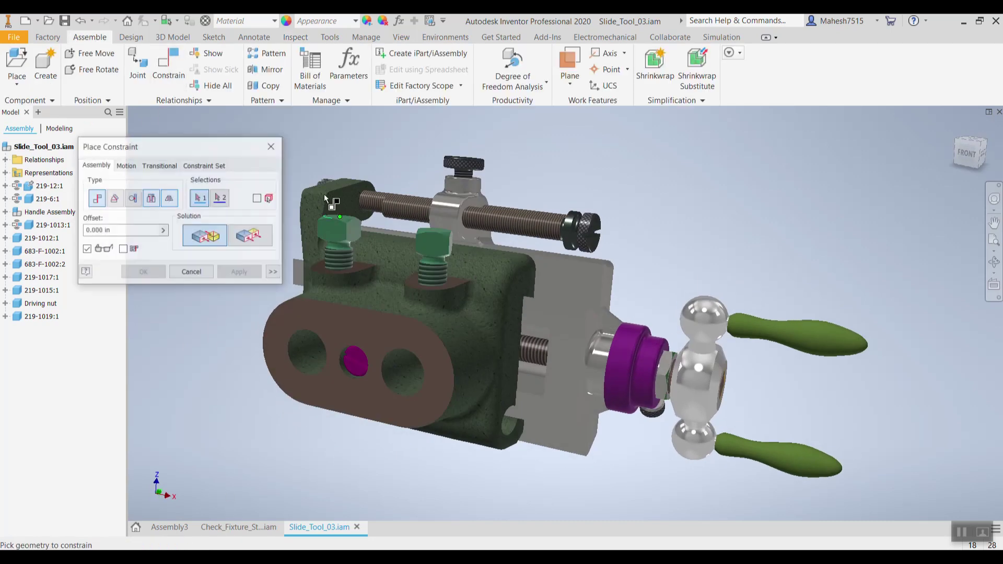
{"action": "left_click", "coordinate": [155, 170]}
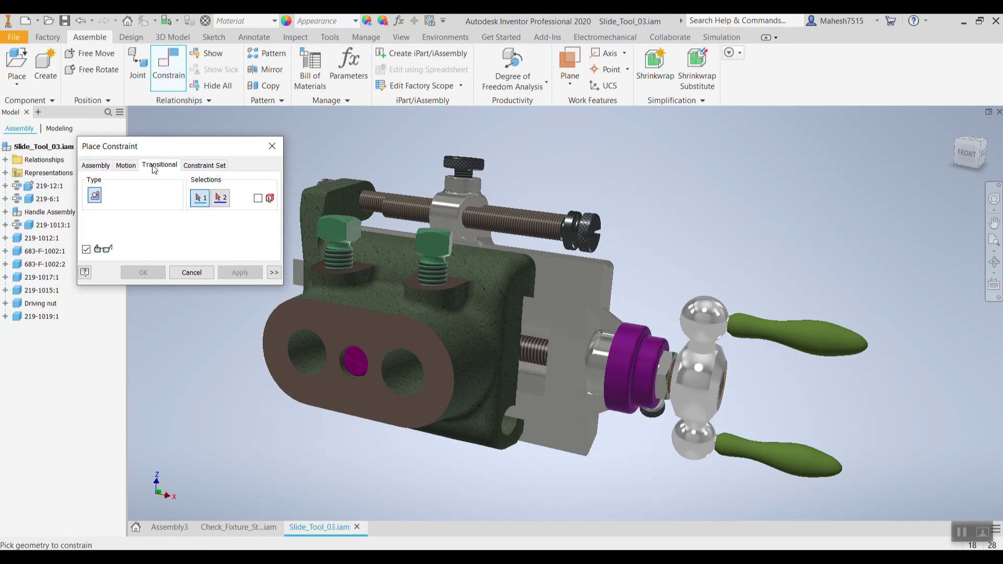
{"action": "left_click", "coordinate": [109, 166]}
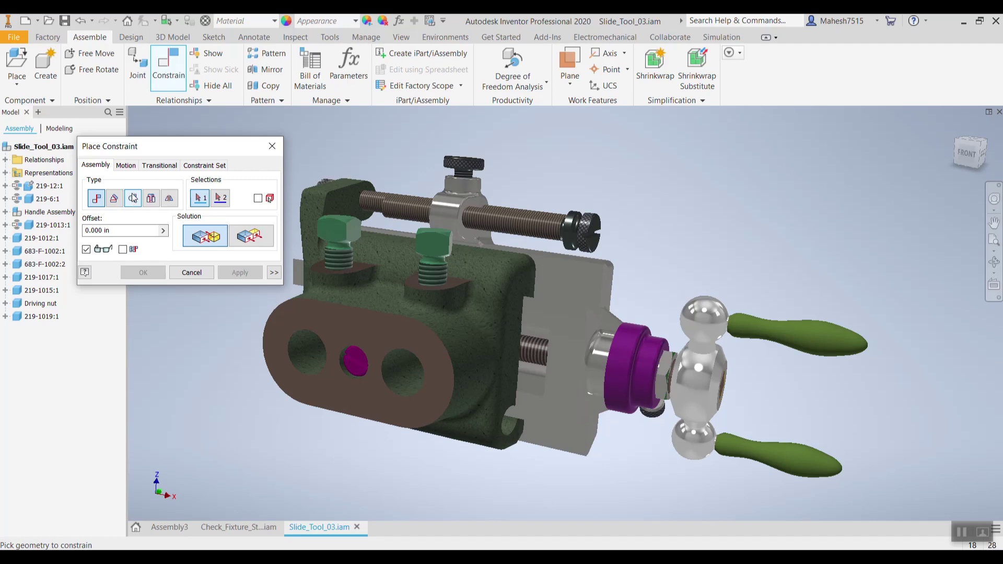
{"action": "left_click", "coordinate": [161, 166]}
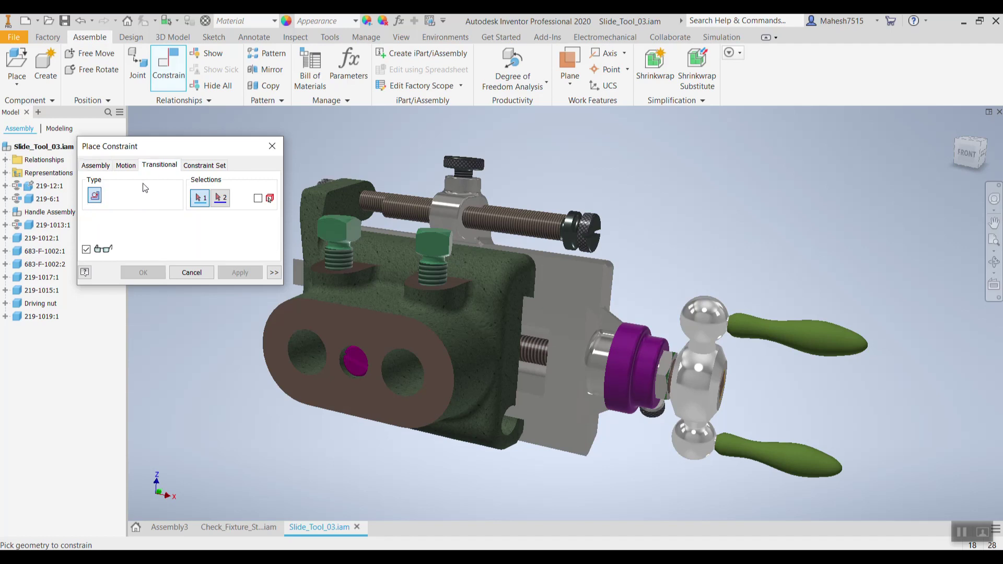
{"action": "left_click", "coordinate": [272, 145]}
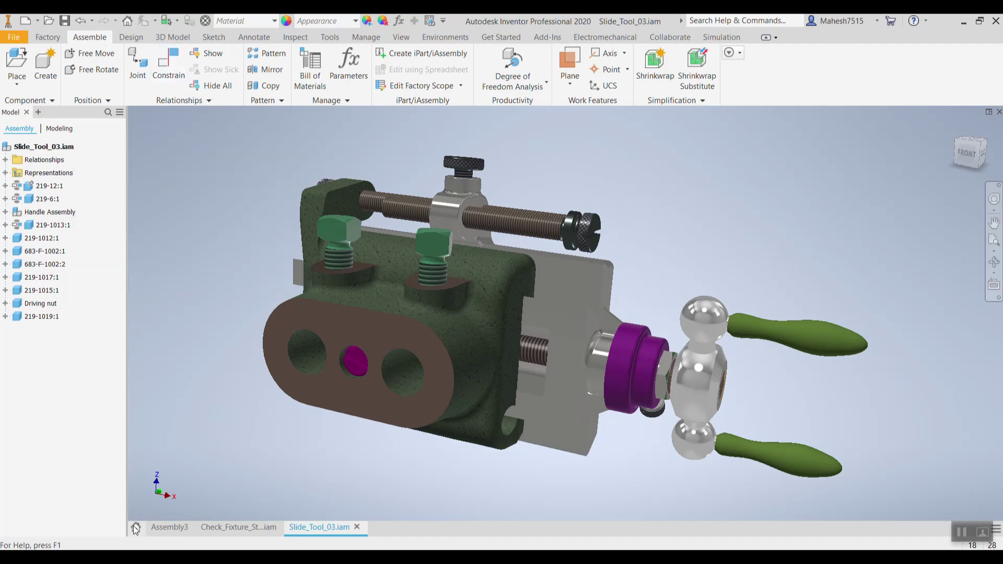
Step: Open Cam_Valve.iam from the Assembly Relationships folder
{"action": "left_click", "coordinate": [136, 527]}
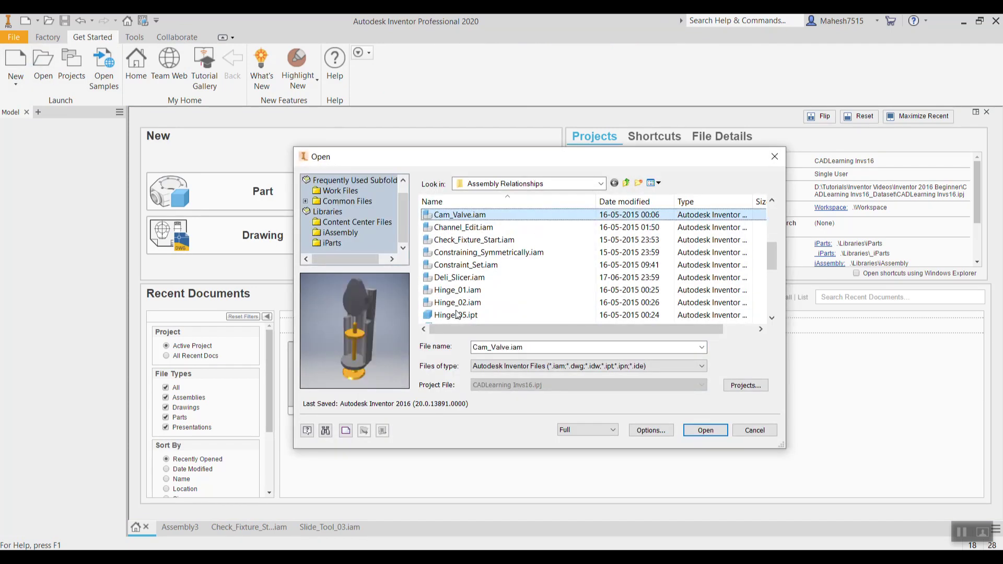
{"action": "key", "text": "Up"}
{"action": "key", "text": "Up"}
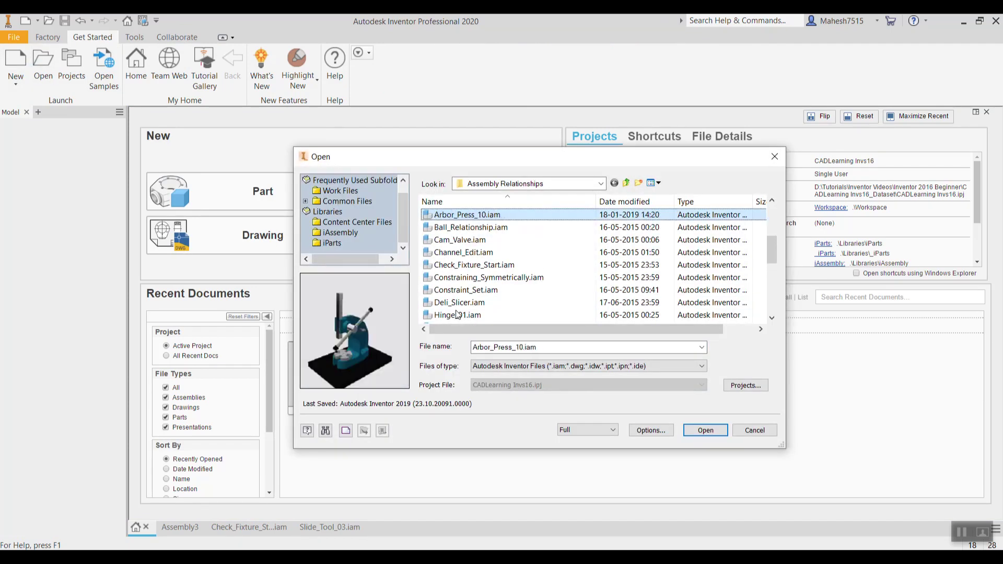
{"action": "key", "text": "Down"}
{"action": "key", "text": "Down"}
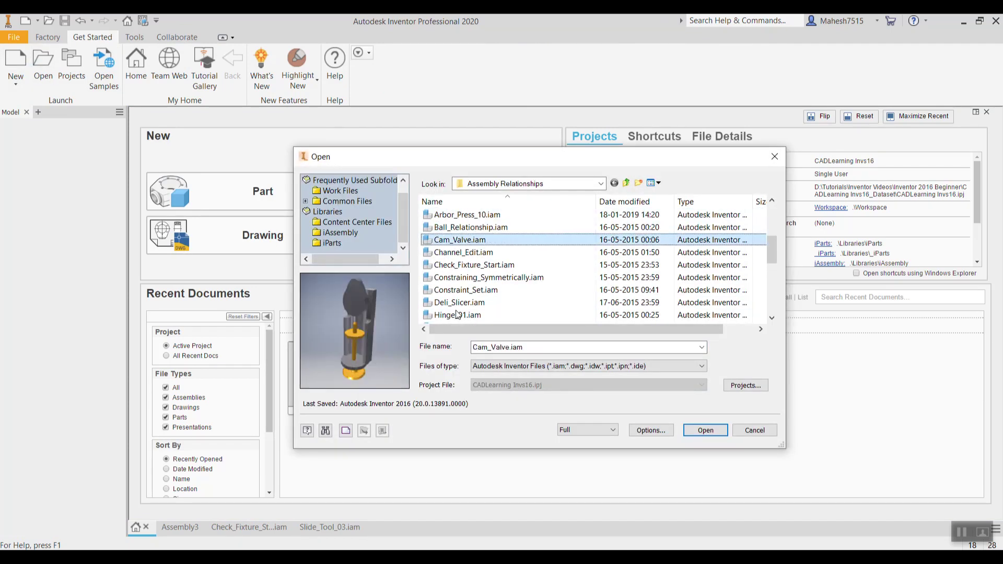
{"action": "left_click", "coordinate": [457, 242]}
{"action": "left_click", "coordinate": [705, 432]}
{"action": "left_click", "coordinate": [717, 432]}
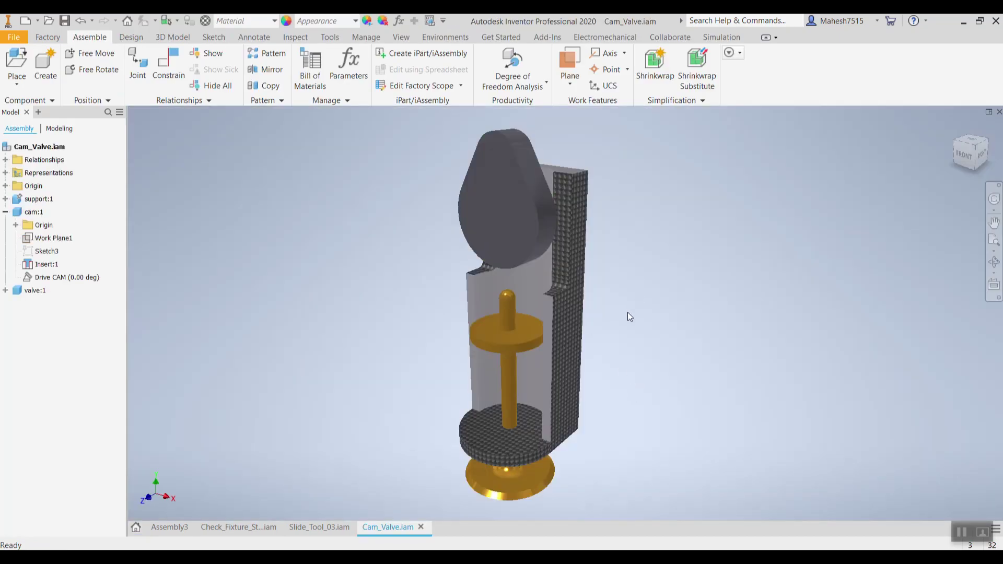
Step: Turn the cam slightly and place a Transitional constraint between the valve stem's rounded tip and the cam's curved outer face
{"action": "left_click_drag", "start_coordinate": [507, 183], "coordinate": [460, 166]}
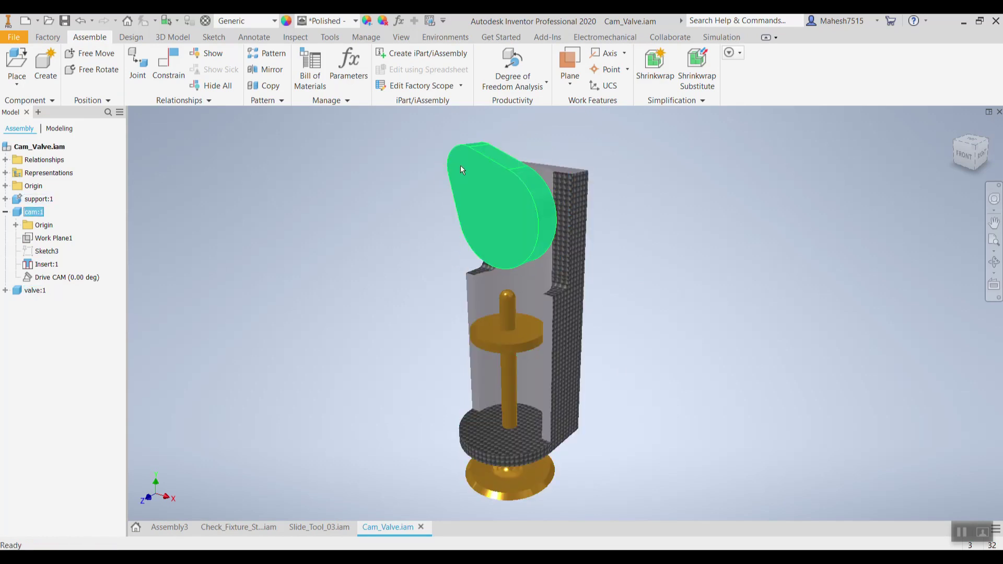
{"action": "left_click", "coordinate": [171, 74]}
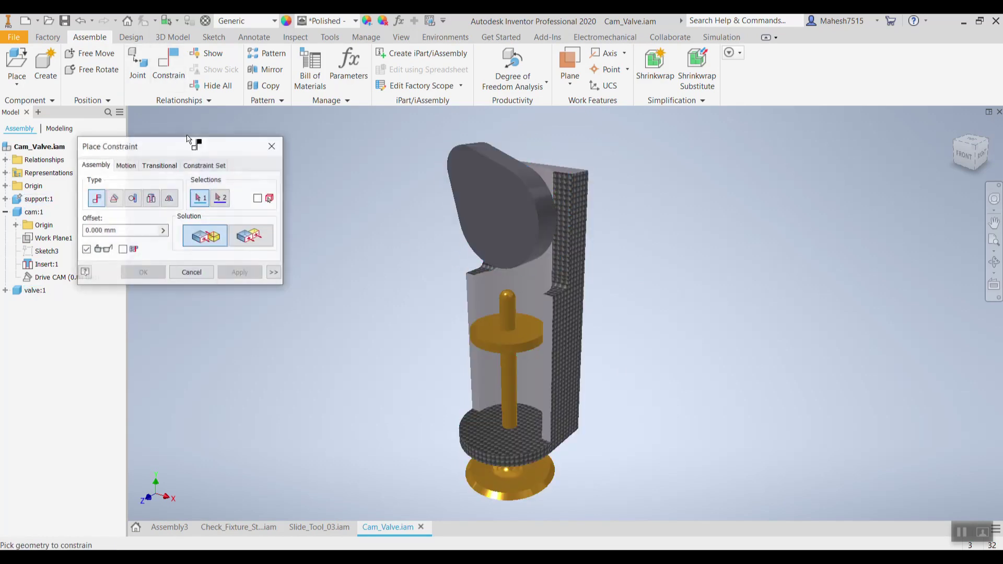
{"action": "left_click", "coordinate": [159, 165]}
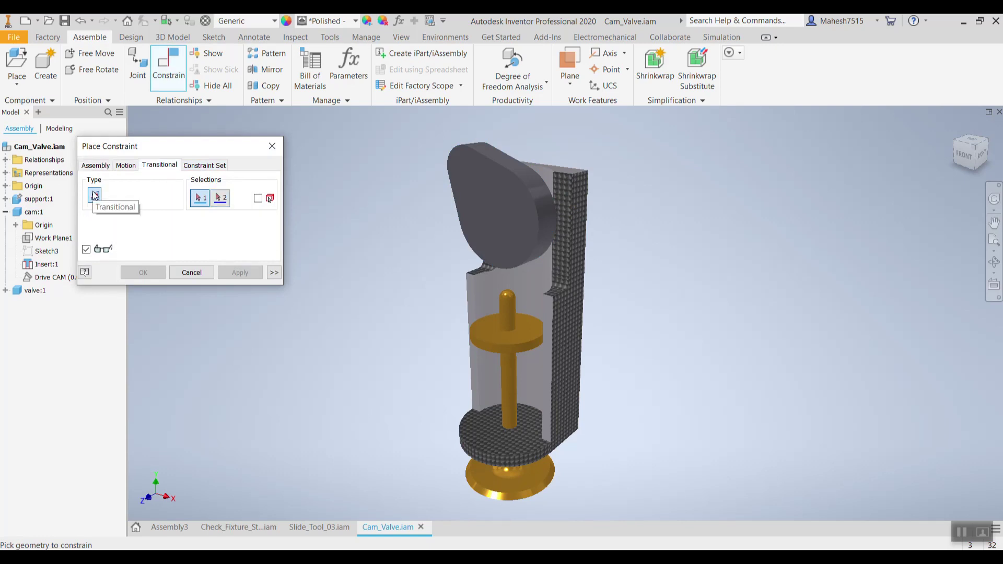
{"action": "left_click", "coordinate": [126, 165]}
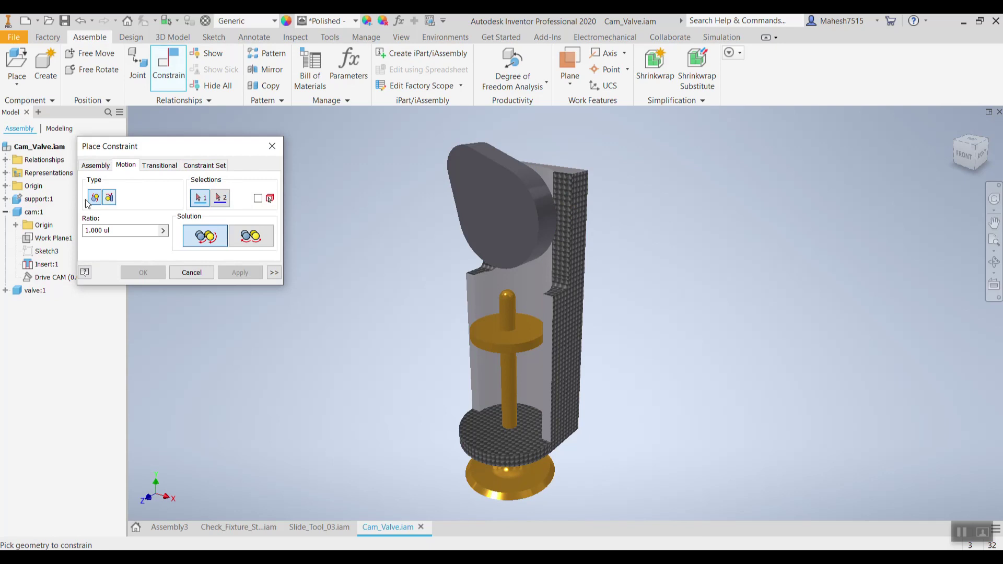
{"action": "left_click", "coordinate": [158, 166]}
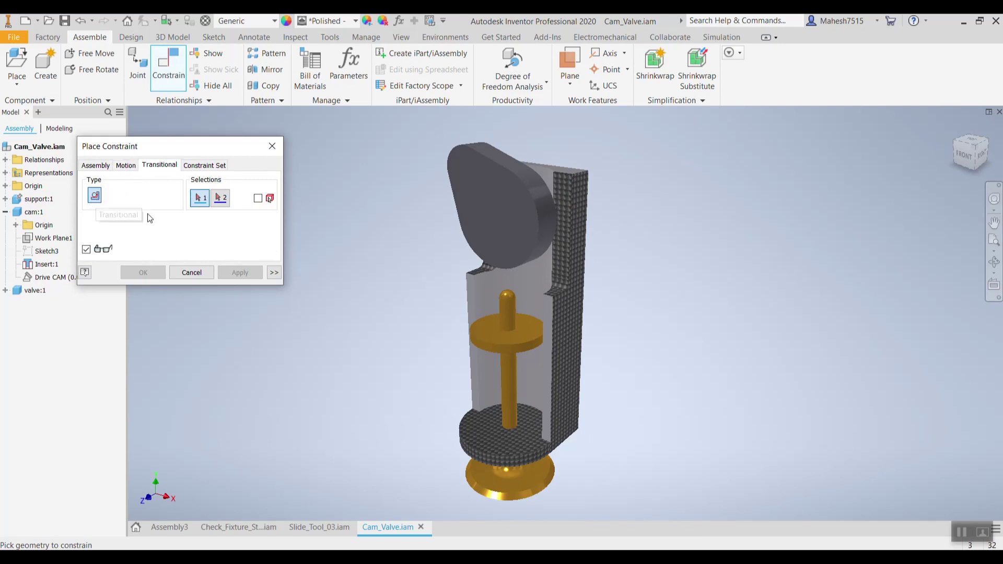
{"action": "left_click", "coordinate": [511, 295]}
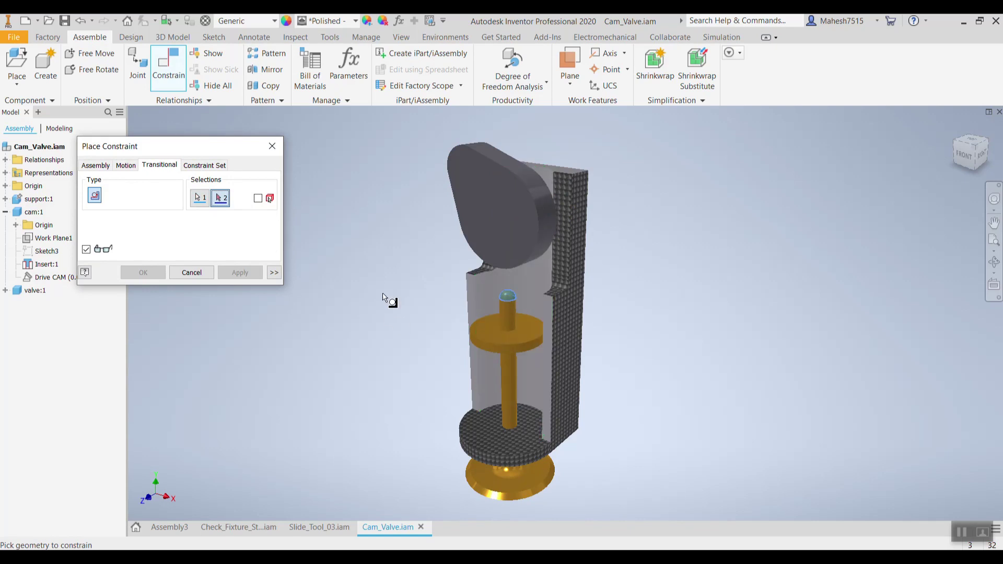
{"action": "left_click", "coordinate": [547, 222]}
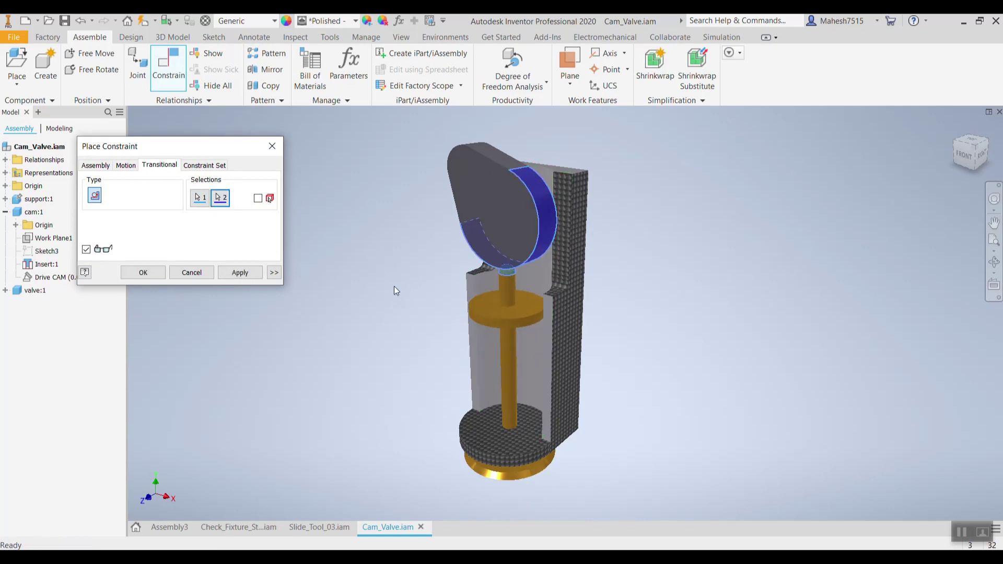
{"action": "left_click", "coordinate": [228, 271]}
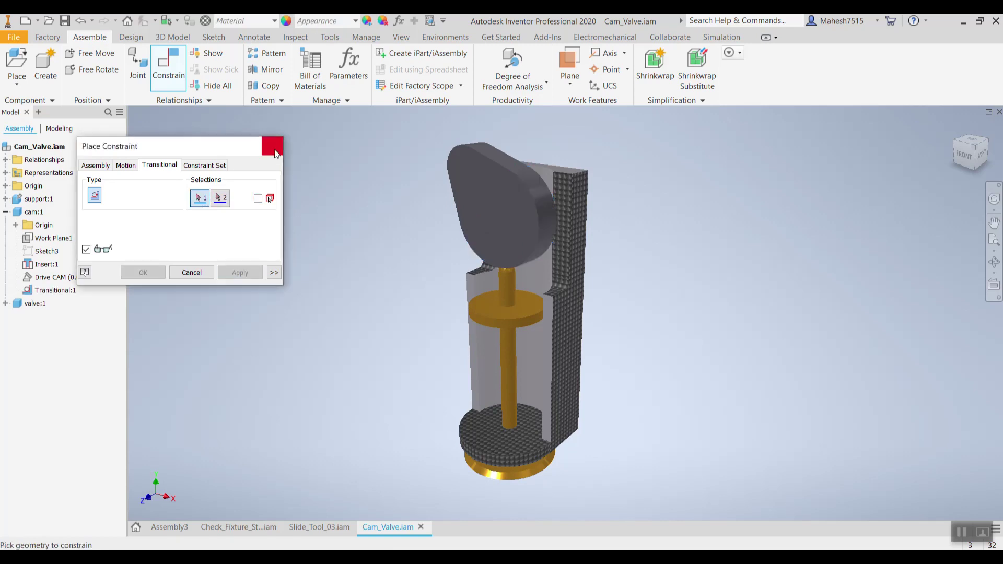
{"action": "left_click", "coordinate": [272, 147]}
Step: Rotate the cam back and forth to test how the valve follows its profile
{"action": "left_click_drag", "start_coordinate": [468, 186], "coordinate": [554, 218]}
{"action": "left_click_drag", "start_coordinate": [538, 183], "coordinate": [471, 215]}
{"action": "left_click", "coordinate": [337, 235]}
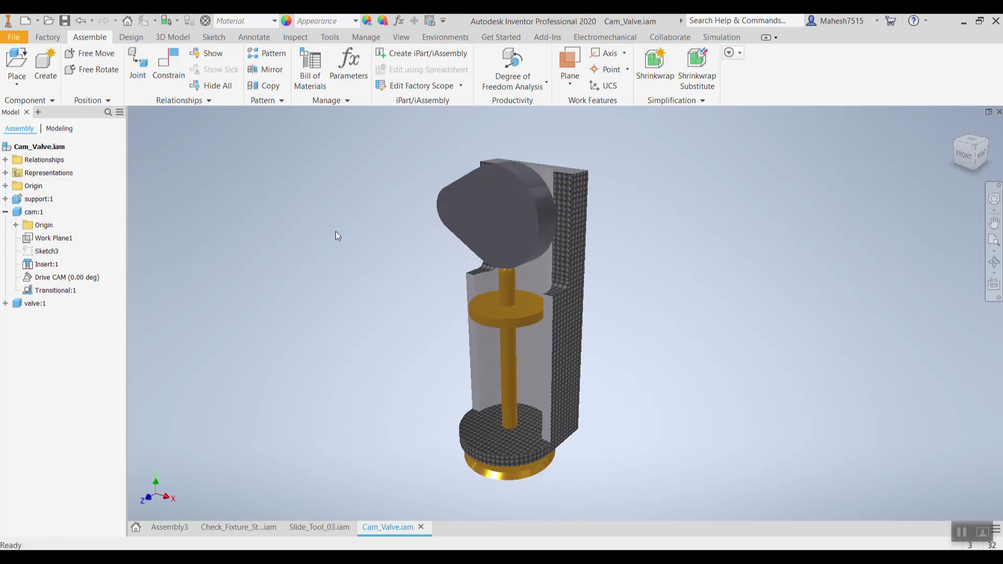
Step: Review the Assembly constraint options and the available joint types, leaving both commands without placing a relationship
{"action": "left_click", "coordinate": [176, 77]}
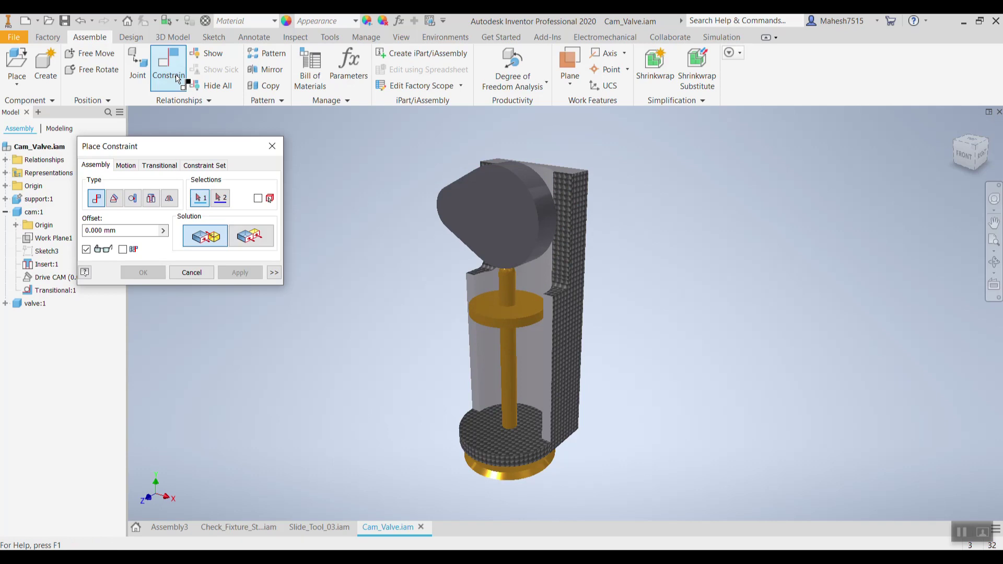
{"action": "left_click", "coordinate": [274, 150]}
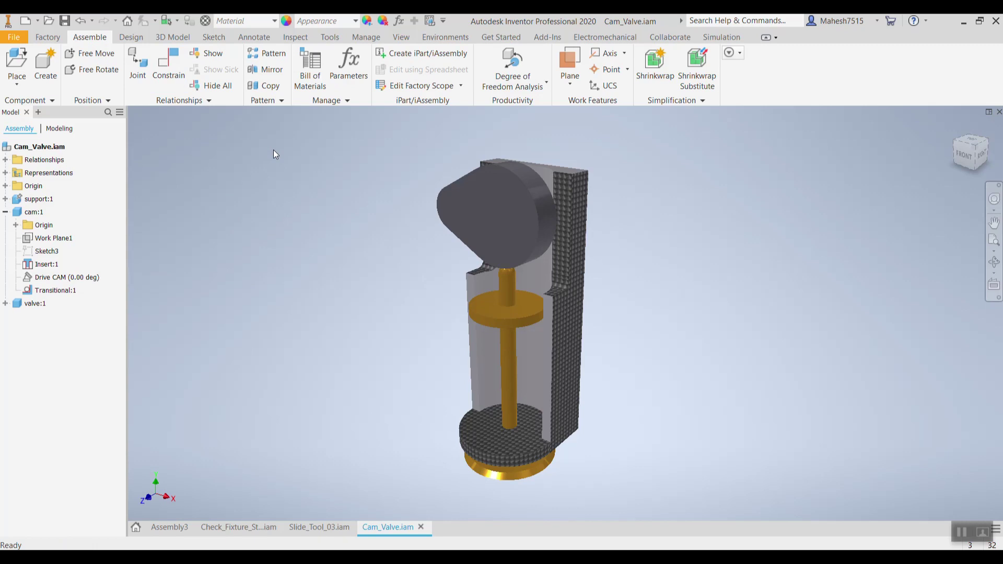
{"action": "left_click", "coordinate": [137, 65]}
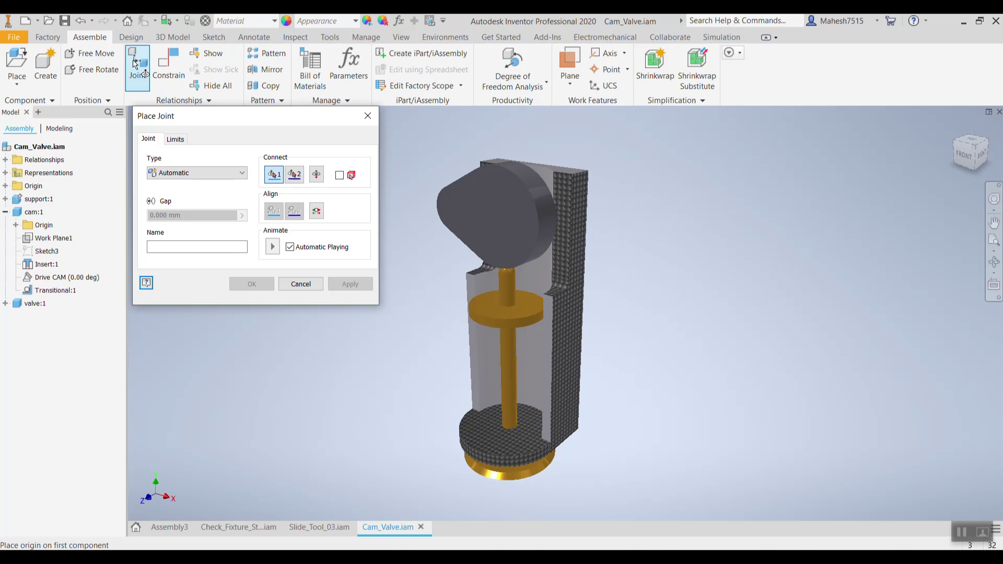
{"action": "left_click", "coordinate": [202, 173]}
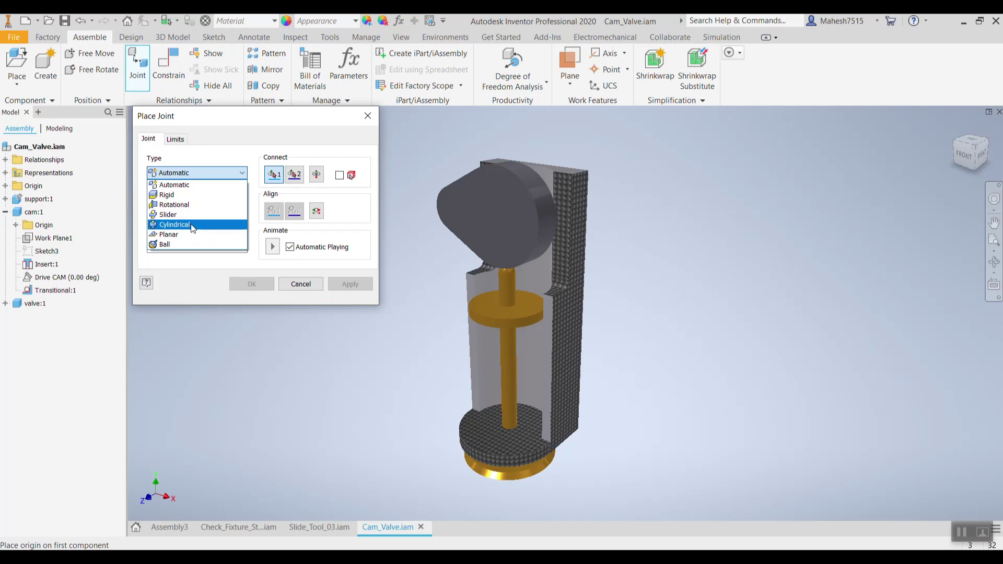
{"action": "left_click", "coordinate": [369, 121]}
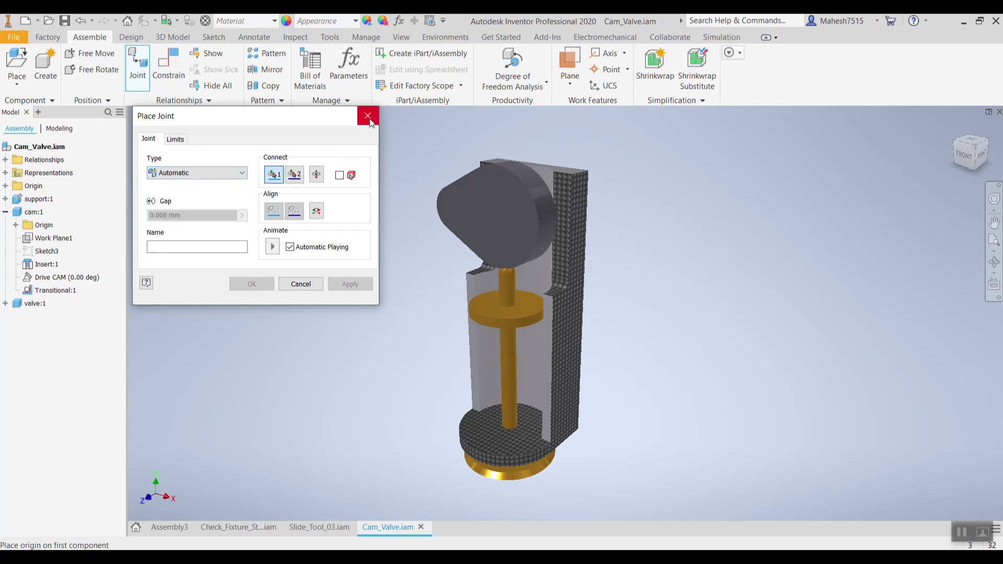
{"action": "left_click", "coordinate": [369, 119]}
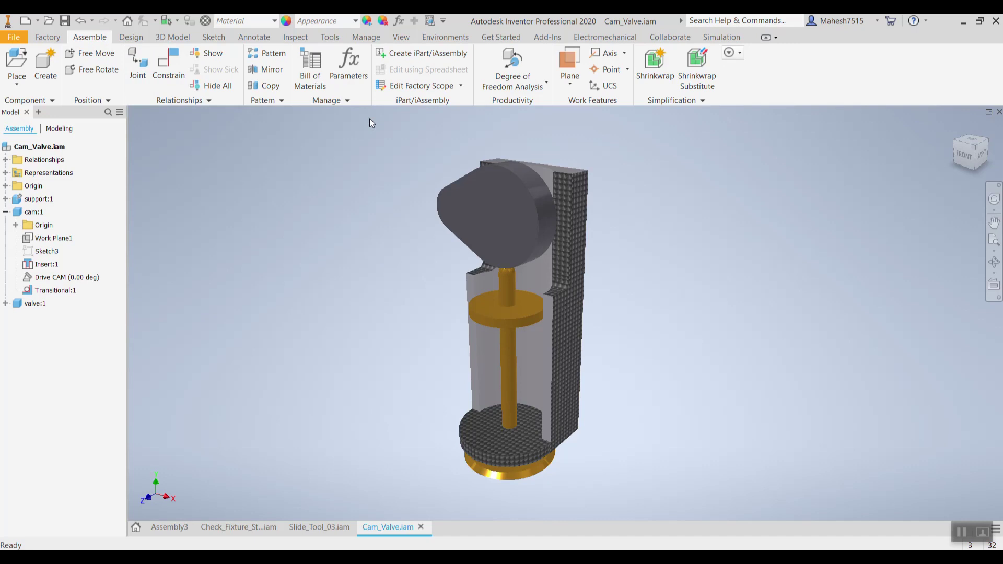
Step: Run Degree of Freedom Analysis on the cam valve and animate the remaining freedom of cam:1
{"action": "left_click", "coordinate": [529, 90]}
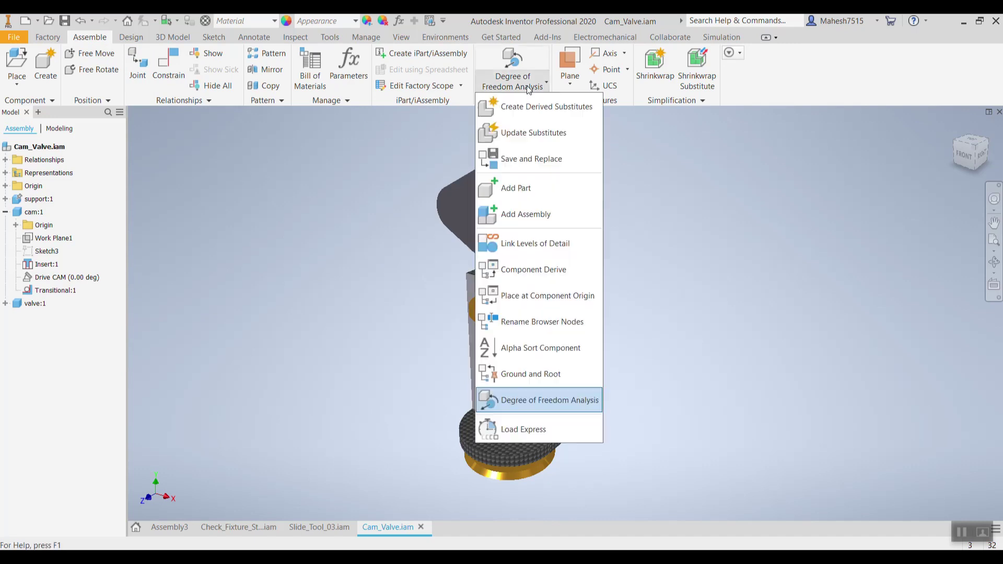
{"action": "left_click", "coordinate": [524, 401]}
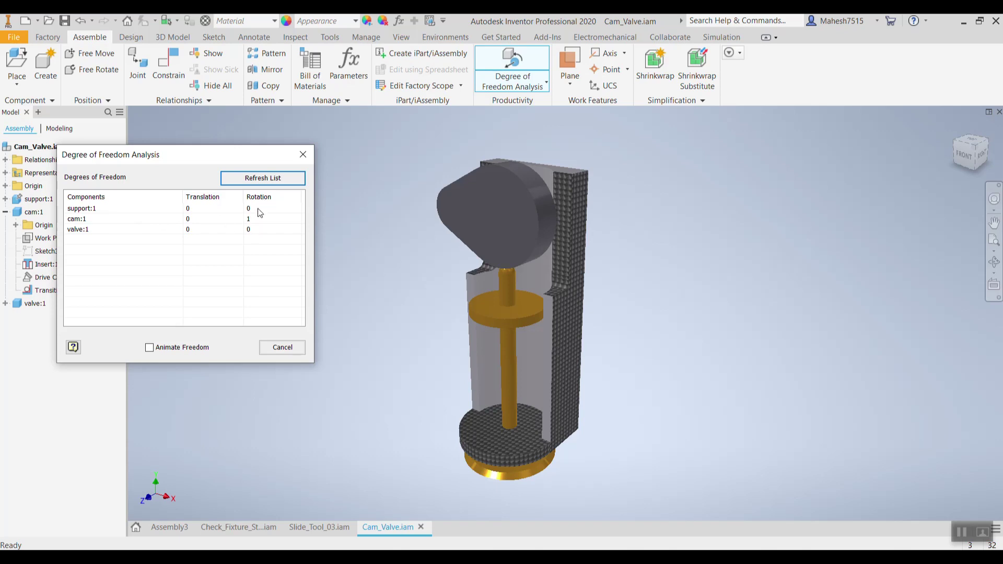
{"action": "left_click", "coordinate": [272, 219]}
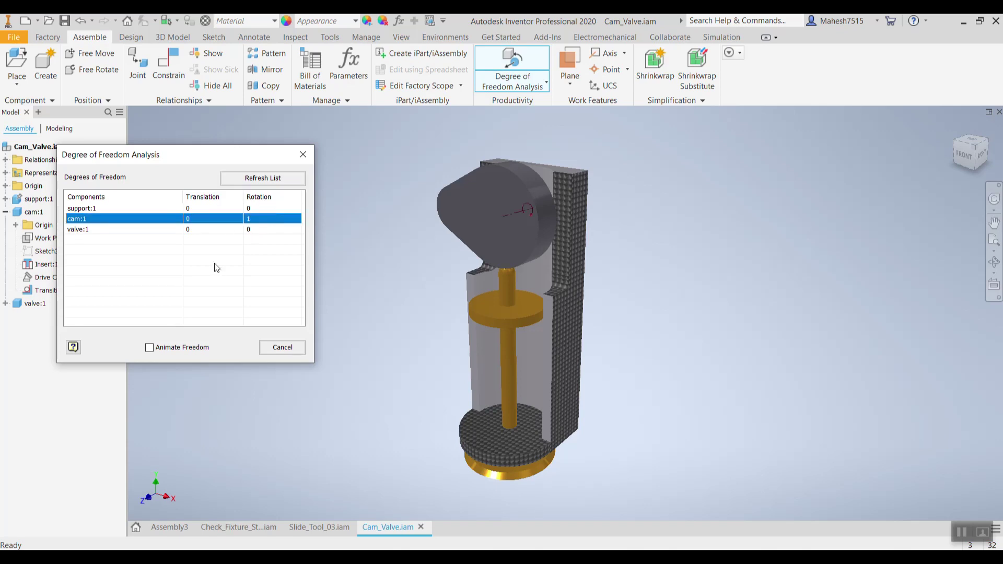
{"action": "left_click", "coordinate": [149, 348]}
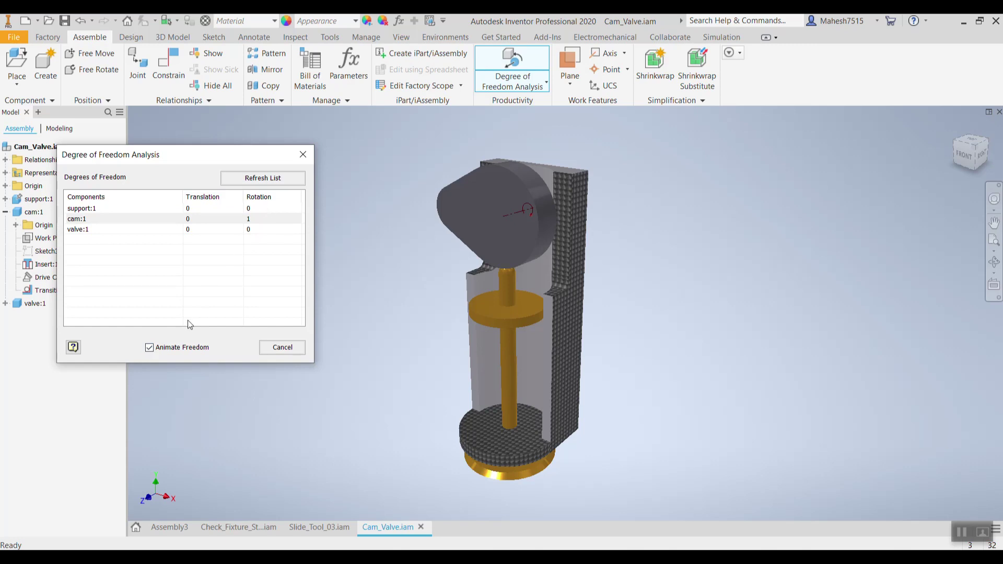
{"action": "left_click", "coordinate": [266, 209]}
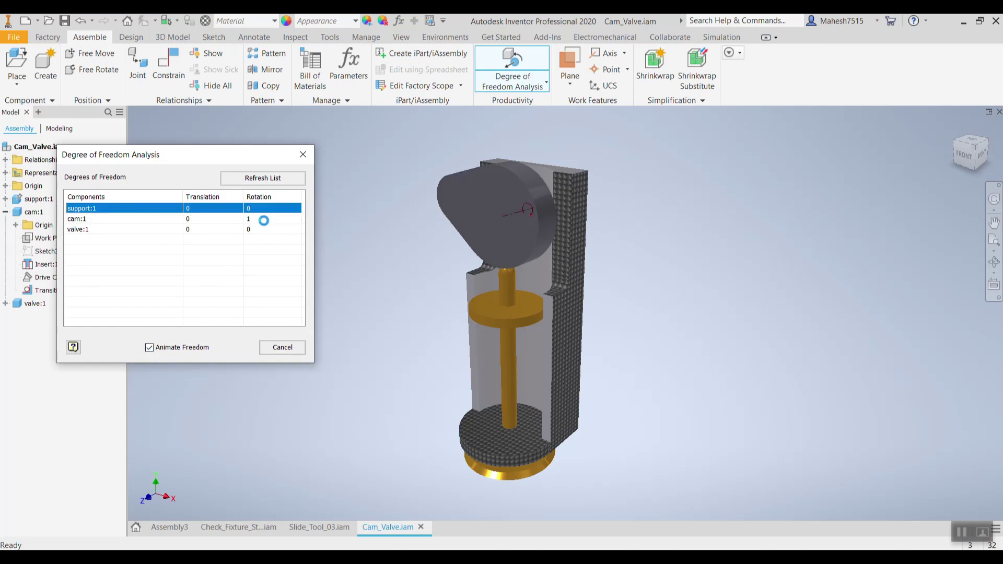
{"action": "left_click", "coordinate": [263, 219]}
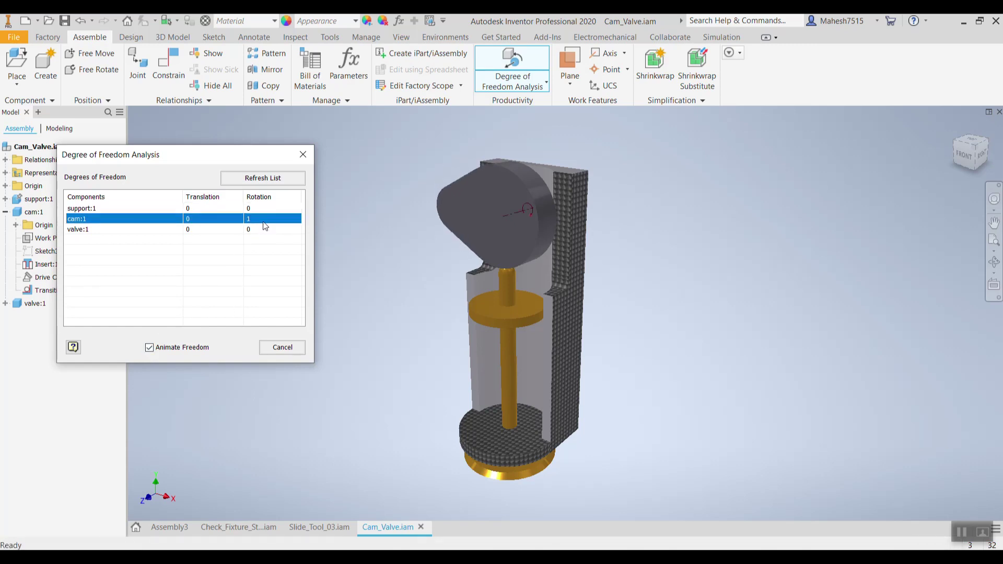
{"action": "left_click", "coordinate": [304, 153]}
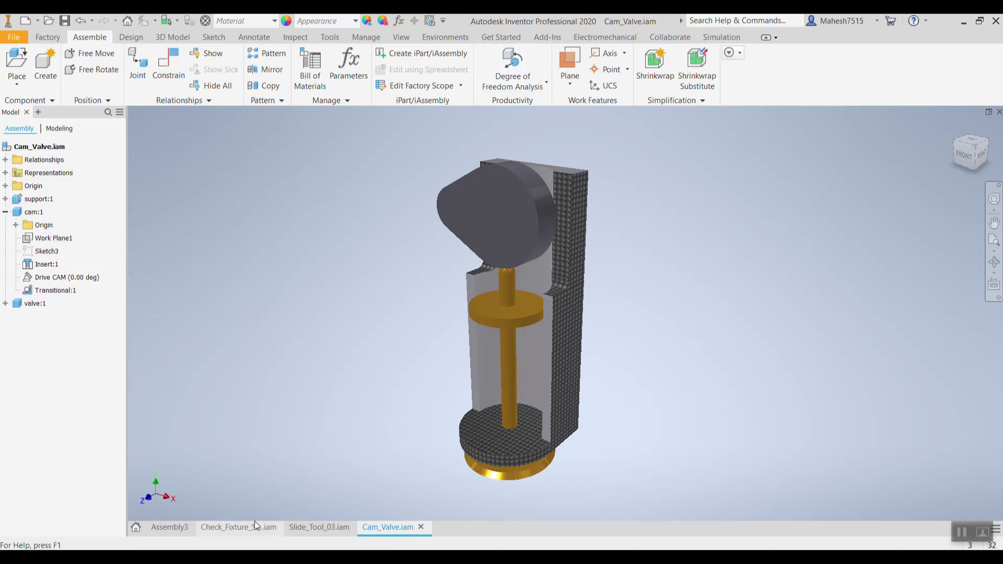
Step: Run Degree of Freedom Analysis on Check_Fixture_Start.iam and animate the freedom of the first two heavy thumb screws listed
{"action": "left_click", "coordinate": [255, 525]}
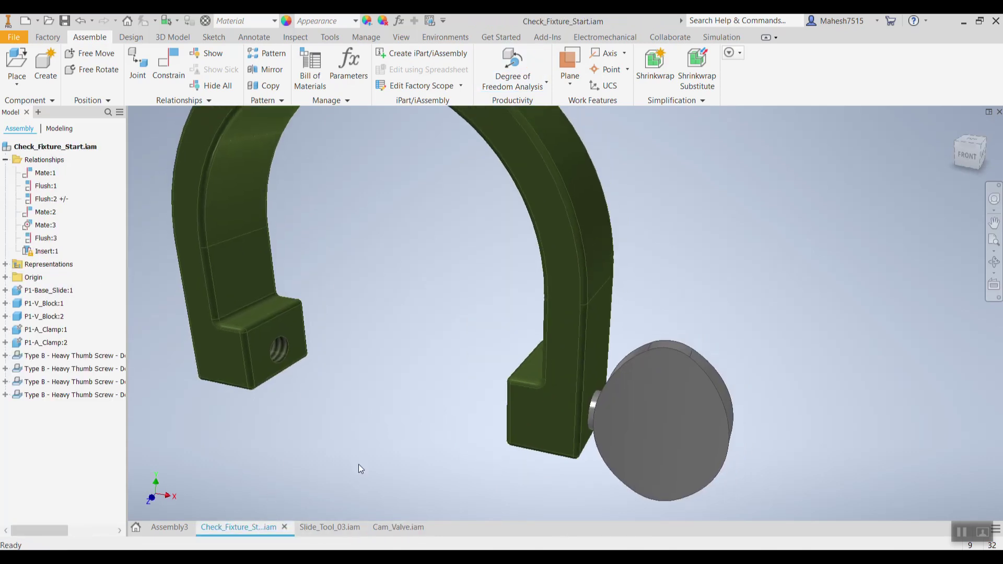
{"action": "scroll", "coordinate": [368, 449], "scroll_direction": "down", "scroll_amount": 5}
{"action": "scroll", "coordinate": [463, 347], "scroll_direction": "up", "scroll_amount": 5}
{"action": "middle_click_drag", "start_coordinate": [331, 376], "coordinate": [413, 346]}
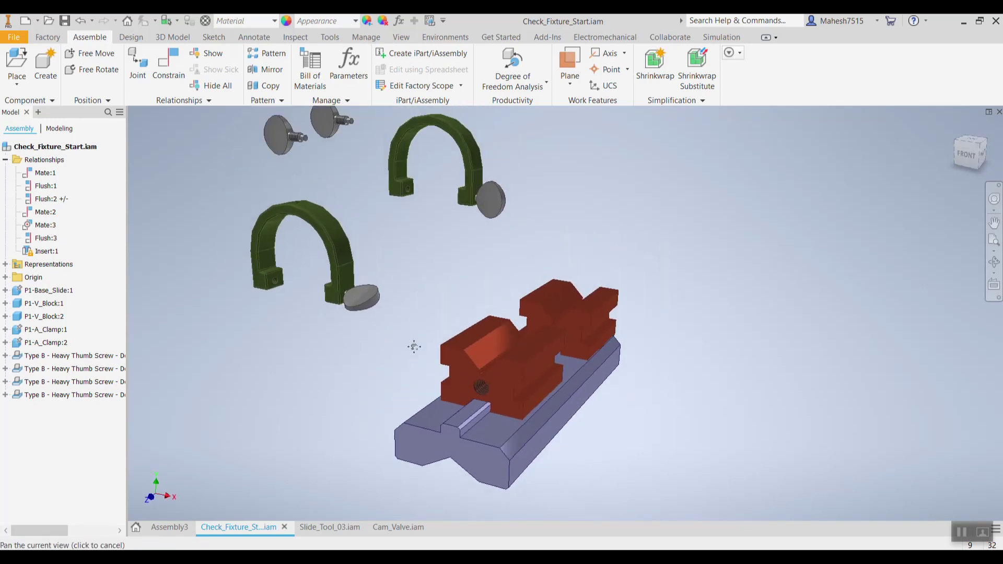
{"action": "left_click", "coordinate": [508, 62]}
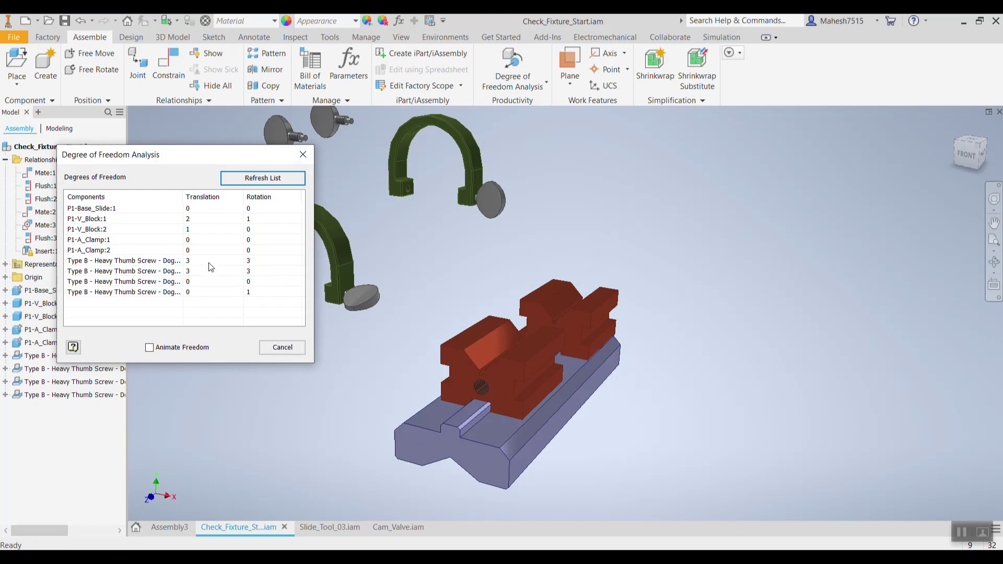
{"action": "left_click", "coordinate": [149, 348]}
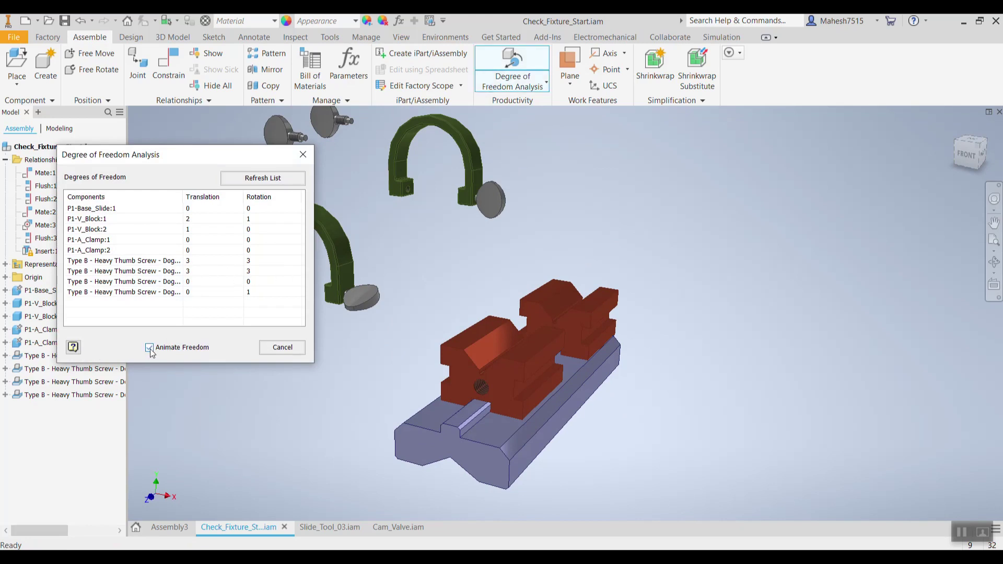
{"action": "left_click", "coordinate": [254, 260]}
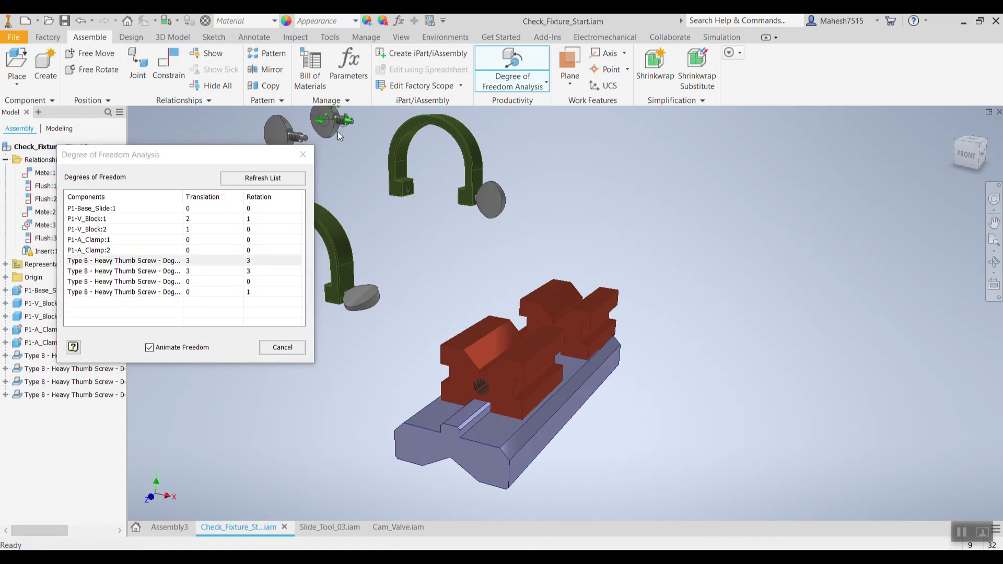
{"action": "scroll", "coordinate": [338, 130], "scroll_direction": "up", "scroll_amount": 5}
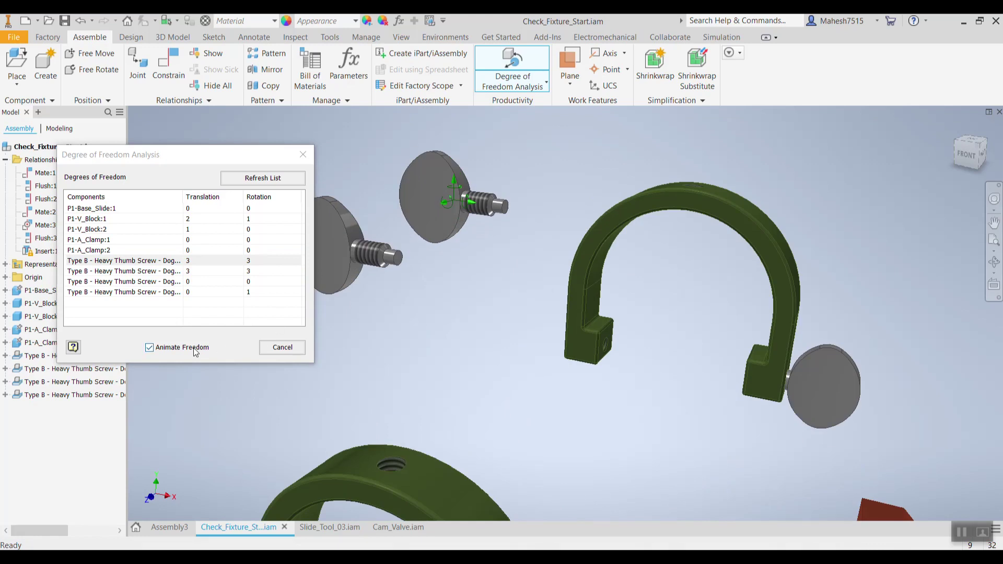
{"action": "left_click", "coordinate": [207, 269]}
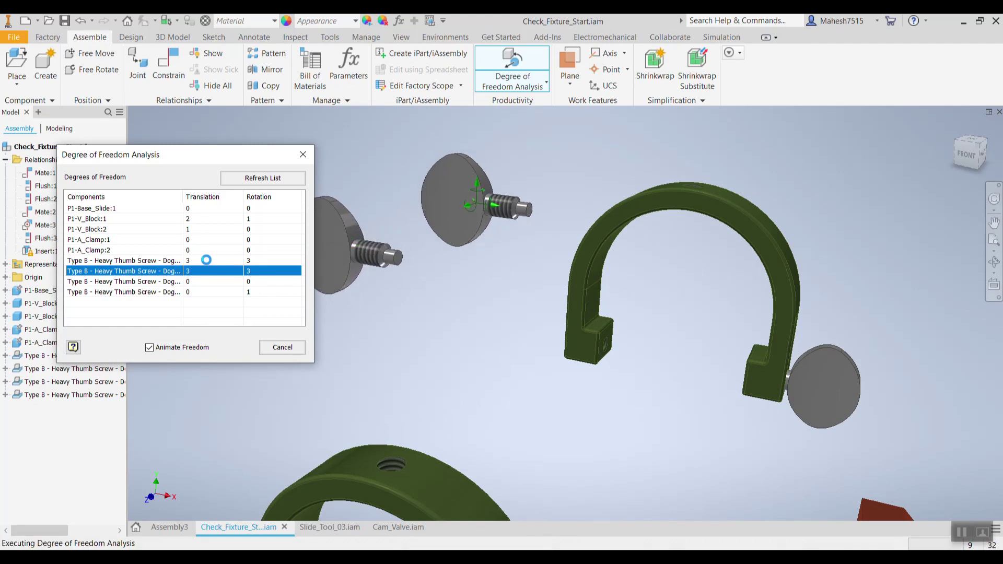
{"action": "left_click", "coordinate": [206, 259]}
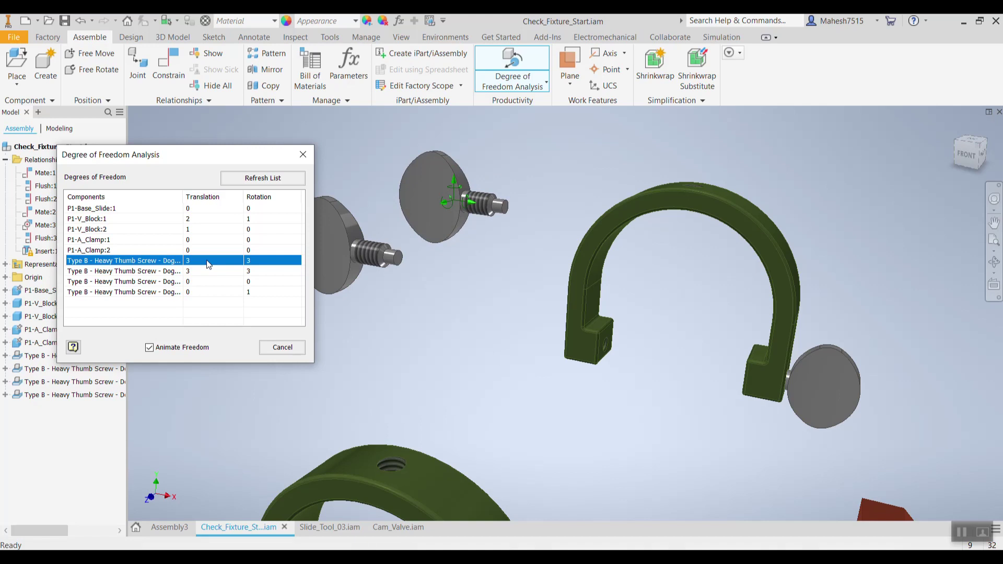
{"action": "left_click", "coordinate": [303, 154]}
{"action": "scroll", "coordinate": [469, 301], "scroll_direction": "down", "scroll_amount": 5}
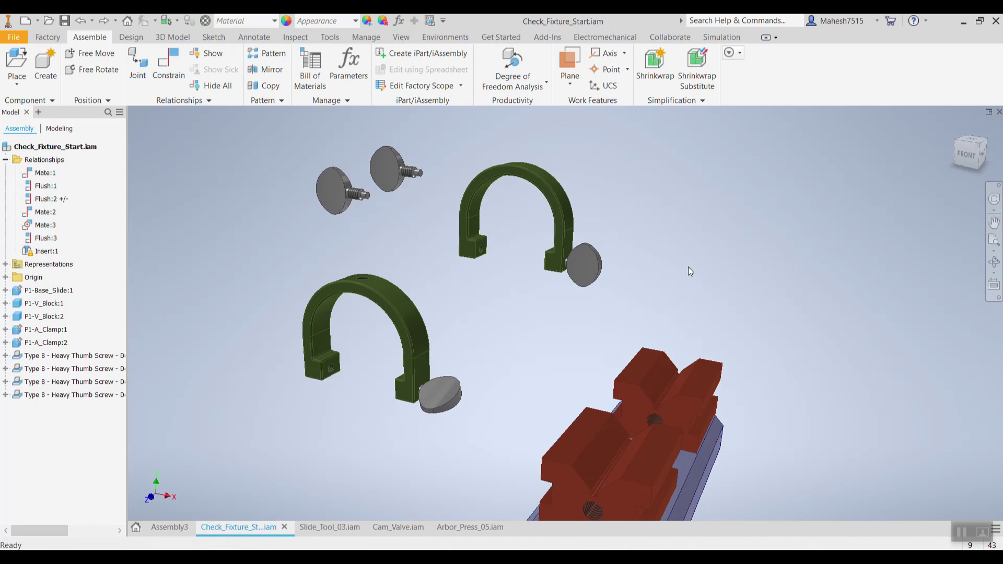
Step: Switch to Arbor_Press_05.iam, examine the Dynamic Simulation environment's description, and return to the assembly tools
{"action": "left_click", "coordinate": [469, 526]}
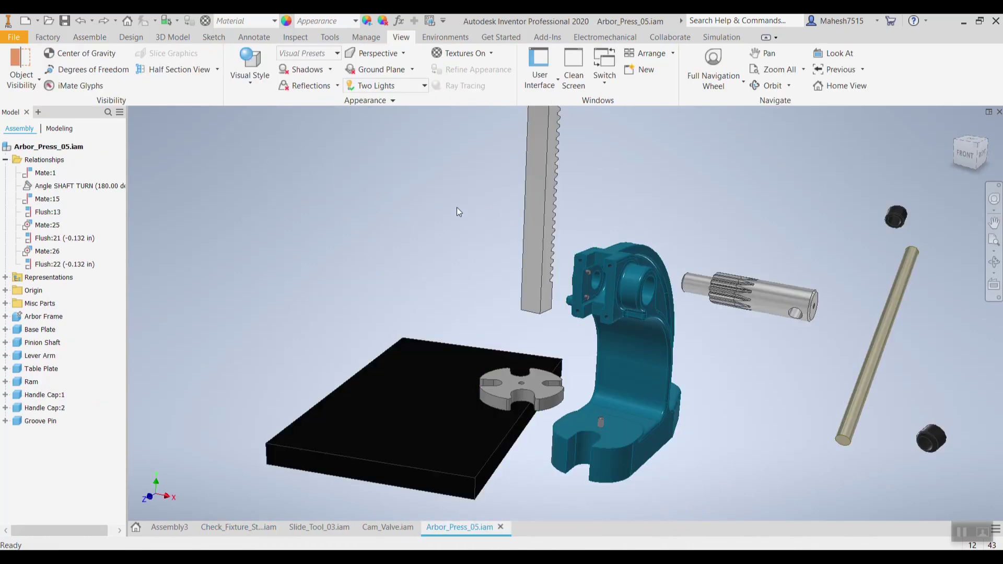
{"action": "left_click", "coordinate": [90, 37]}
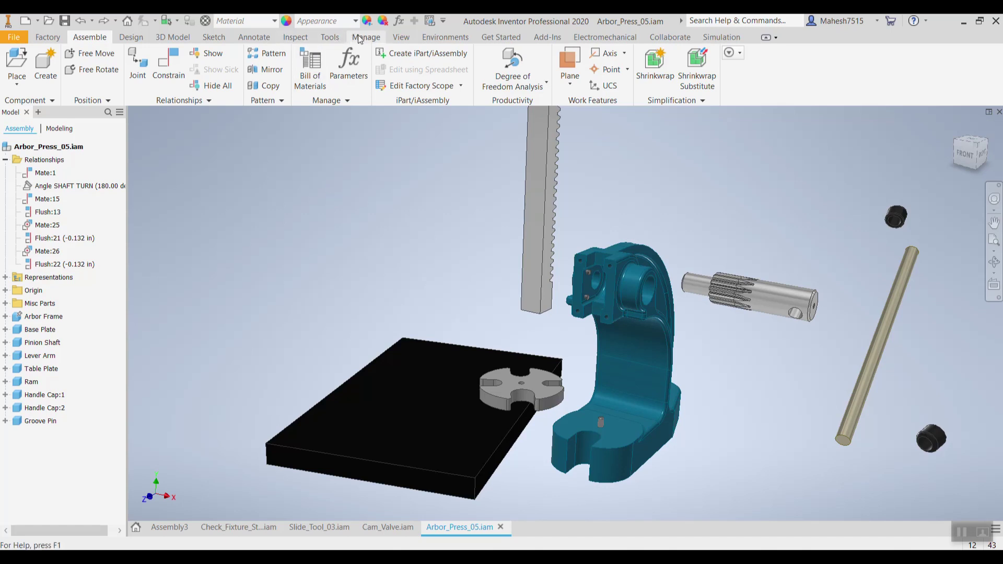
{"action": "left_click", "coordinate": [445, 37]}
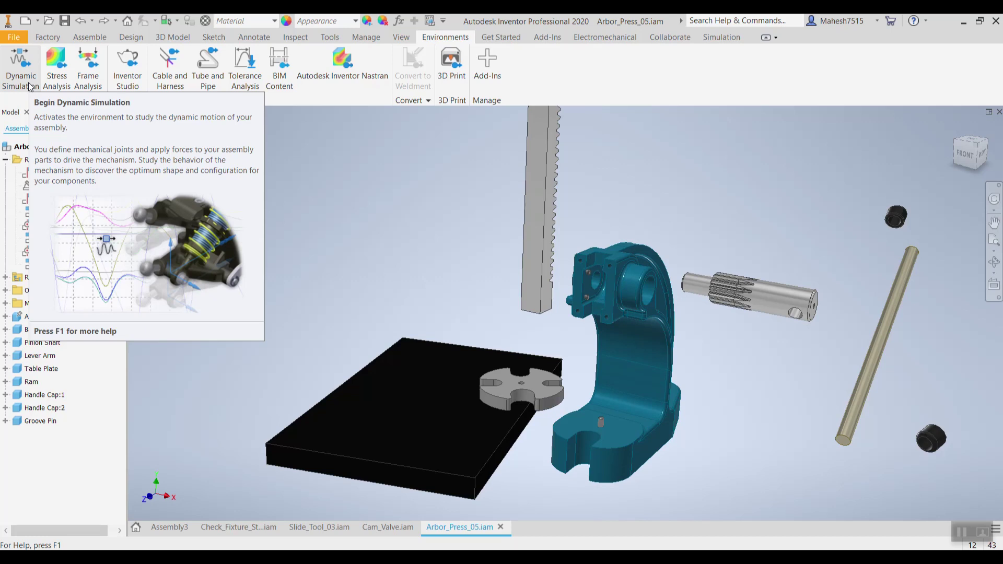
{"action": "left_click", "coordinate": [90, 37]}
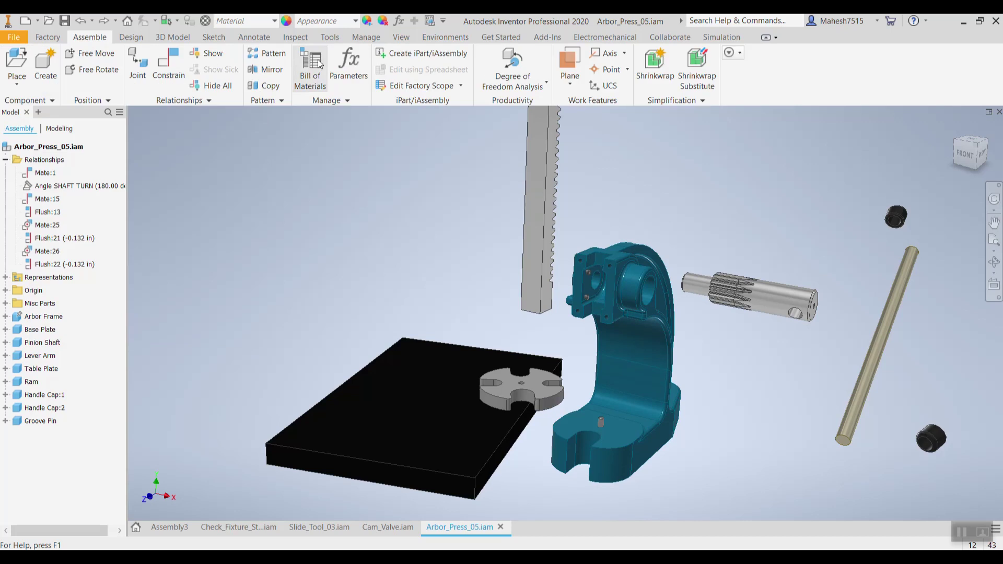
Step: Start a Rigid joint connecting the centre of the base plate's top face to the rear hole on the arbor frame's underside
{"action": "left_click", "coordinate": [444, 37]}
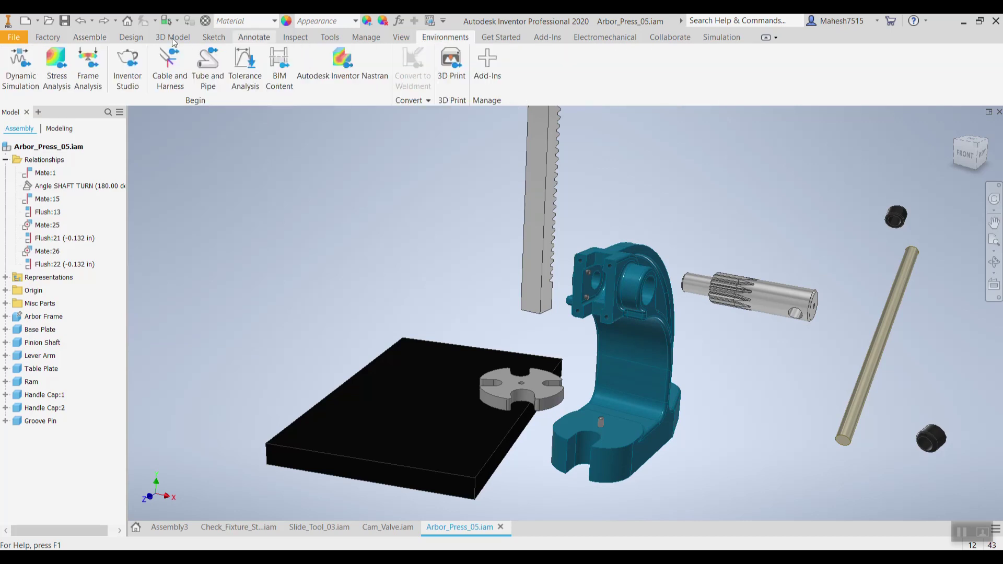
{"action": "left_click", "coordinate": [89, 38]}
{"action": "left_click", "coordinate": [138, 73]}
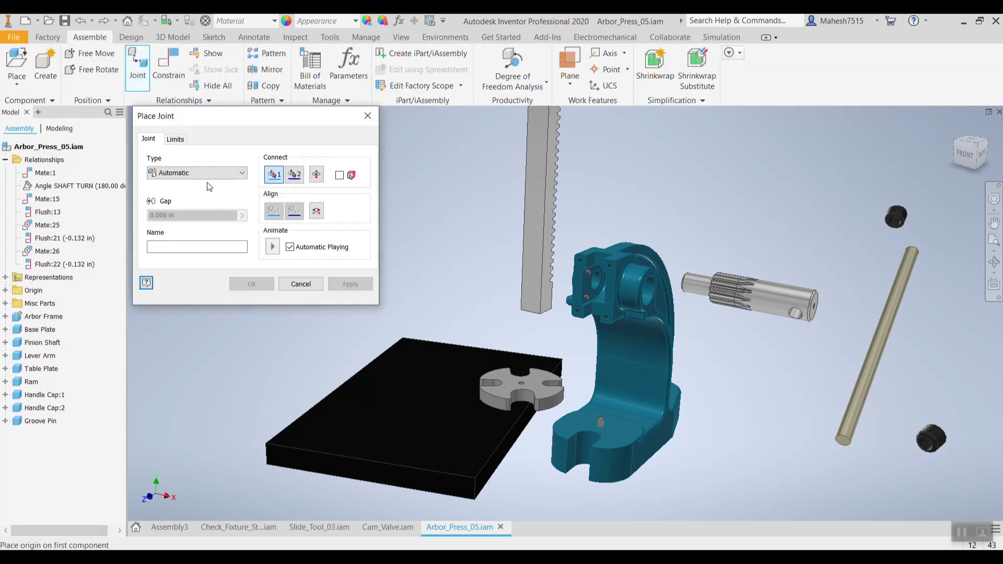
{"action": "left_click", "coordinate": [161, 175]}
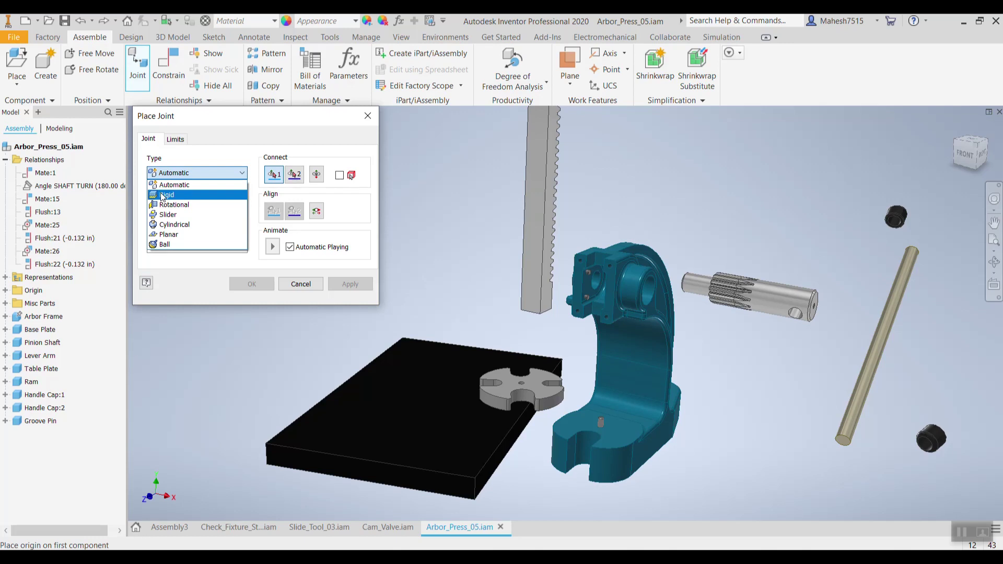
{"action": "left_click", "coordinate": [162, 195]}
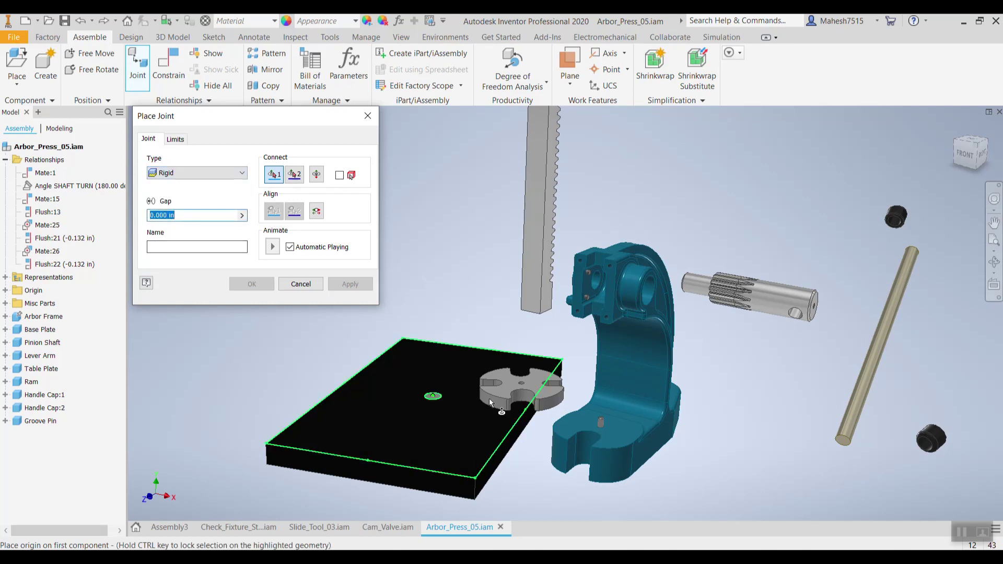
{"action": "middle_click_drag", "start_coordinate": [455, 281], "coordinate": [543, 271]}
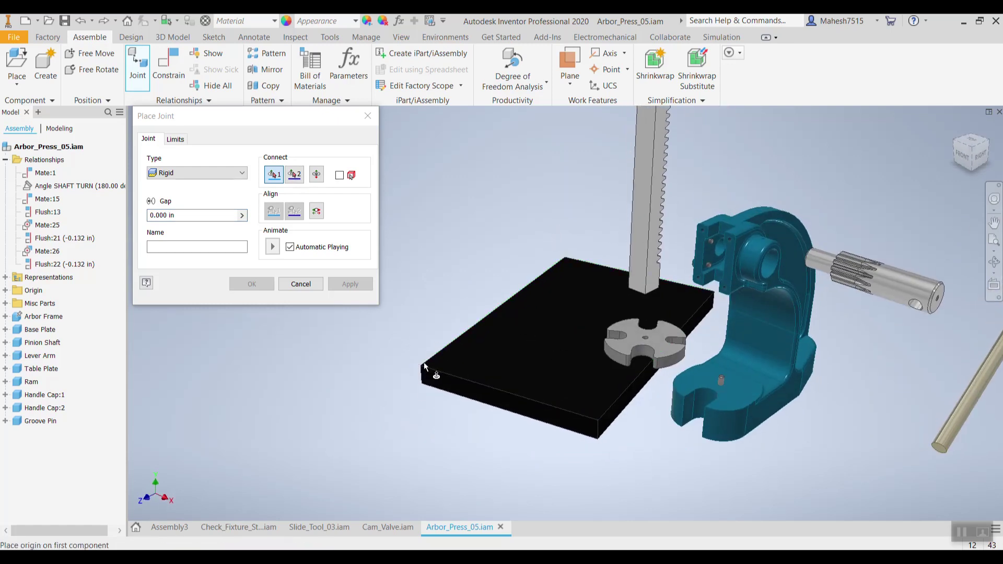
{"action": "mouse_move", "coordinate": [610, 402]}
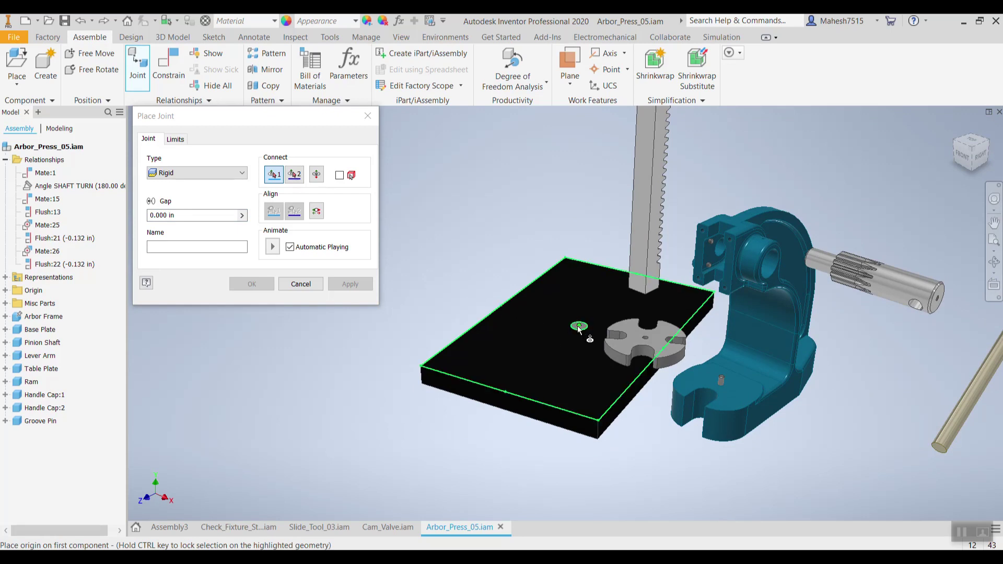
{"action": "mouse_move", "coordinate": [582, 328]}
{"action": "left_click", "coordinate": [579, 325]}
{"action": "middle_click_drag", "start_coordinate": [753, 474], "coordinate": [779, 321], "text": "shift"}
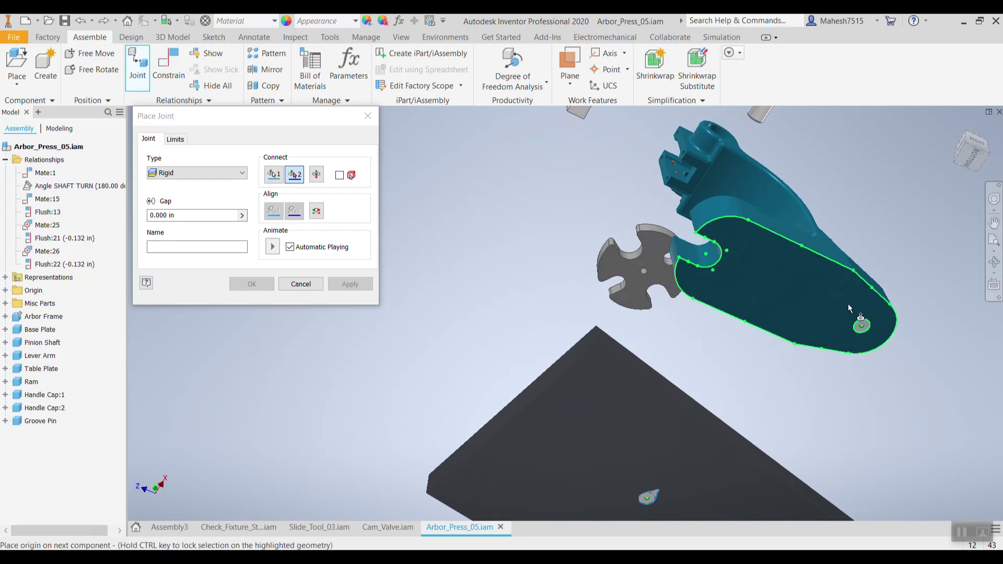
{"action": "left_click", "coordinate": [862, 327]}
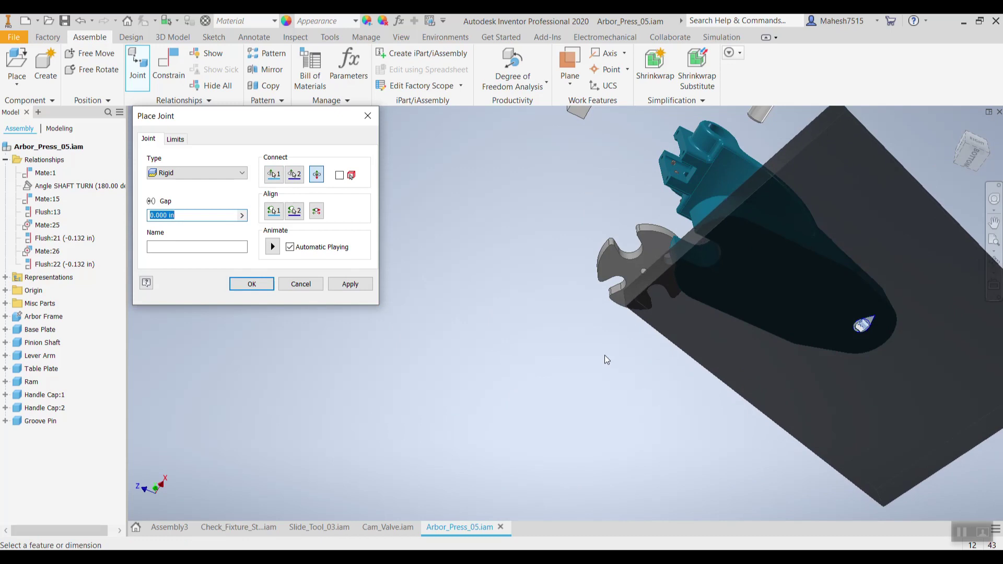
Step: Align the base plate's side face with the side face of the arbor frame and apply the rigid joint
{"action": "middle_click_drag", "start_coordinate": [604, 359], "coordinate": [622, 406], "text": "shift"}
{"action": "middle_click_drag", "start_coordinate": [545, 423], "coordinate": [469, 378]}
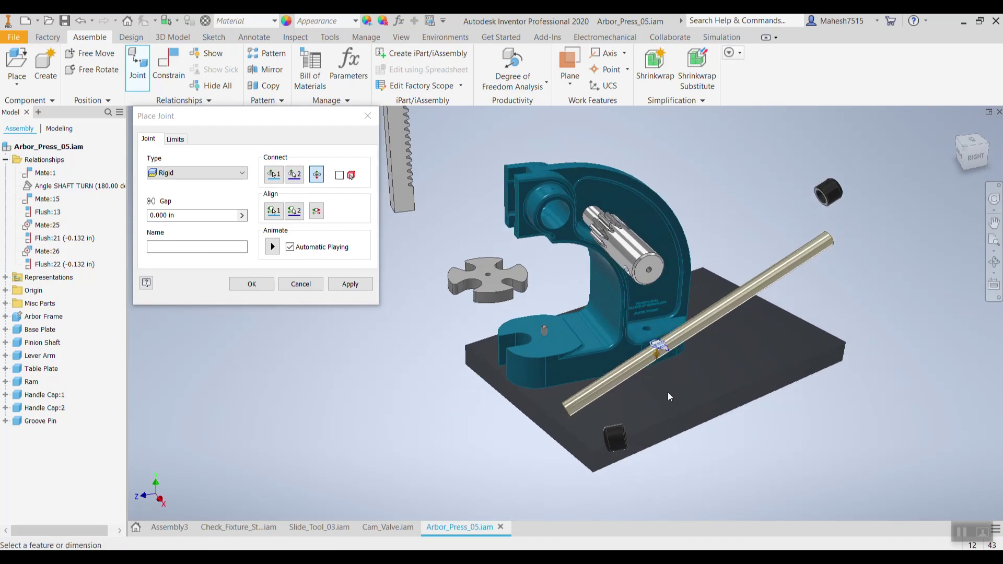
{"action": "left_click", "coordinate": [277, 211]}
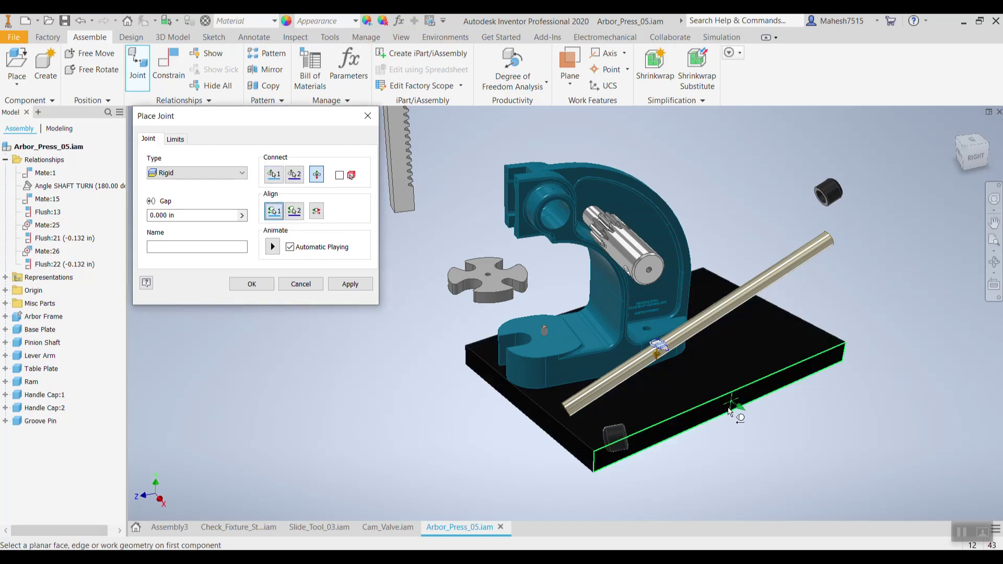
{"action": "left_click", "coordinate": [730, 411]}
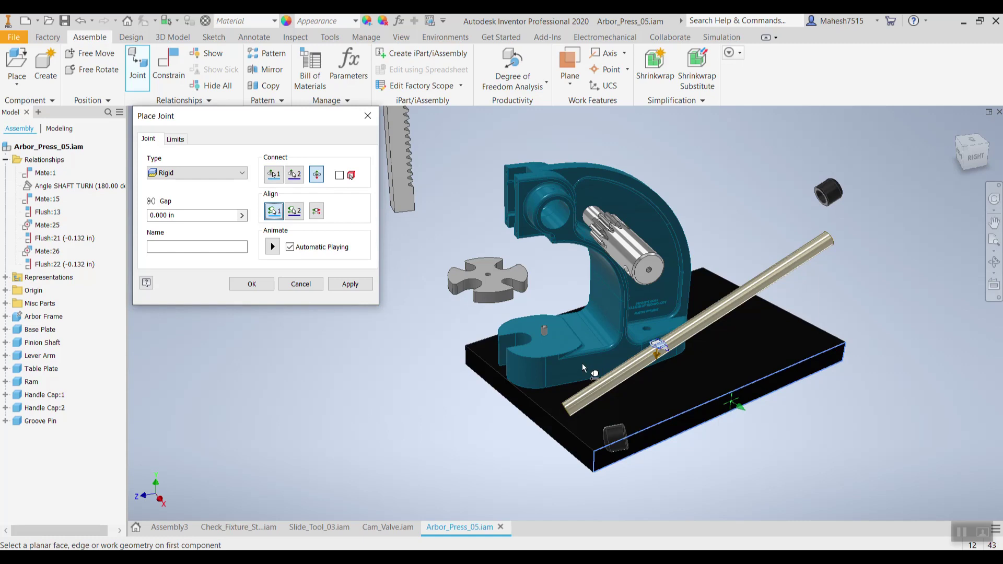
{"action": "left_click", "coordinate": [592, 365]}
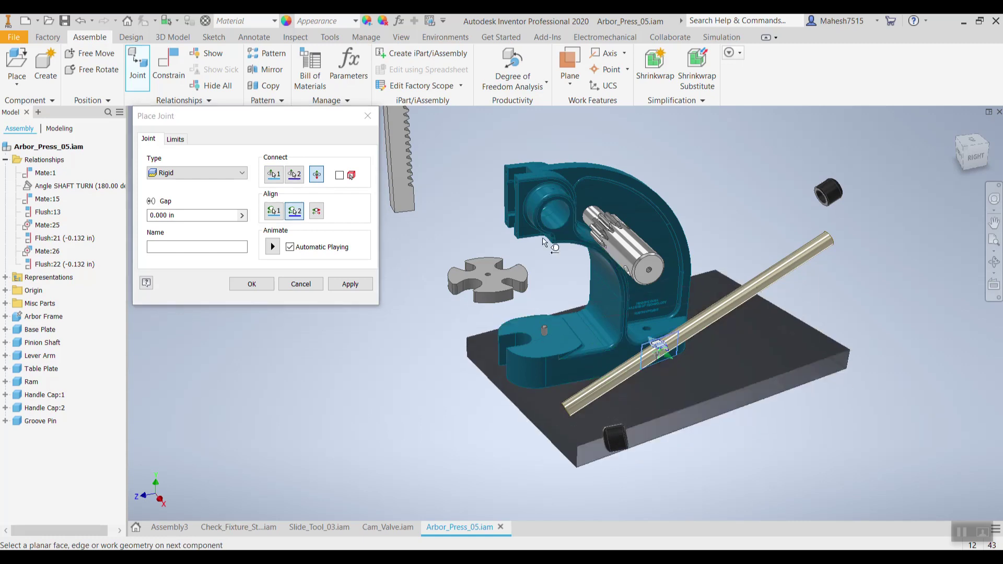
{"action": "left_click", "coordinate": [603, 365]}
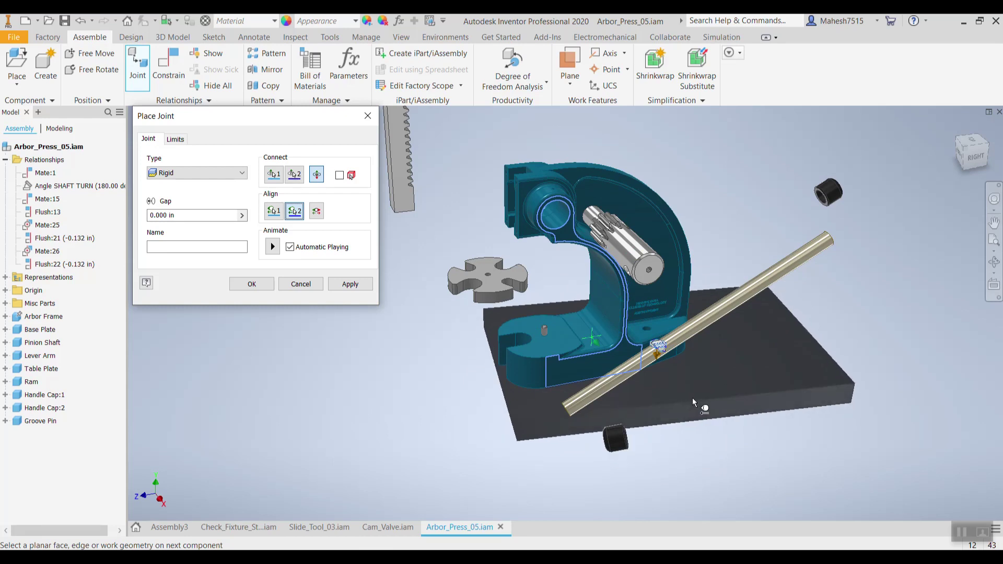
{"action": "left_click", "coordinate": [706, 396]}
{"action": "middle_click_drag", "start_coordinate": [480, 402], "coordinate": [465, 426], "text": "shift"}
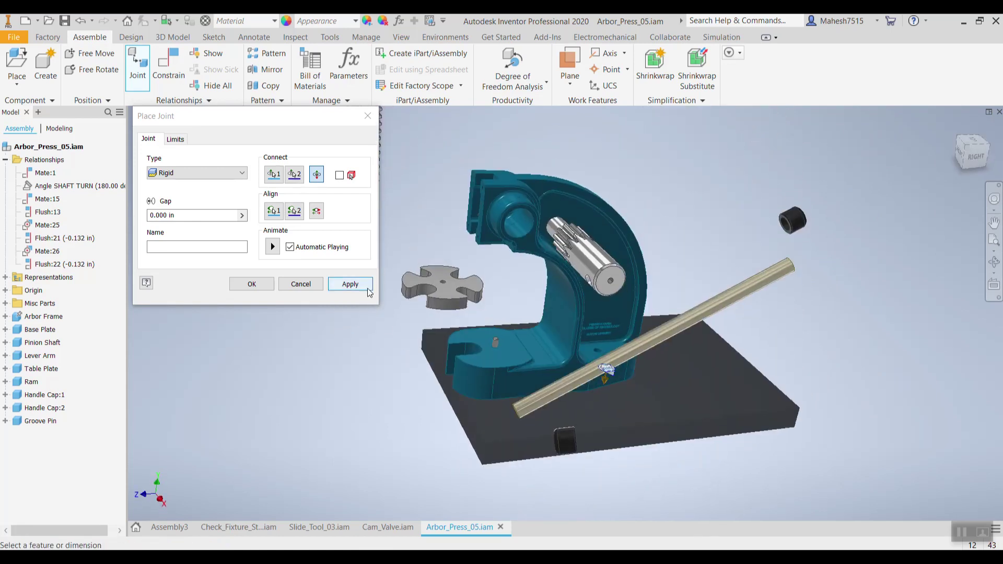
{"action": "left_click", "coordinate": [350, 284]}
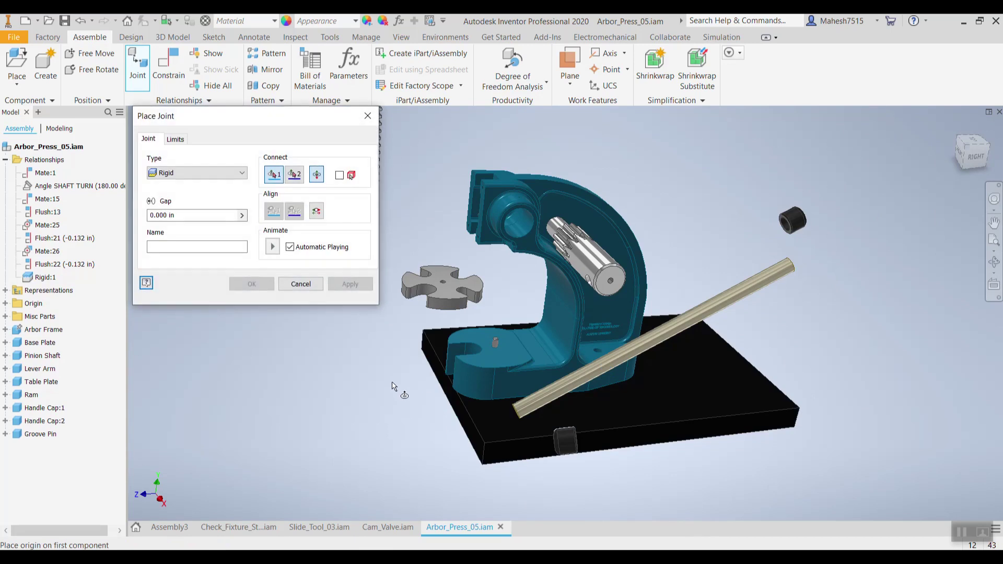
Step: Place a Rigid joint fixing the first handle cap onto the lower end of the lever arm with no gap
{"action": "mouse_move", "coordinate": [360, 380]}
{"action": "middle_mouse_down", "text": "shift"}
{"action": "mouse_move", "coordinate": [343, 362]}
{"action": "mouse_move", "coordinate": [348, 371]}
{"action": "middle_mouse_up", "text": "shift"}
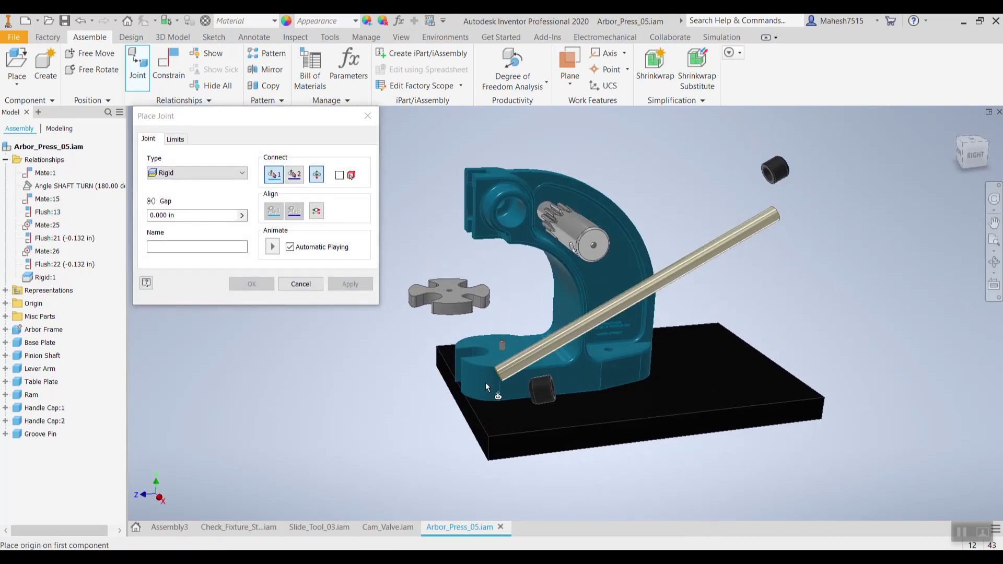
{"action": "scroll", "coordinate": [530, 401], "scroll_direction": "down", "scroll_amount": 4}
{"action": "scroll", "coordinate": [530, 399], "scroll_direction": "up", "scroll_amount": 5}
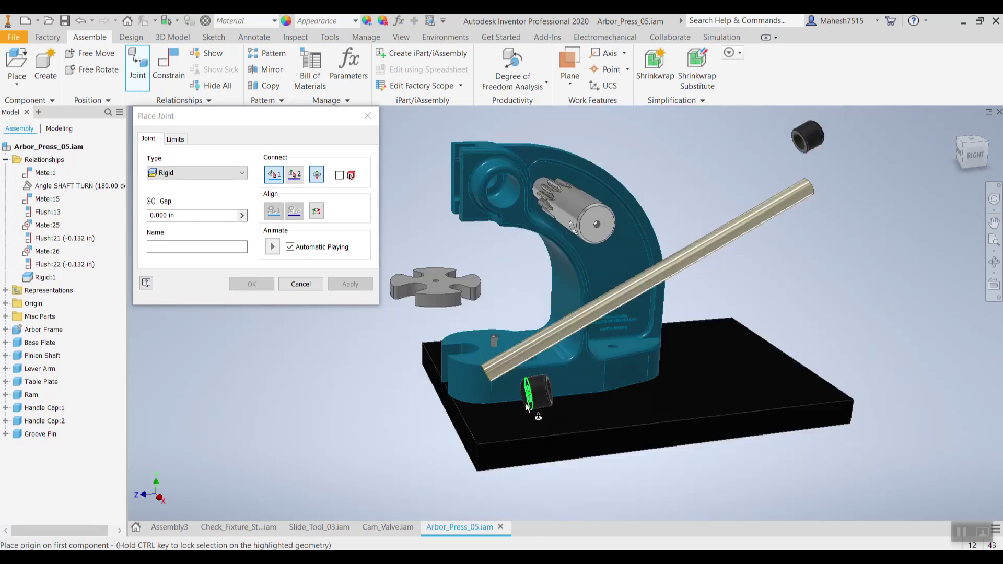
{"action": "middle_click_drag", "start_coordinate": [515, 411], "coordinate": [481, 403], "text": "shift"}
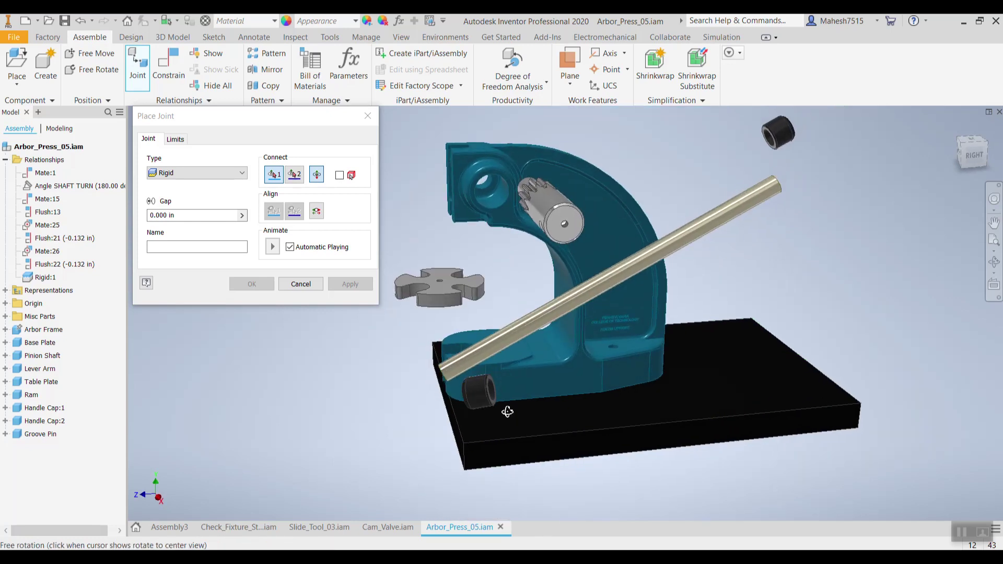
{"action": "left_click", "coordinate": [467, 399]}
{"action": "left_click", "coordinate": [447, 378]}
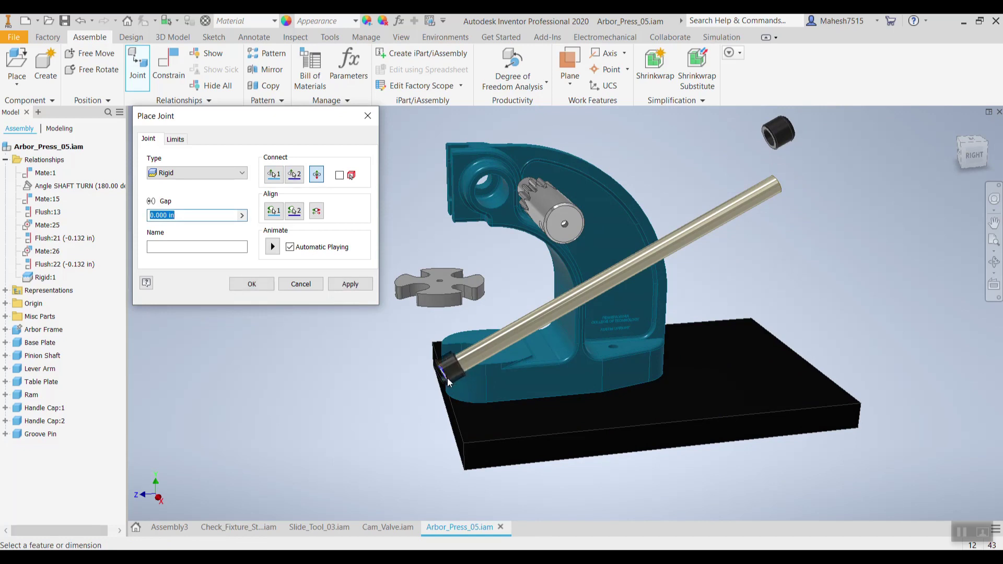
{"action": "left_click", "coordinate": [350, 285]}
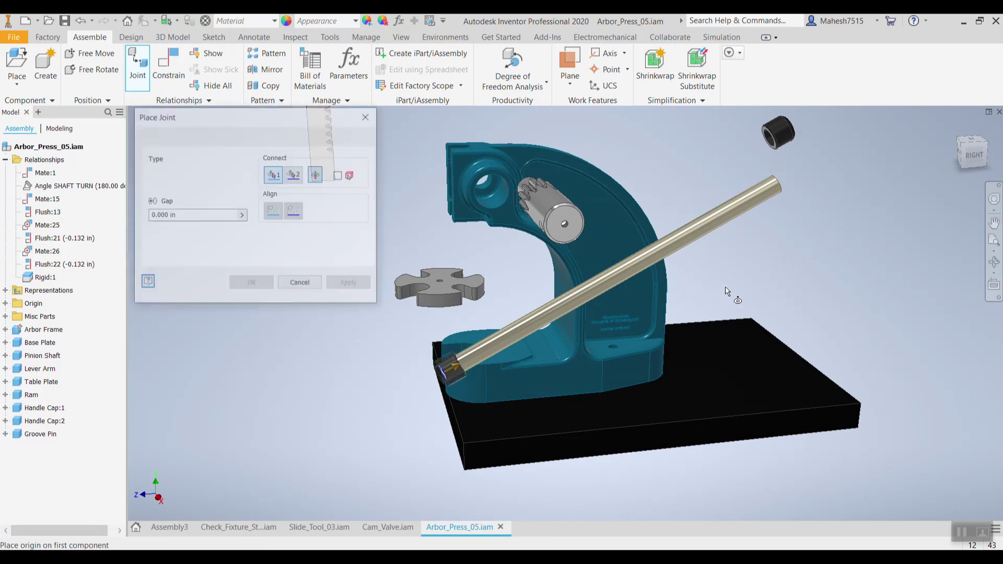
Step: Place a Rigid joint fixing the second handle cap onto the free upper end of the lever arm
{"action": "left_click", "coordinate": [847, 165]}
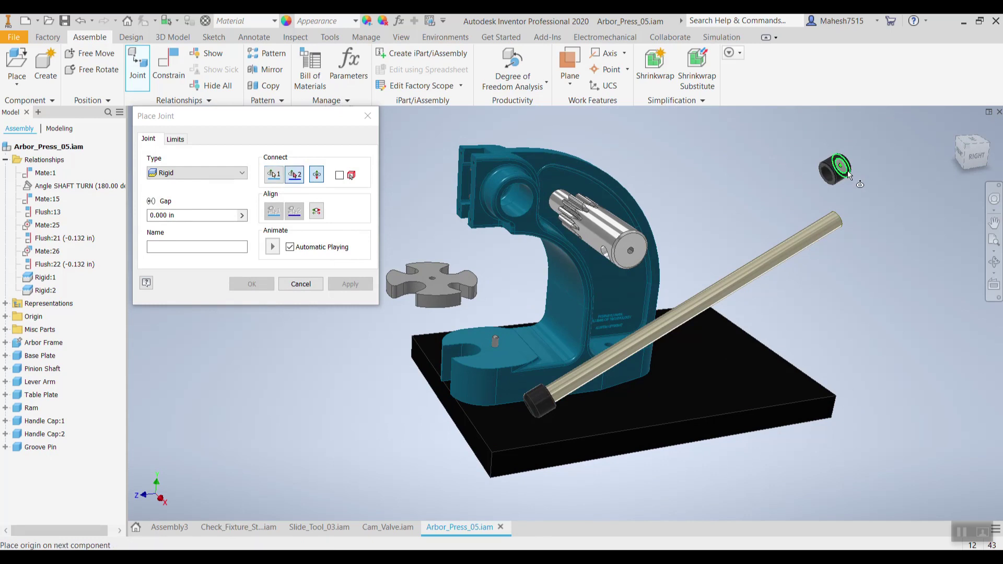
{"action": "middle_click_drag", "start_coordinate": [850, 228], "coordinate": [646, 330], "text": "shift"}
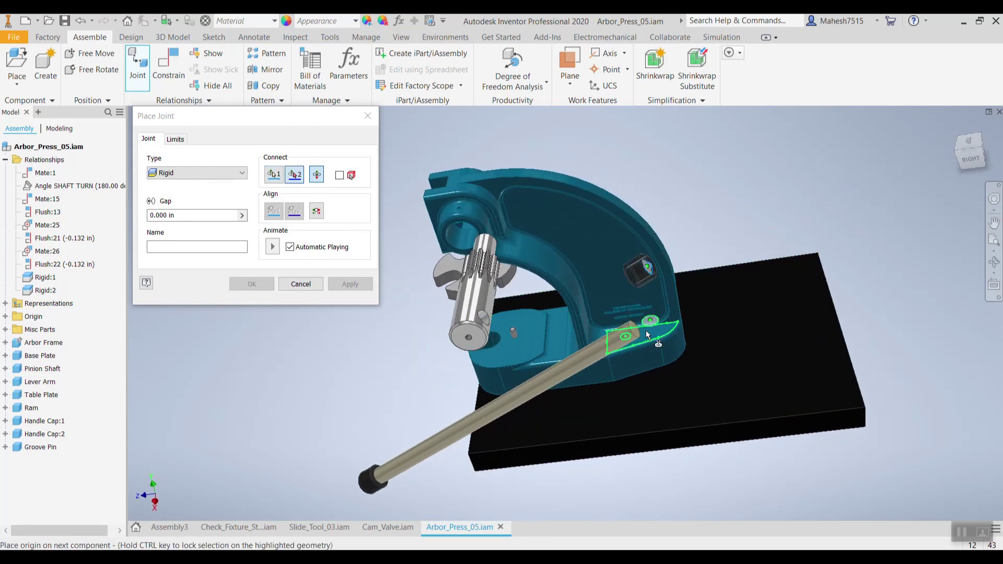
{"action": "left_click", "coordinate": [635, 334]}
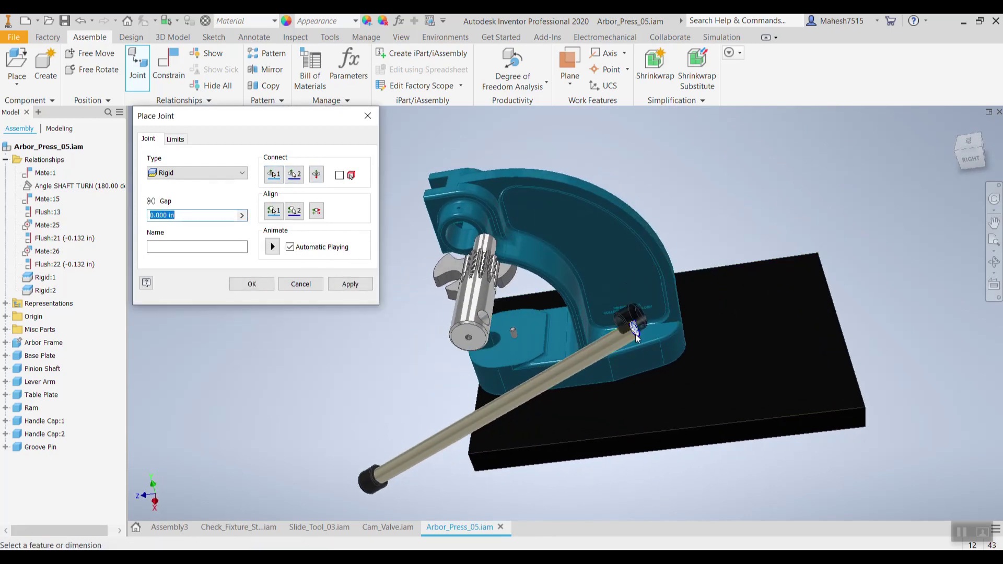
{"action": "left_click", "coordinate": [350, 284]}
Step: Place a Rotational joint seating the underside centre of the table plate on the frame's lower pad at the pin, with 0.000 in gap
{"action": "middle_click_drag", "start_coordinate": [624, 425], "coordinate": [690, 390], "text": "shift"}
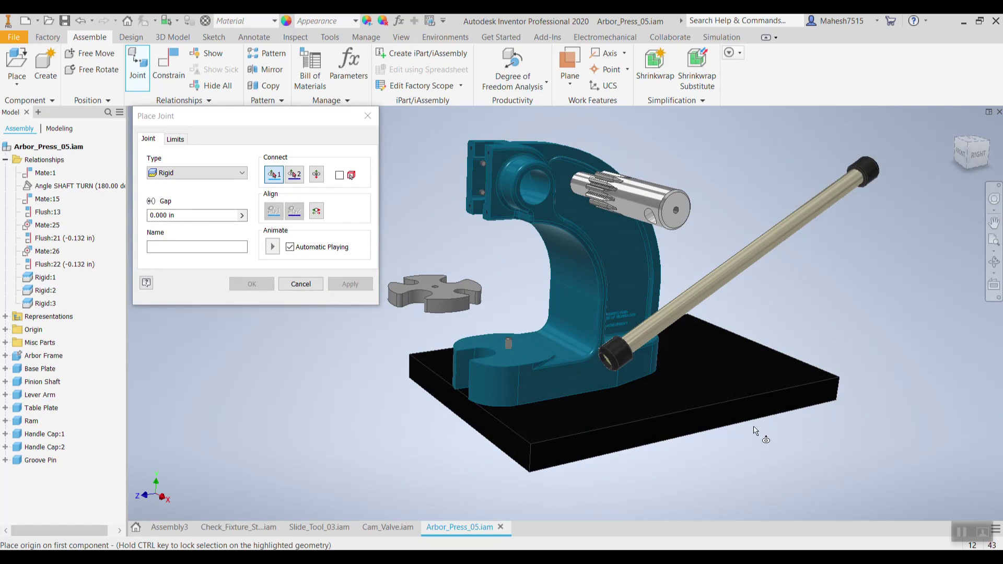
{"action": "left_click", "coordinate": [242, 173]}
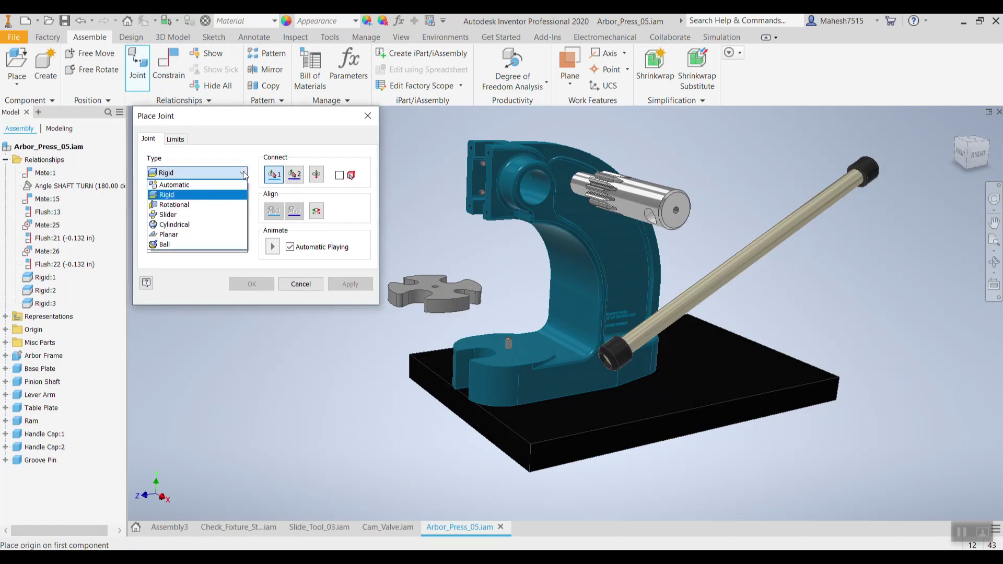
{"action": "left_click", "coordinate": [203, 205]}
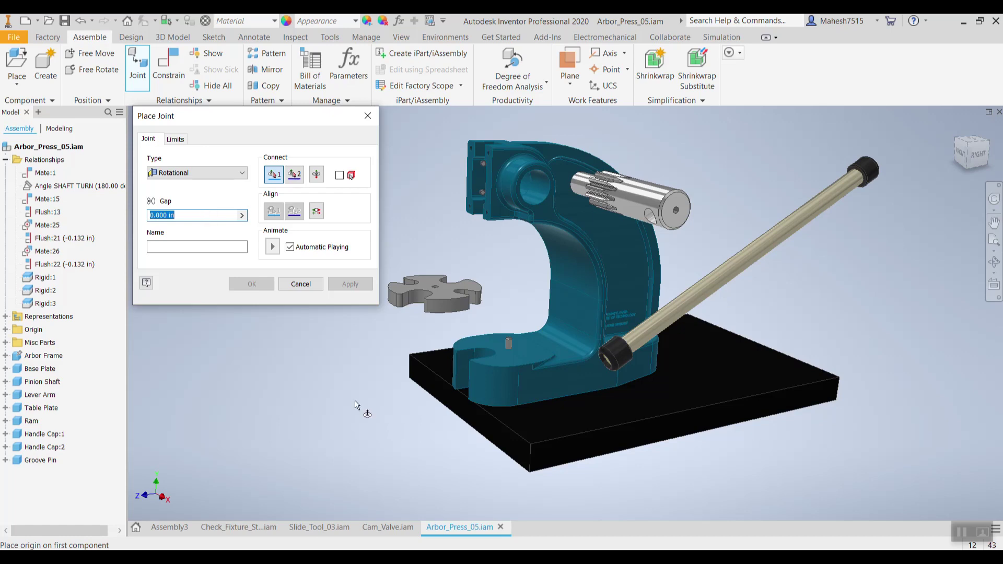
{"action": "middle_click_drag", "start_coordinate": [404, 322], "coordinate": [416, 275], "text": "shift"}
{"action": "left_click", "coordinate": [431, 223]}
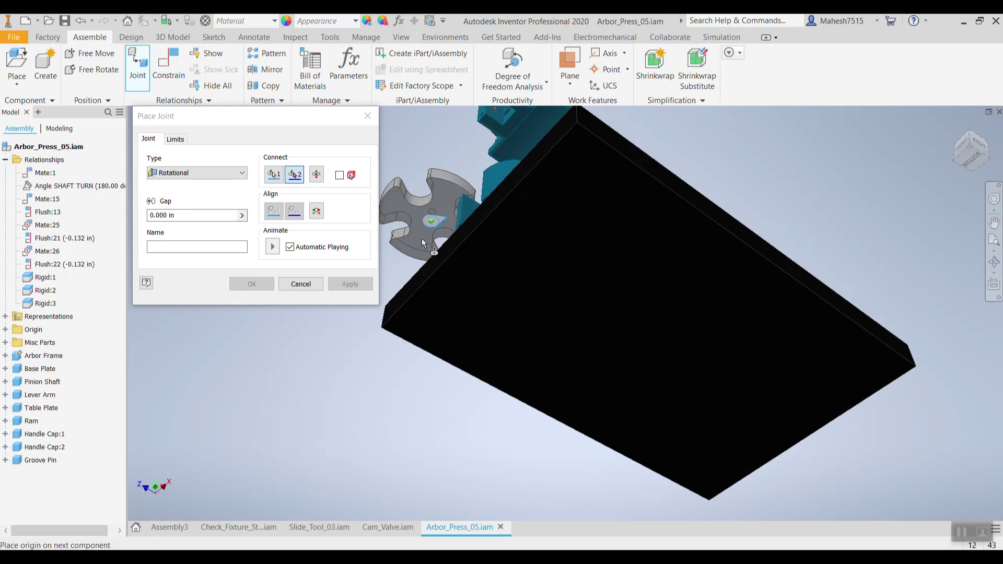
{"action": "key", "text": "F6"}
{"action": "scroll", "coordinate": [529, 356], "scroll_direction": "up", "scroll_amount": 3}
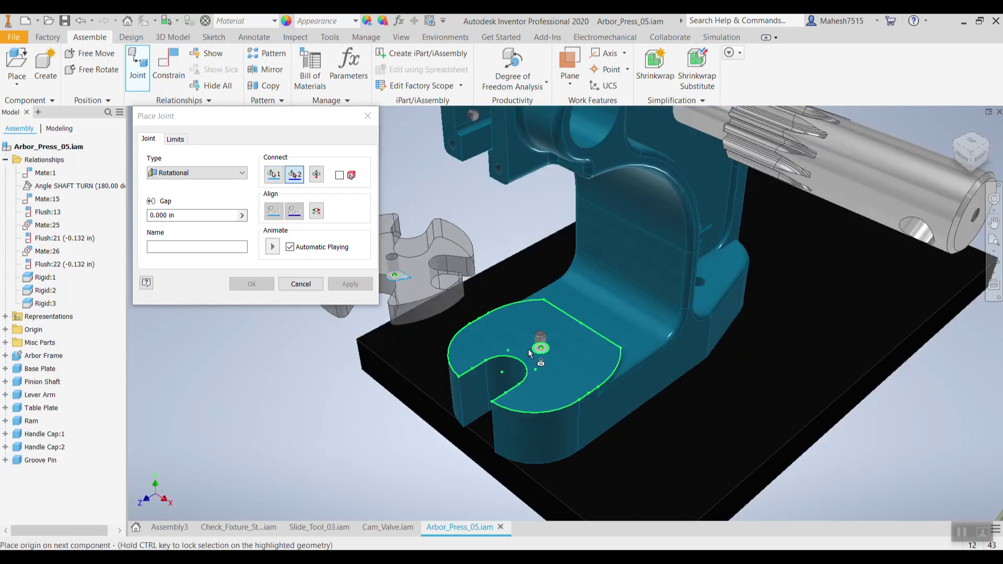
{"action": "left_click", "coordinate": [543, 353]}
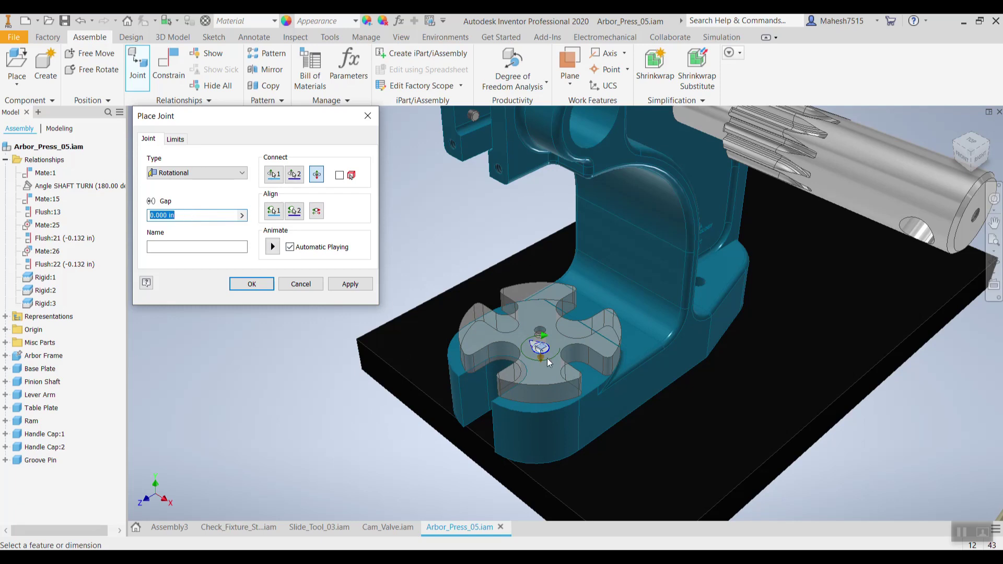
{"action": "left_click", "coordinate": [350, 284]}
Step: Place a Rotational joint connecting the pinion shaft's shoulder at the gear teeth to the small inner bore in the arbor frame's head
{"action": "scroll", "coordinate": [454, 261], "scroll_direction": "down", "scroll_amount": 3}
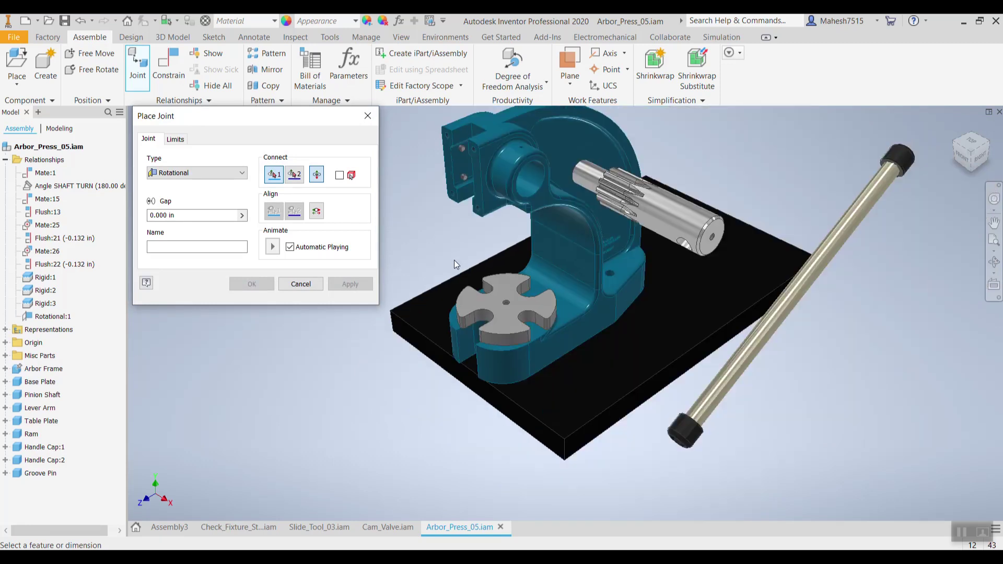
{"action": "middle_click_drag", "start_coordinate": [454, 266], "coordinate": [626, 325], "text": "shift"}
{"action": "scroll", "coordinate": [637, 189], "scroll_direction": "up", "scroll_amount": 2}
{"action": "scroll", "coordinate": [638, 188], "scroll_direction": "up", "scroll_amount": 3}
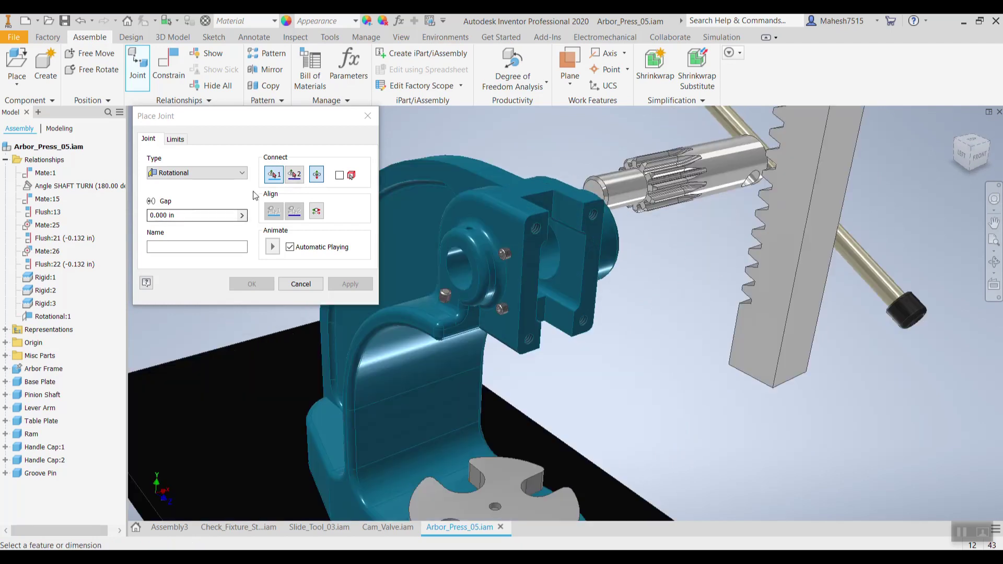
{"action": "left_click", "coordinate": [275, 177]}
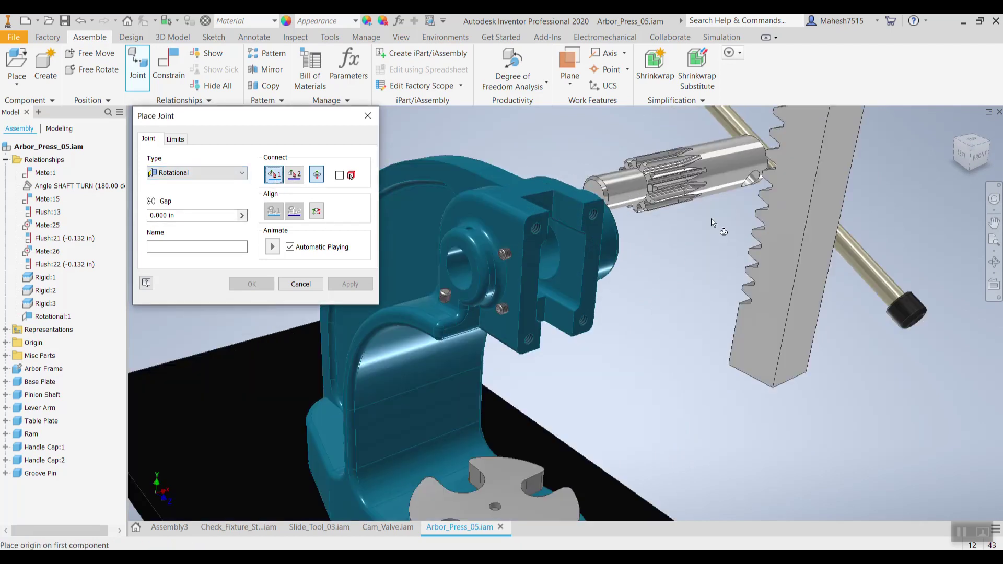
{"action": "left_click", "coordinate": [644, 188]}
{"action": "middle_click_drag", "start_coordinate": [636, 246], "coordinate": [522, 240], "text": "shift"}
{"action": "middle_click_drag", "start_coordinate": [522, 240], "coordinate": [549, 288]}
{"action": "left_click", "coordinate": [549, 292]}
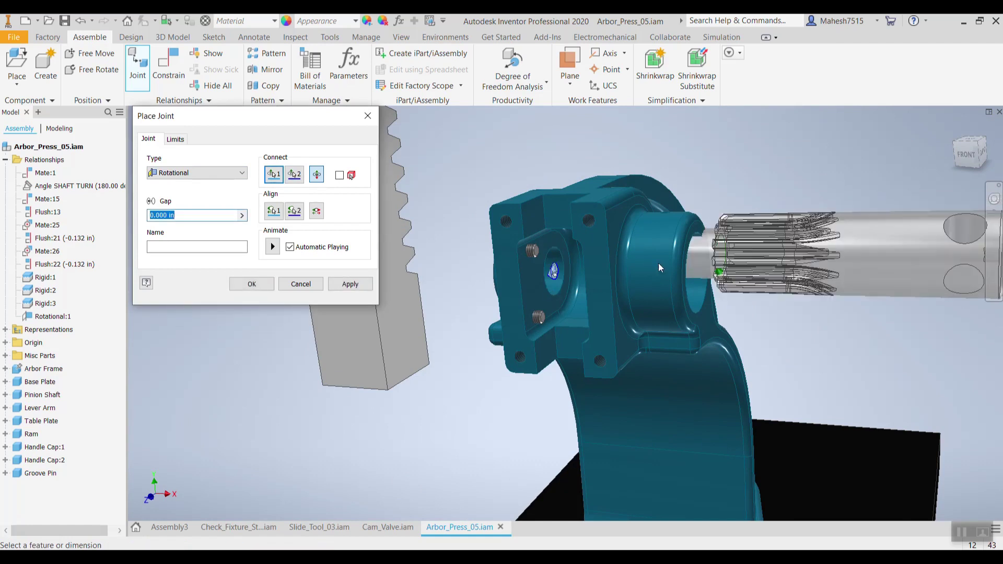
{"action": "middle_click_drag", "start_coordinate": [577, 287], "coordinate": [613, 271], "text": "shift"}
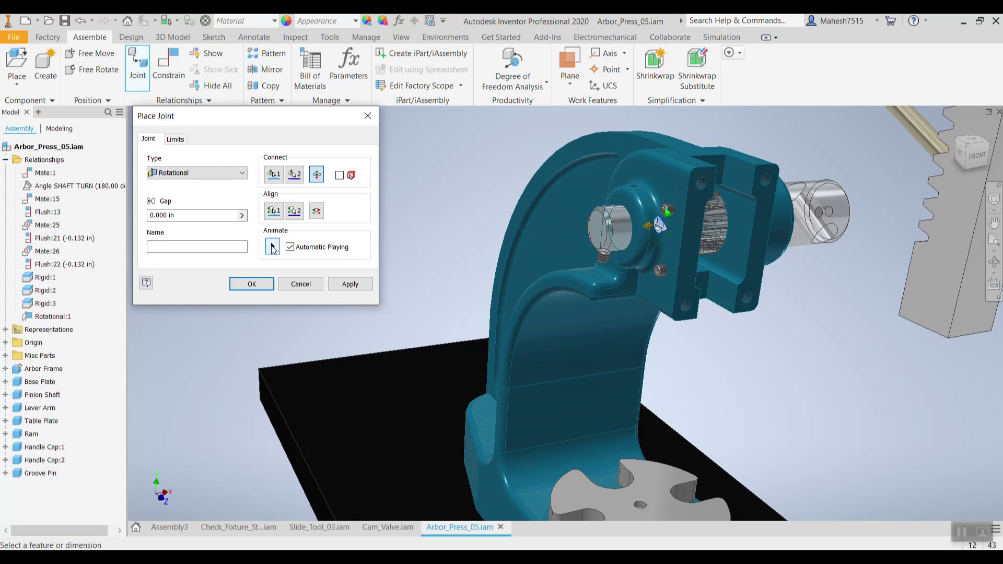
{"action": "left_click", "coordinate": [360, 285]}
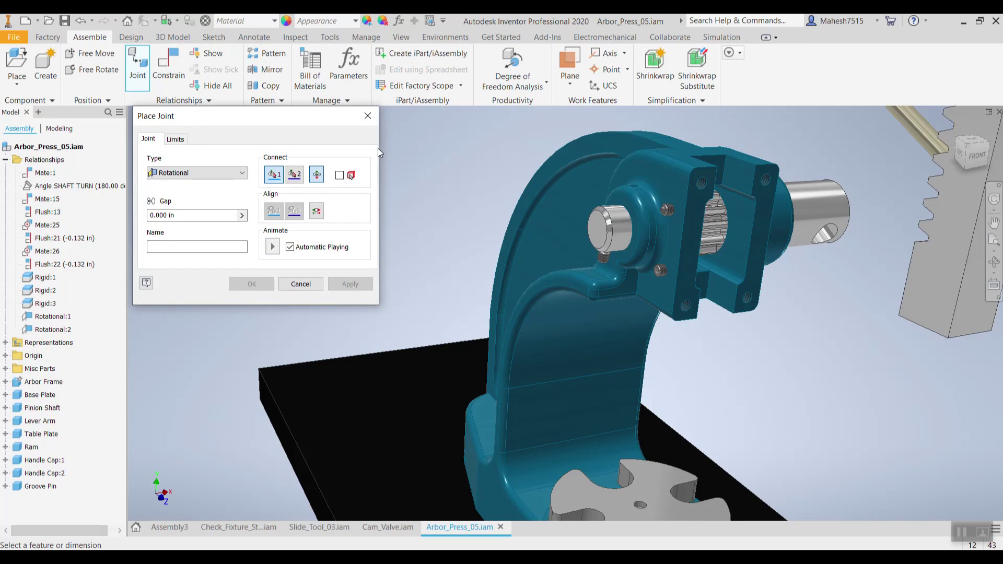
Step: Finish placing joints and turn the table plate and pinion shaft by hand to check their rotational motion
{"action": "left_click", "coordinate": [367, 120]}
{"action": "middle_click_drag", "start_coordinate": [428, 231], "coordinate": [373, 189]}
{"action": "left_click_drag", "start_coordinate": [377, 328], "coordinate": [355, 332]}
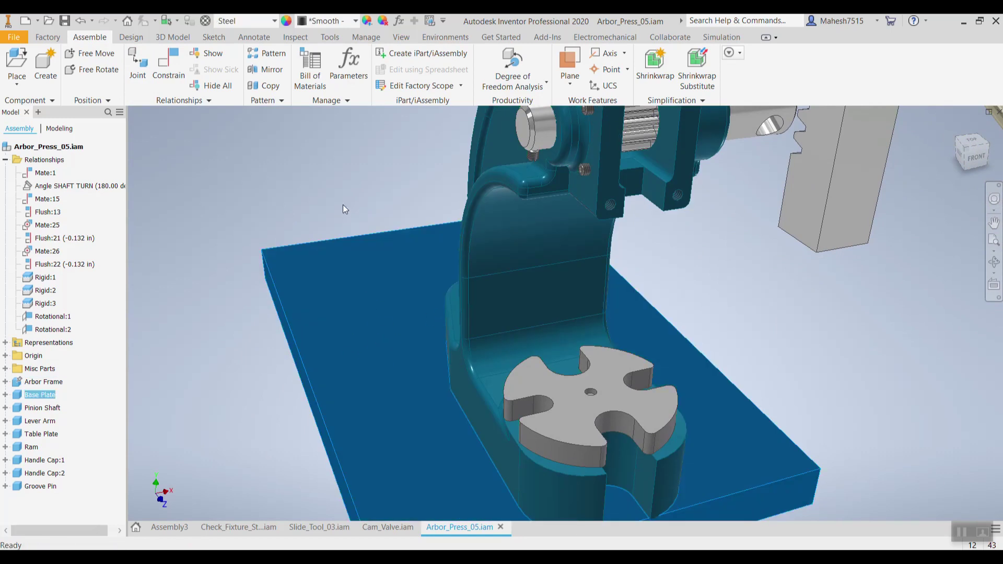
{"action": "left_click", "coordinate": [638, 386]}
{"action": "left_click_drag", "start_coordinate": [637, 386], "coordinate": [566, 382]}
{"action": "middle_click_drag", "start_coordinate": [796, 287], "coordinate": [703, 349], "text": "shift"}
{"action": "mouse_move", "coordinate": [632, 229]}
{"action": "left_mouse_down"}
{"action": "mouse_move", "coordinate": [628, 239]}
{"action": "mouse_move", "coordinate": [634, 223]}
{"action": "left_mouse_up"}
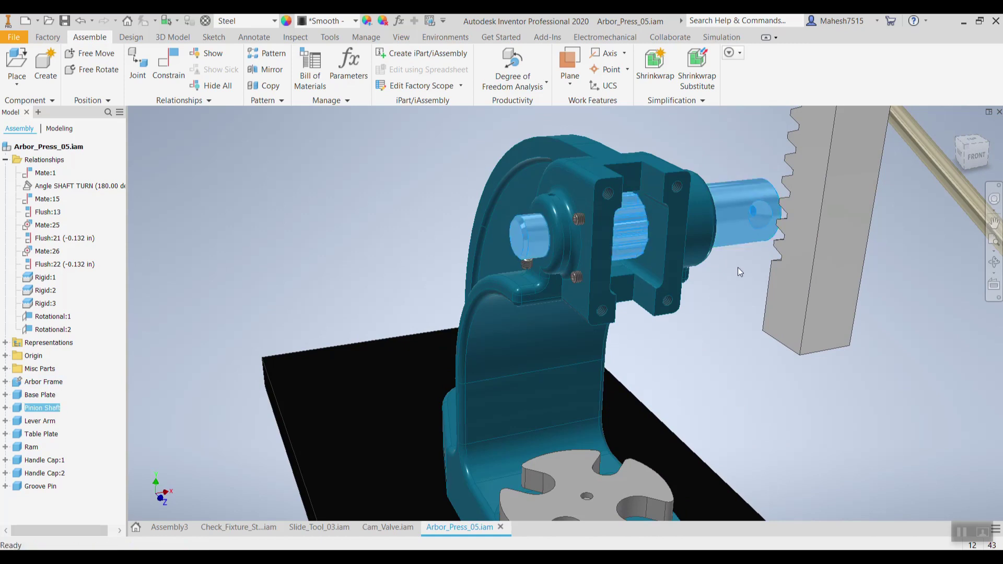
{"action": "left_click", "coordinate": [732, 289]}
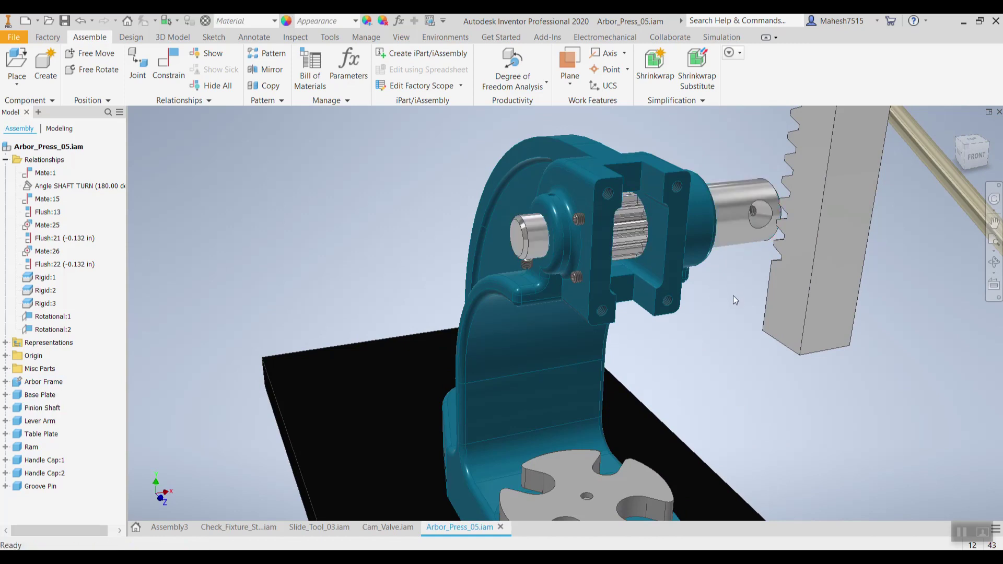
Step: Start a new joint with its first origin at the midpoint of the ram's top edge on the toothed side
{"action": "middle_click_drag", "start_coordinate": [734, 316], "coordinate": [554, 313], "text": "shift"}
{"action": "middle_click_drag", "start_coordinate": [451, 274], "coordinate": [454, 253], "text": "shift"}
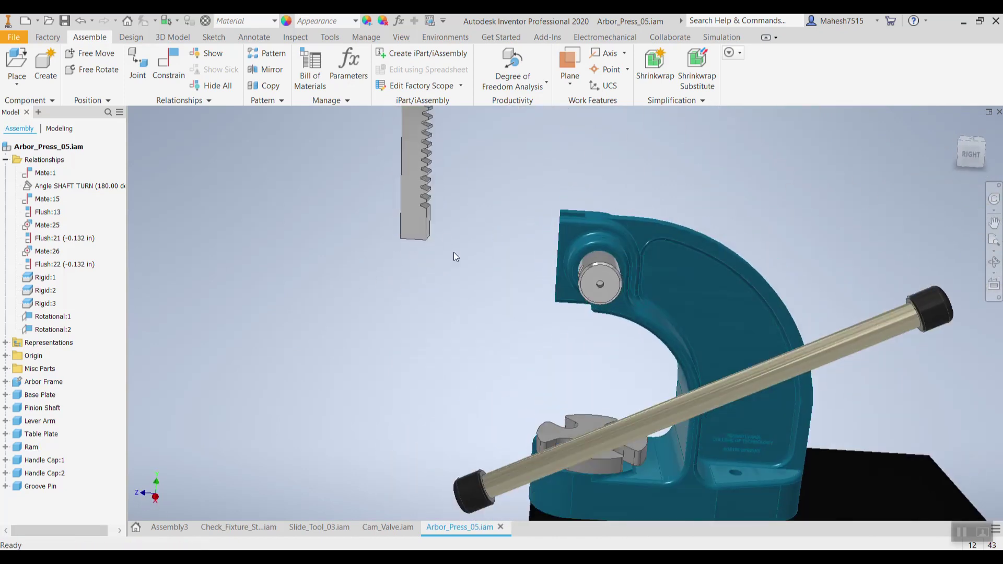
{"action": "middle_click_drag", "start_coordinate": [485, 283], "coordinate": [444, 298], "text": "shift"}
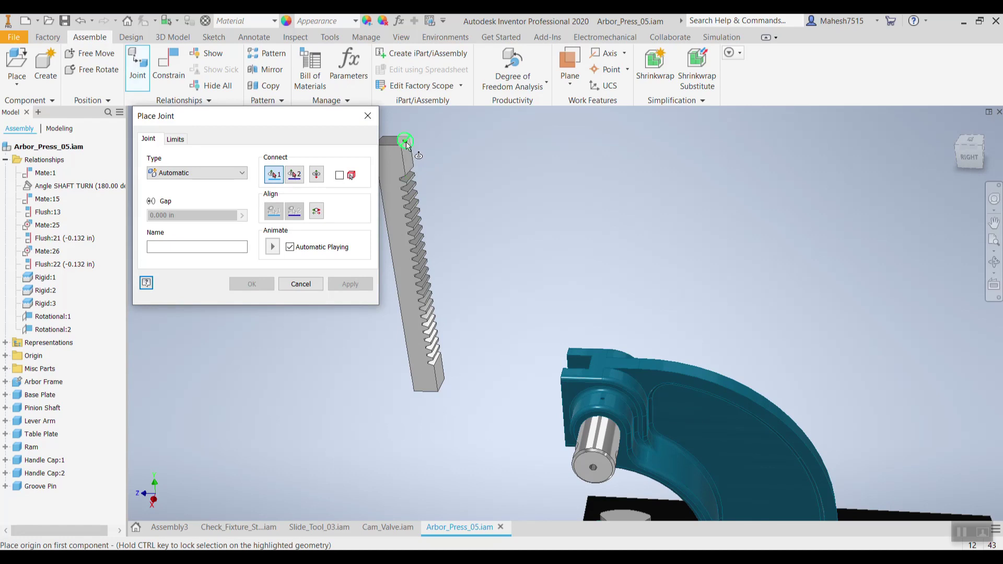
{"action": "middle_click_drag", "start_coordinate": [481, 180], "coordinate": [442, 172], "text": "shift"}
{"action": "scroll", "coordinate": [509, 170], "scroll_direction": "up", "scroll_amount": 4}
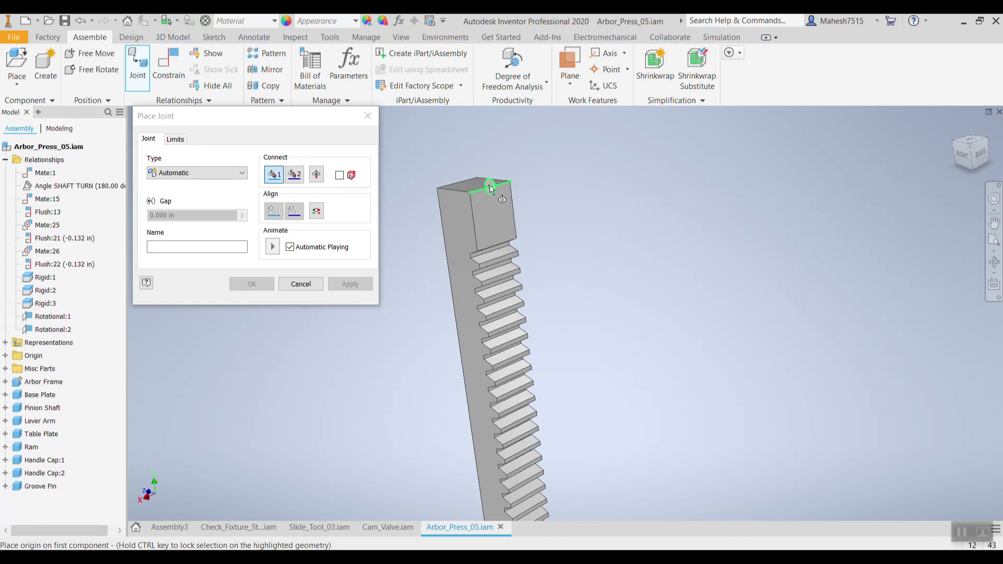
{"action": "left_click", "coordinate": [490, 187]}
{"action": "left_click", "coordinate": [273, 174]}
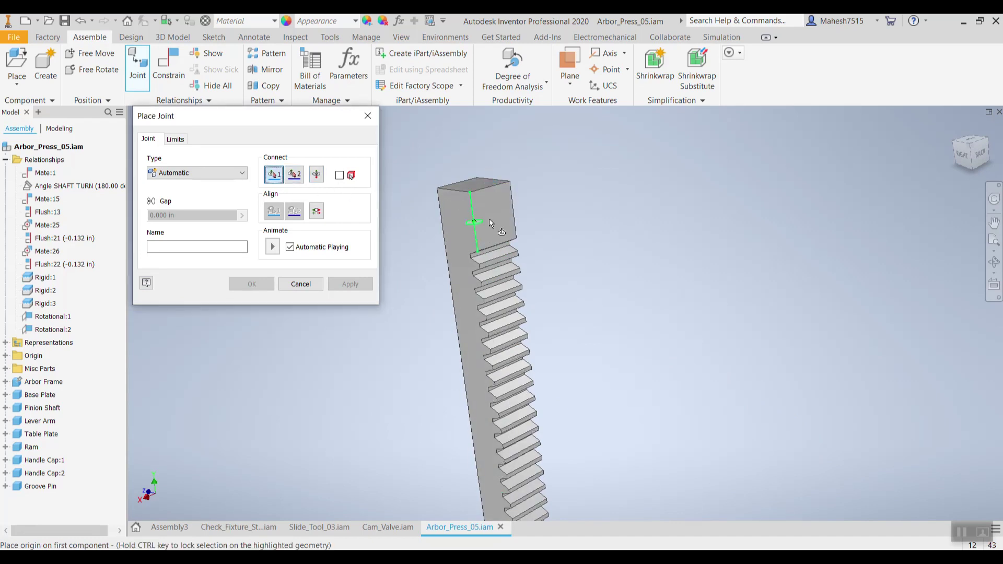
{"action": "left_click", "coordinate": [494, 193]}
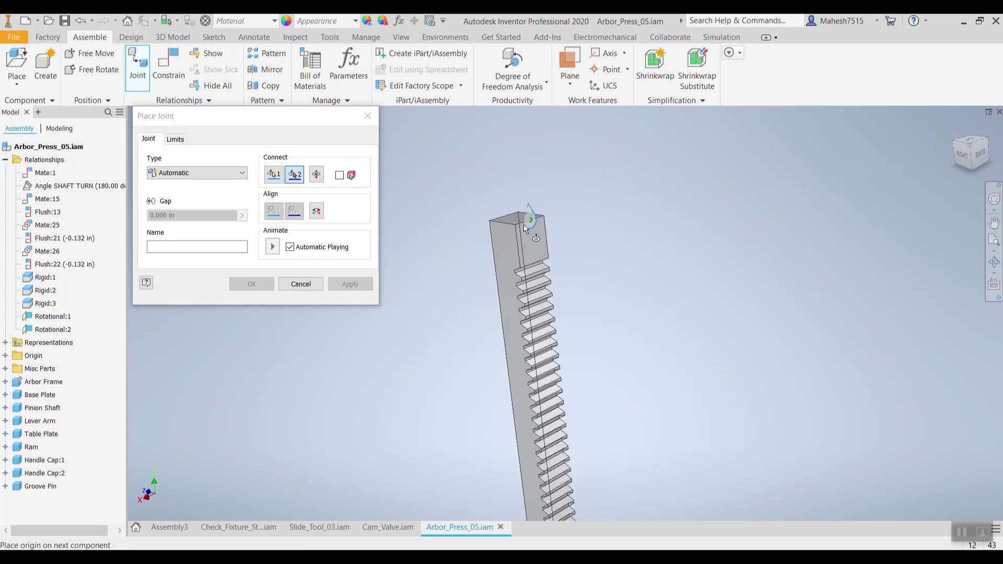
Step: Set the joint's second origin at the midpoint of the top rear edge of the ram channel in the frame's head
{"action": "scroll", "coordinate": [587, 277], "scroll_direction": "down", "scroll_amount": 5}
{"action": "middle_click_drag", "start_coordinate": [643, 307], "coordinate": [777, 275], "text": "shift"}
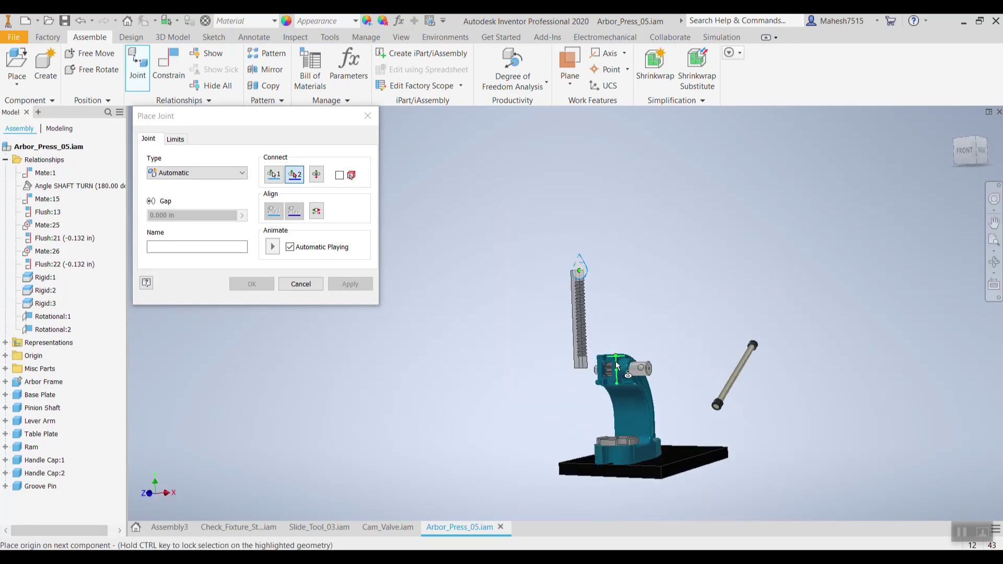
{"action": "scroll", "coordinate": [592, 344], "scroll_direction": "up", "scroll_amount": 5}
{"action": "scroll", "coordinate": [593, 347], "scroll_direction": "up", "scroll_amount": 4}
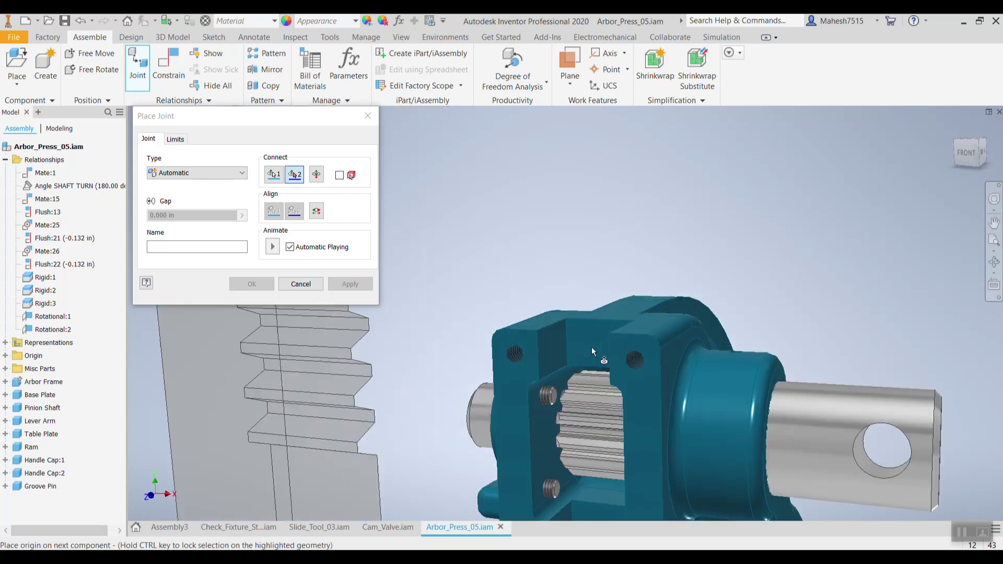
{"action": "left_click", "coordinate": [600, 324]}
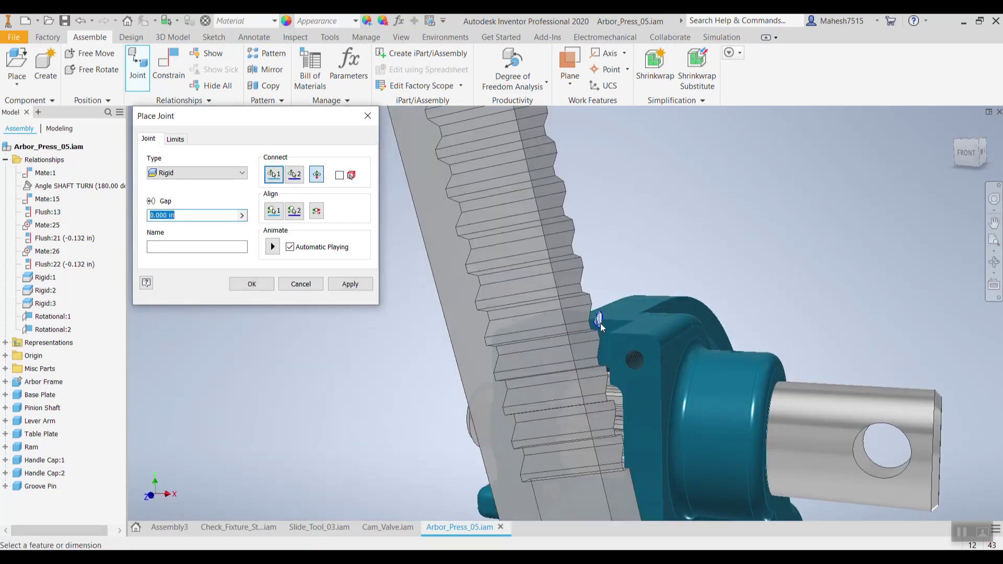
{"action": "left_click", "coordinate": [293, 175]}
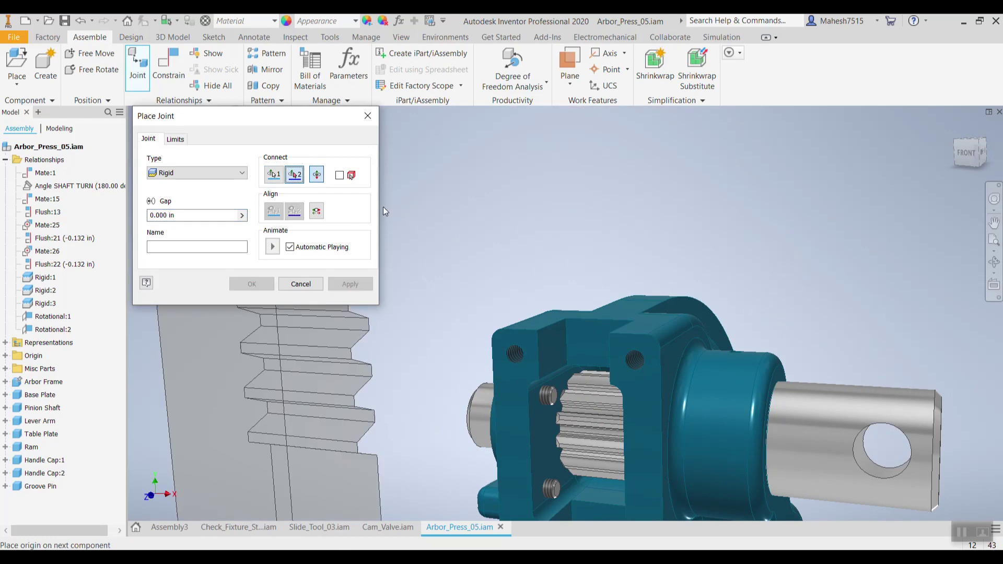
{"action": "left_click", "coordinate": [590, 324]}
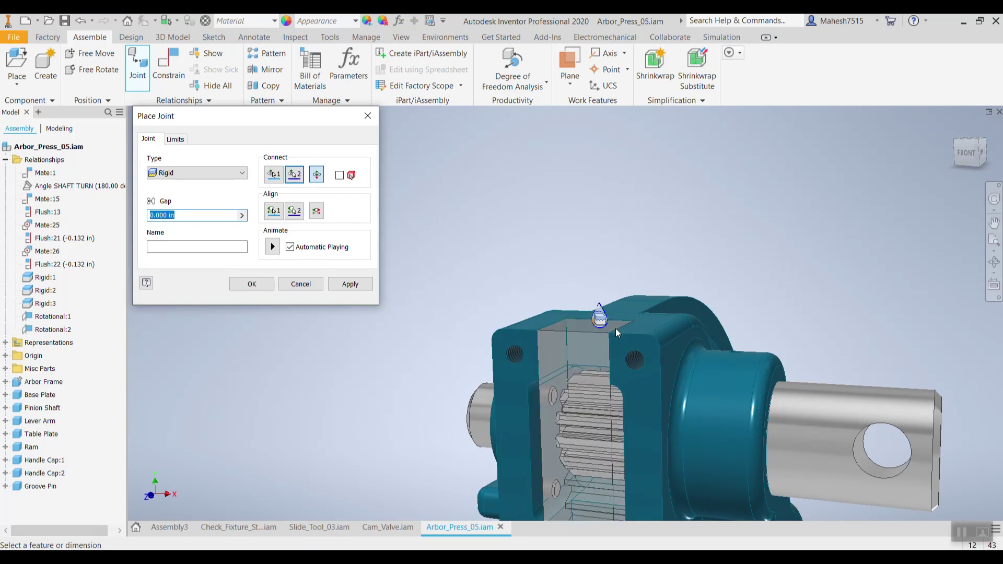
Step: Make the ram-to-frame joint a Slider with 0.000 in gap and accept it despite the conflicting relationship
{"action": "left_click", "coordinate": [218, 176]}
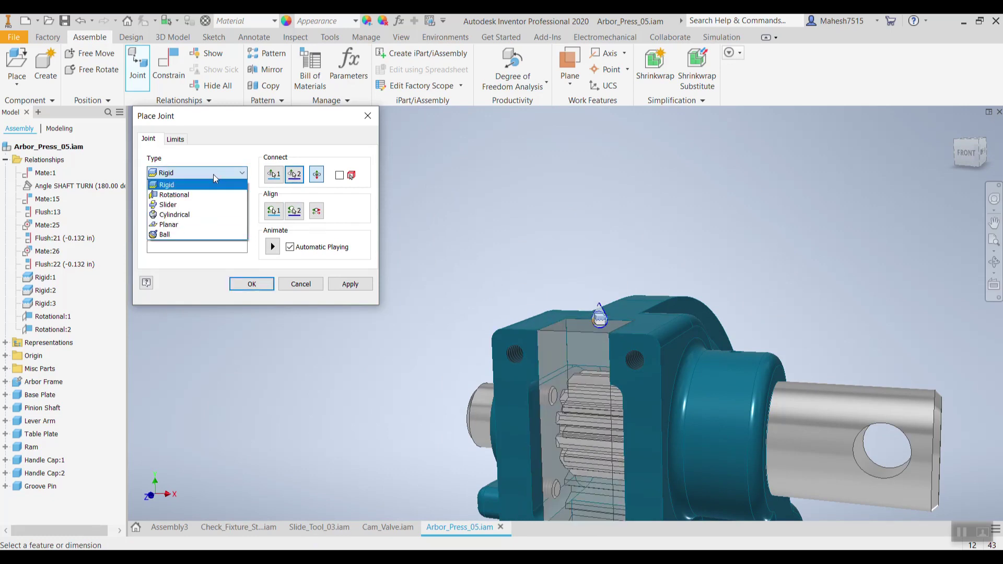
{"action": "left_click", "coordinate": [168, 205]}
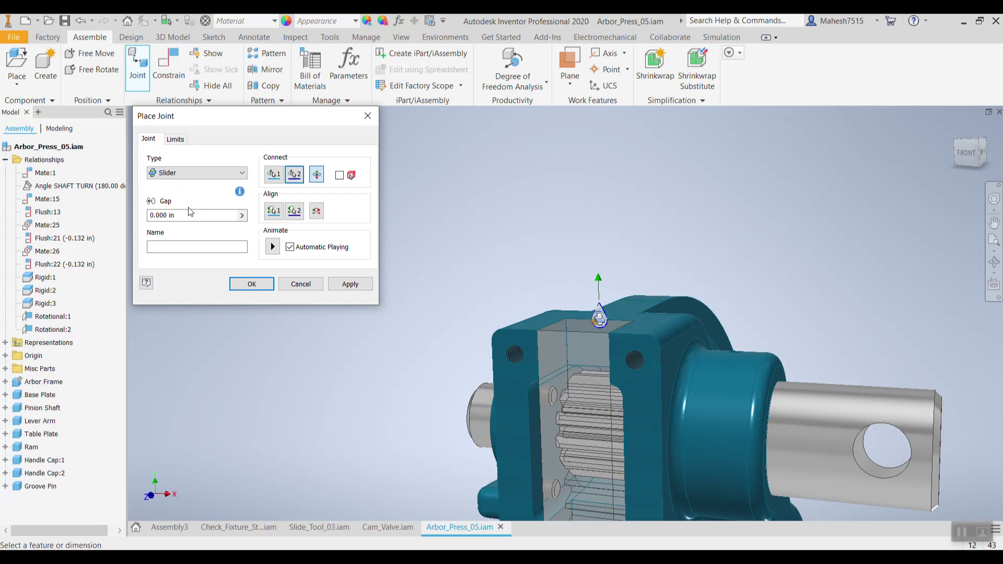
{"action": "left_click", "coordinate": [343, 285]}
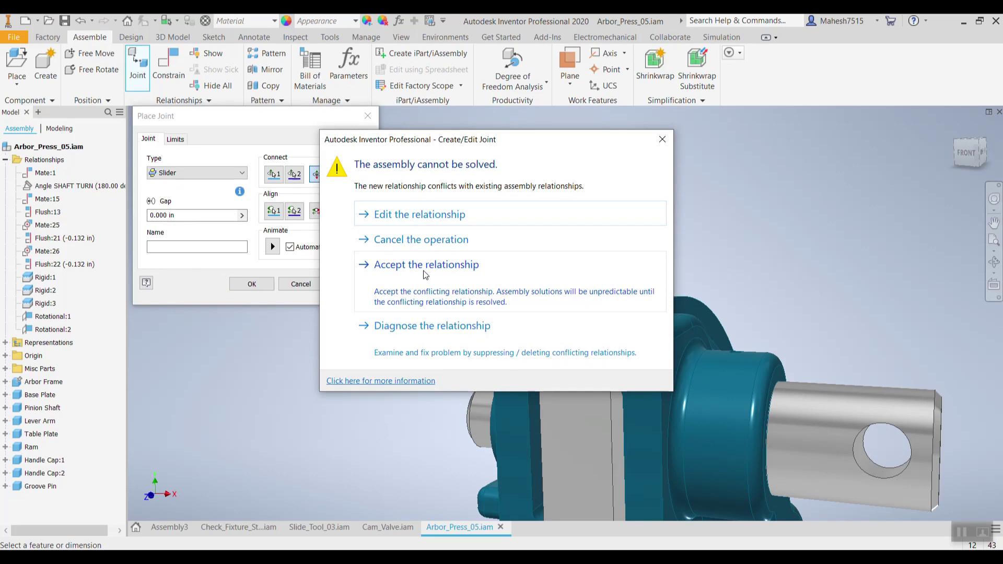
{"action": "left_click", "coordinate": [424, 274]}
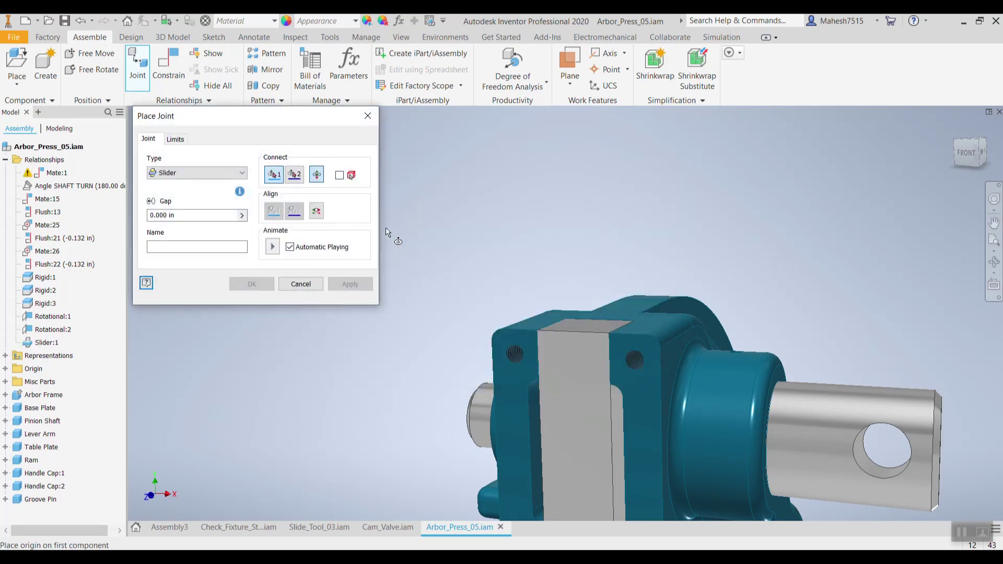
{"action": "left_click", "coordinate": [368, 115]}
Step: Delete the conflicting Mate:1 constraint between the ram and the frame
{"action": "left_click", "coordinate": [55, 174]}
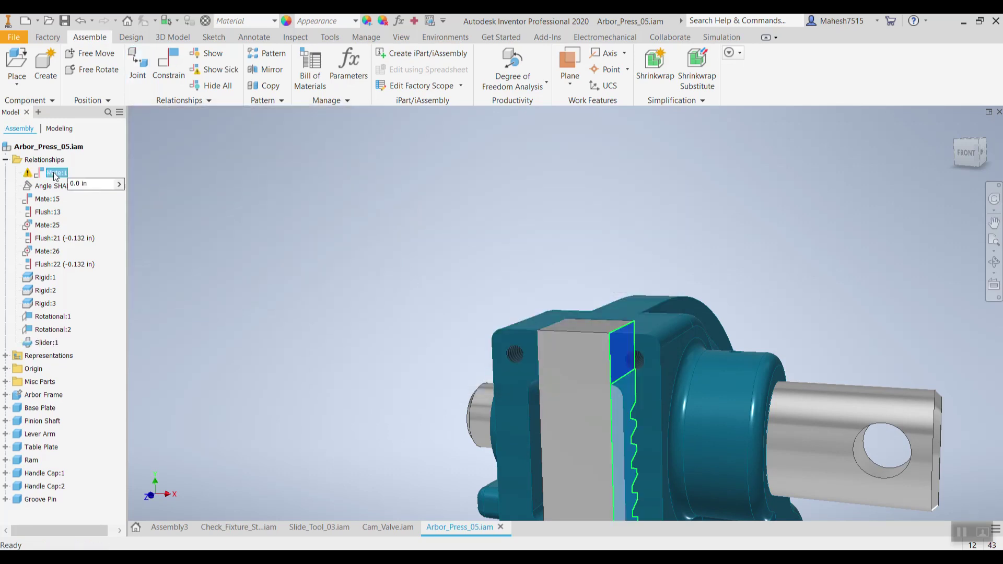
{"action": "right_click", "coordinate": [55, 174]}
{"action": "left_click", "coordinate": [403, 326]}
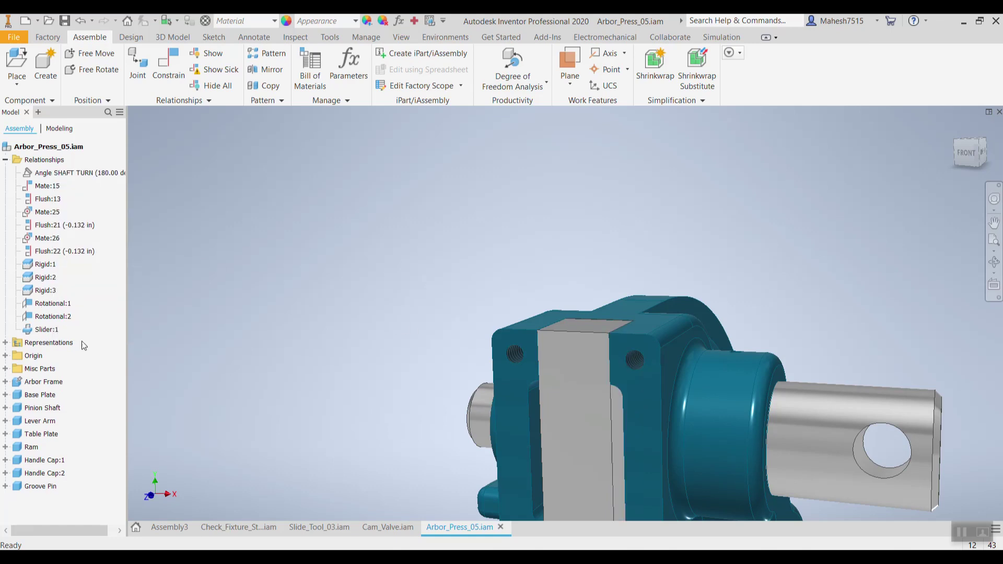
Step: Slide the ram along the frame's channel to a raised position above the table plate to check its slider motion
{"action": "middle_click_drag", "start_coordinate": [528, 434], "coordinate": [525, 252], "text": "shift"}
{"action": "scroll", "coordinate": [504, 326], "scroll_direction": "down", "scroll_amount": 5}
{"action": "middle_click_drag", "start_coordinate": [506, 325], "coordinate": [484, 346], "text": "shift"}
{"action": "left_click_drag", "start_coordinate": [532, 396], "coordinate": [429, 264]}
{"action": "middle_click_drag", "start_coordinate": [716, 311], "coordinate": [671, 259]}
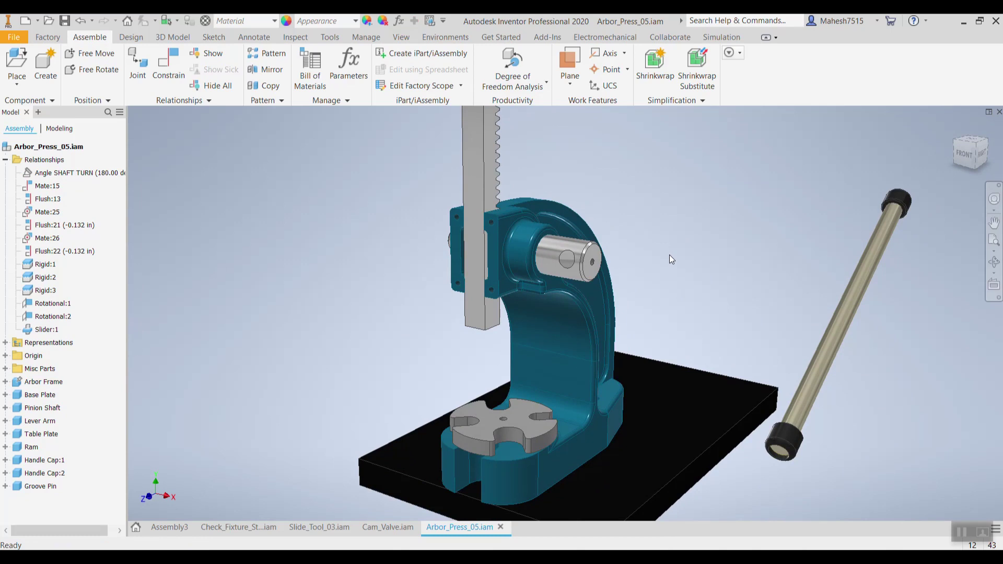
Step: Place a Cylindrical joint seating the middle of the lever arm in the pinion shaft's cross hole, and swing the lever to test it
{"action": "left_click", "coordinate": [148, 65]}
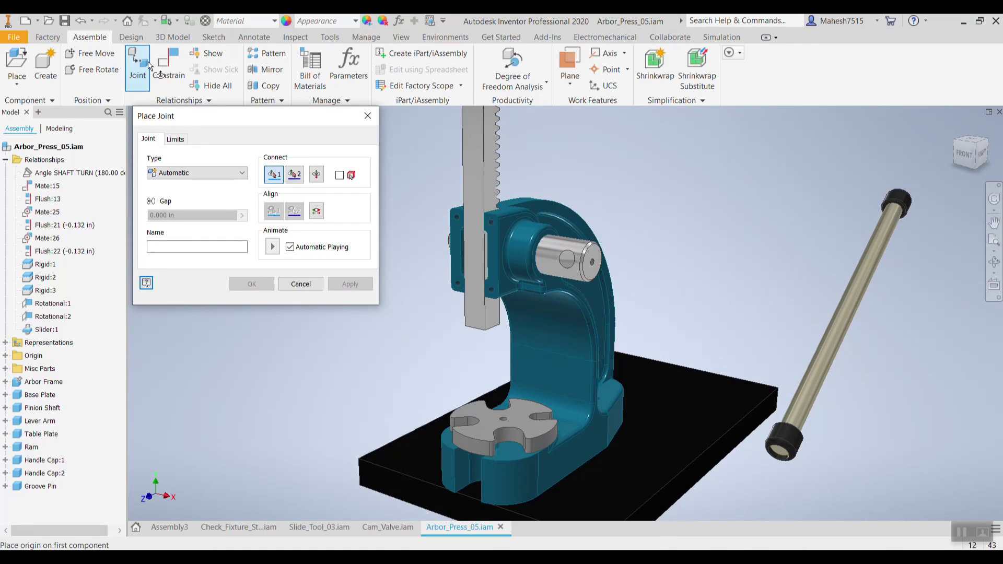
{"action": "left_click", "coordinate": [211, 172]}
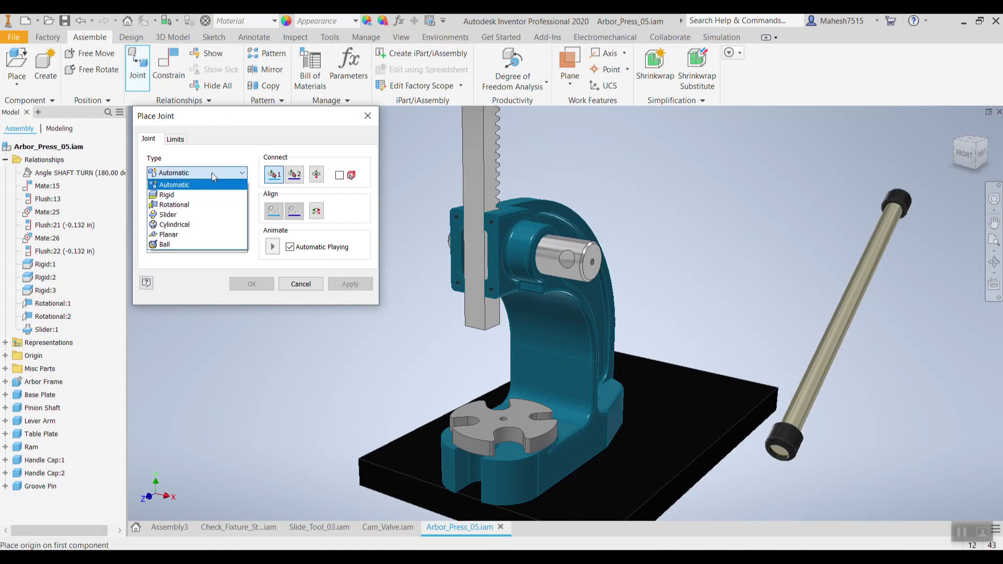
{"action": "left_click", "coordinate": [175, 224]}
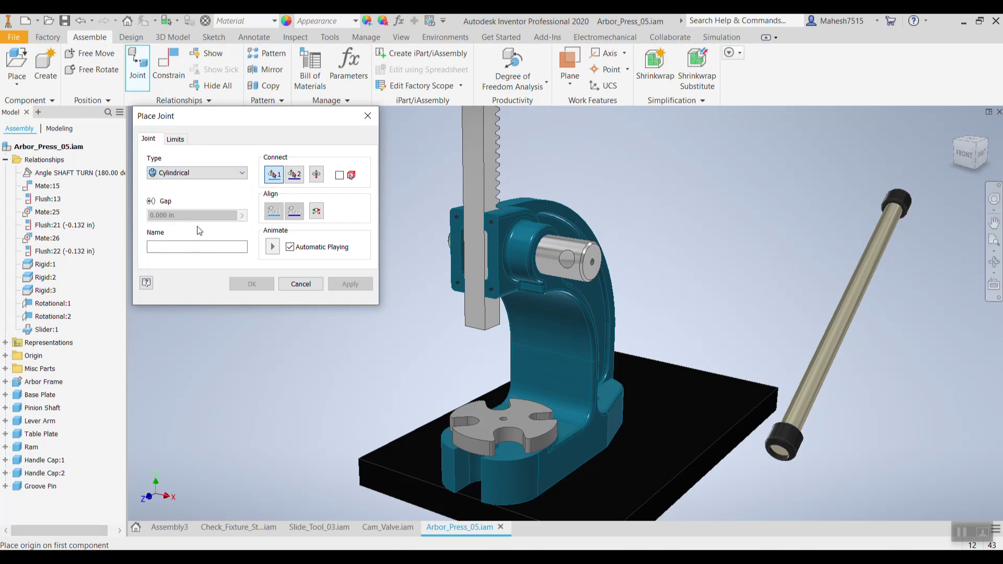
{"action": "left_click", "coordinate": [848, 313]}
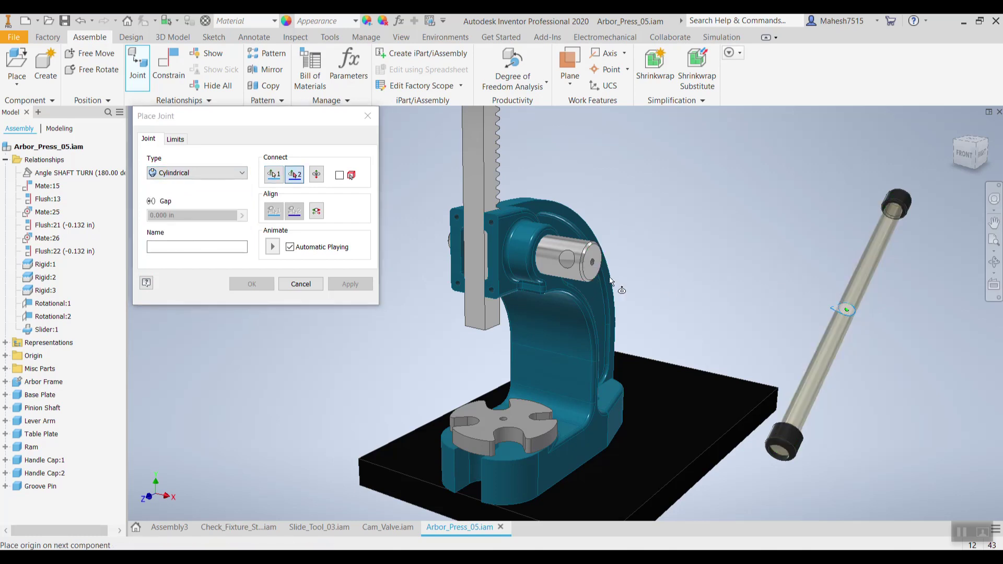
{"action": "mouse_move", "coordinate": [569, 263]}
{"action": "middle_mouse_down", "text": "shift"}
{"action": "mouse_move", "coordinate": [588, 269]}
{"action": "mouse_move", "coordinate": [578, 270]}
{"action": "middle_mouse_up", "text": "shift"}
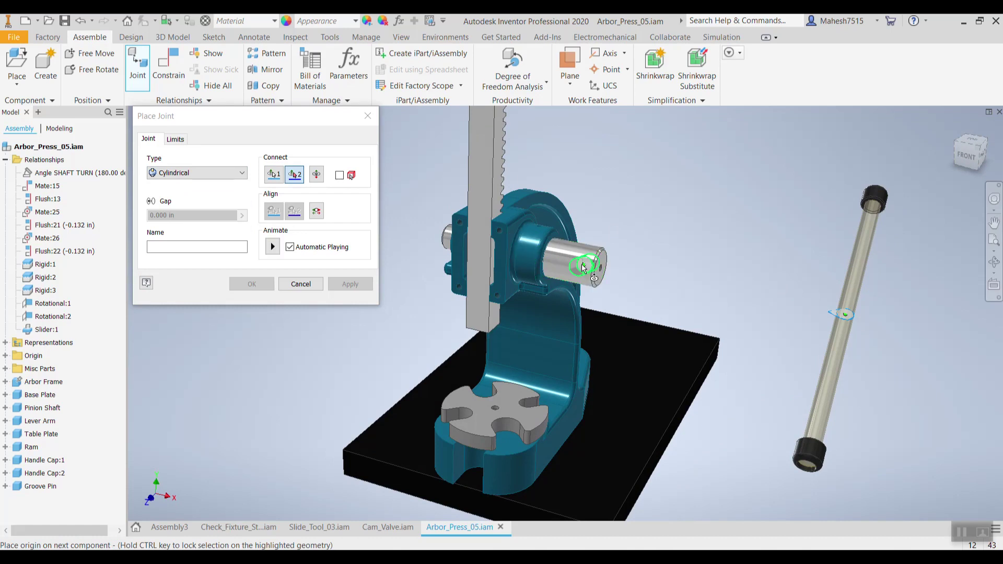
{"action": "left_click", "coordinate": [584, 267]}
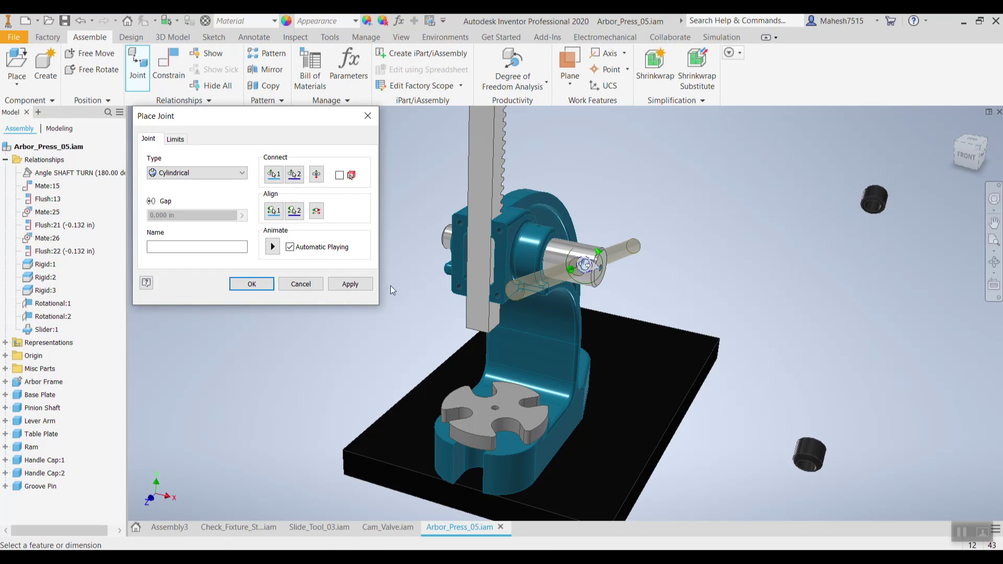
{"action": "left_click", "coordinate": [349, 284]}
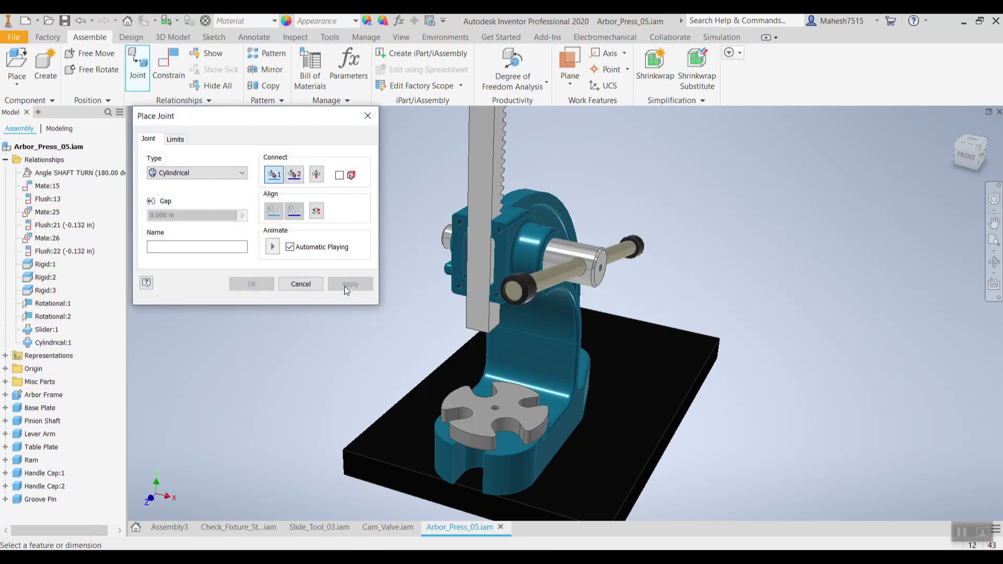
{"action": "left_click", "coordinate": [368, 116]}
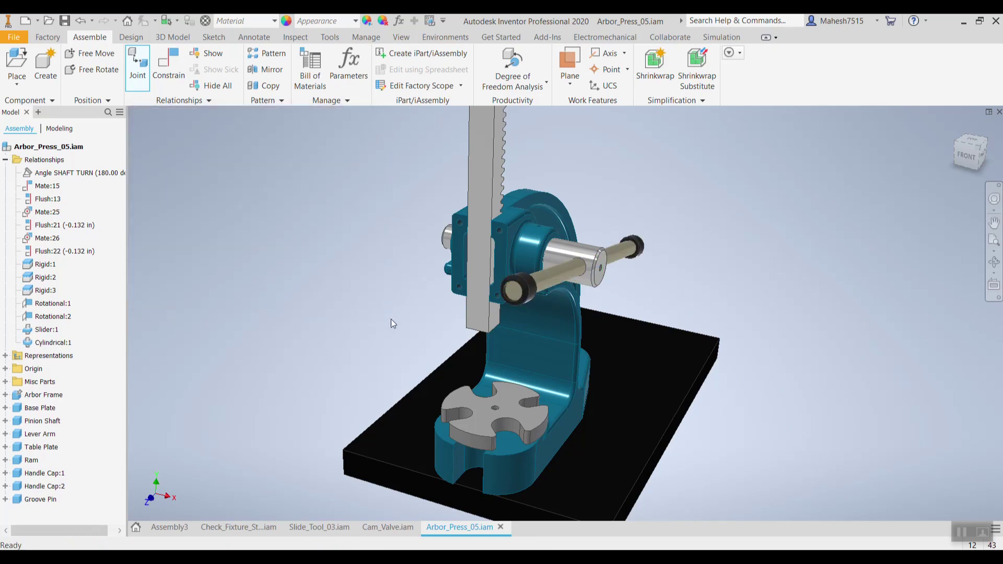
{"action": "middle_click_drag", "start_coordinate": [389, 296], "coordinate": [360, 305], "text": "shift"}
{"action": "left_click_drag", "start_coordinate": [454, 298], "coordinate": [513, 272]}
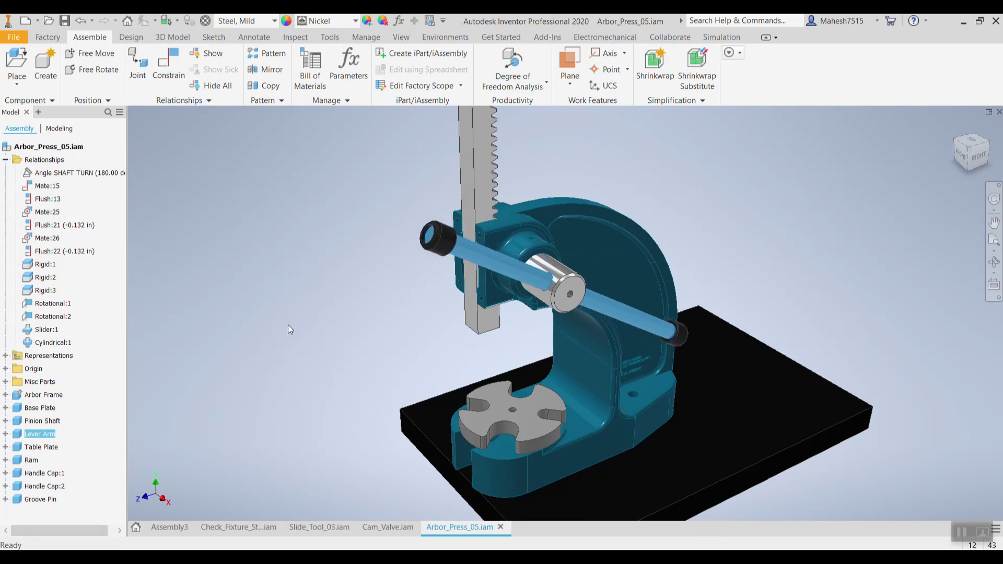
Step: Lock the Cylindrical:1 joint between the lever arm and the pinion shaft
{"action": "left_click", "coordinate": [6, 160]}
{"action": "left_click", "coordinate": [6, 160]}
{"action": "left_click", "coordinate": [54, 343]}
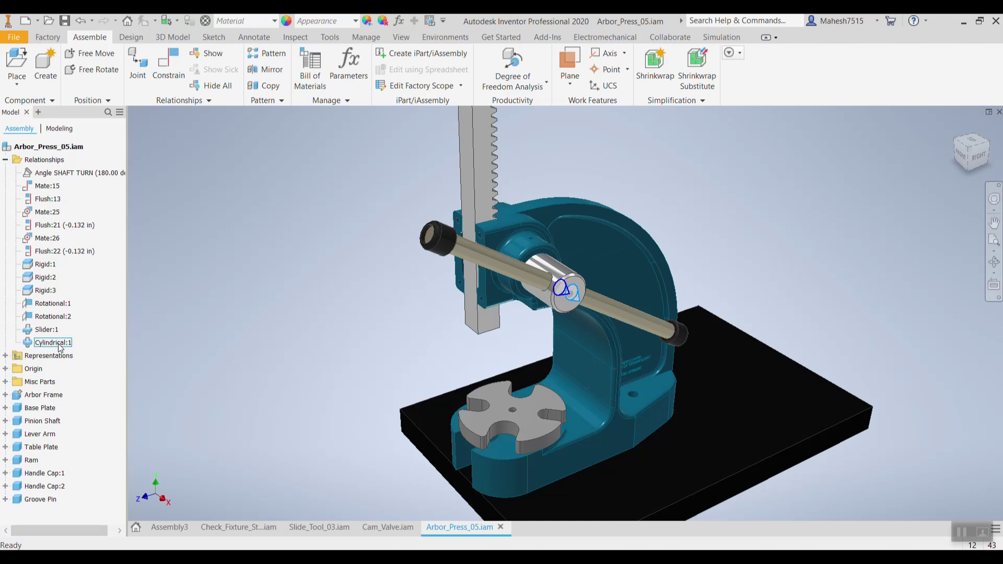
{"action": "left_click", "coordinate": [58, 345]}
{"action": "right_click", "coordinate": [60, 347]}
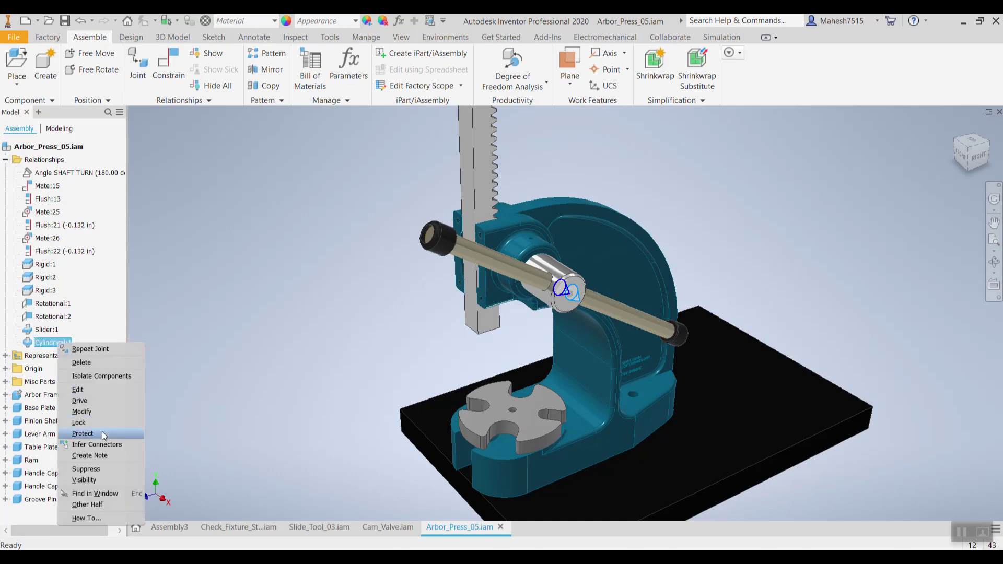
{"action": "left_click", "coordinate": [78, 422]}
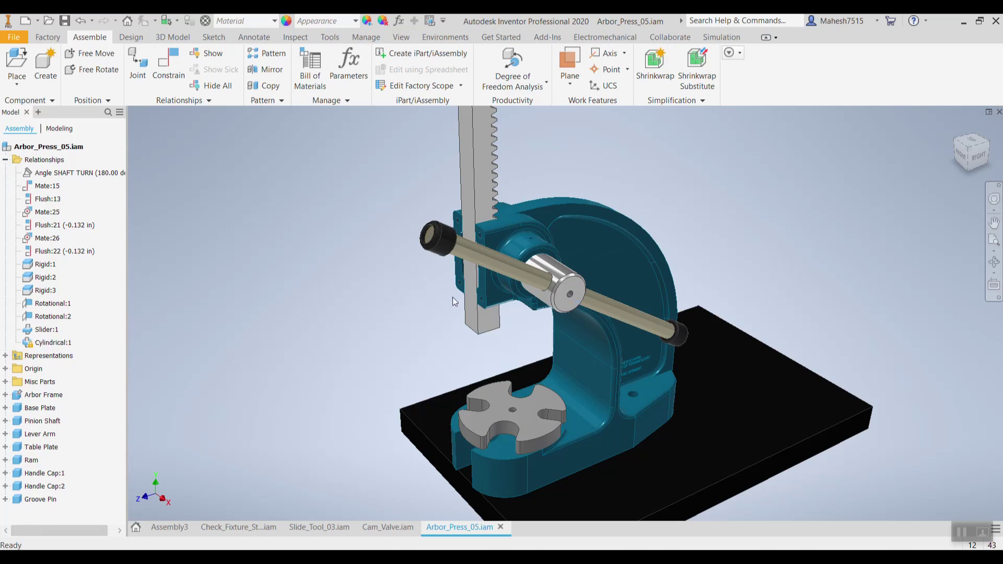
Step: Swing the lever arm with its joint locked to check how it moves together with the pinion shaft
{"action": "left_click_drag", "start_coordinate": [511, 267], "coordinate": [453, 282]}
{"action": "left_click_drag", "start_coordinate": [524, 278], "coordinate": [402, 302]}
{"action": "middle_click_drag", "start_coordinate": [368, 255], "coordinate": [395, 248], "text": "shift"}
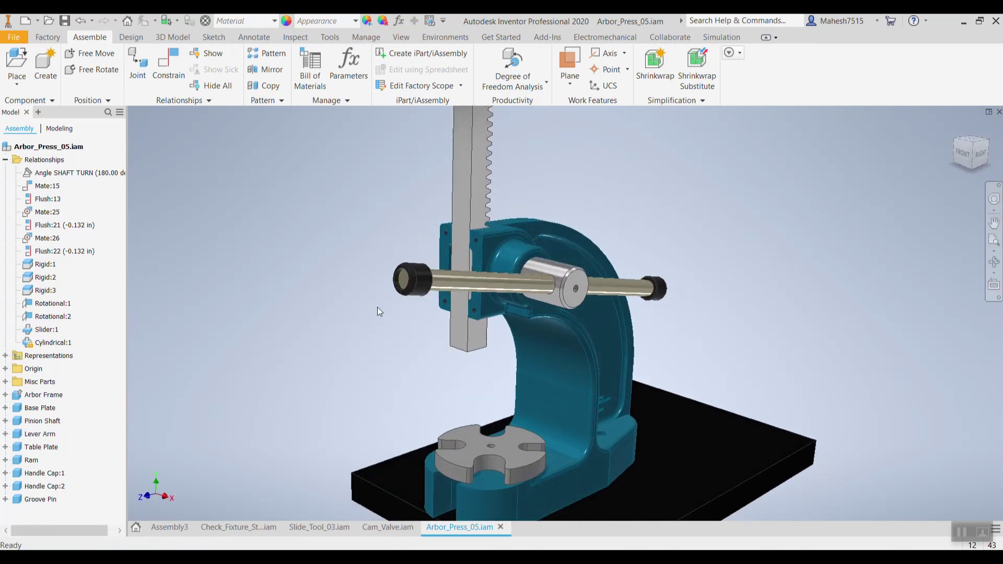
Step: Turn the table plate on the frame's lower pad to check its rotational freedom
{"action": "middle_click_drag", "start_coordinate": [450, 435], "coordinate": [475, 349]}
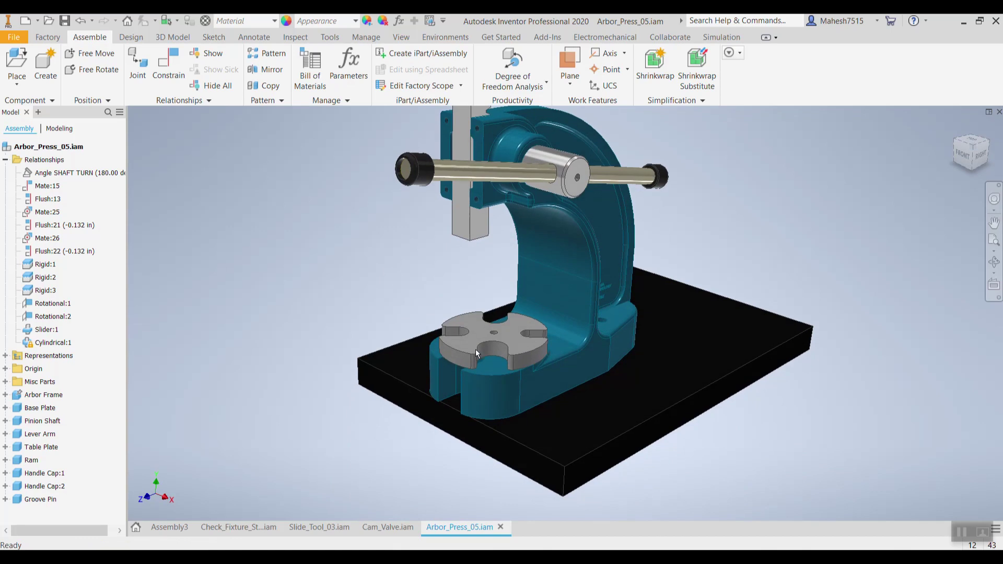
{"action": "left_click_drag", "start_coordinate": [446, 336], "coordinate": [430, 334]}
{"action": "left_click", "coordinate": [408, 302]}
{"action": "mouse_move", "coordinate": [303, 302]}
{"action": "middle_mouse_down", "text": "shift"}
{"action": "mouse_move", "coordinate": [334, 307]}
{"action": "mouse_move", "coordinate": [319, 302]}
{"action": "middle_mouse_up", "text": "shift"}
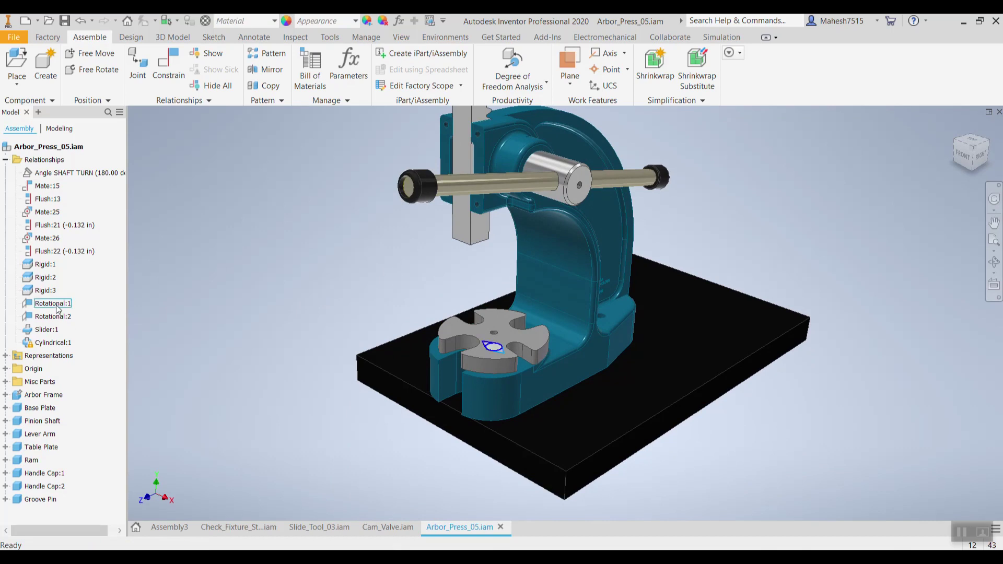
Step: Protect the Rotational:2 joint between the pinion shaft and the arbor frame
{"action": "left_click", "coordinate": [53, 265]}
{"action": "left_click", "coordinate": [58, 316]}
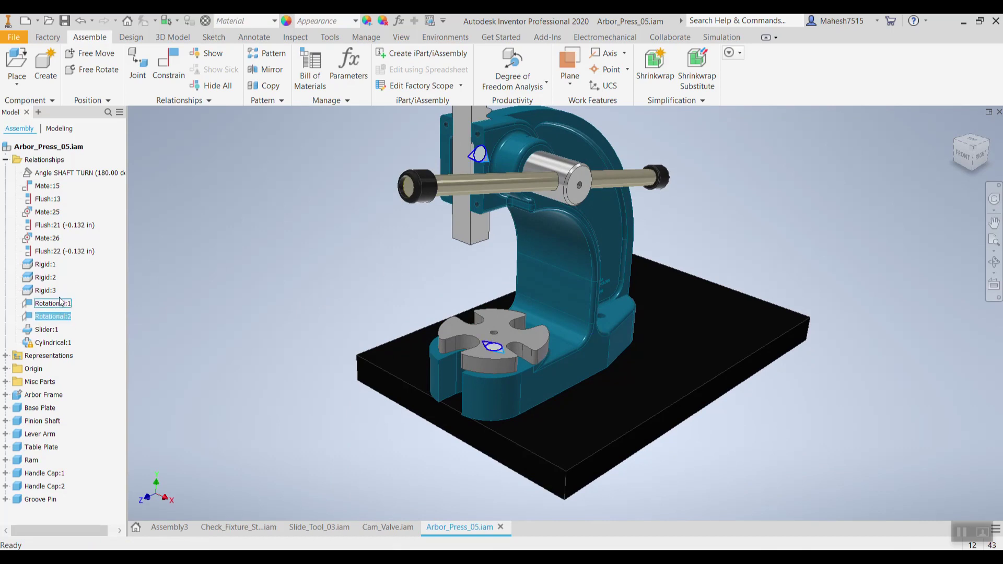
{"action": "right_click", "coordinate": [49, 316]}
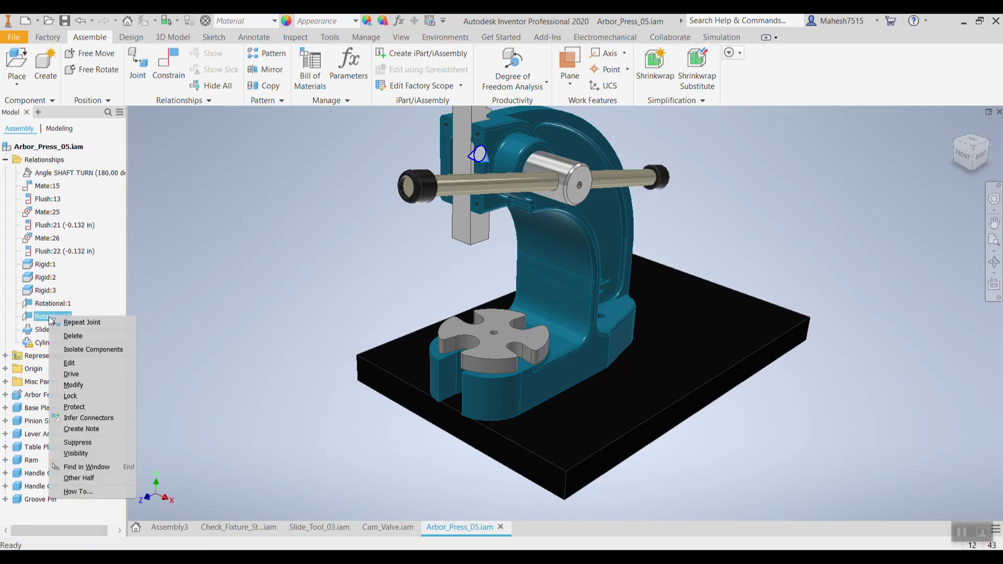
{"action": "left_click", "coordinate": [90, 408]}
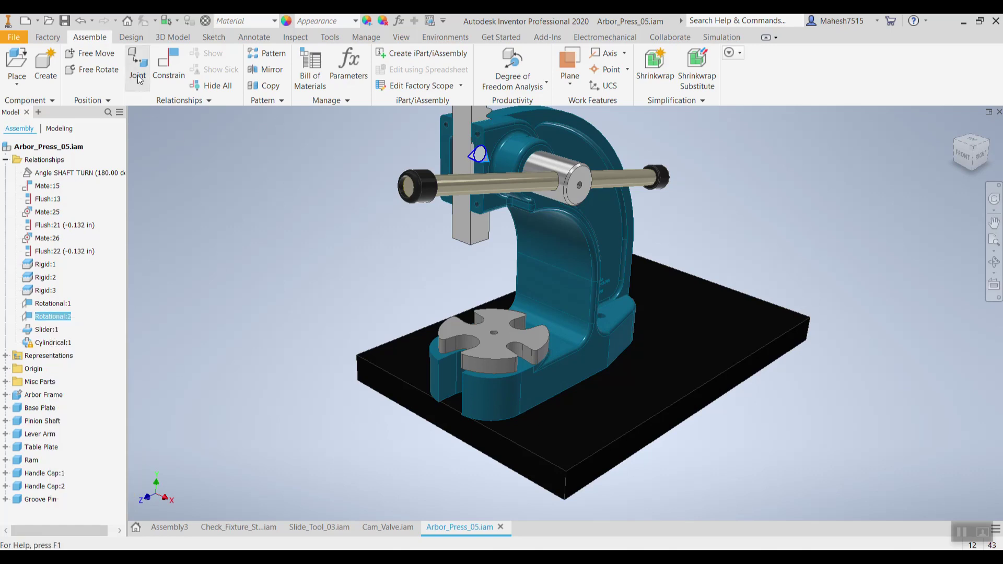
Step: Mate the axis of a table plate notch to the axis of the rounded slot in the arbor frame's foot, with 0.000 in offset
{"action": "left_click", "coordinate": [172, 66]}
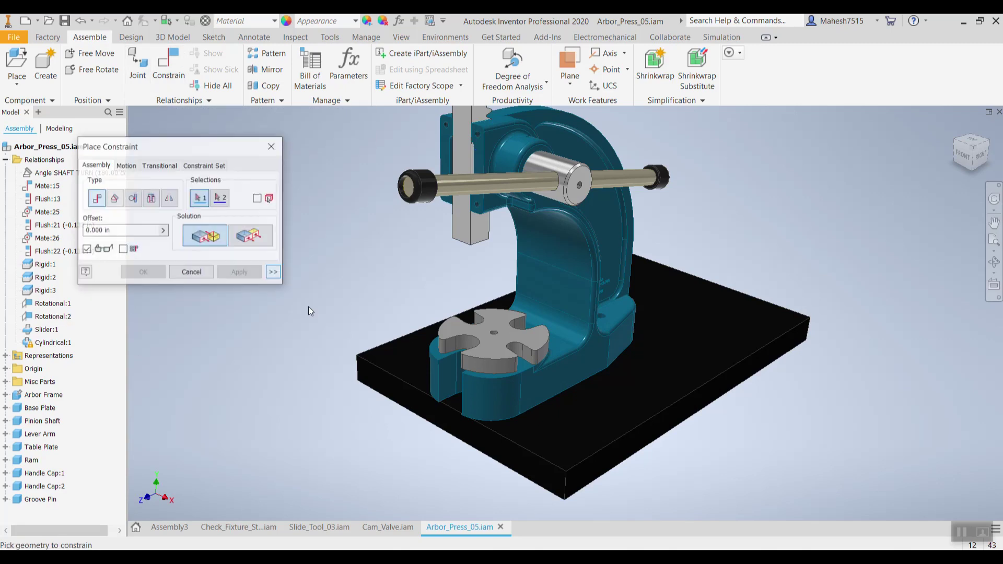
{"action": "mouse_move", "coordinate": [288, 376]}
{"action": "middle_mouse_down", "text": "shift"}
{"action": "mouse_move", "coordinate": [325, 364]}
{"action": "mouse_move", "coordinate": [319, 384]}
{"action": "mouse_move", "coordinate": [293, 374]}
{"action": "middle_mouse_up", "text": "shift"}
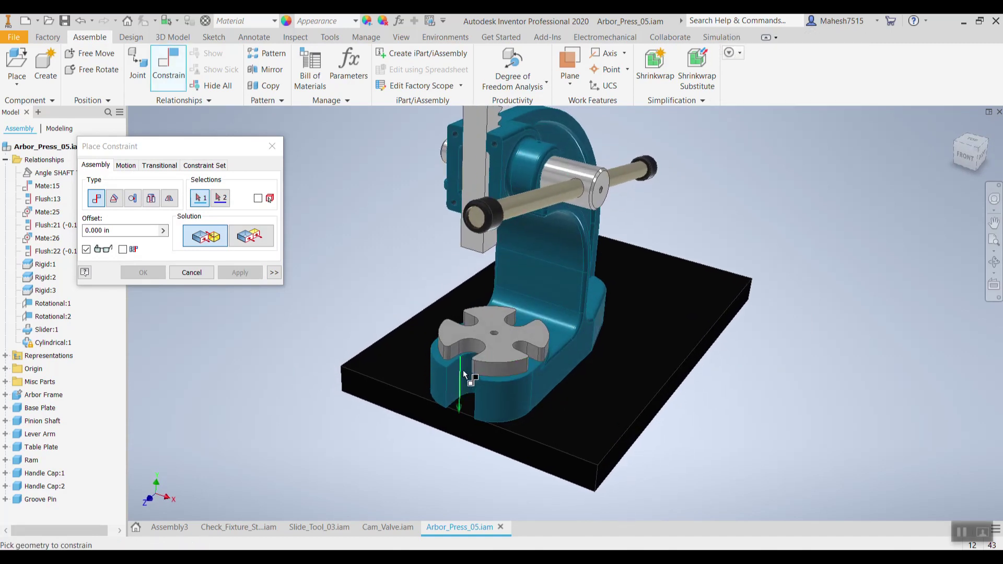
{"action": "left_click", "coordinate": [477, 349]}
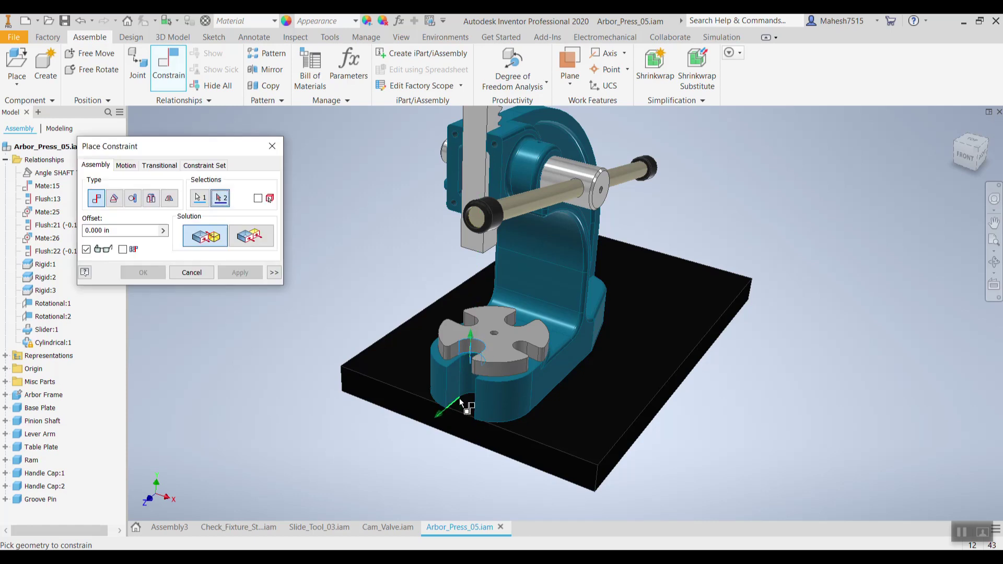
{"action": "middle_click_drag", "start_coordinate": [462, 399], "coordinate": [478, 384], "text": "shift"}
{"action": "left_click", "coordinate": [476, 379]}
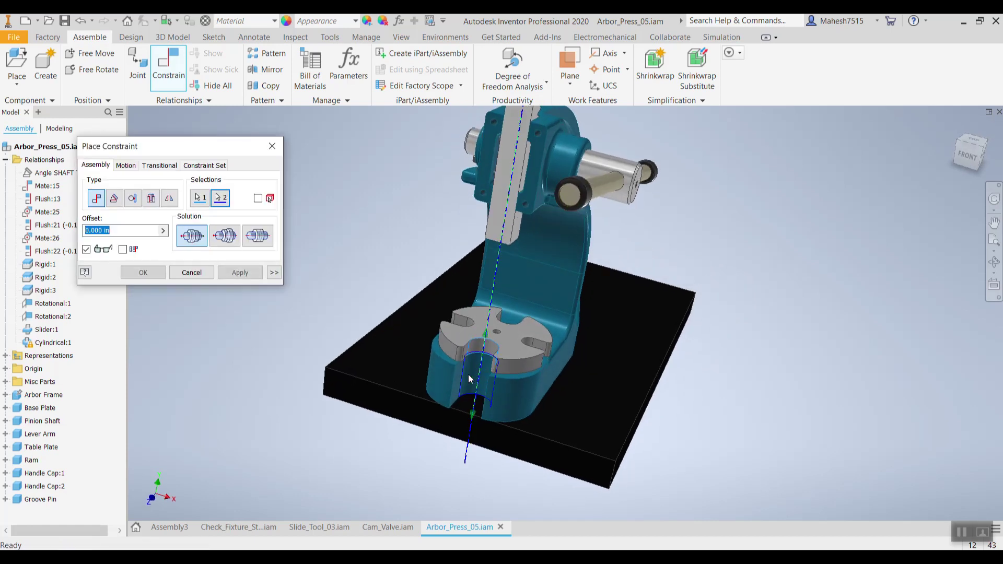
{"action": "left_click", "coordinate": [258, 273]}
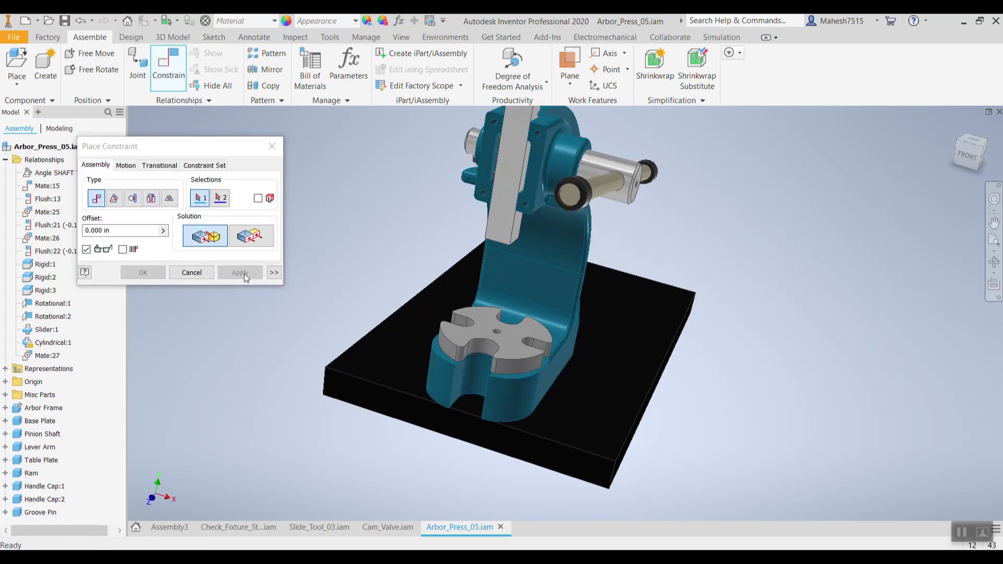
{"action": "left_click", "coordinate": [273, 149]}
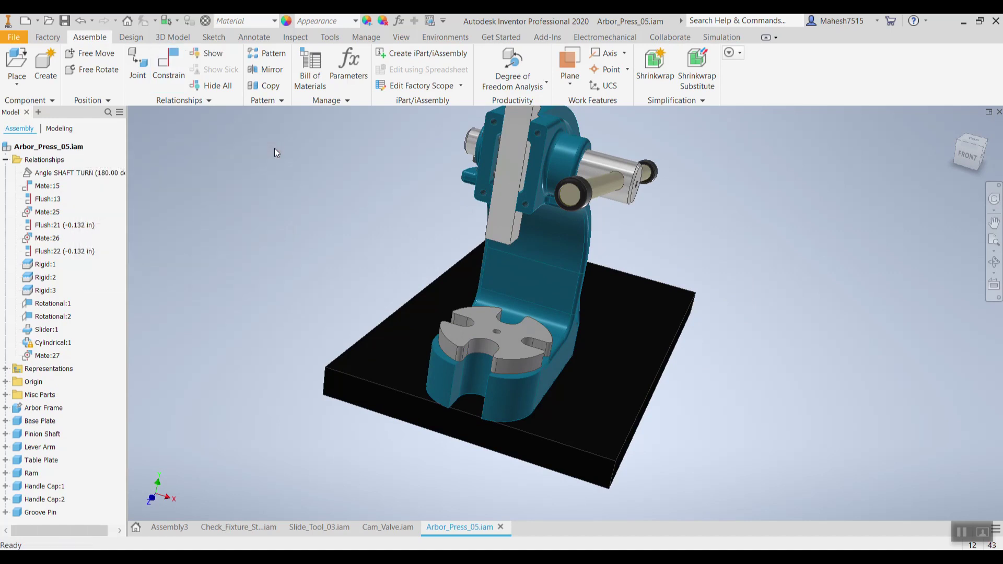
{"action": "middle_click_drag", "start_coordinate": [420, 272], "coordinate": [377, 271], "text": "shift"}
{"action": "middle_click_drag", "start_coordinate": [377, 271], "coordinate": [381, 292]}
{"action": "scroll", "coordinate": [382, 292], "scroll_direction": "down", "scroll_amount": 4}
{"action": "scroll", "coordinate": [381, 293], "scroll_direction": "up", "scroll_amount": 2}
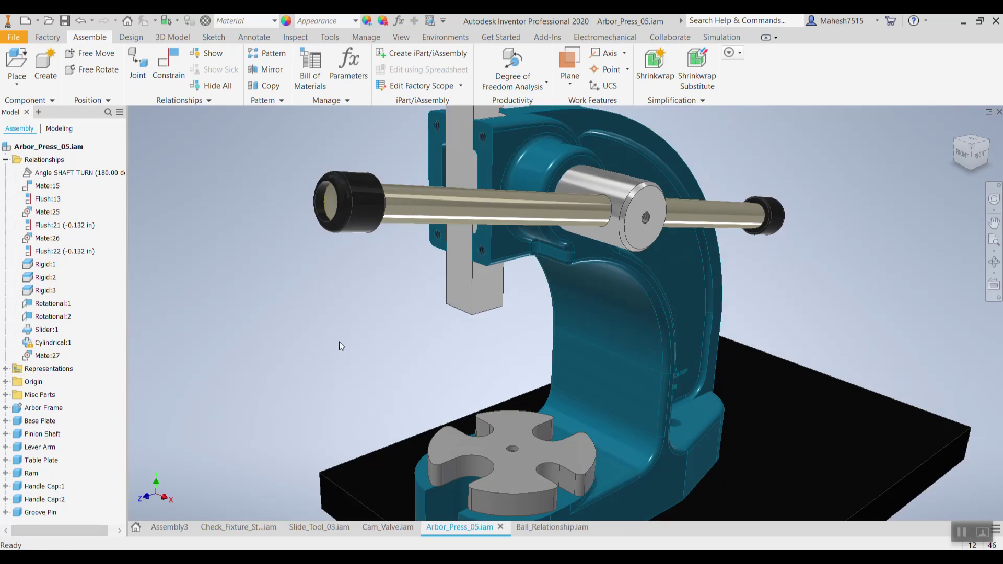
{"action": "scroll", "coordinate": [339, 341], "scroll_direction": "up", "scroll_amount": 4}
{"action": "middle_click_drag", "start_coordinate": [340, 341], "coordinate": [366, 322]}
{"action": "scroll", "coordinate": [339, 342], "scroll_direction": "down", "scroll_amount": 1}
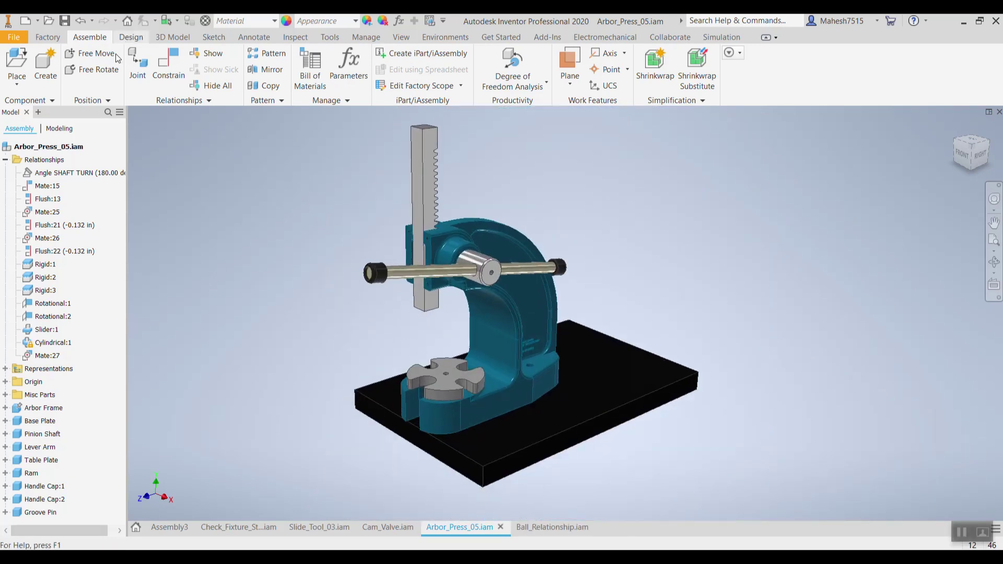
{"action": "left_click", "coordinate": [135, 62]}
{"action": "left_click", "coordinate": [195, 172]}
{"action": "left_click", "coordinate": [365, 129]}
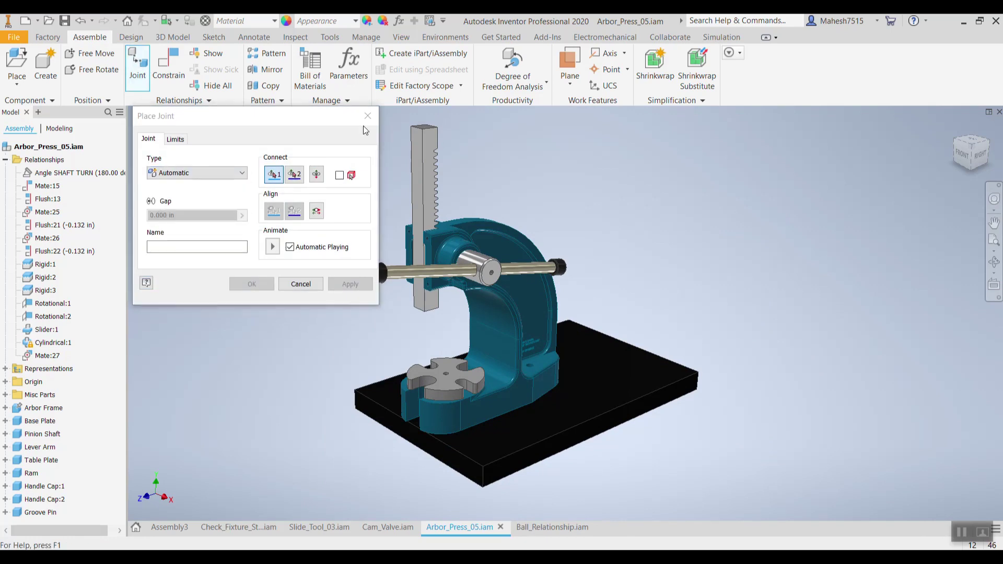
{"action": "left_click", "coordinate": [368, 115]}
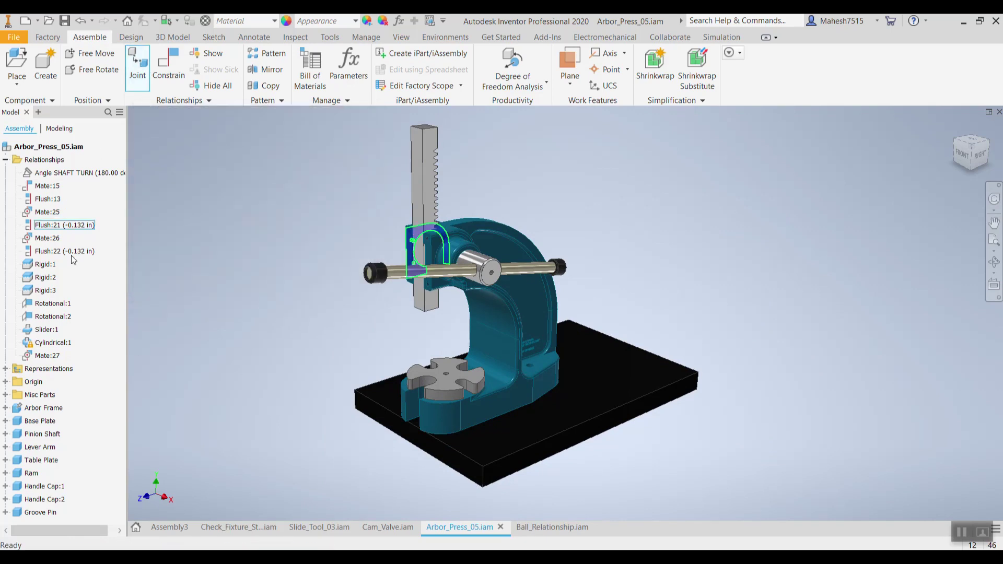
Step: Delete the Rigid:1 joint between the base plate and the arbor frame, and move the base plate clear of the frame
{"action": "left_click", "coordinate": [46, 264]}
{"action": "right_click", "coordinate": [47, 265]}
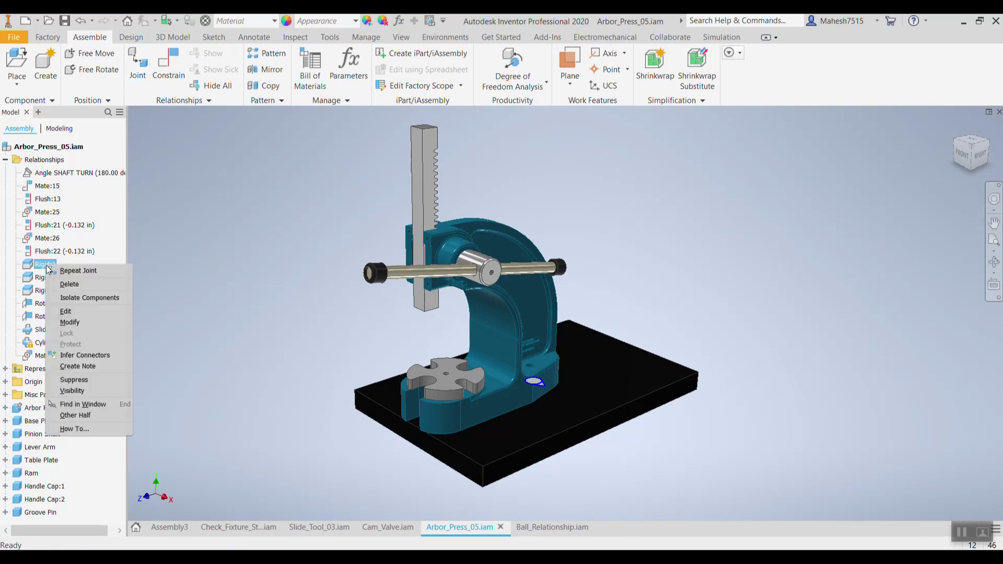
{"action": "left_click", "coordinate": [70, 284]}
{"action": "left_click_drag", "start_coordinate": [569, 433], "coordinate": [590, 453]}
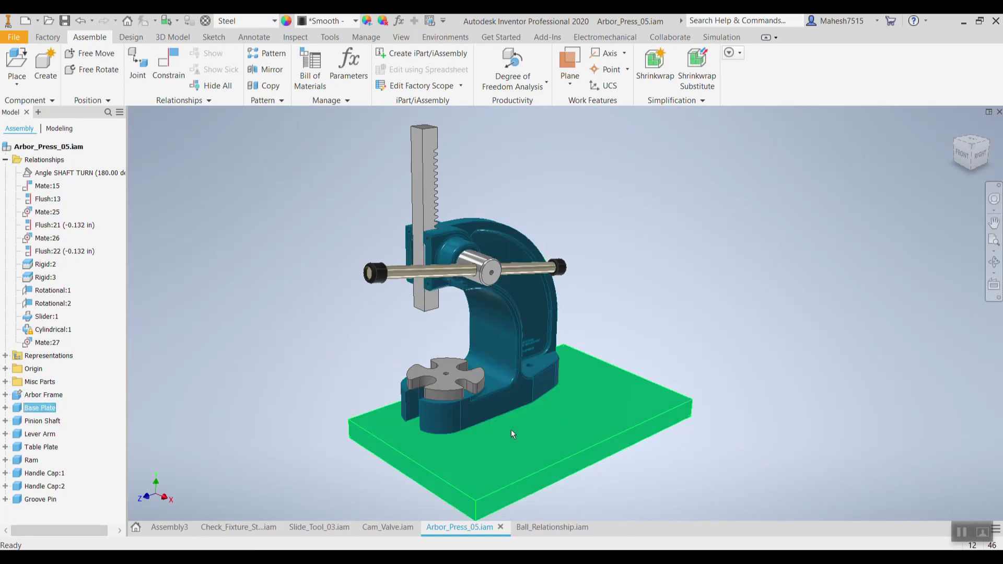
{"action": "mouse_move", "coordinate": [526, 455]}
{"action": "left_mouse_down"}
{"action": "mouse_move", "coordinate": [553, 433]}
{"action": "mouse_move", "coordinate": [512, 452]}
{"action": "left_mouse_up"}
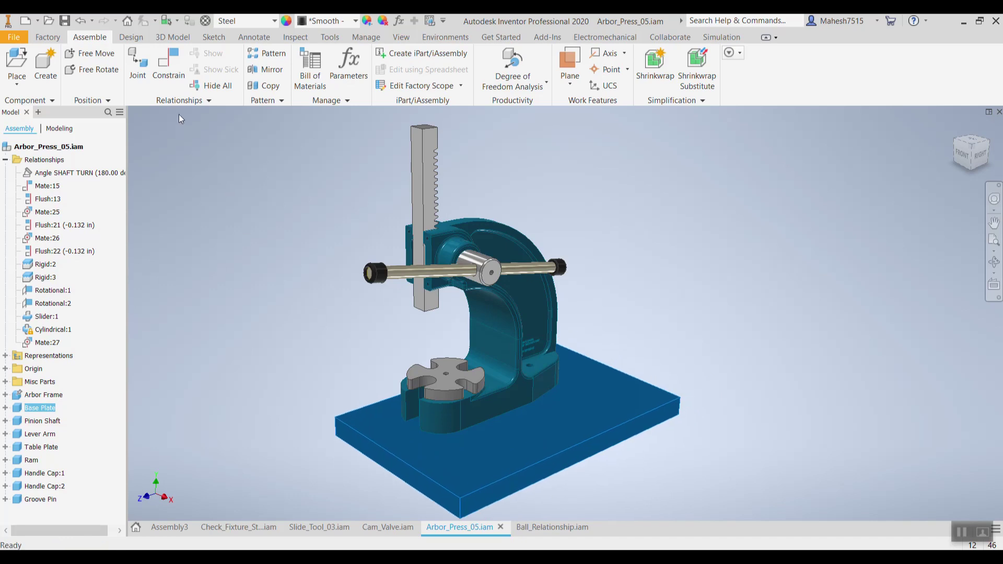
{"action": "left_click", "coordinate": [139, 66]}
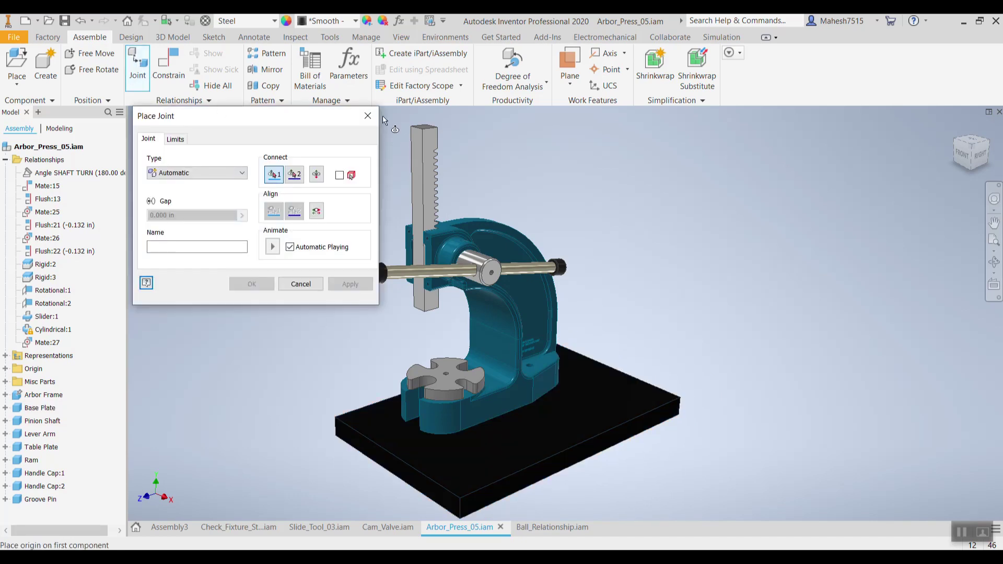
{"action": "key", "text": "Escape"}
{"action": "left_click_drag", "start_coordinate": [466, 431], "coordinate": [283, 298]}
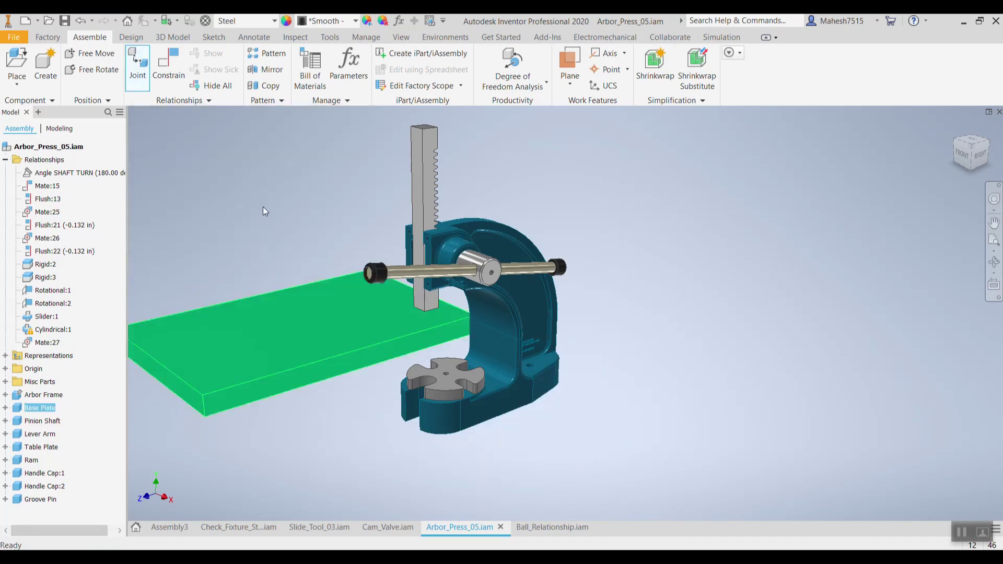
Step: Place a Planar joint between the base plate's top face and the underside of the arbor frame, with a 0.000 in gap
{"action": "left_click", "coordinate": [175, 84]}
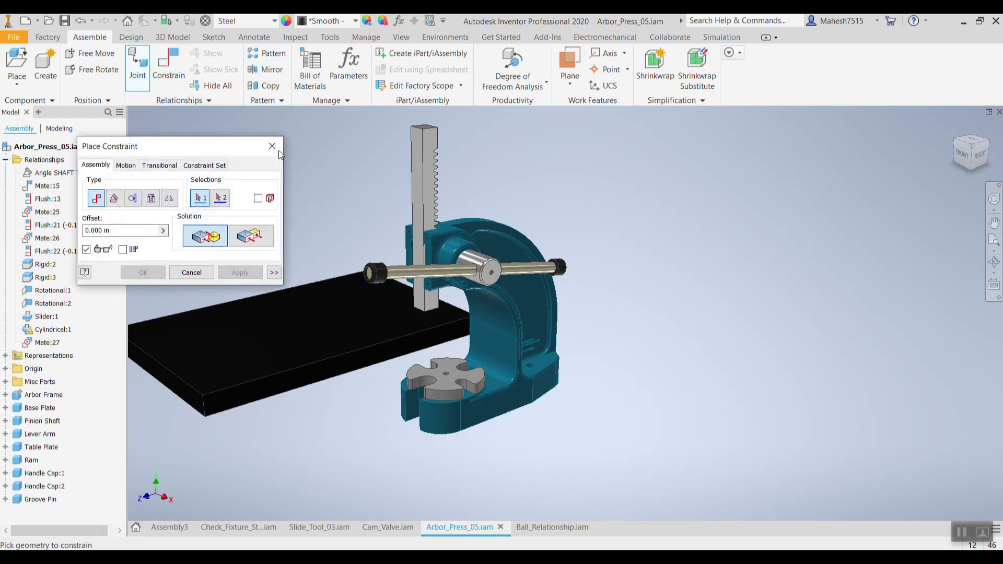
{"action": "left_click", "coordinate": [137, 67]}
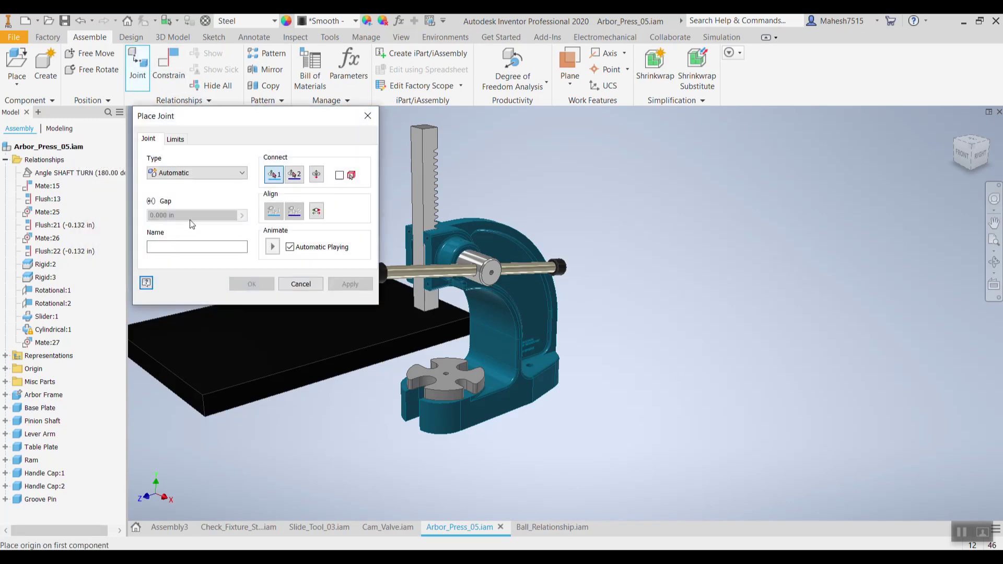
{"action": "left_click", "coordinate": [229, 172]}
{"action": "left_click", "coordinate": [172, 238]}
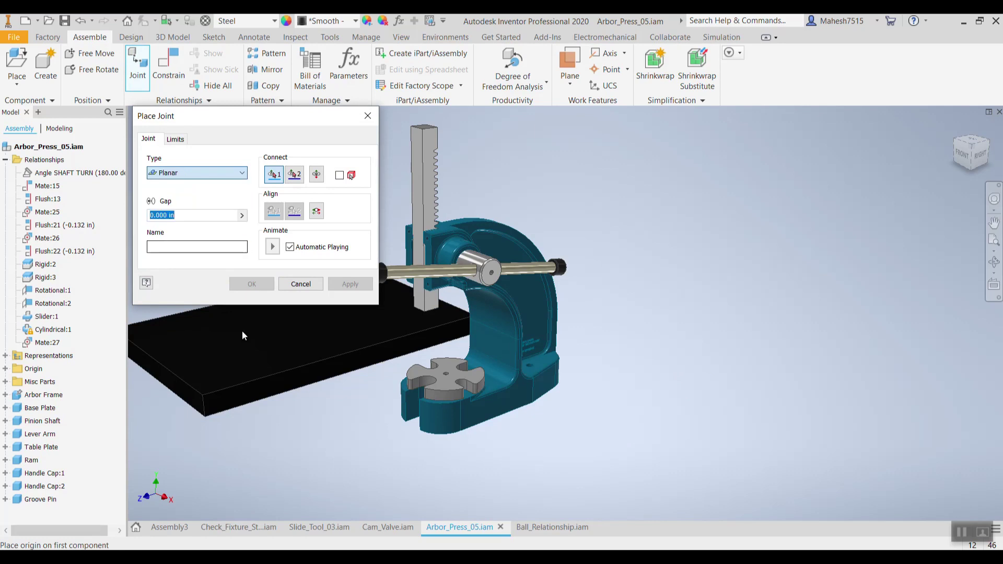
{"action": "left_click", "coordinate": [272, 337]}
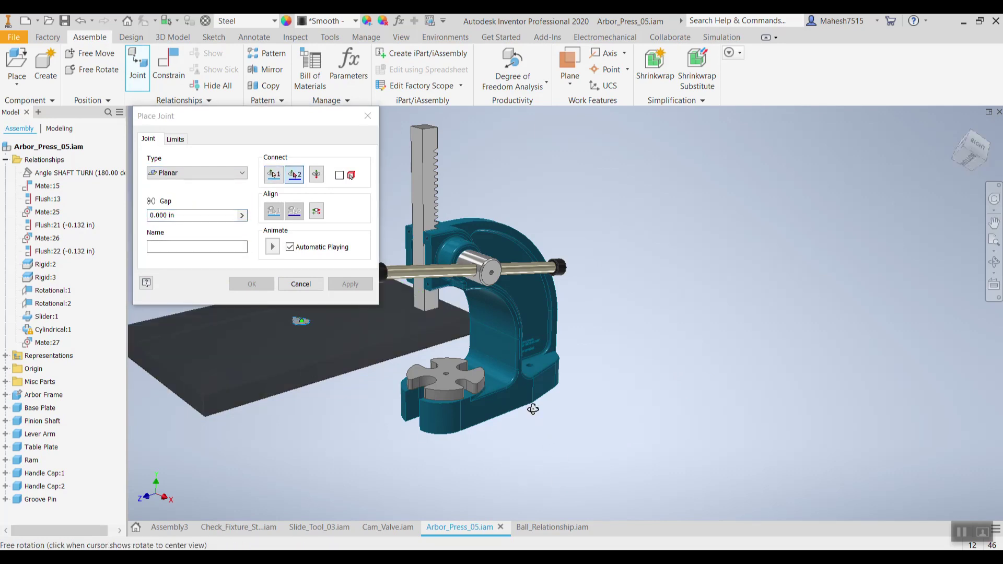
{"action": "middle_click_drag", "start_coordinate": [540, 427], "coordinate": [512, 383], "text": "shift"}
{"action": "left_click", "coordinate": [534, 400]}
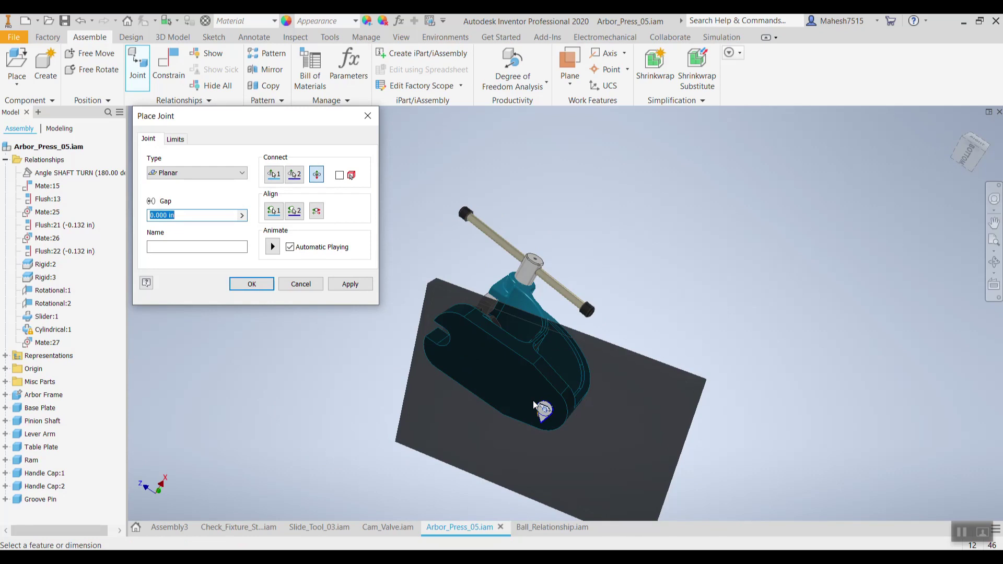
{"action": "left_click", "coordinate": [217, 173]}
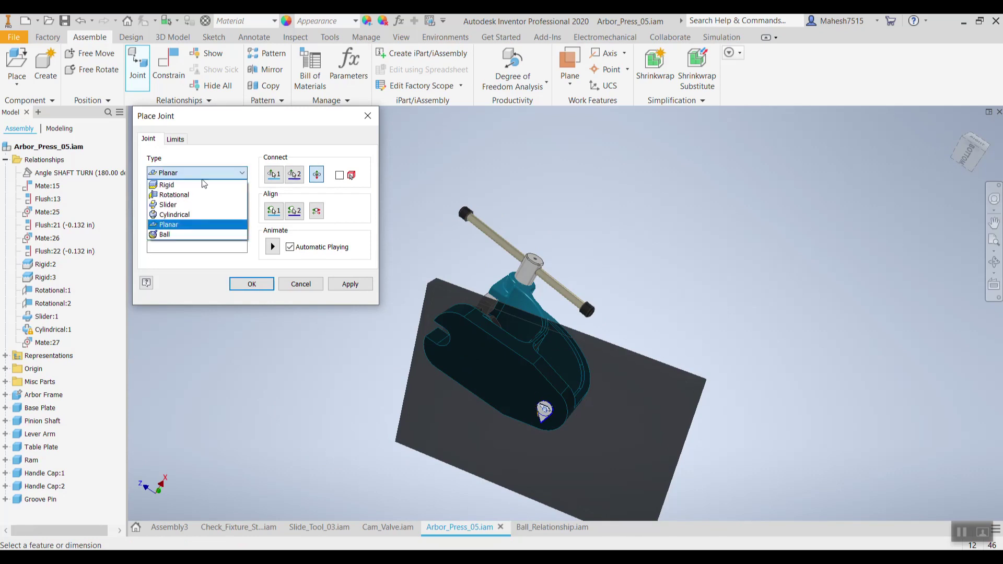
{"action": "left_click", "coordinate": [242, 173]}
{"action": "left_click", "coordinate": [350, 284]}
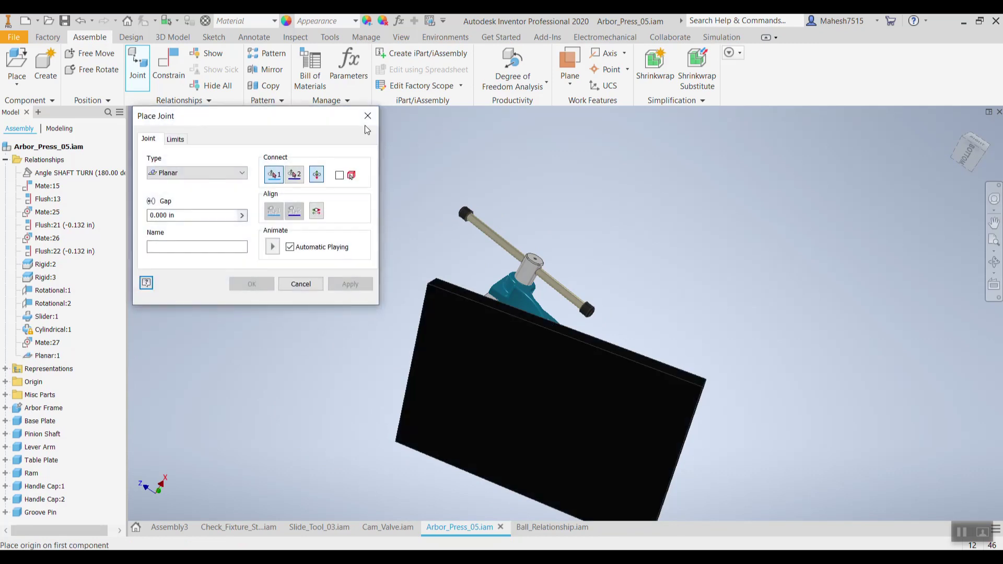
{"action": "left_click", "coordinate": [214, 172]}
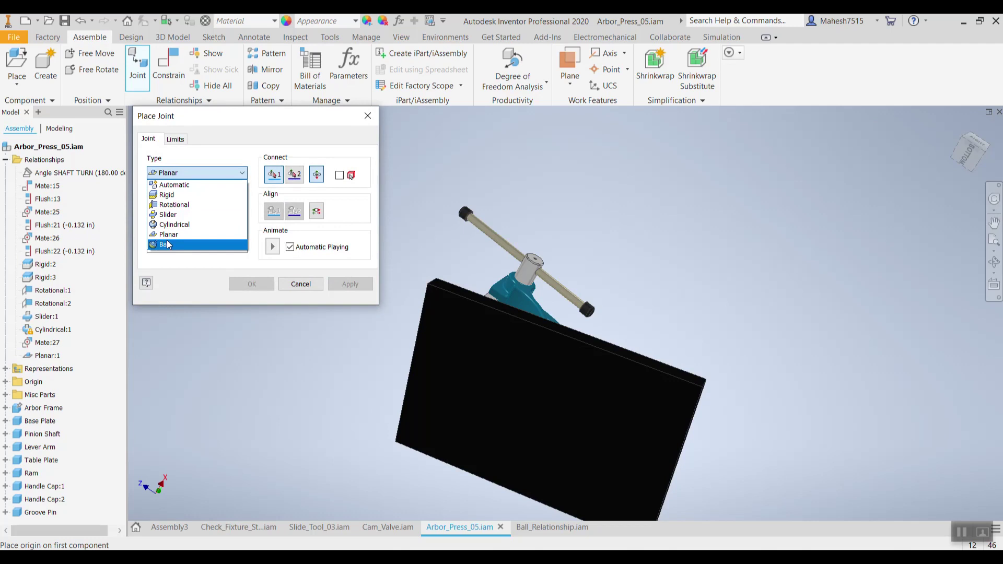
{"action": "left_click", "coordinate": [370, 119]}
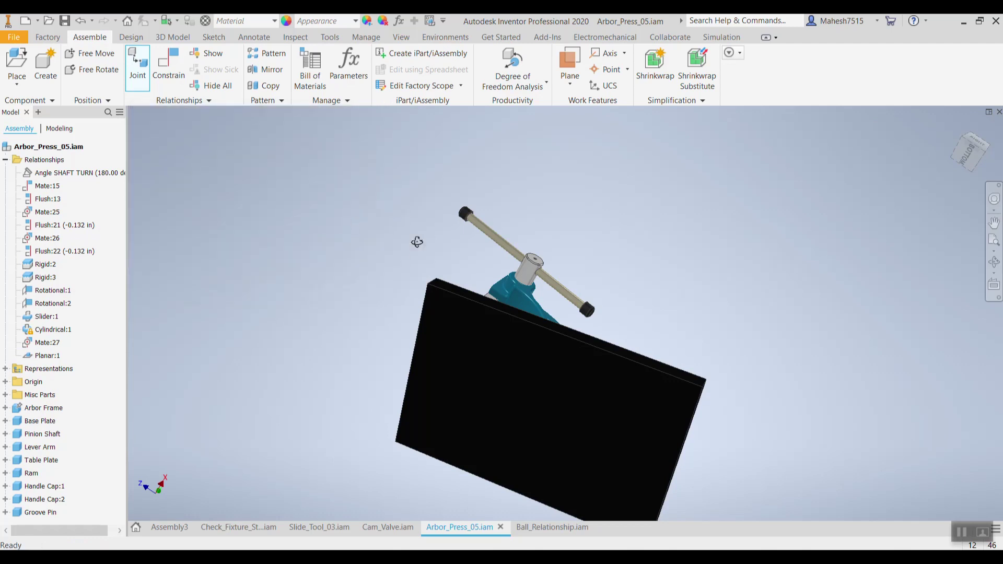
{"action": "key", "text": "F6"}
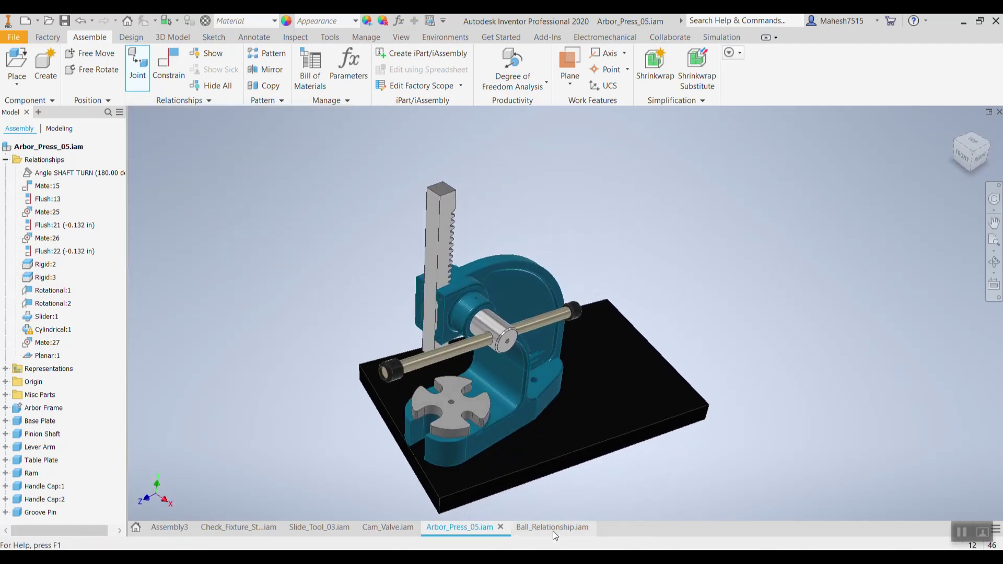
Step: In Ball_Relationship.iam, place a Ball joint seating the ball in the socket's cup, and tilt the ball's rod to test it
{"action": "left_click", "coordinate": [552, 528]}
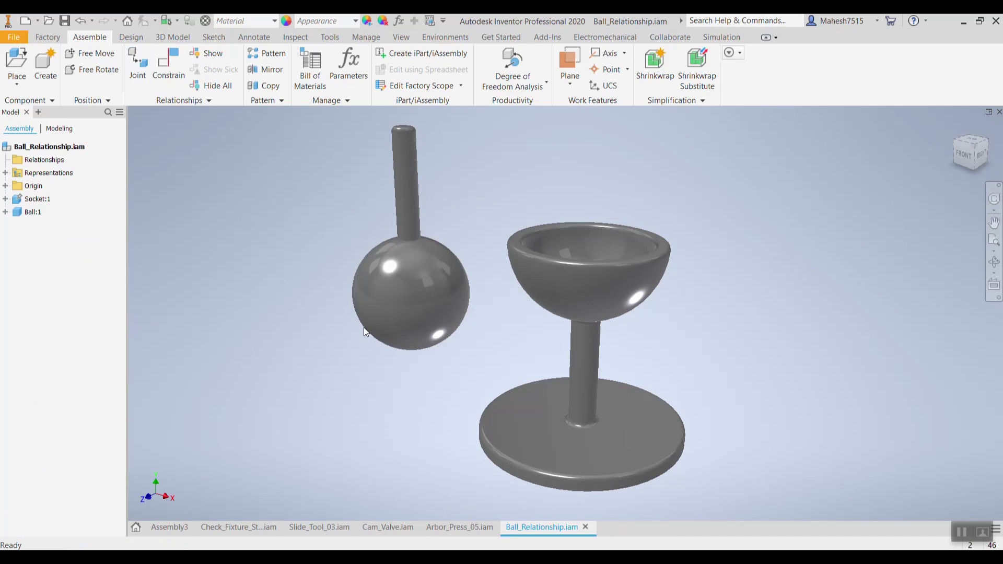
{"action": "left_click", "coordinate": [138, 62]}
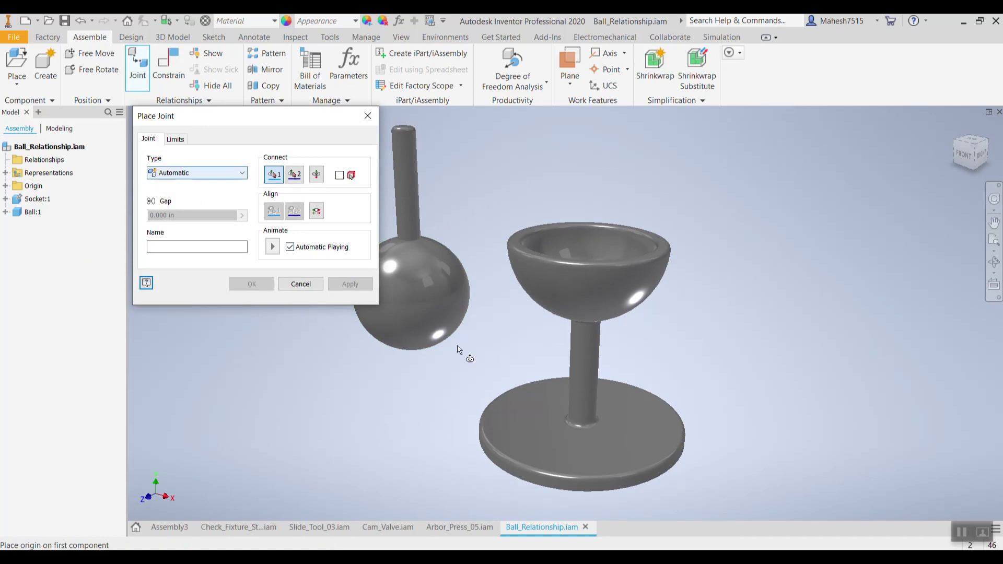
{"action": "left_click", "coordinate": [421, 269]}
{"action": "left_click", "coordinate": [567, 246]}
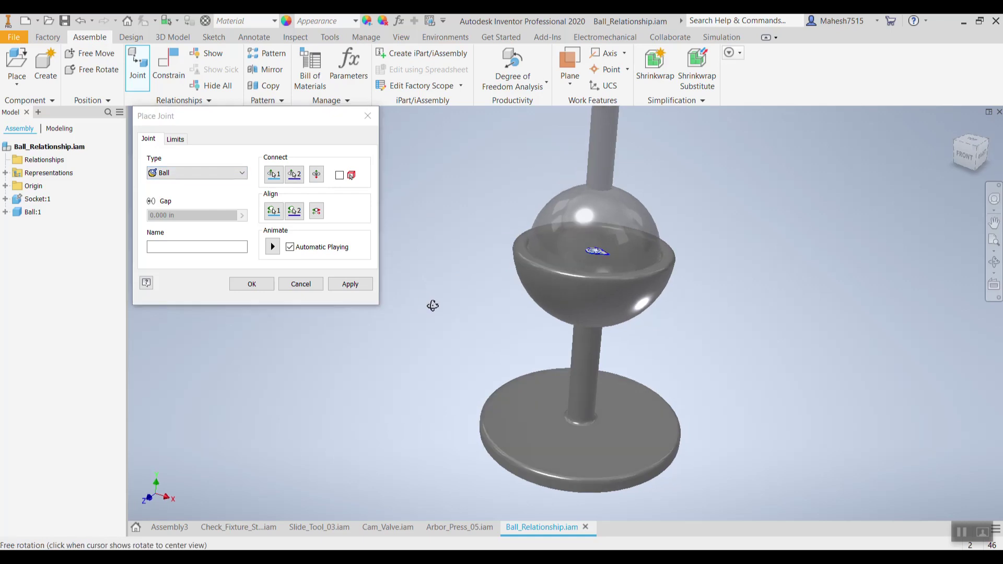
{"action": "scroll", "coordinate": [465, 302], "scroll_direction": "down", "scroll_amount": 3}
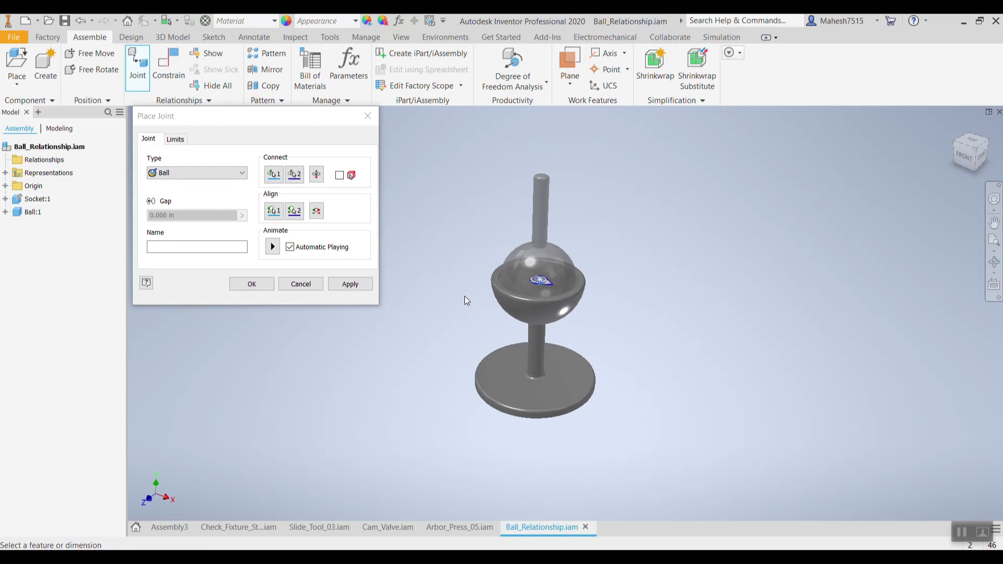
{"action": "left_click", "coordinate": [350, 283]}
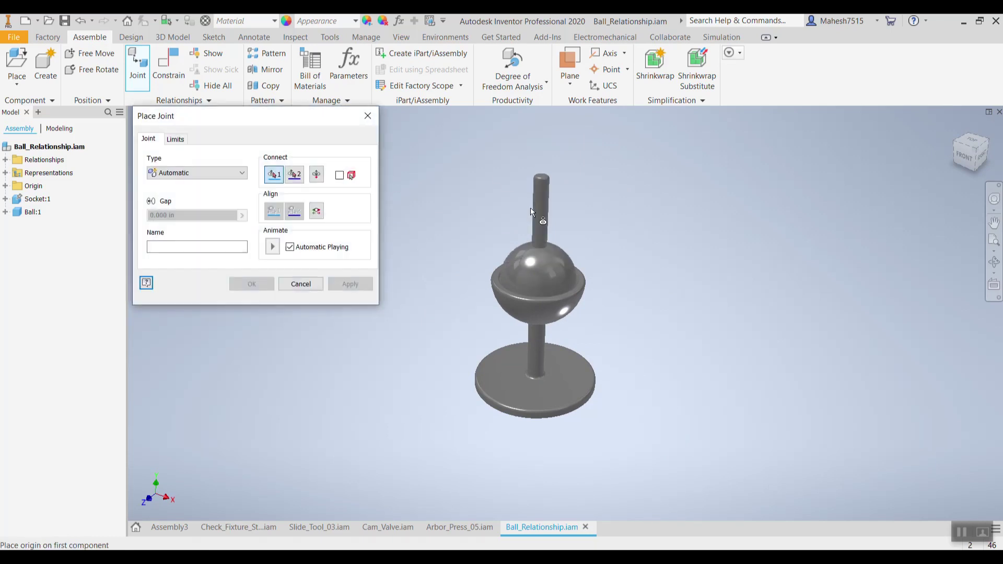
{"action": "left_click", "coordinate": [368, 116]}
{"action": "left_click_drag", "start_coordinate": [541, 197], "coordinate": [504, 194]}
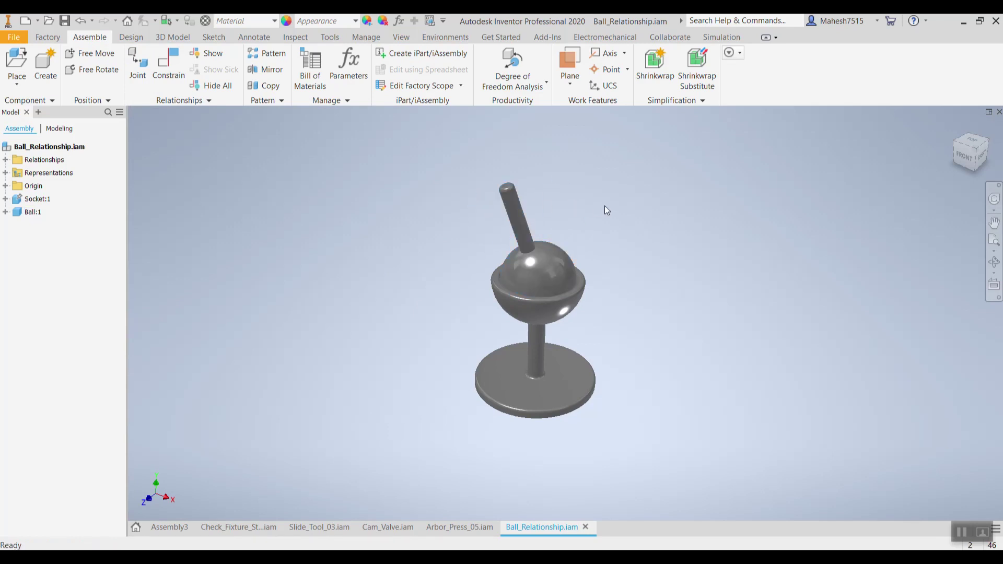